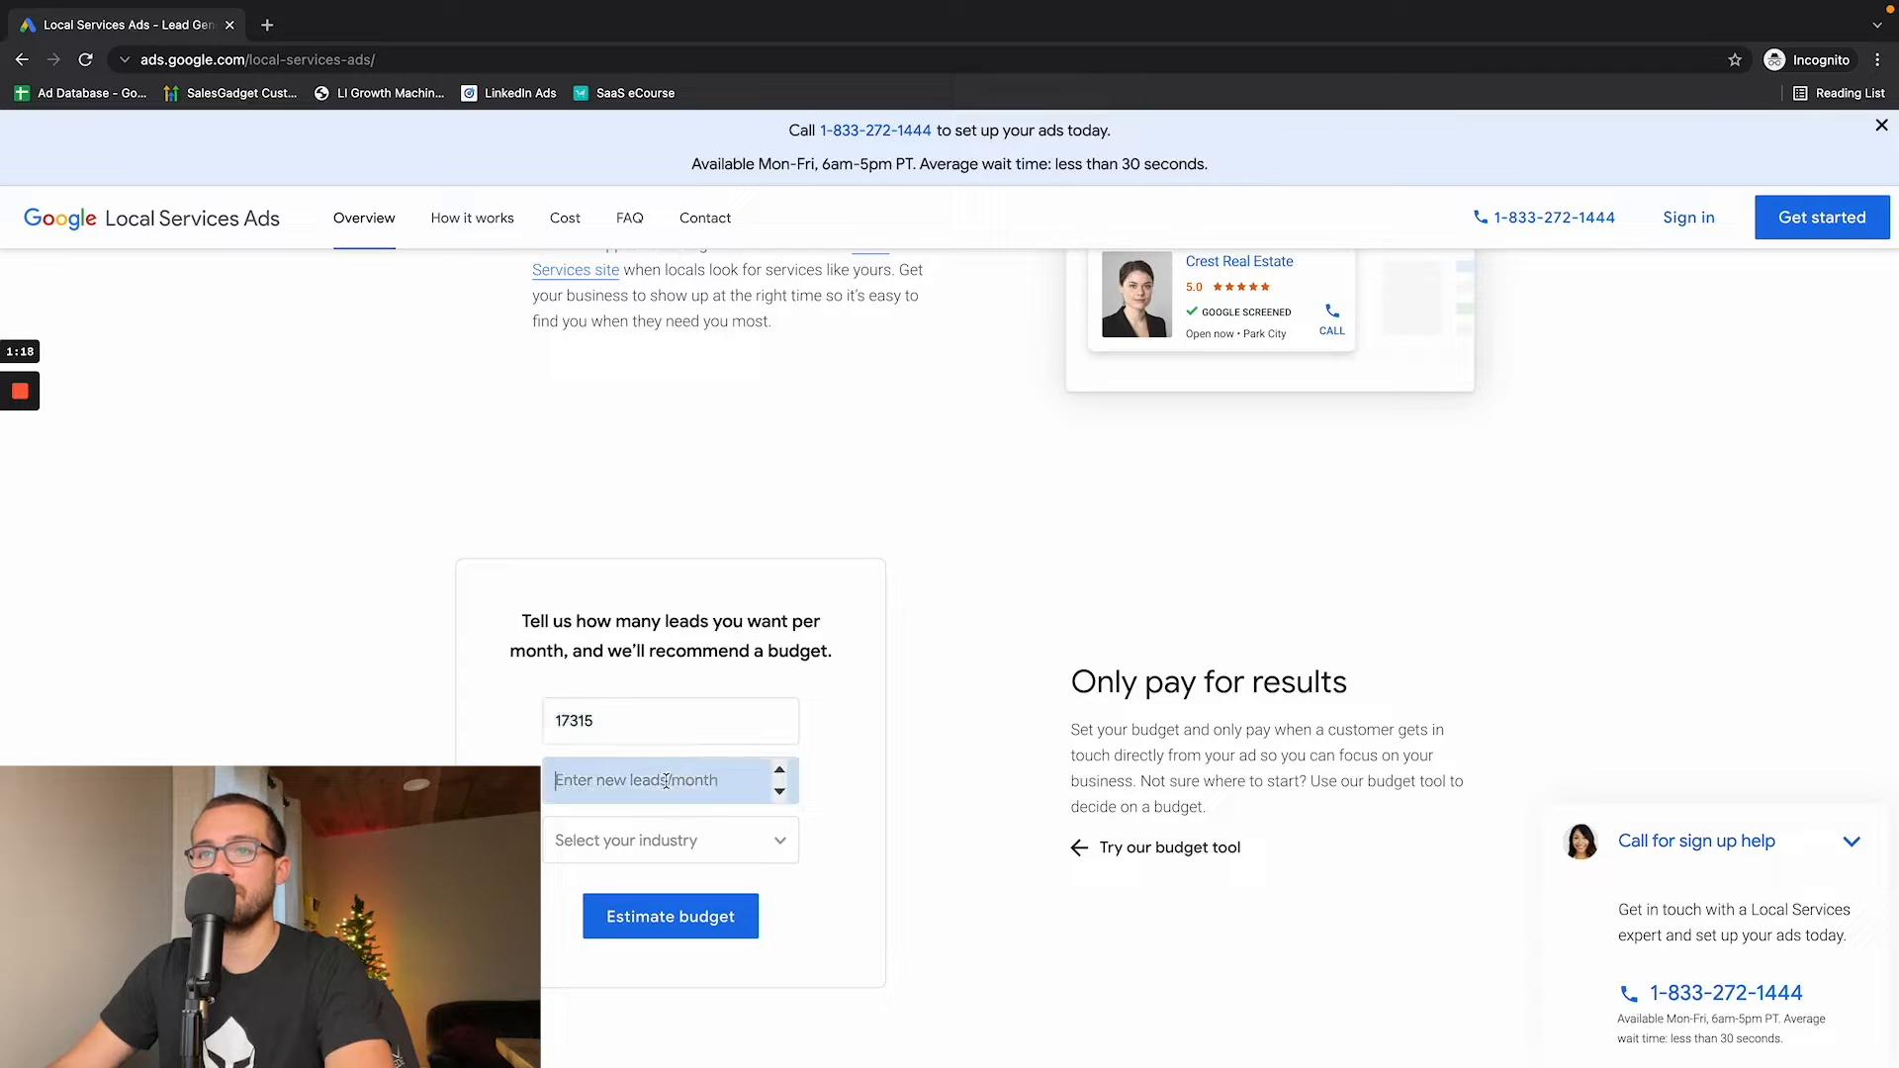
- Estimate the monthly ad budget for 10 new leads per month in the HVAC industry
type("10")
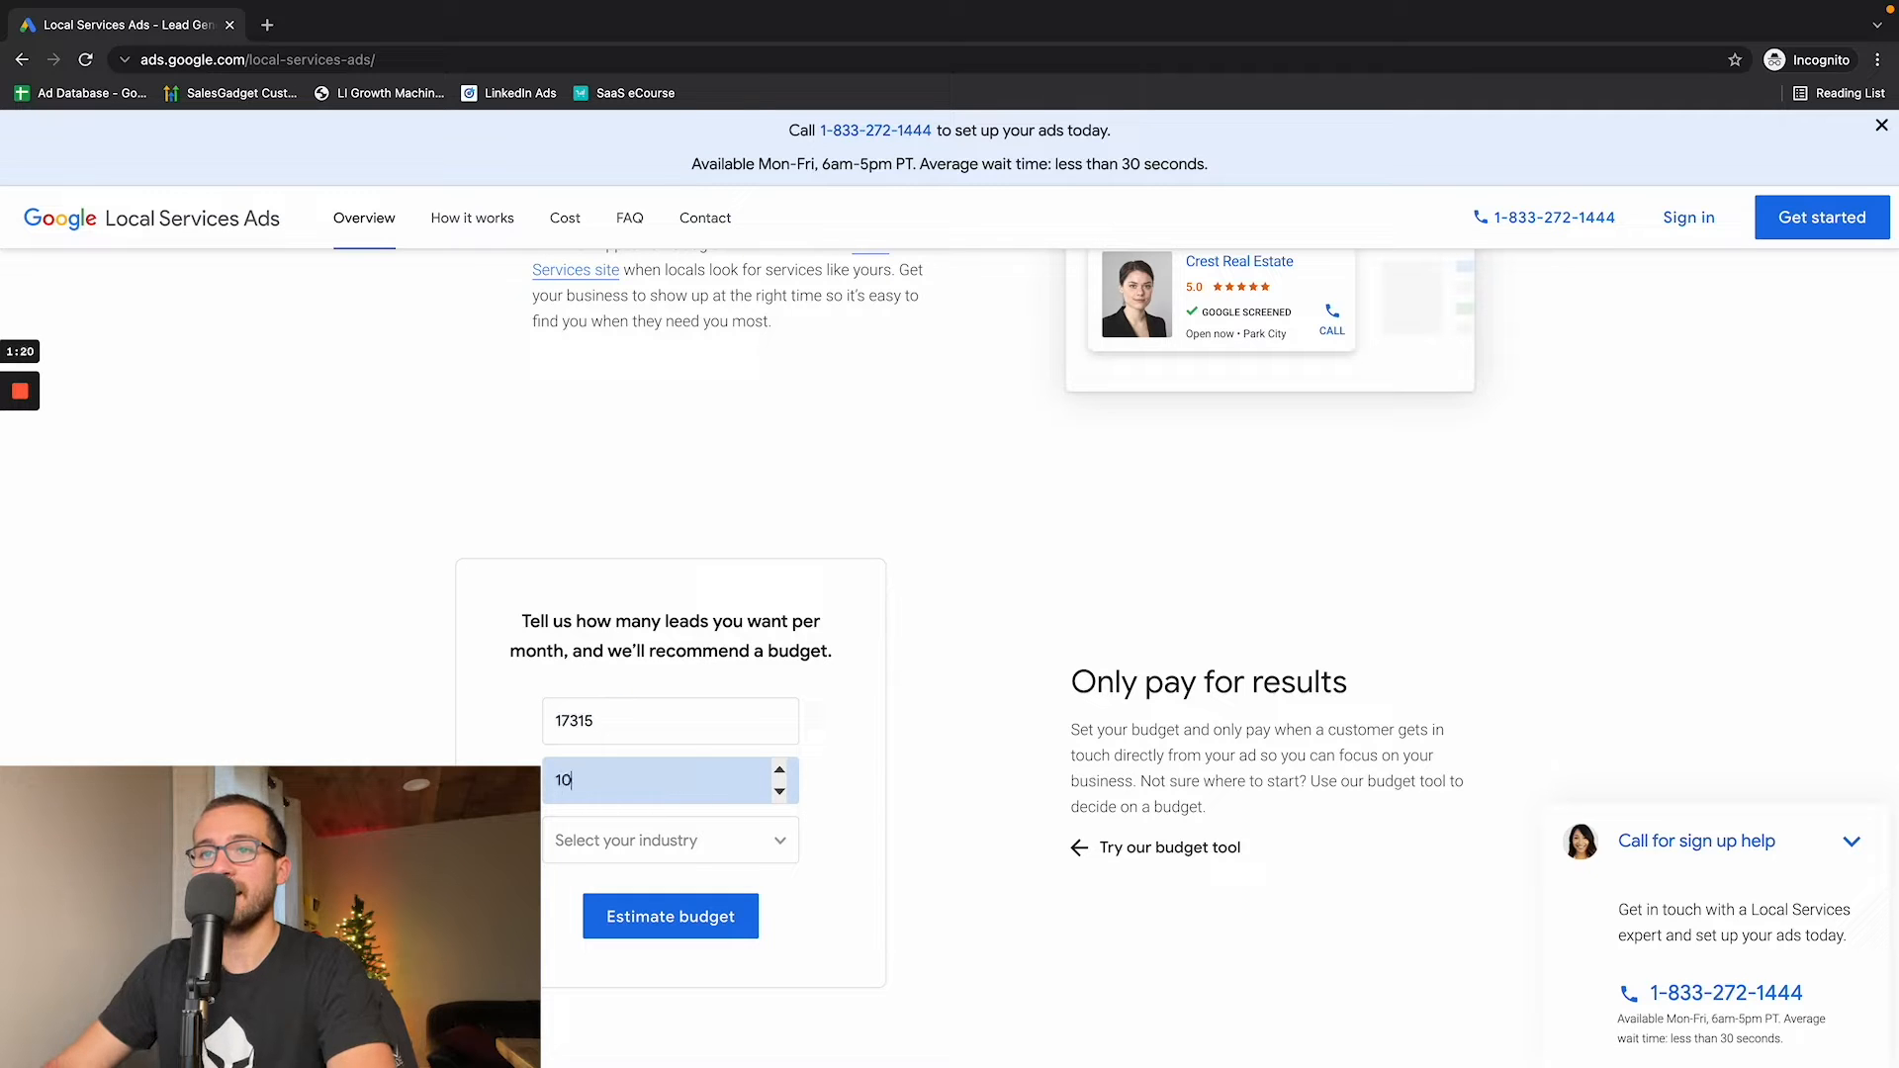
left_click(656, 825)
scroll(657, 919, "down", 5)
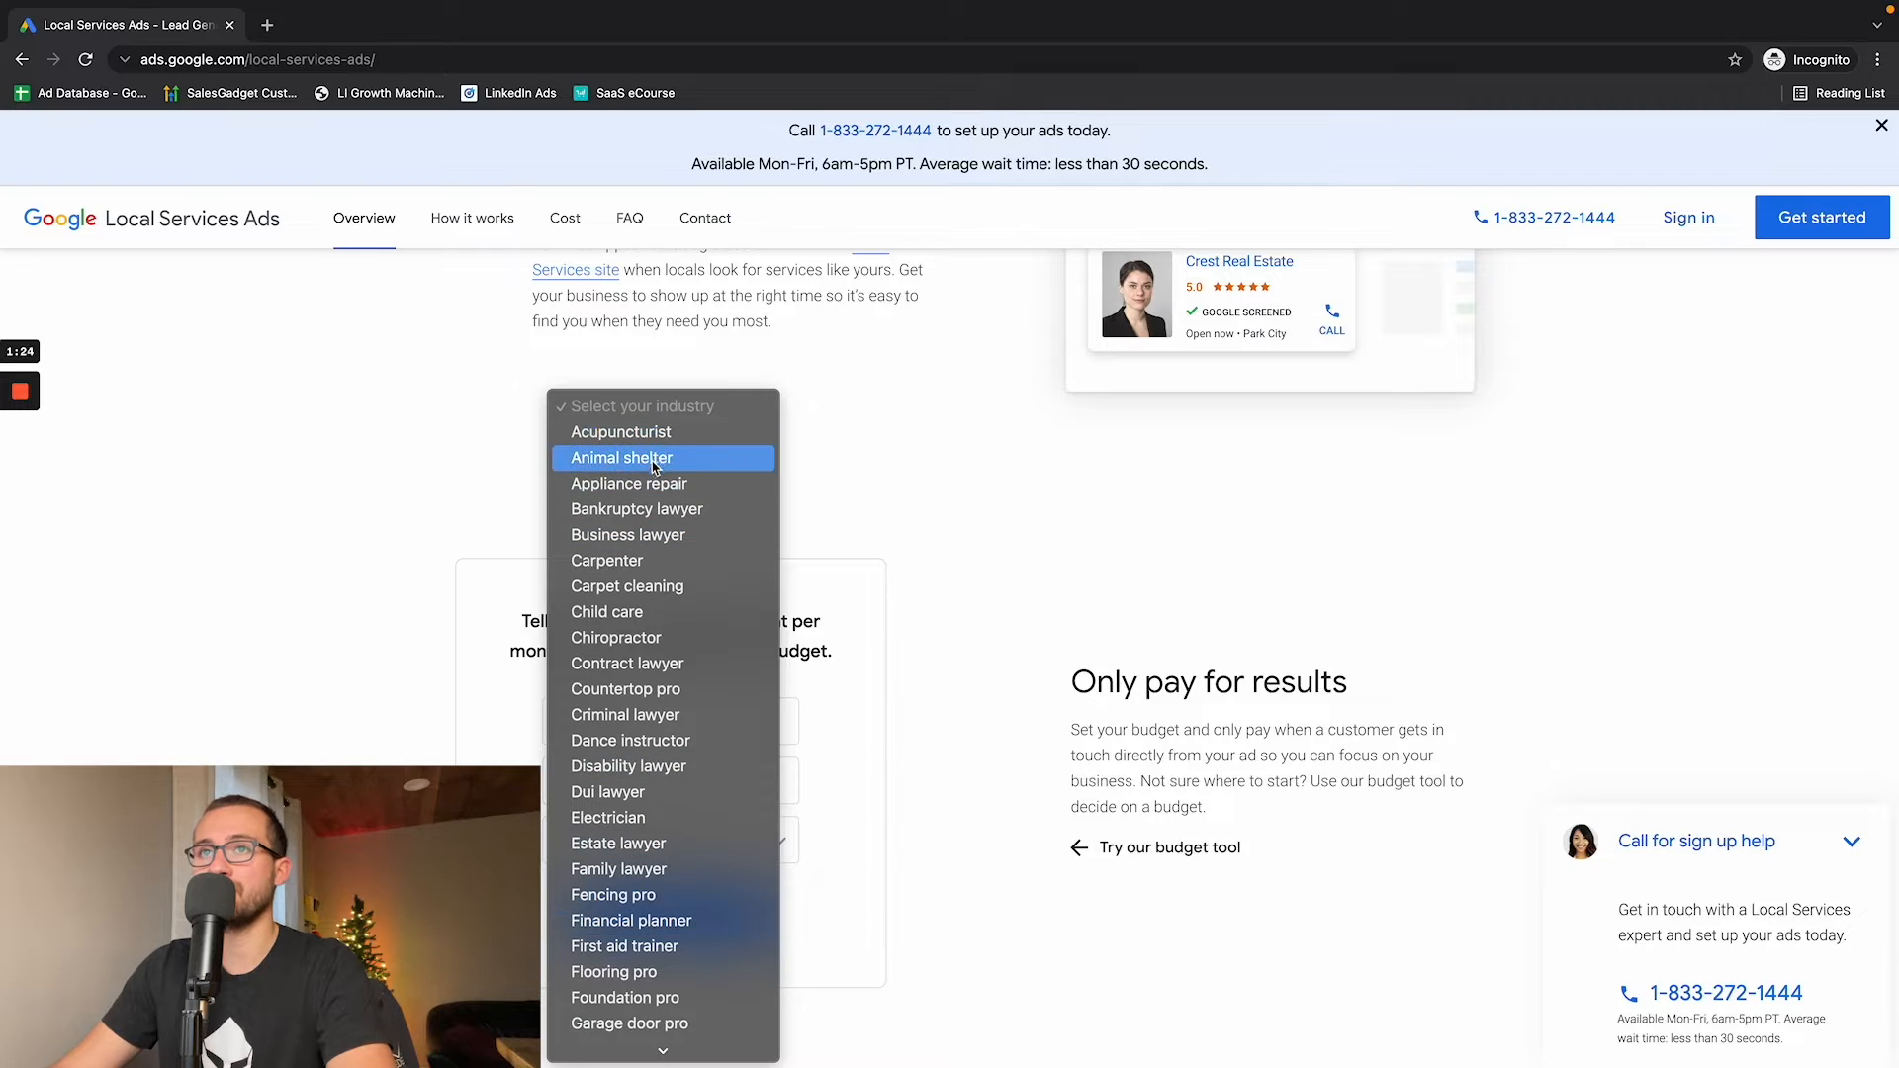
scroll(657, 664, "down", 5)
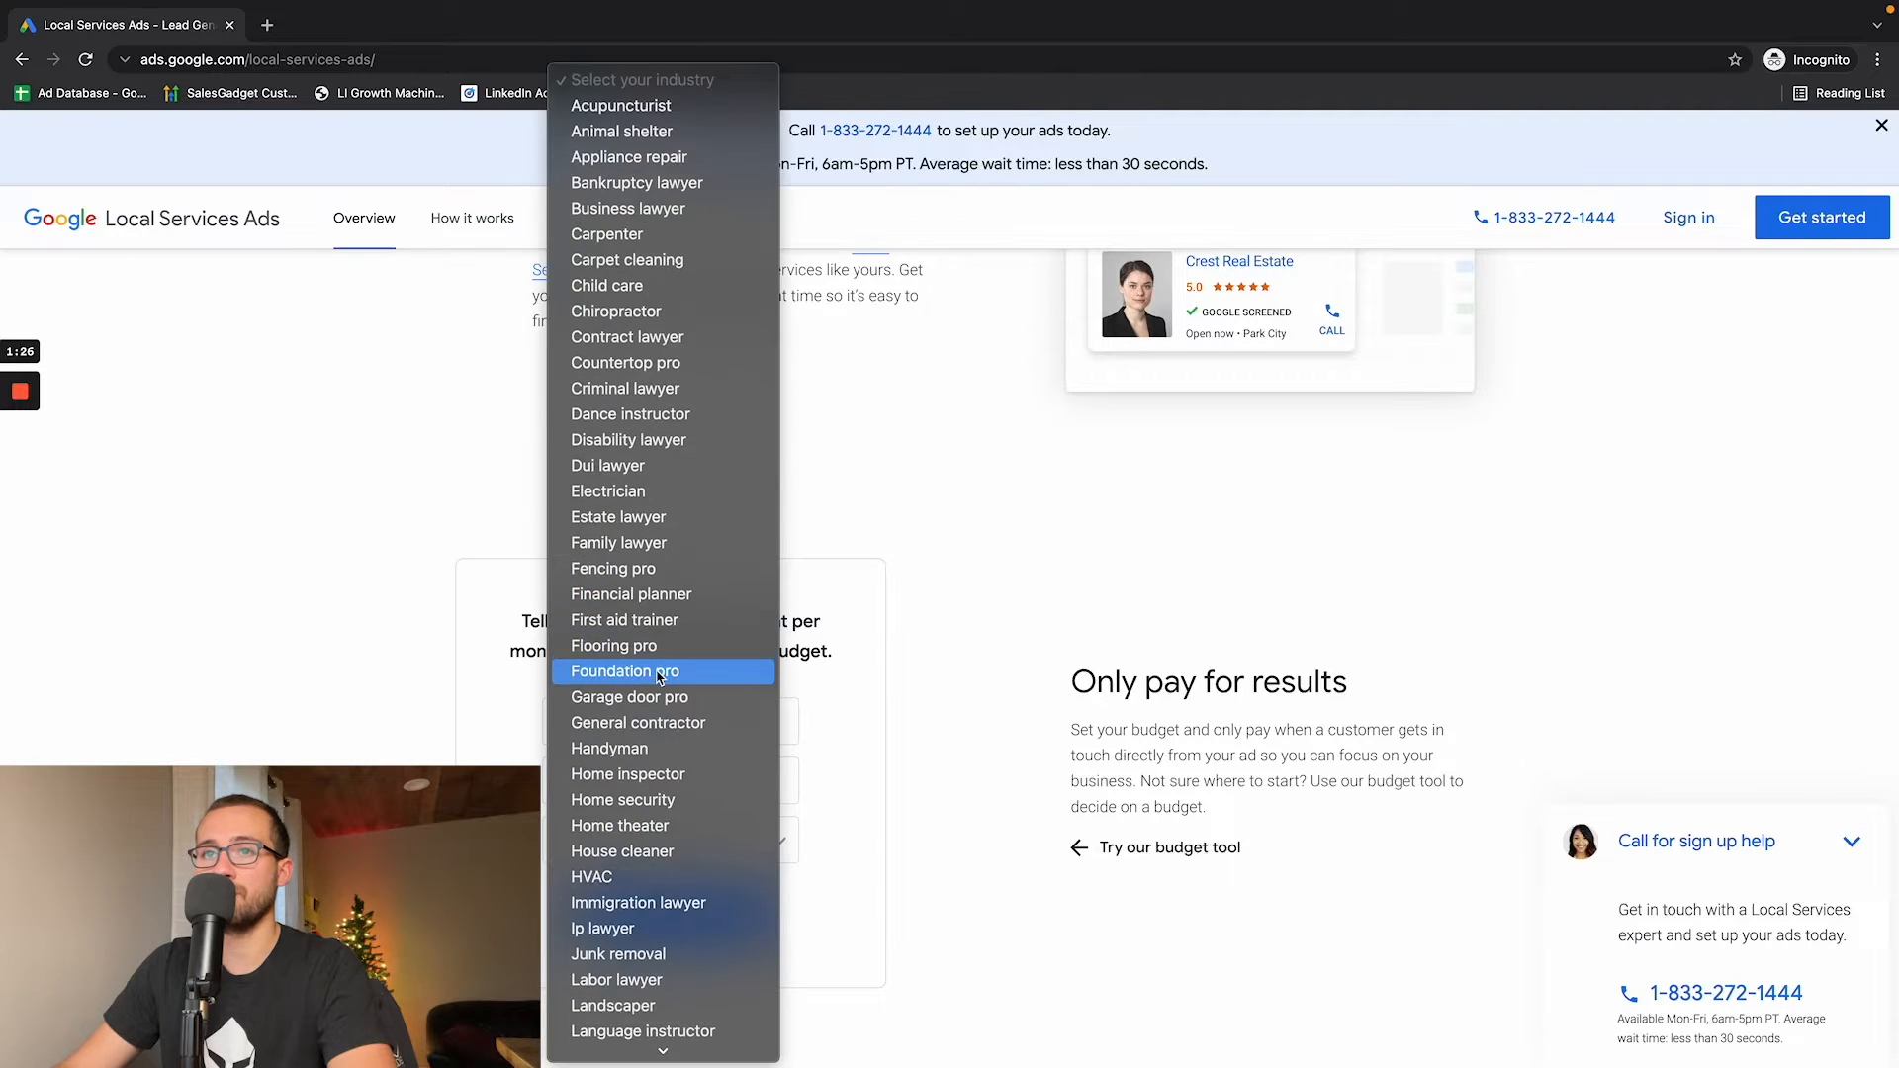
scroll(657, 676, "down", 3)
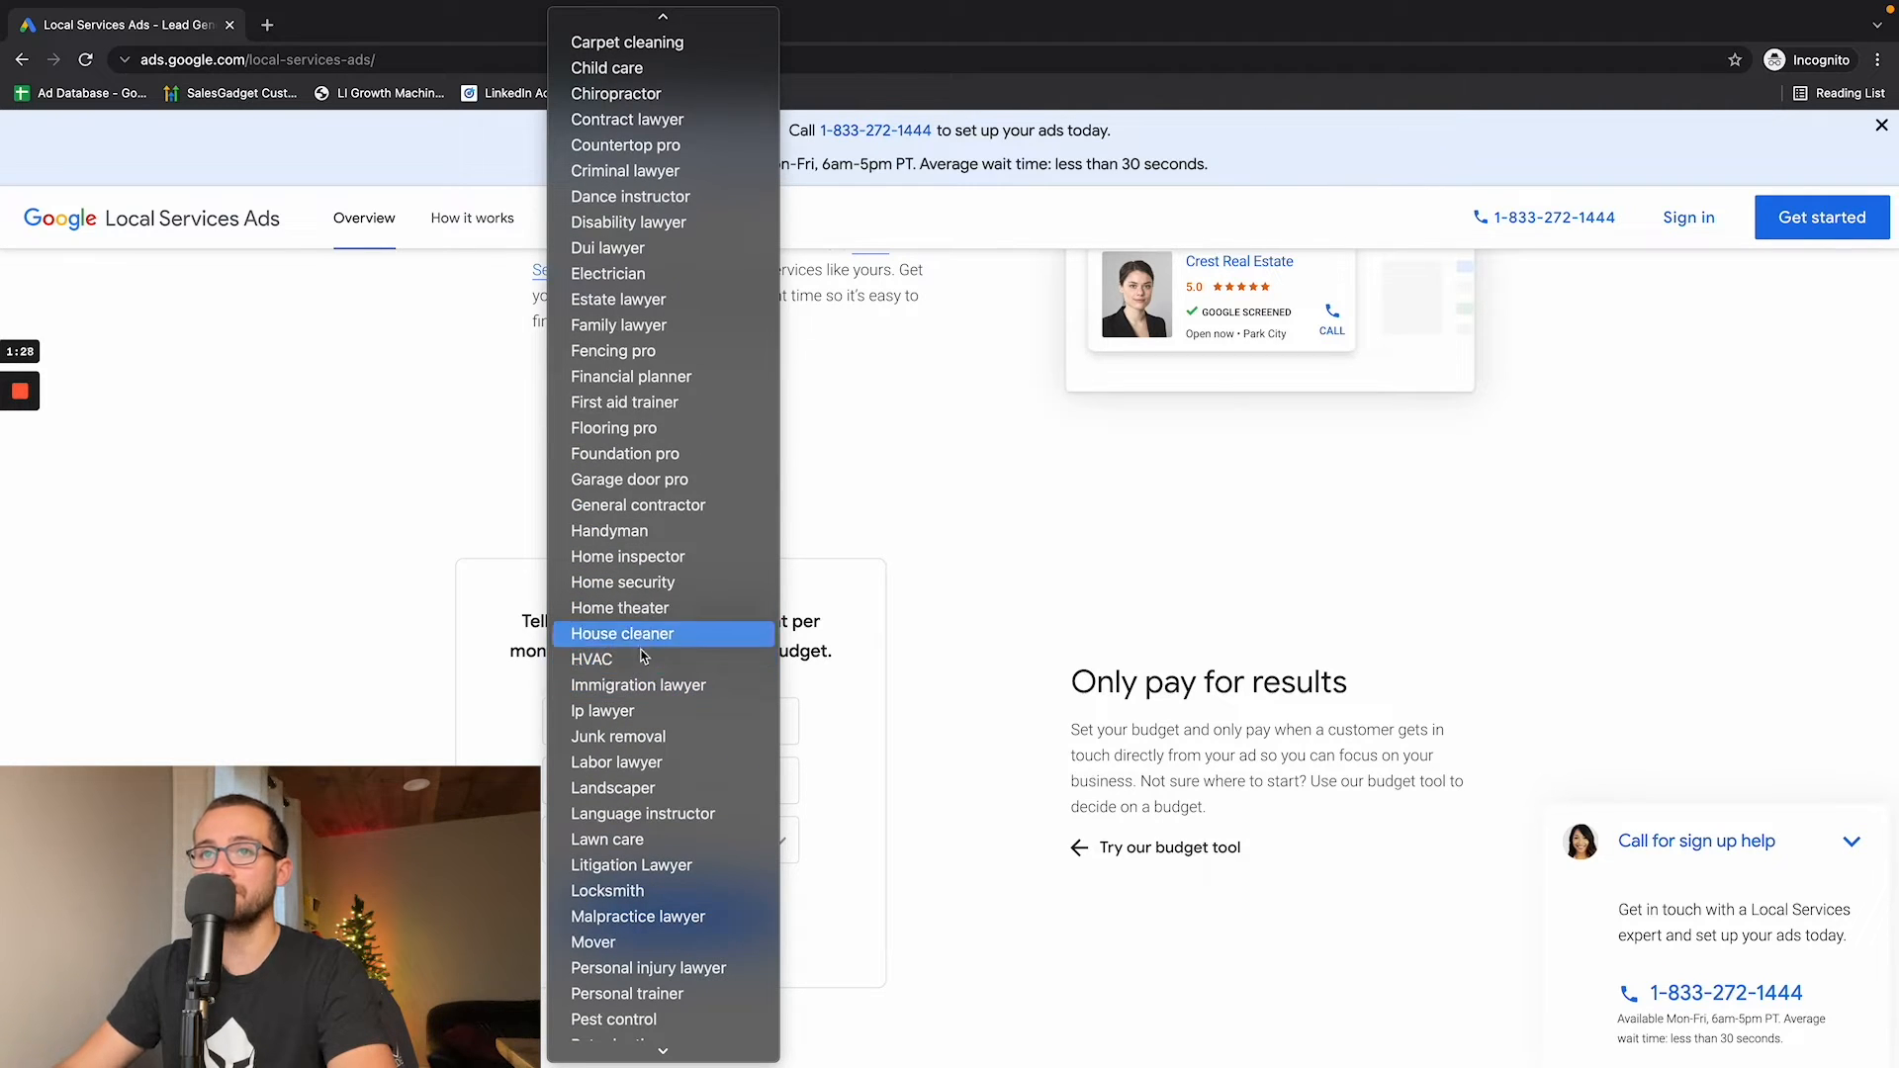
left_click(643, 662)
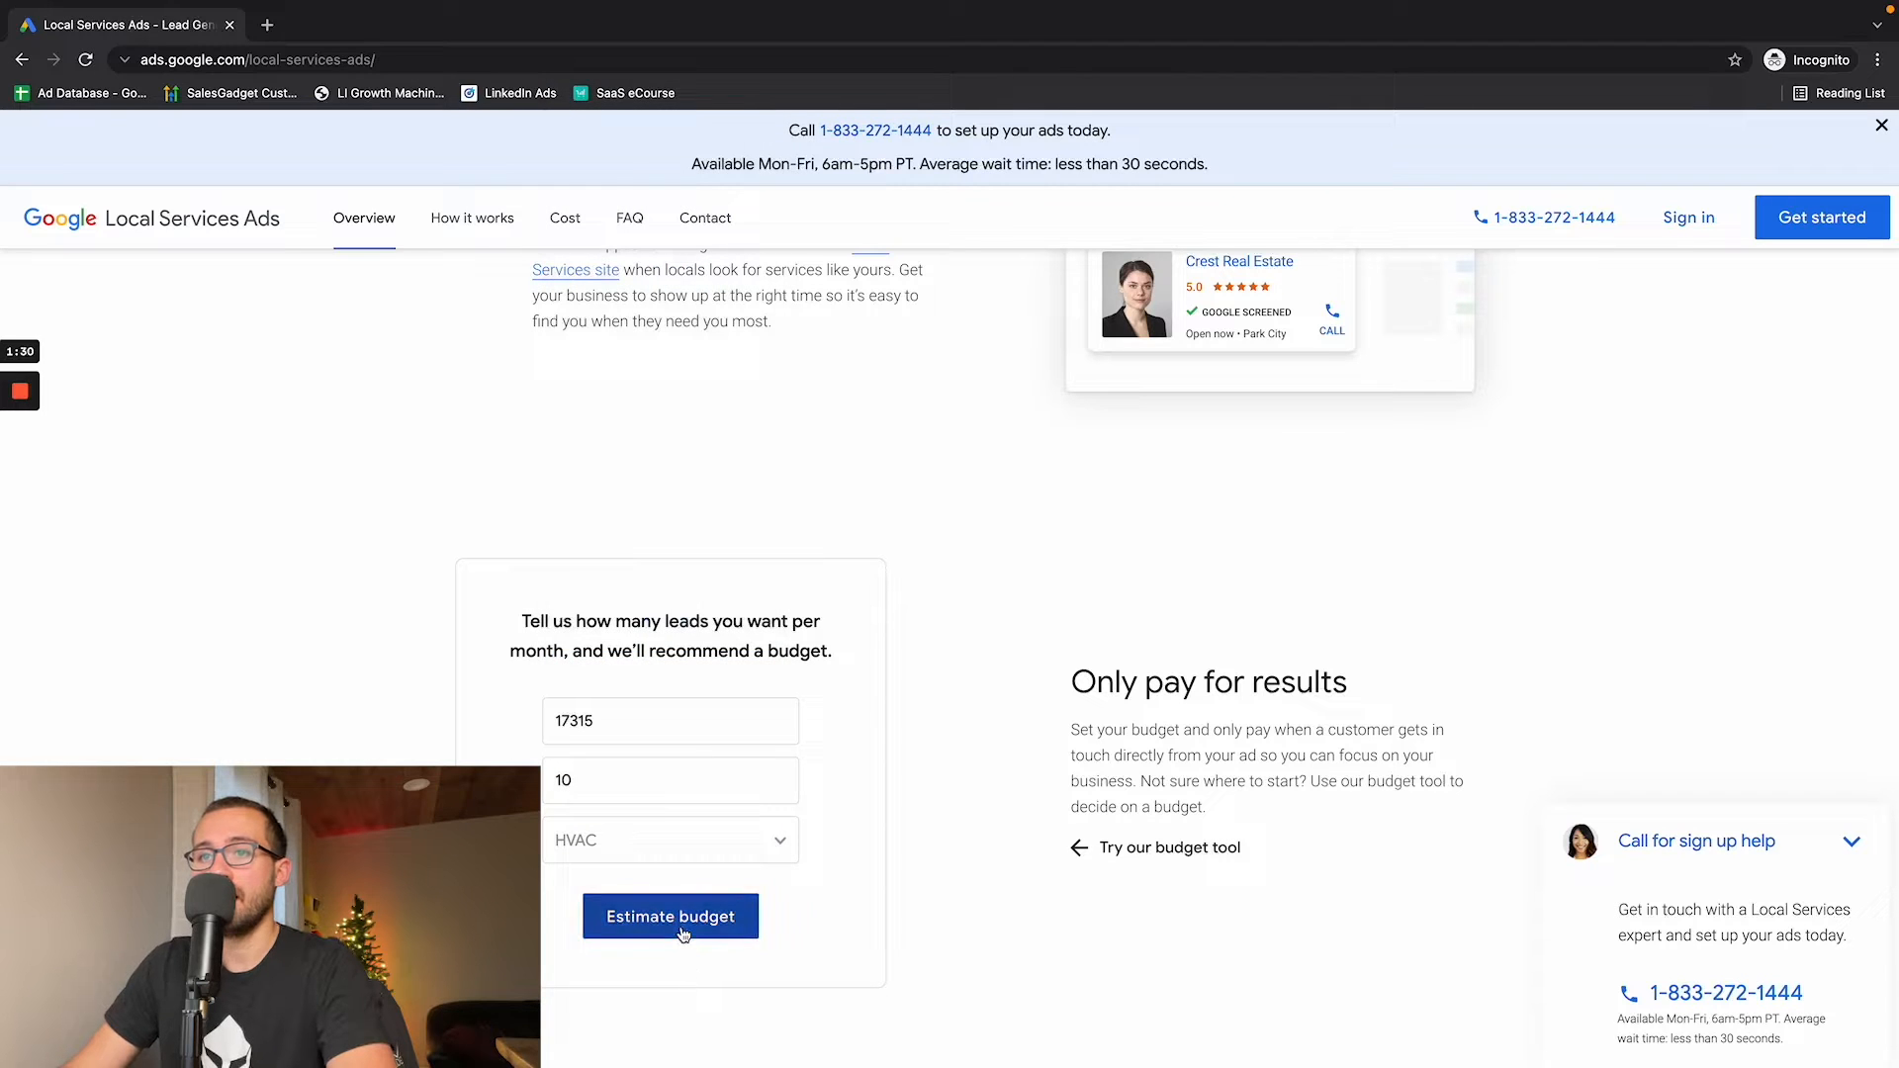
left_click(675, 920)
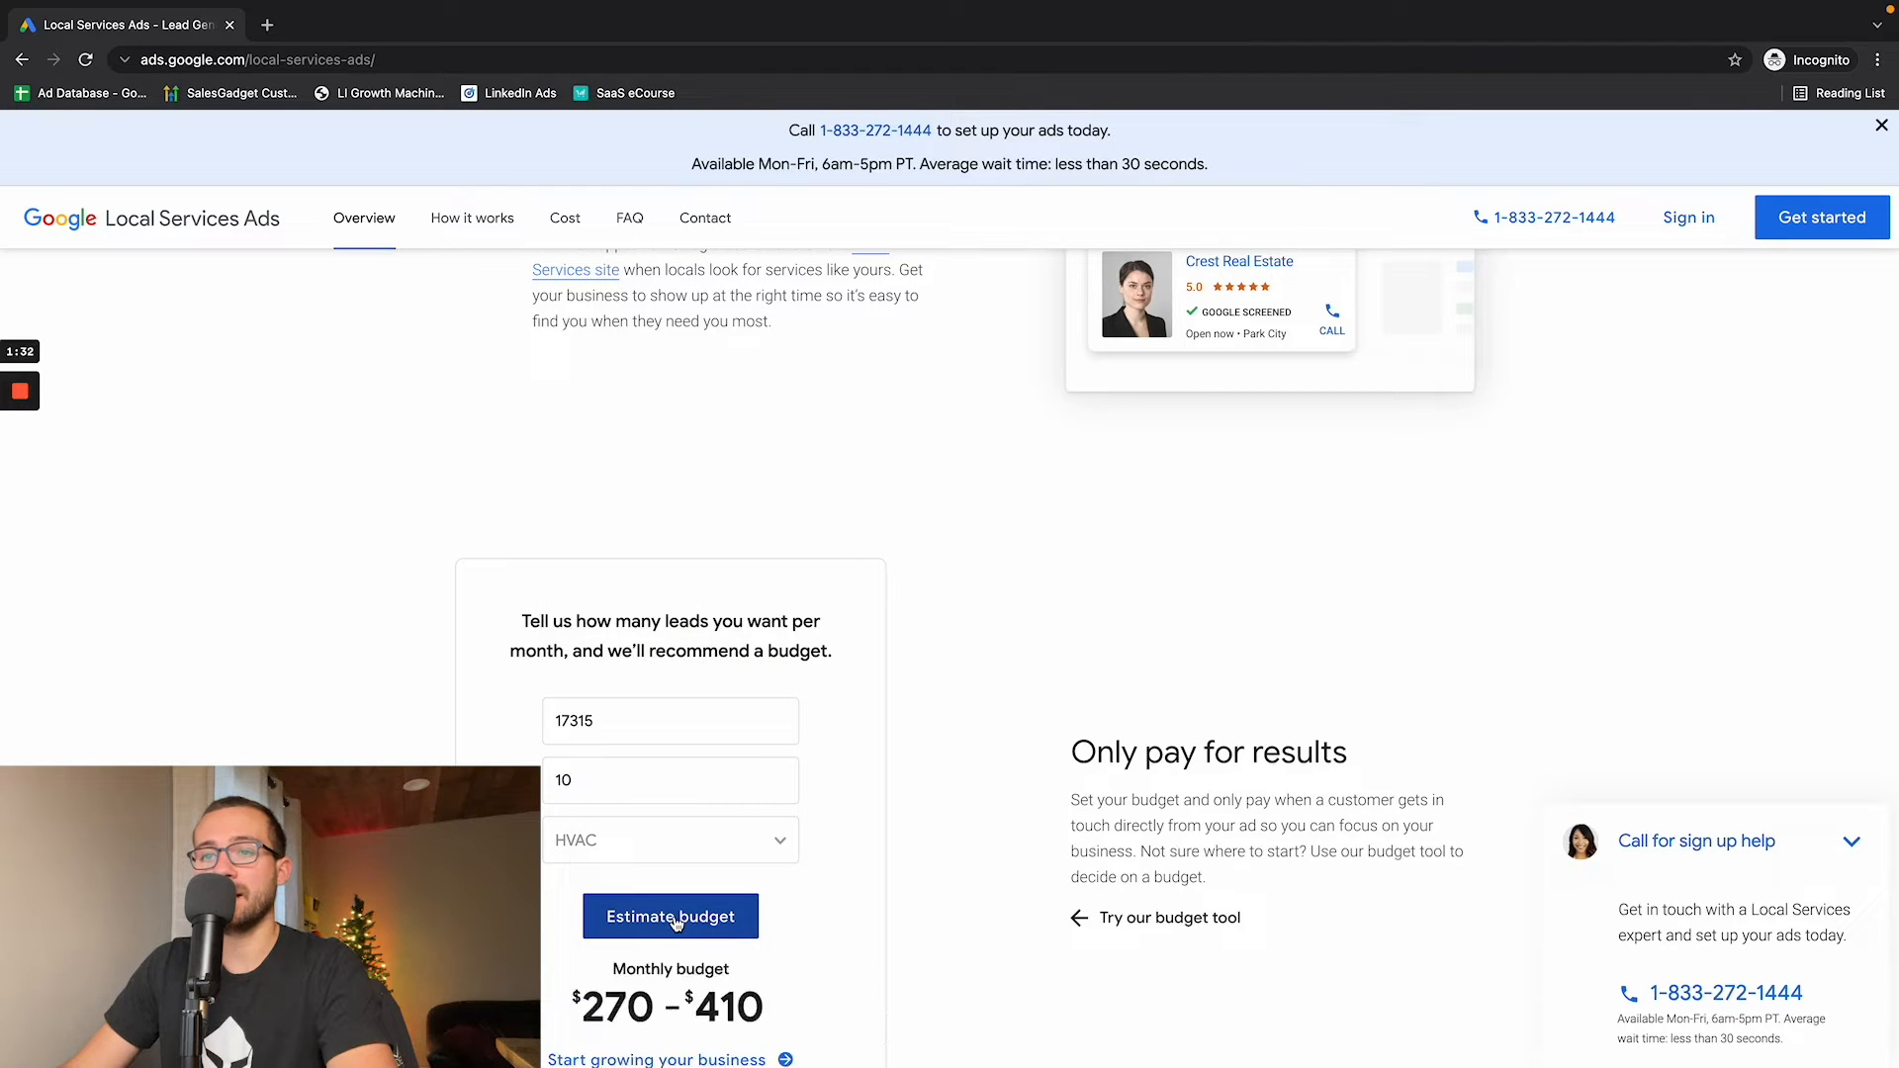
scroll(675, 920, "down", 2)
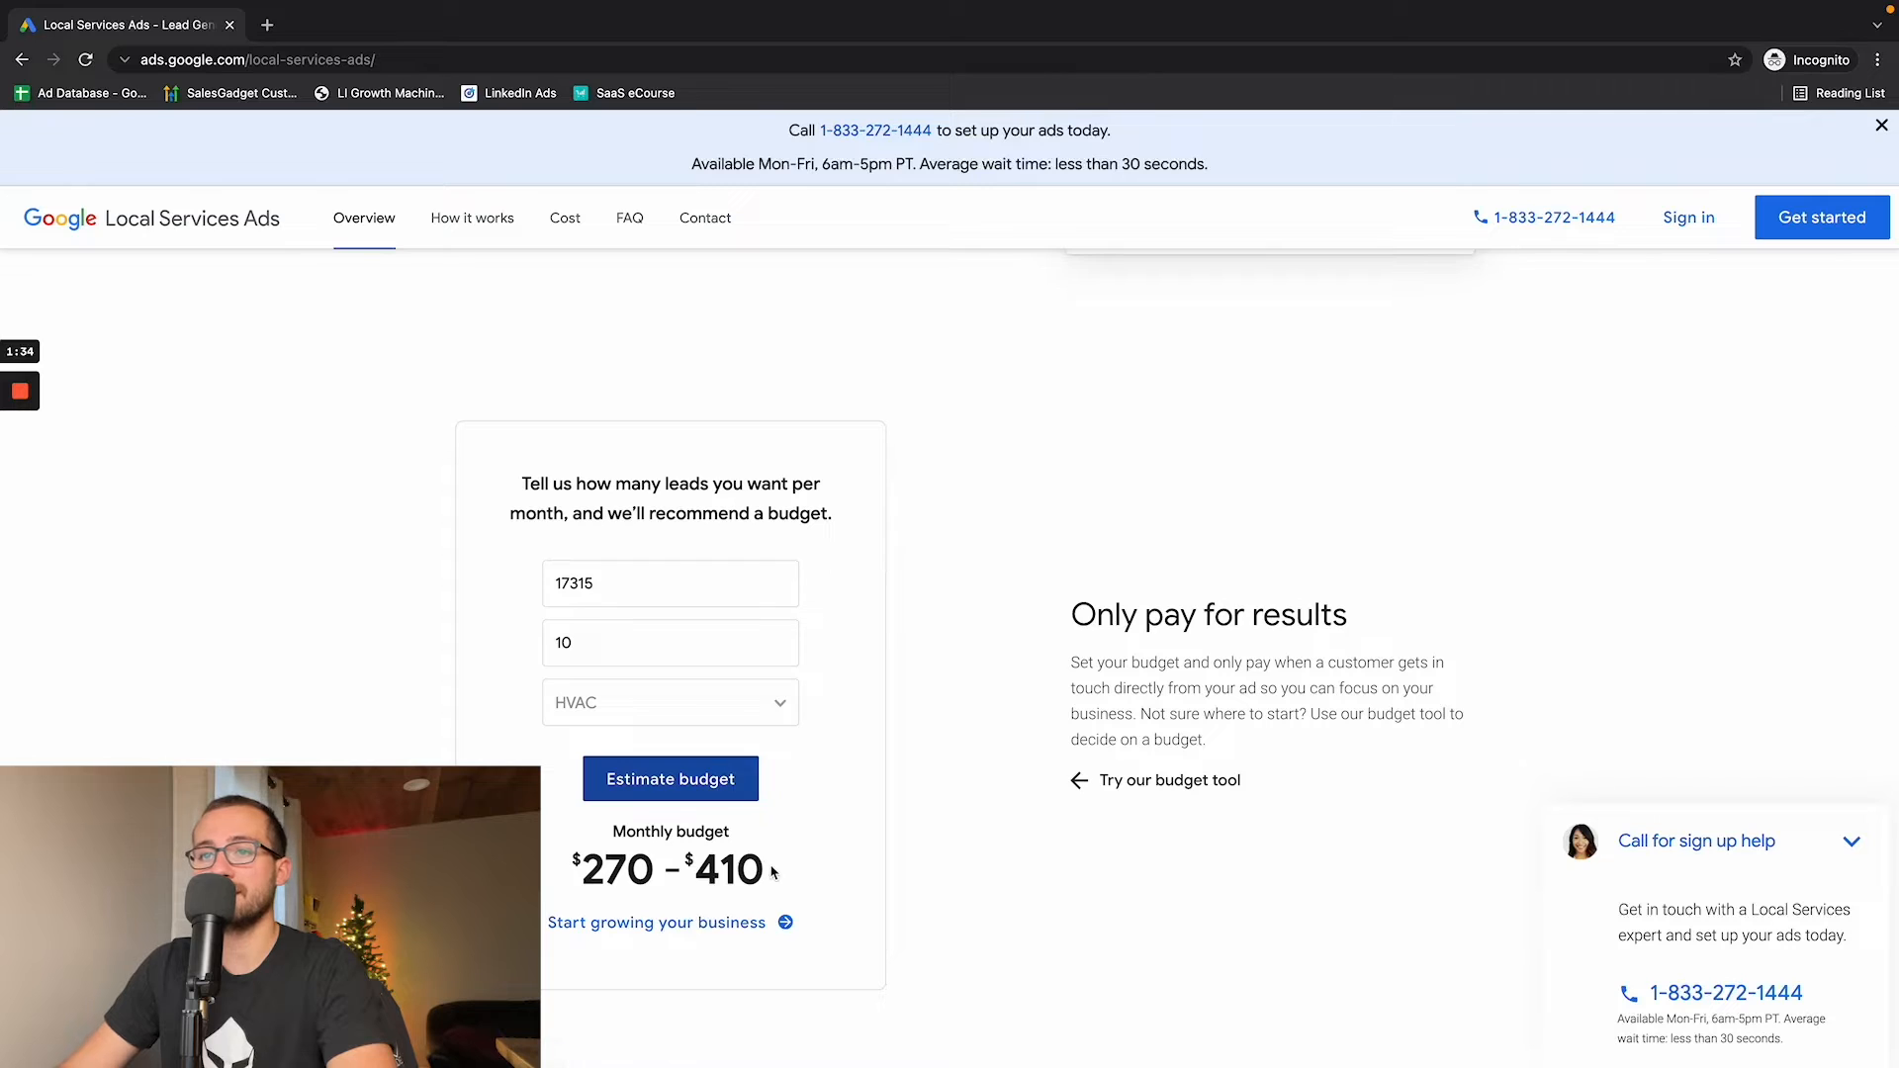
- Highlight the recommended monthly budget range and its upper figure, rerunning the estimate with the same ZIP code, lead count and industry
left_click_drag(766, 872, 585, 867)
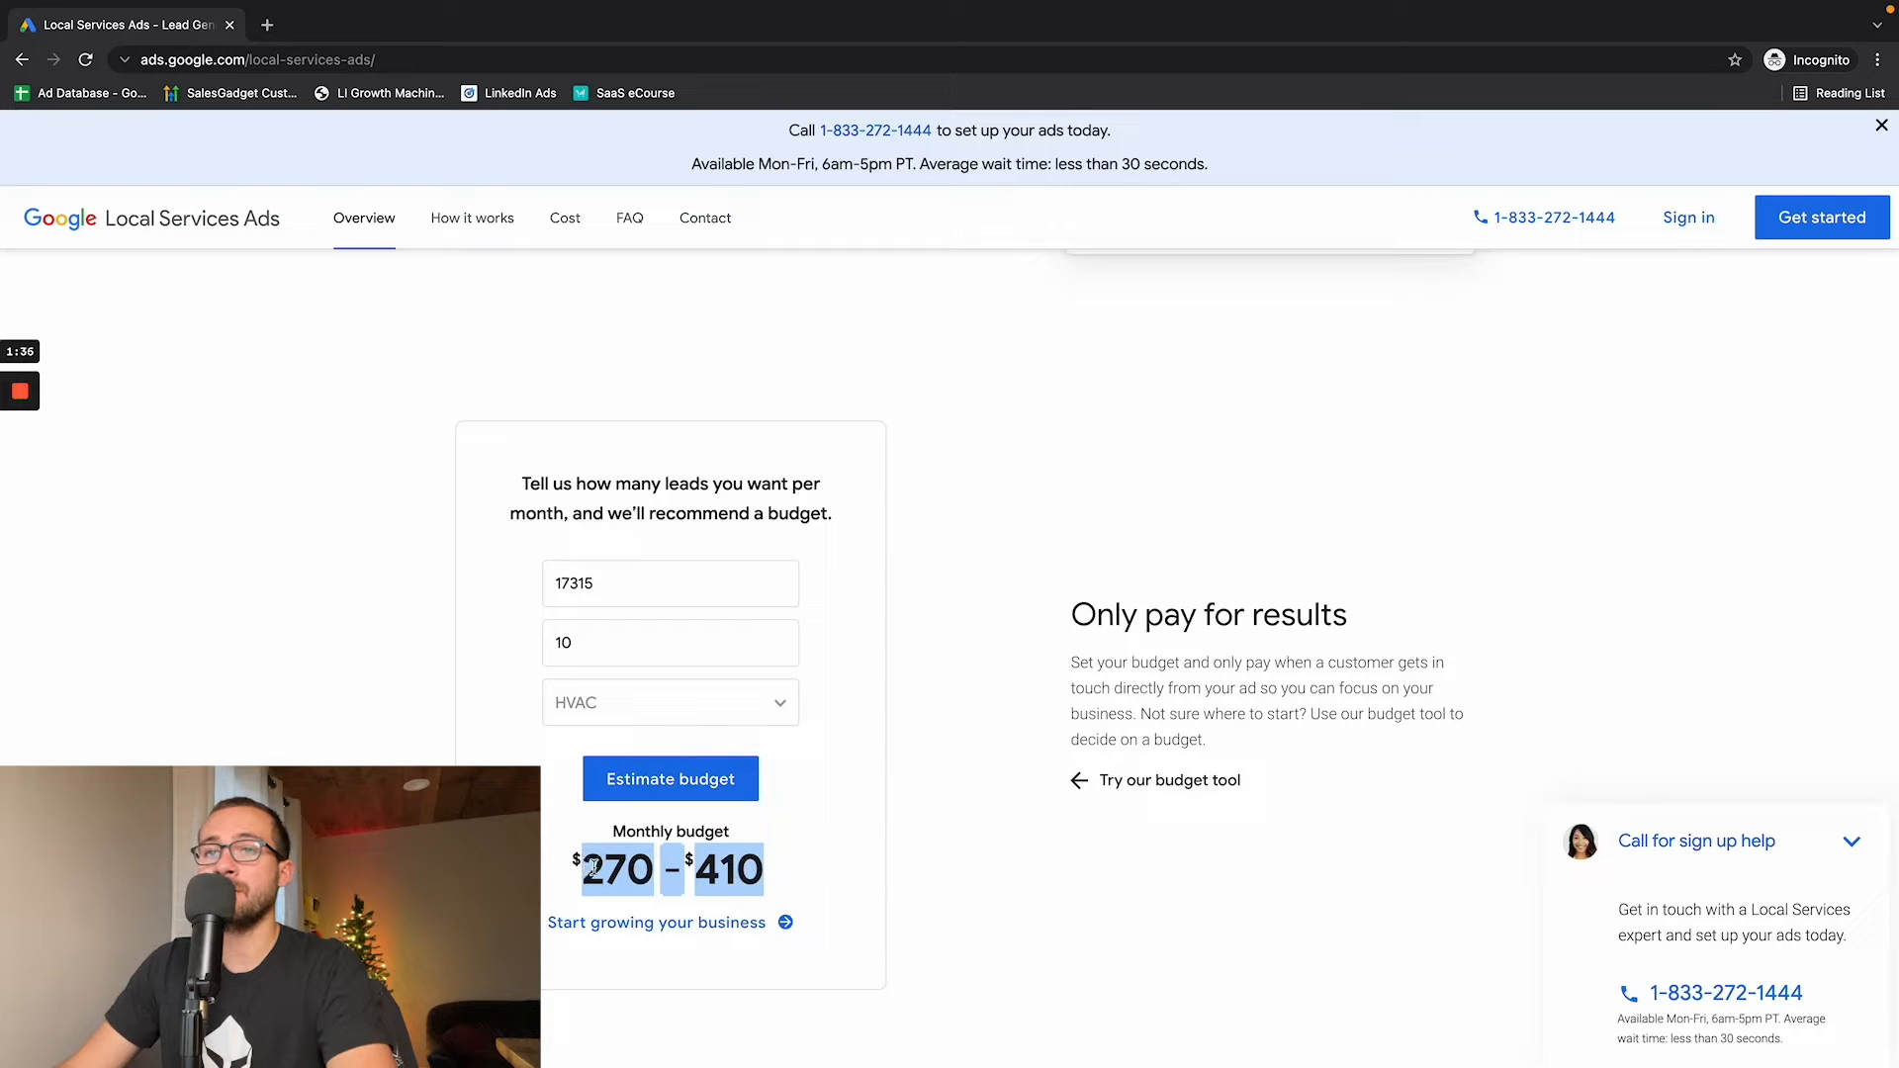
left_click_drag(698, 872, 762, 874)
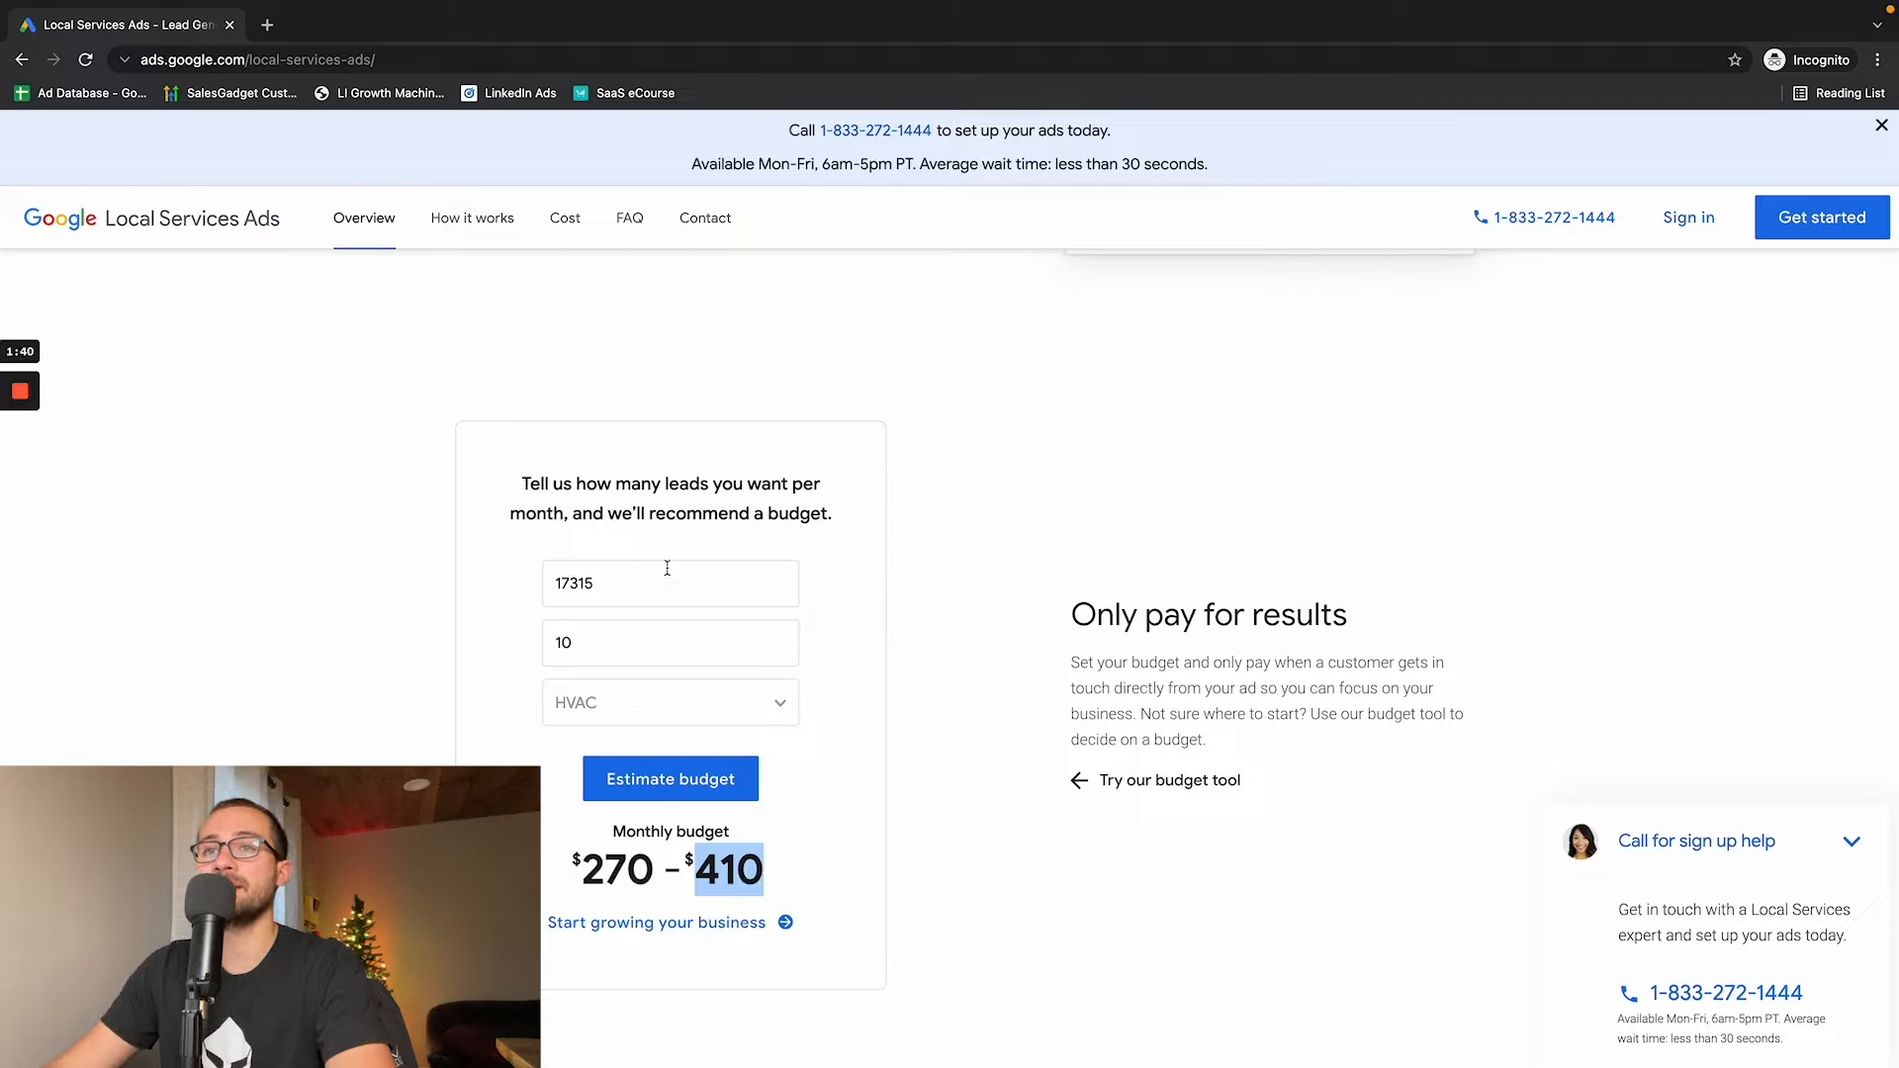
left_click_drag(673, 579, 532, 594)
key("Tab")
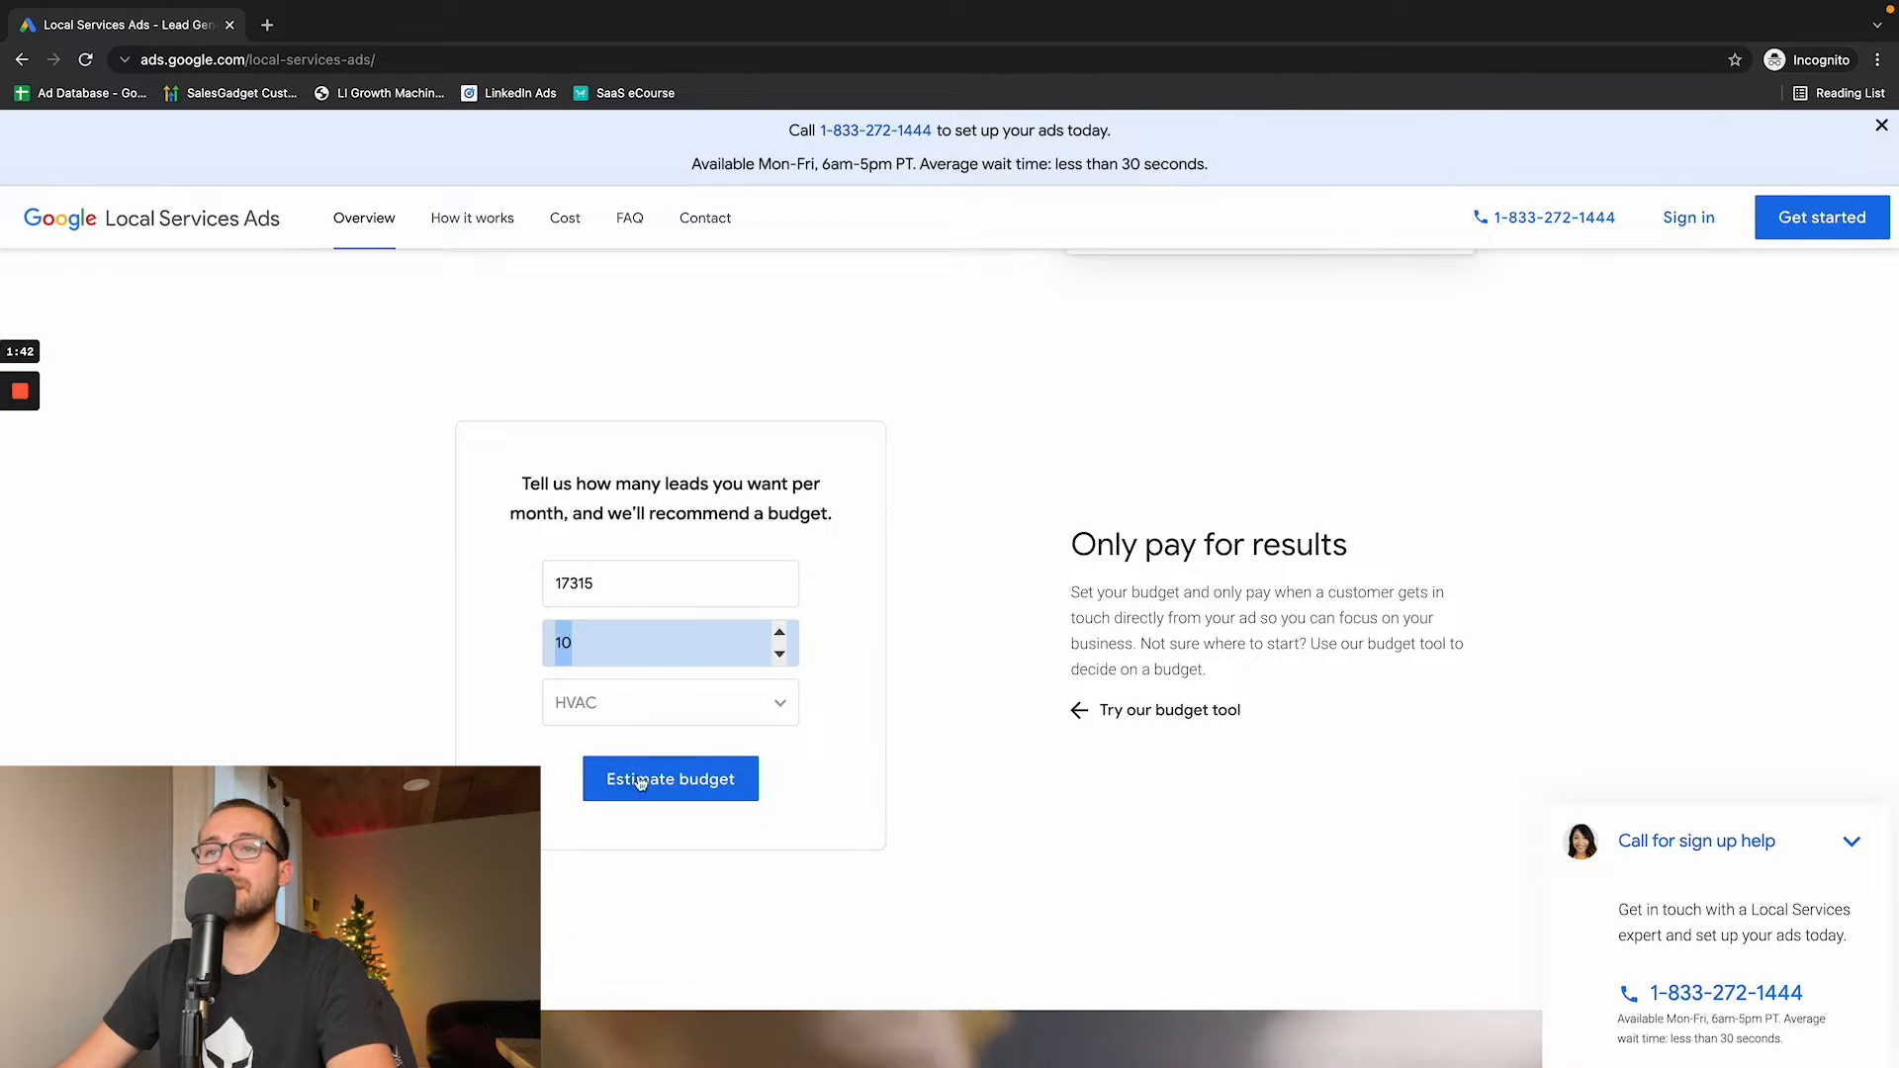
left_click(636, 780)
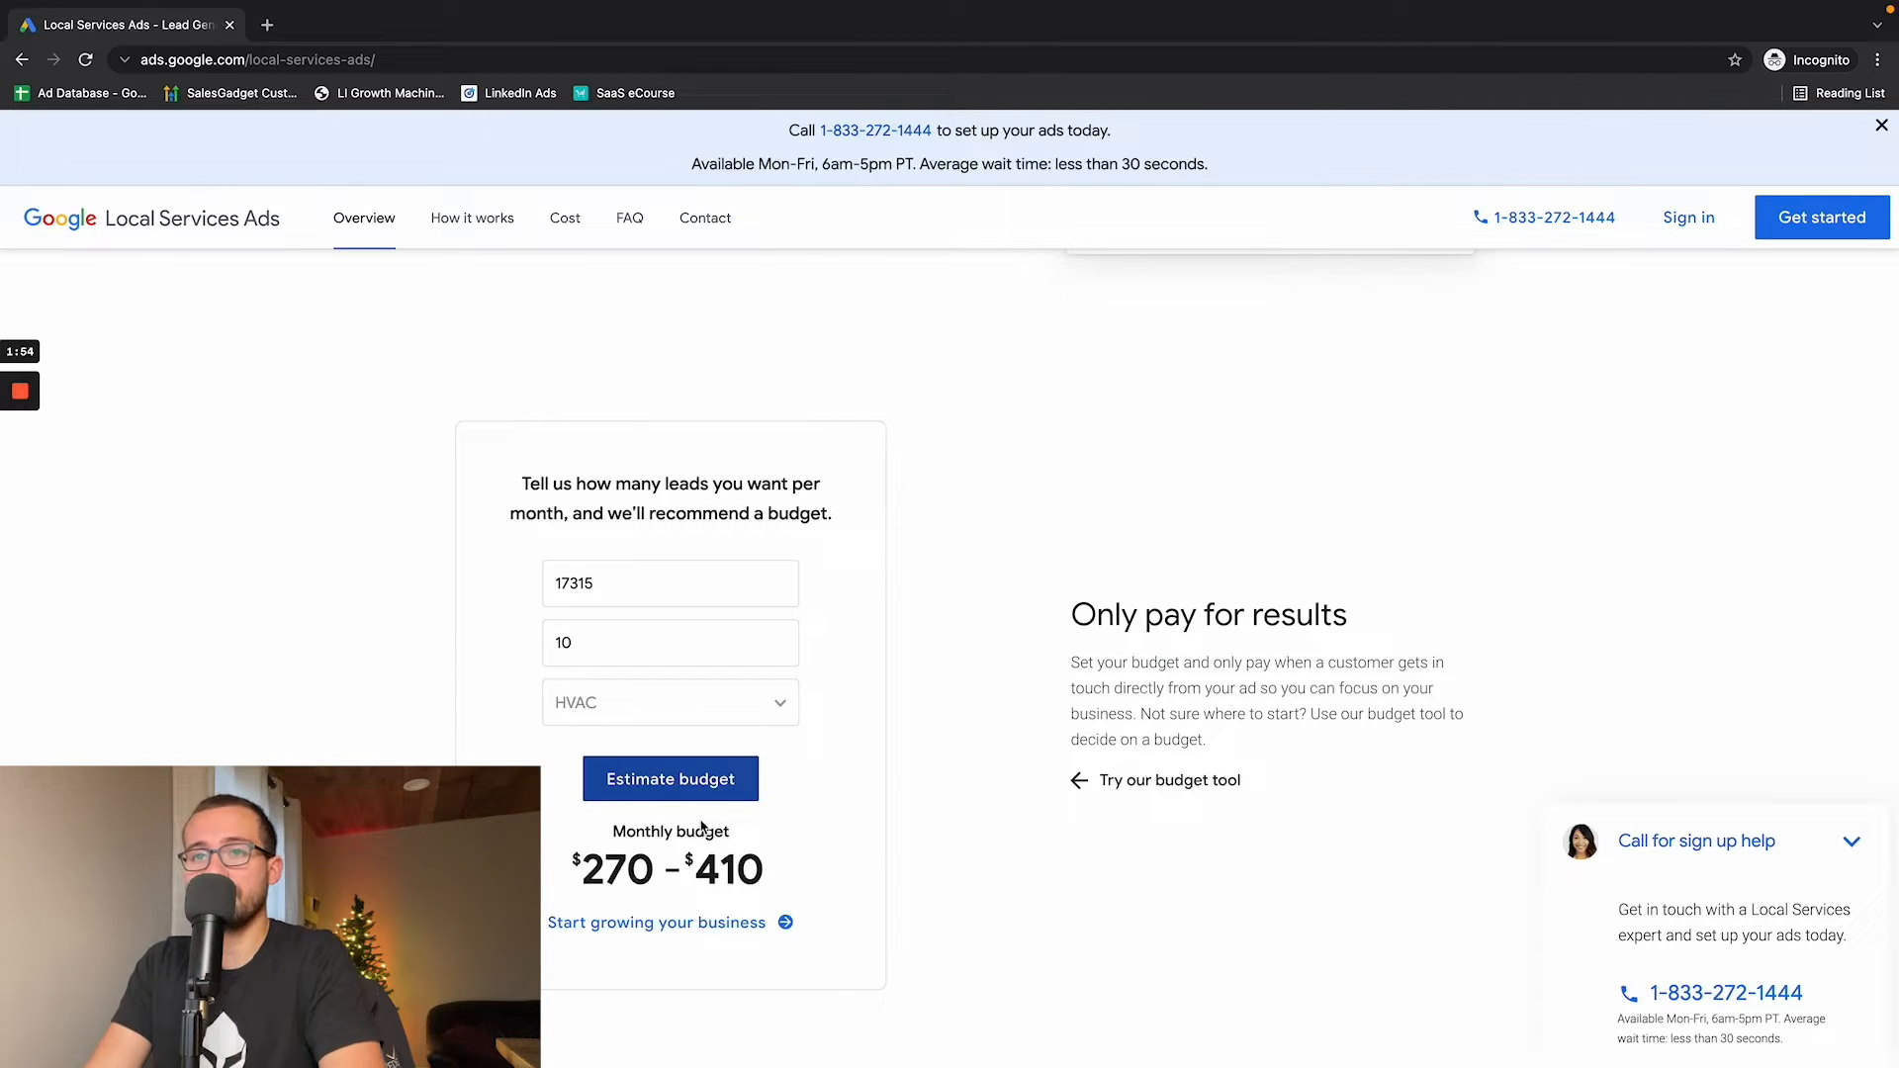
left_click_drag(583, 877, 739, 876)
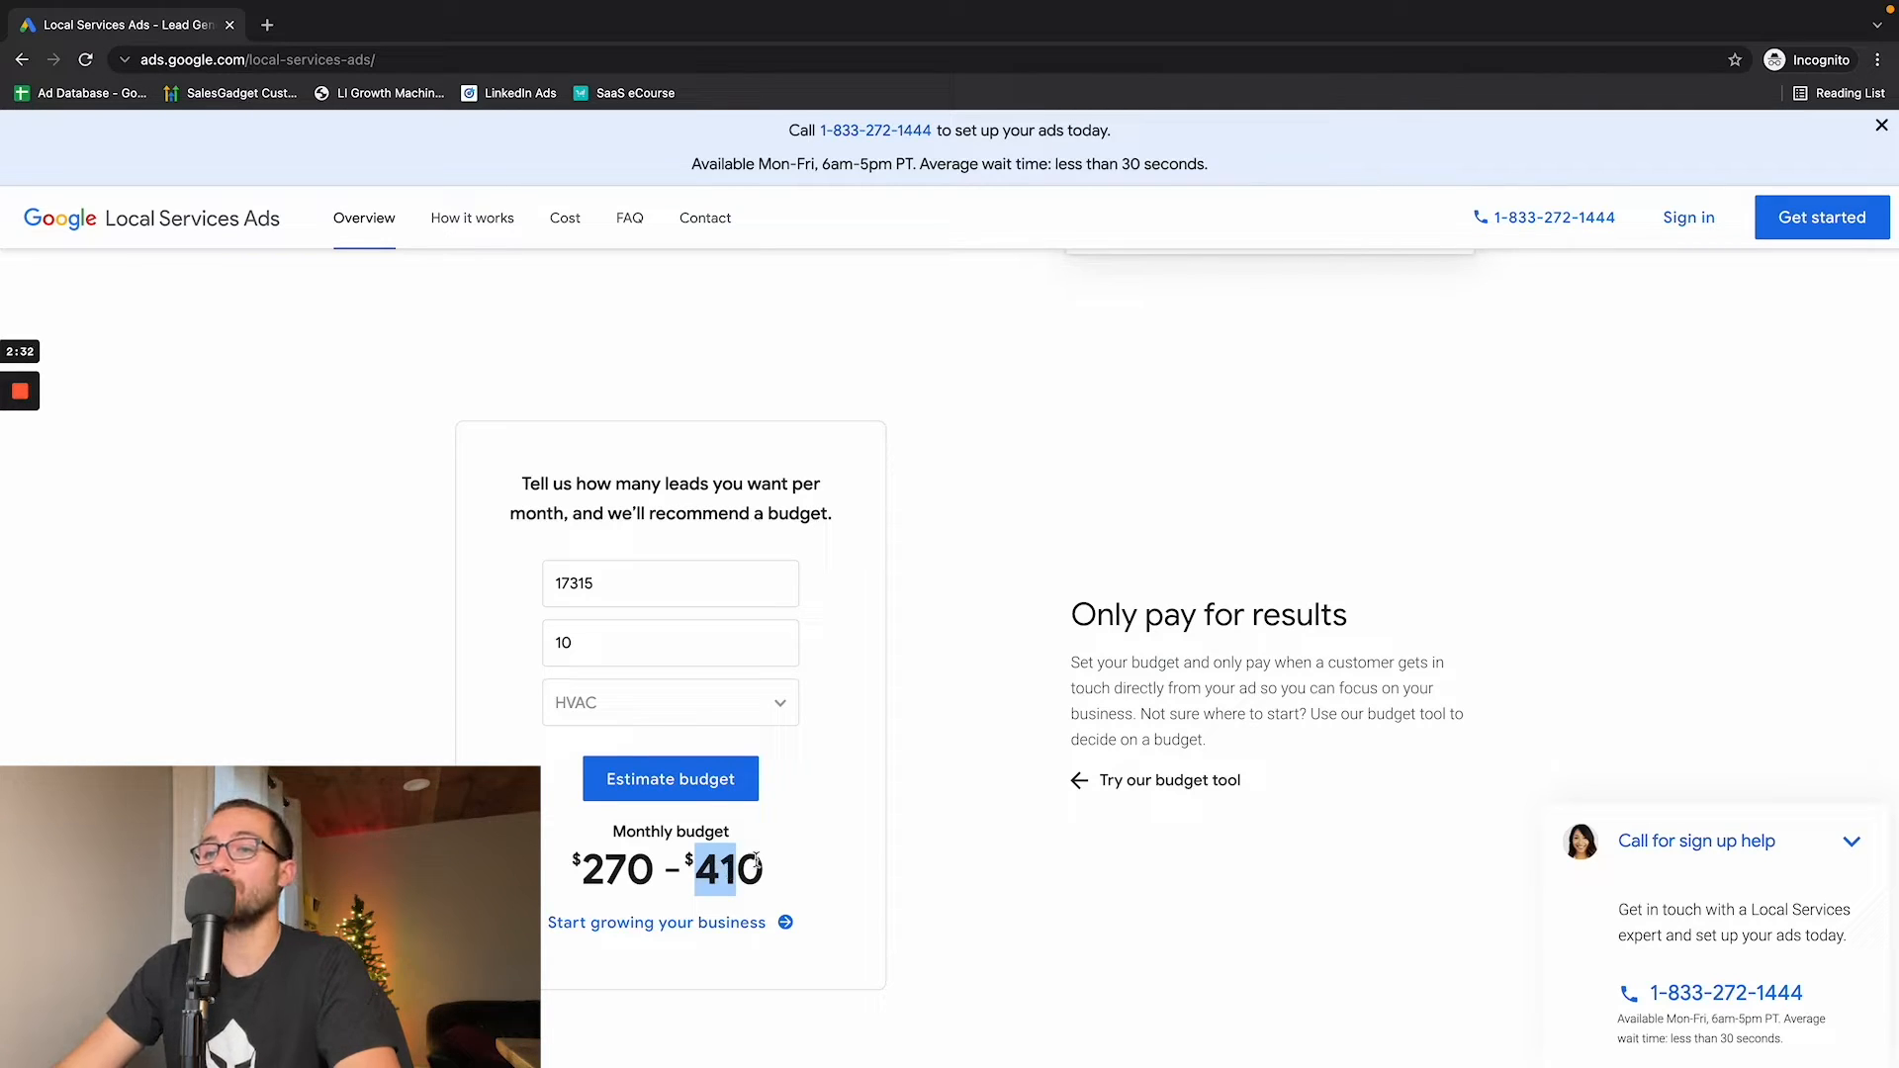
triple_click(757, 860)
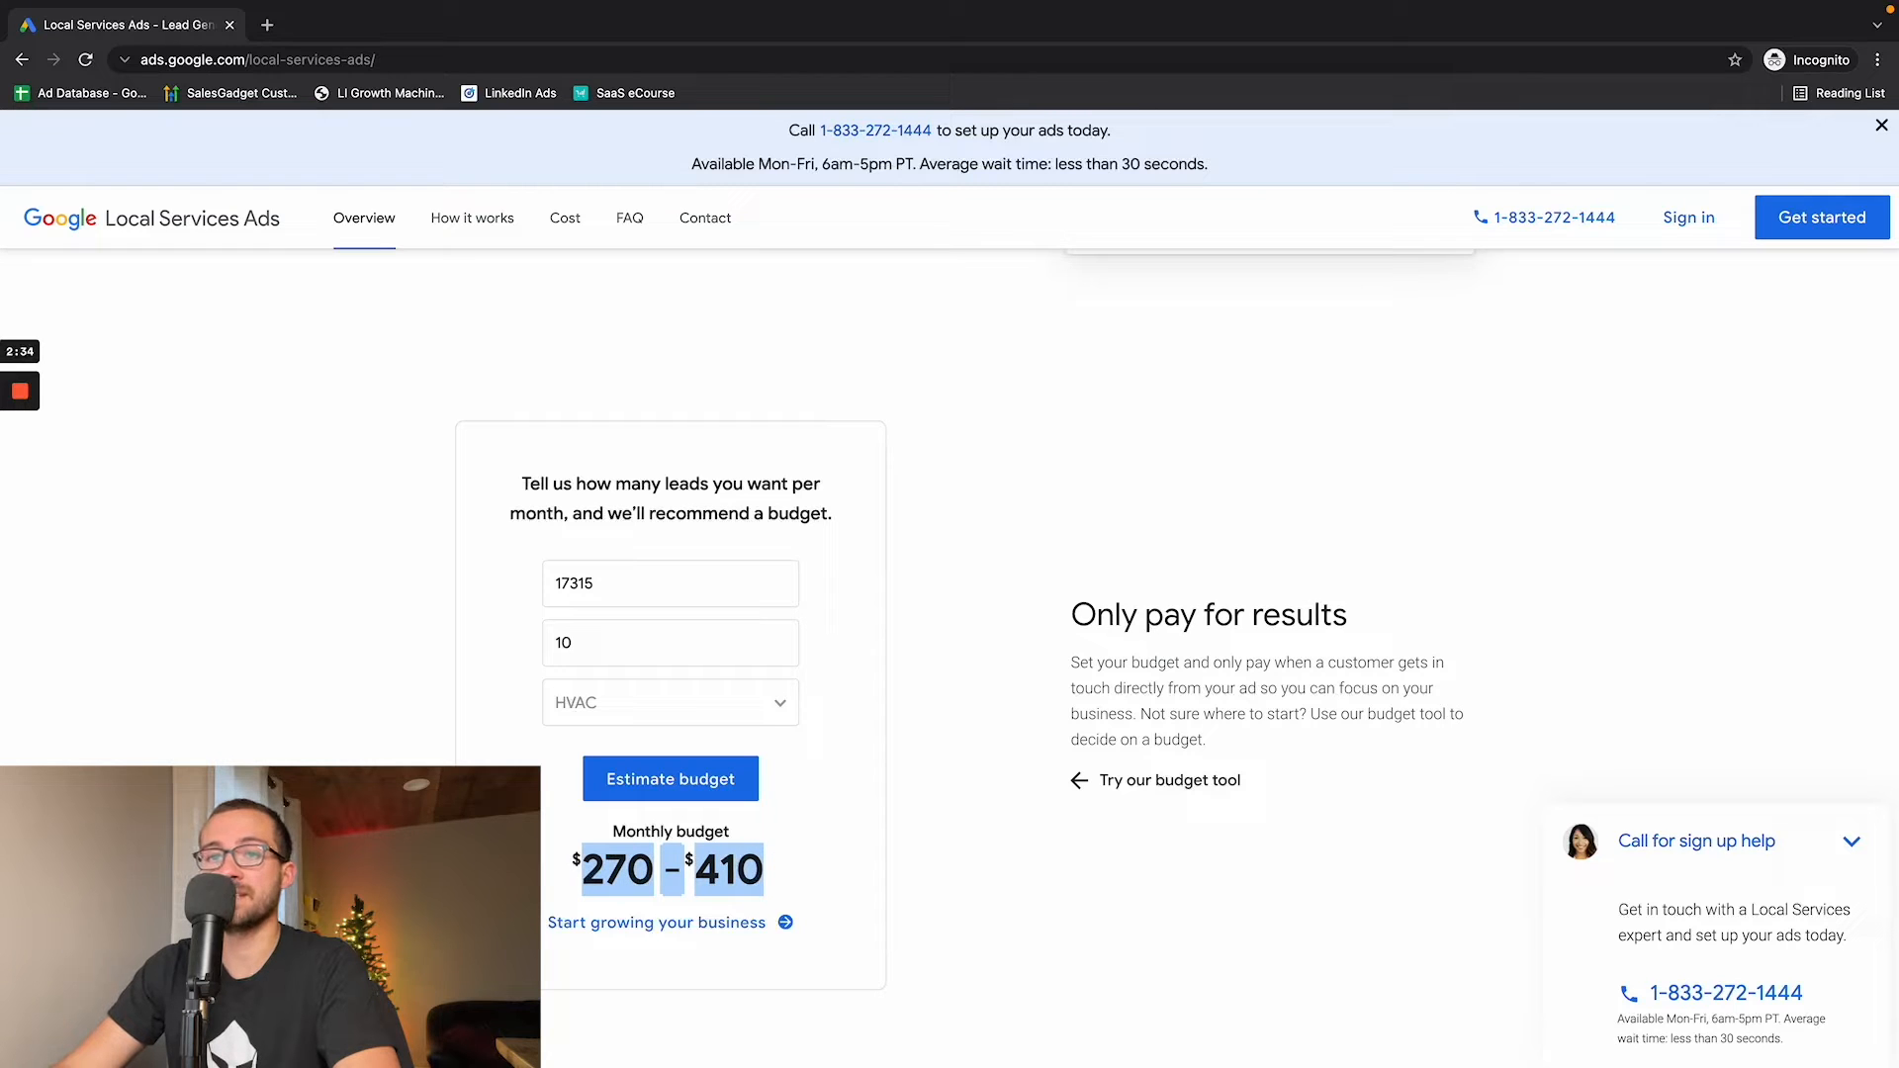
left_click_drag(696, 887, 750, 871)
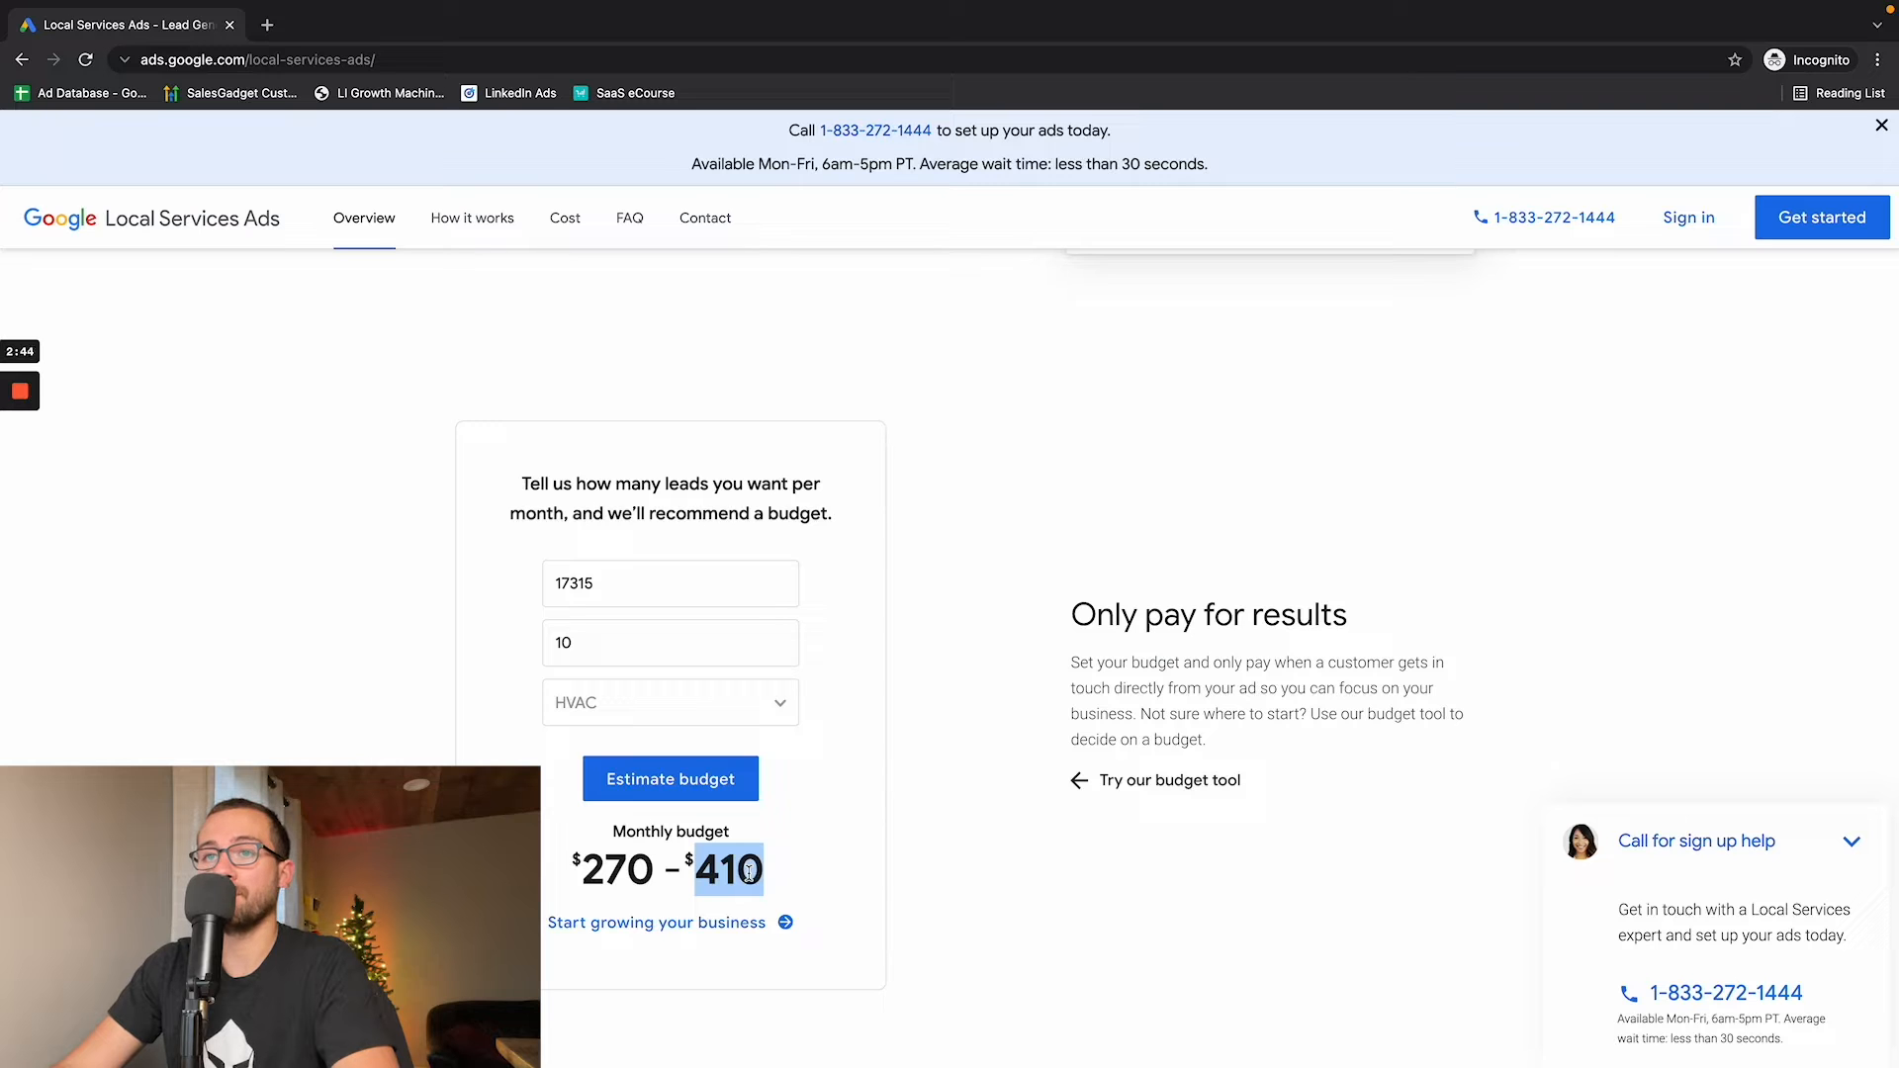
- Search Google for "HVAC near me" in a new tab and examine the sponsored, map and organic listings
scroll(752, 875, "up", 20)
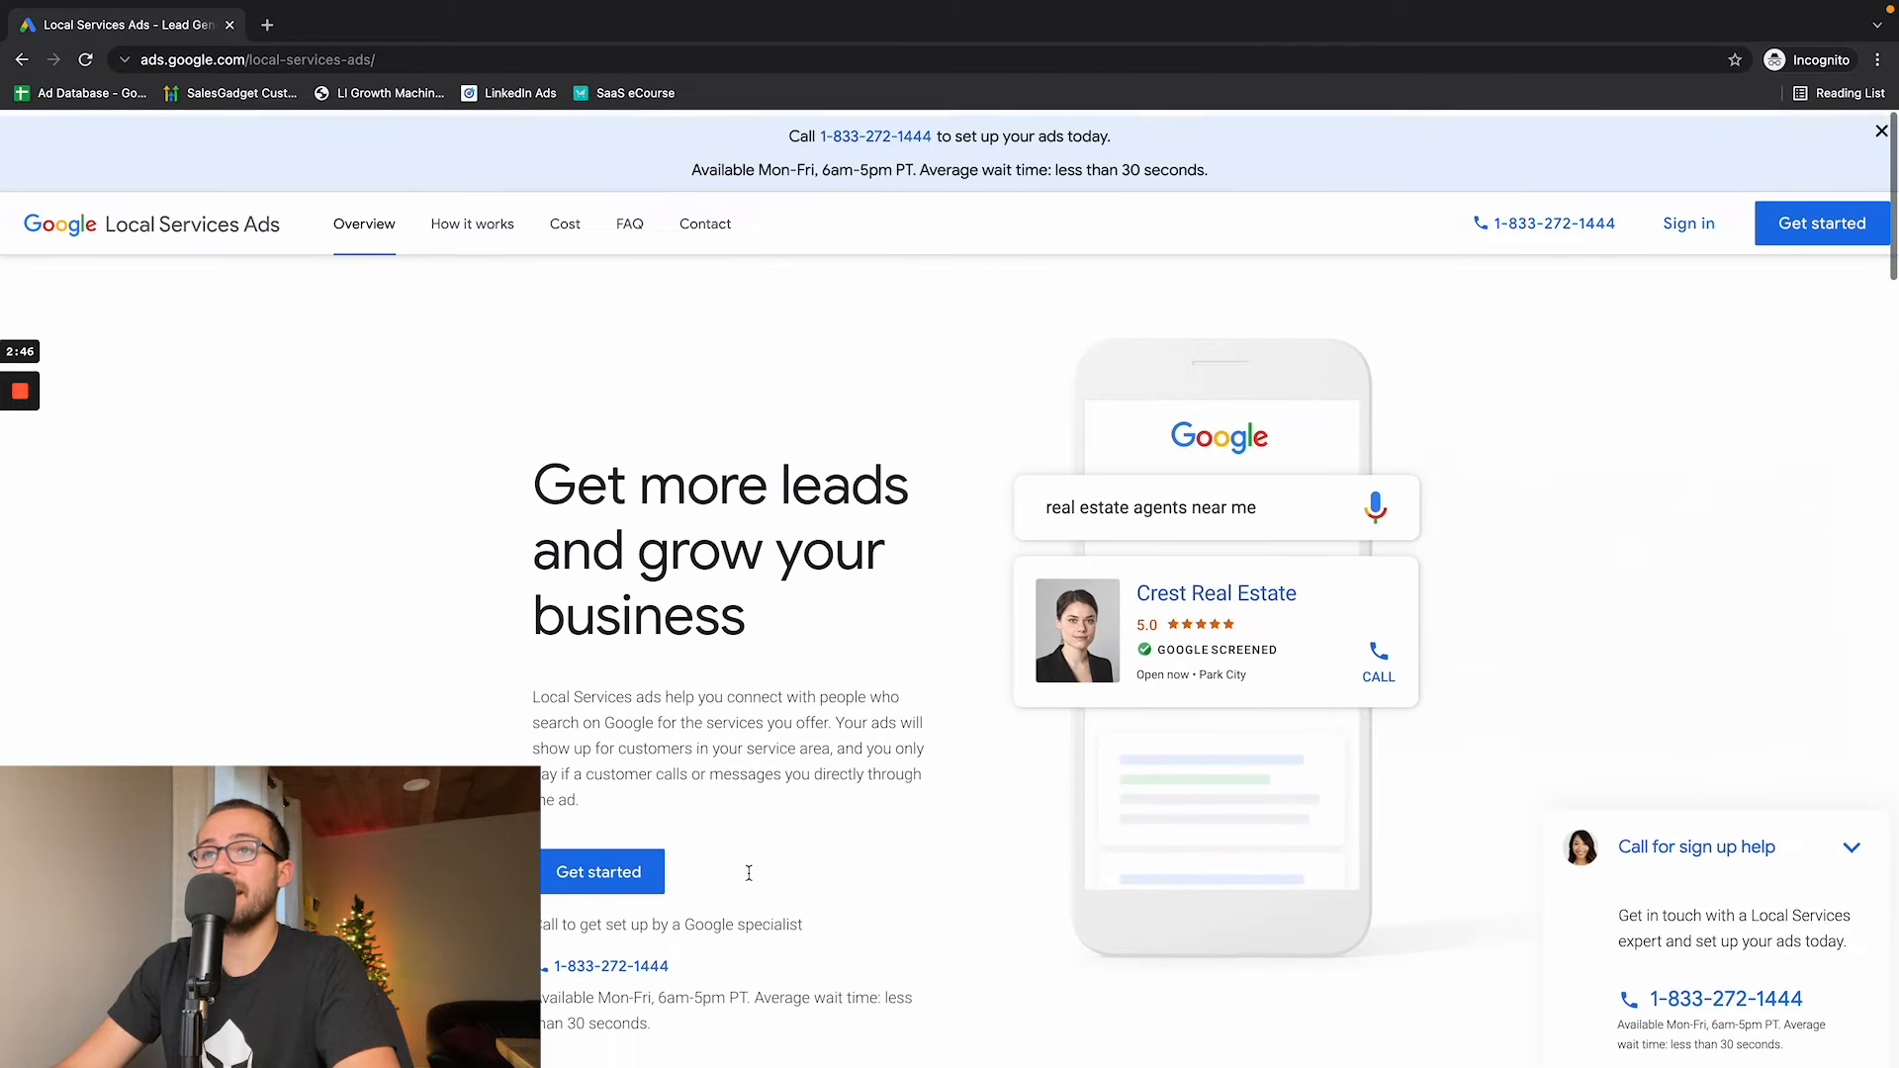
mouse_move(241, 4)
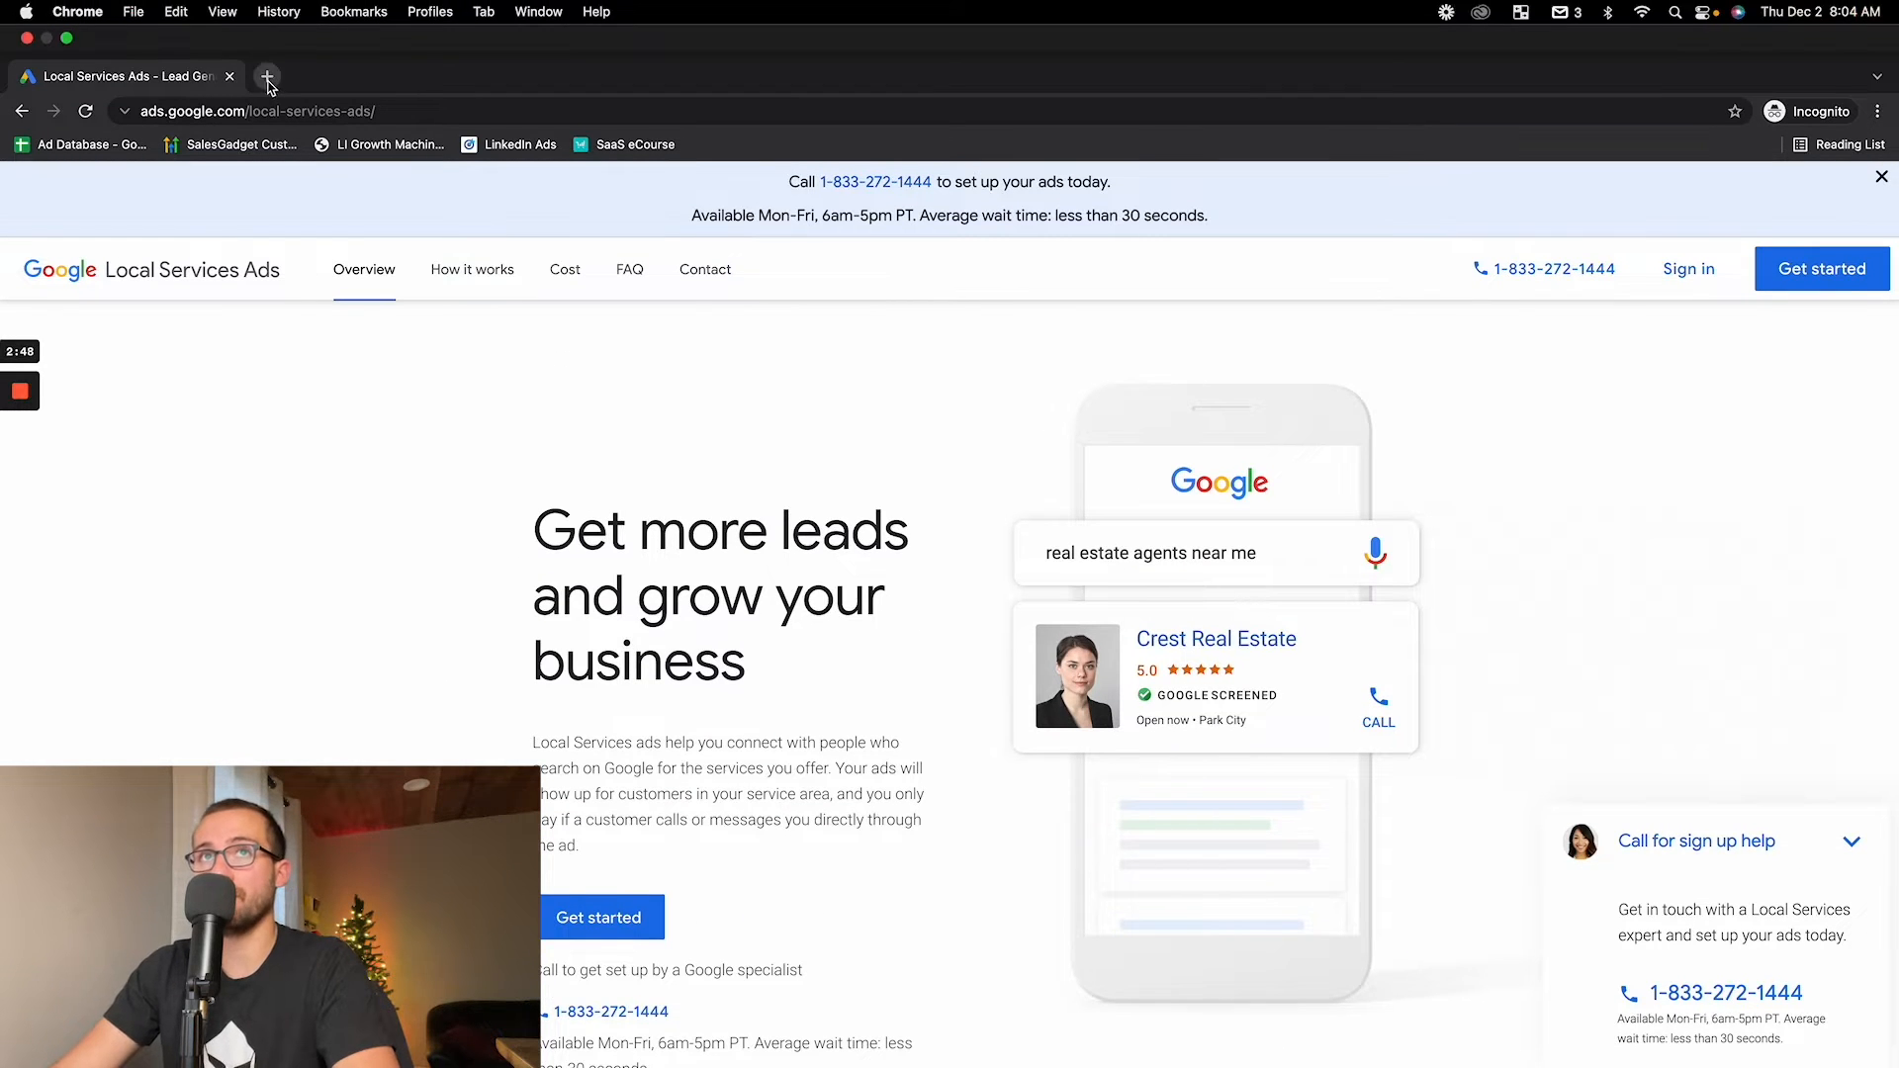
left_click(267, 77)
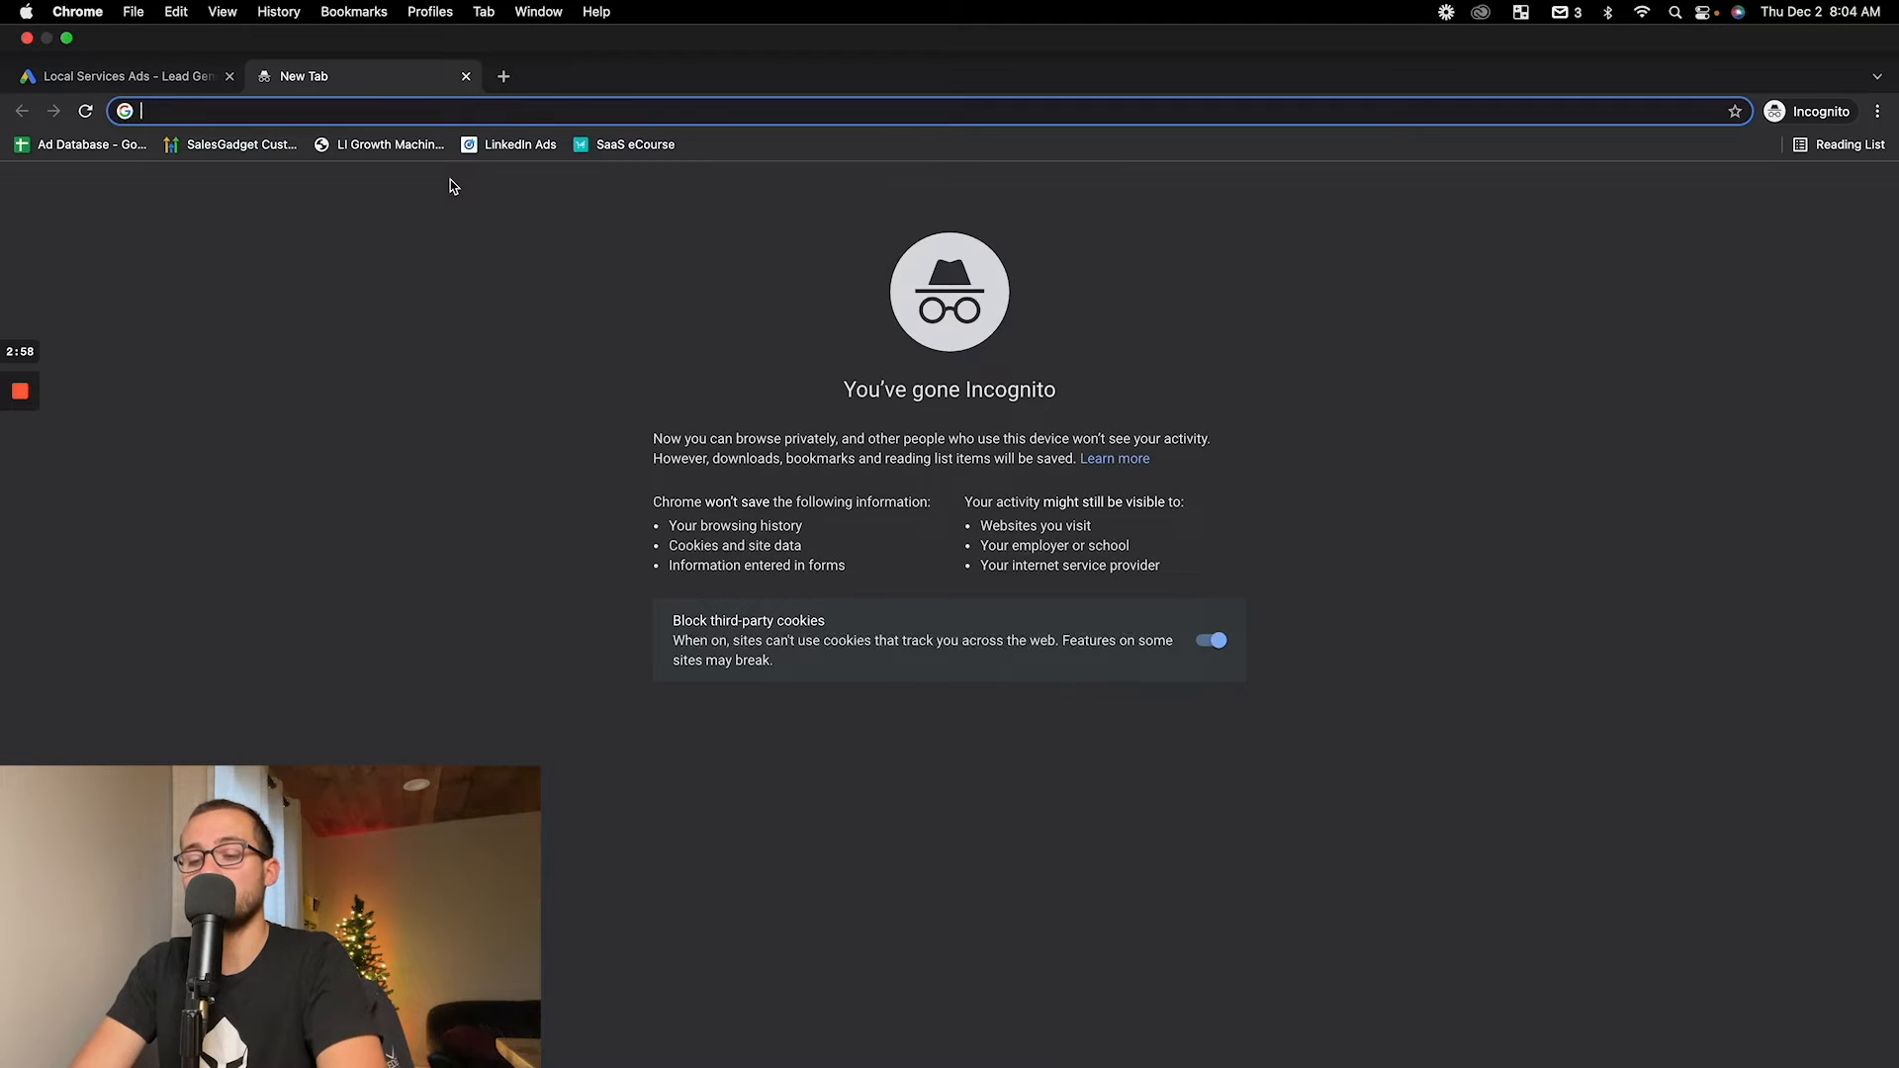
type("HVAC ne")
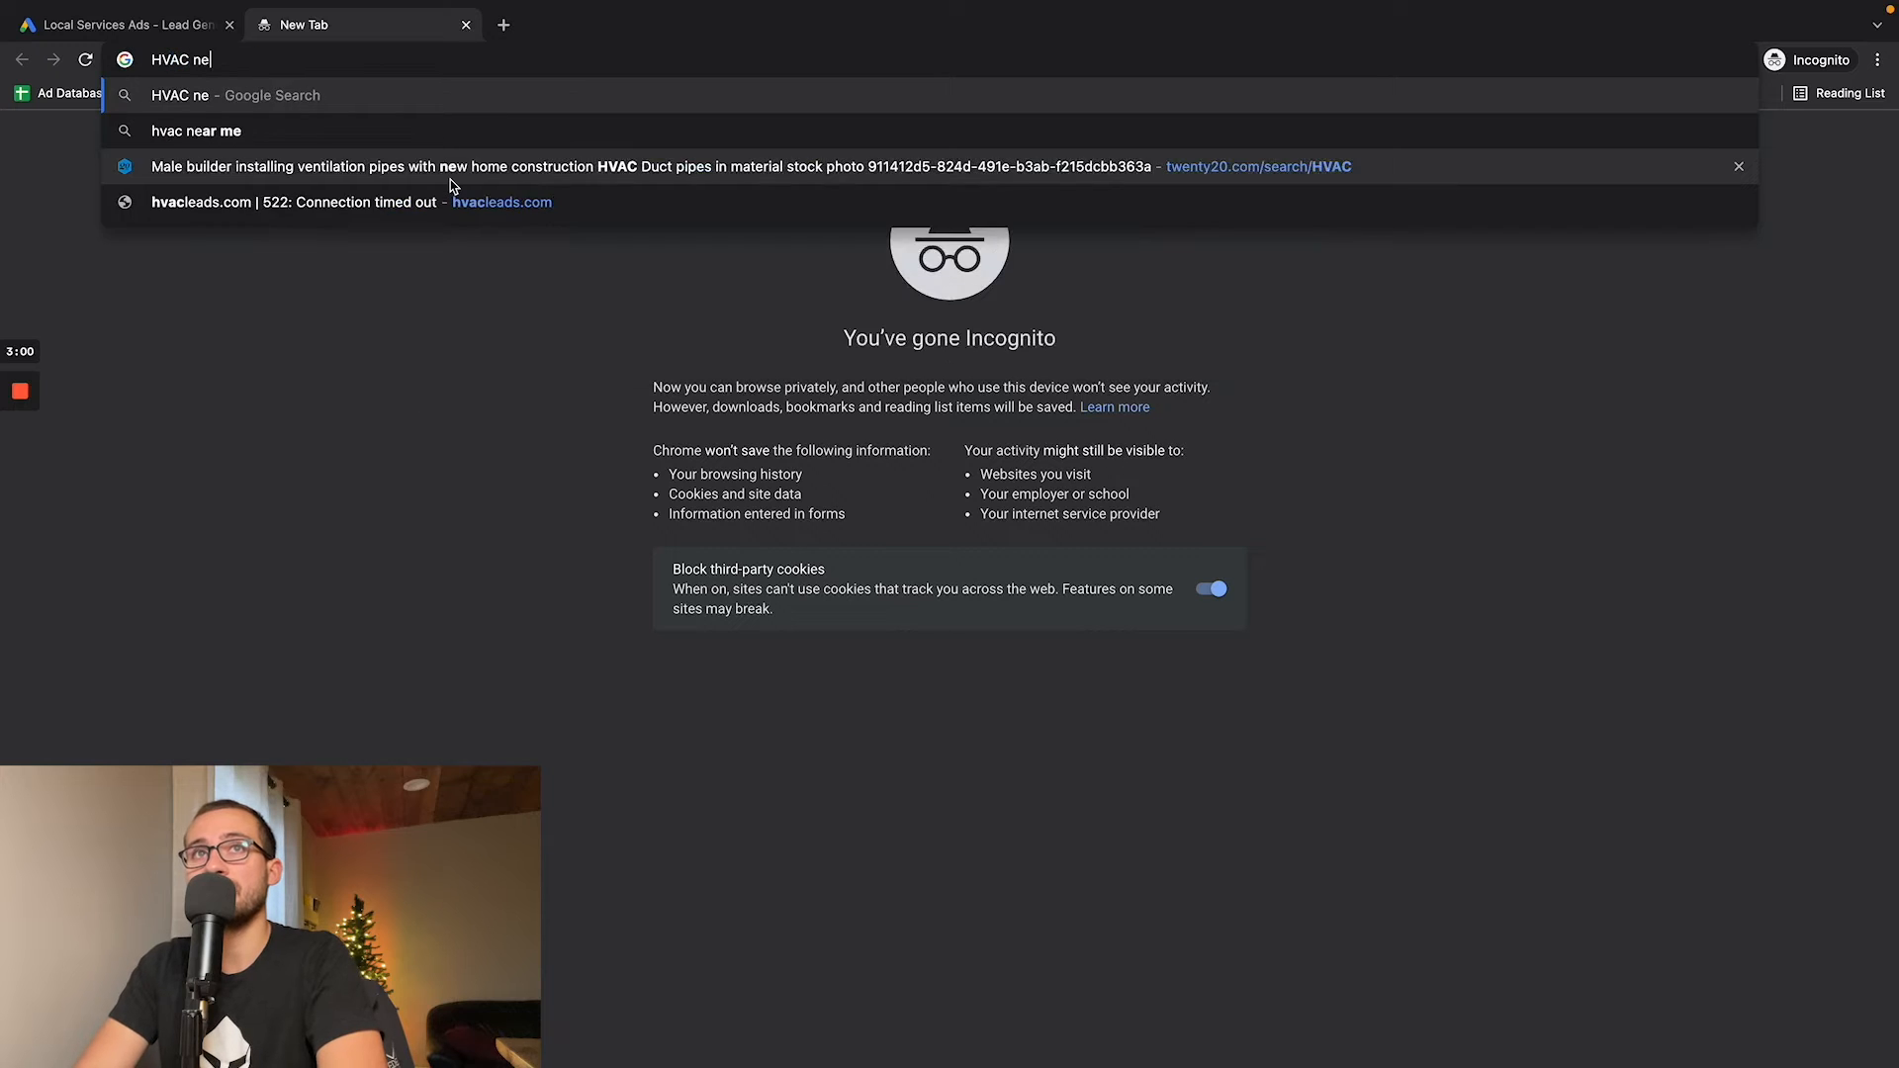
type("ar me")
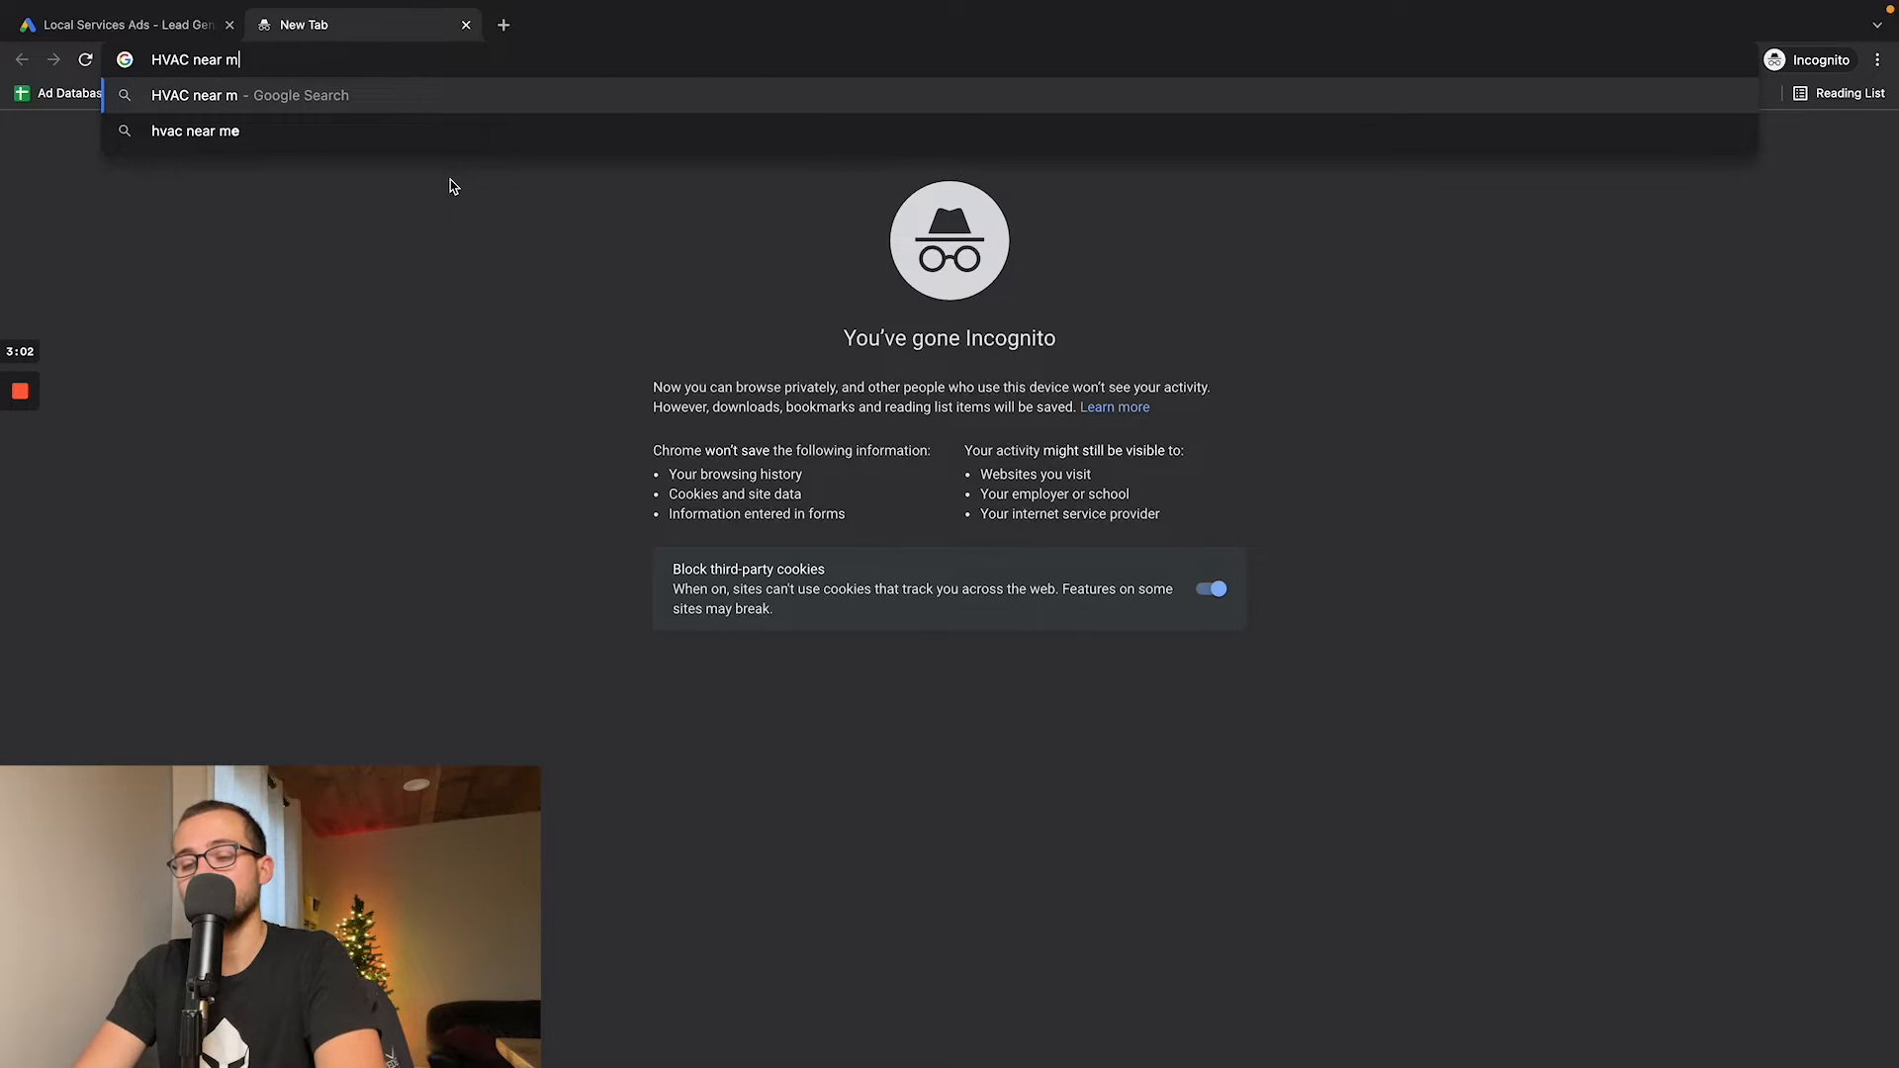
key("Return")
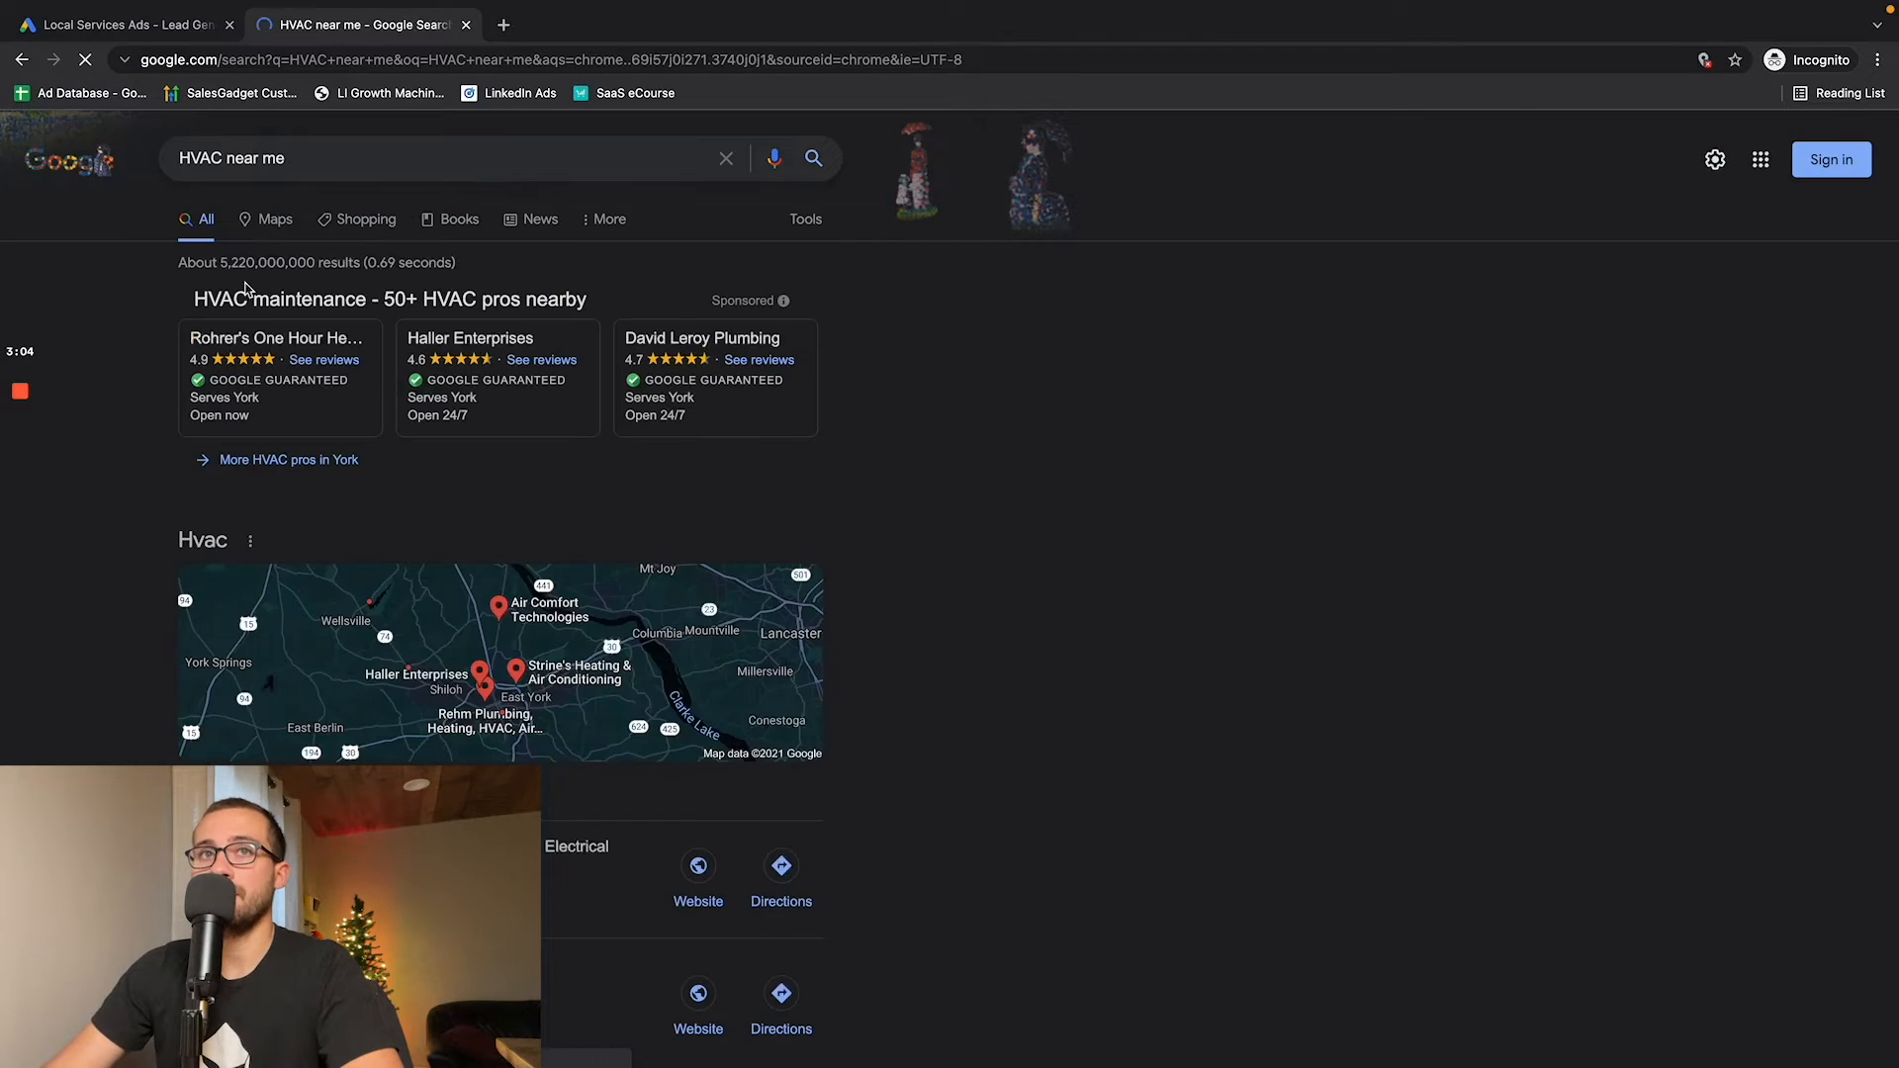
mouse_move(743, 435)
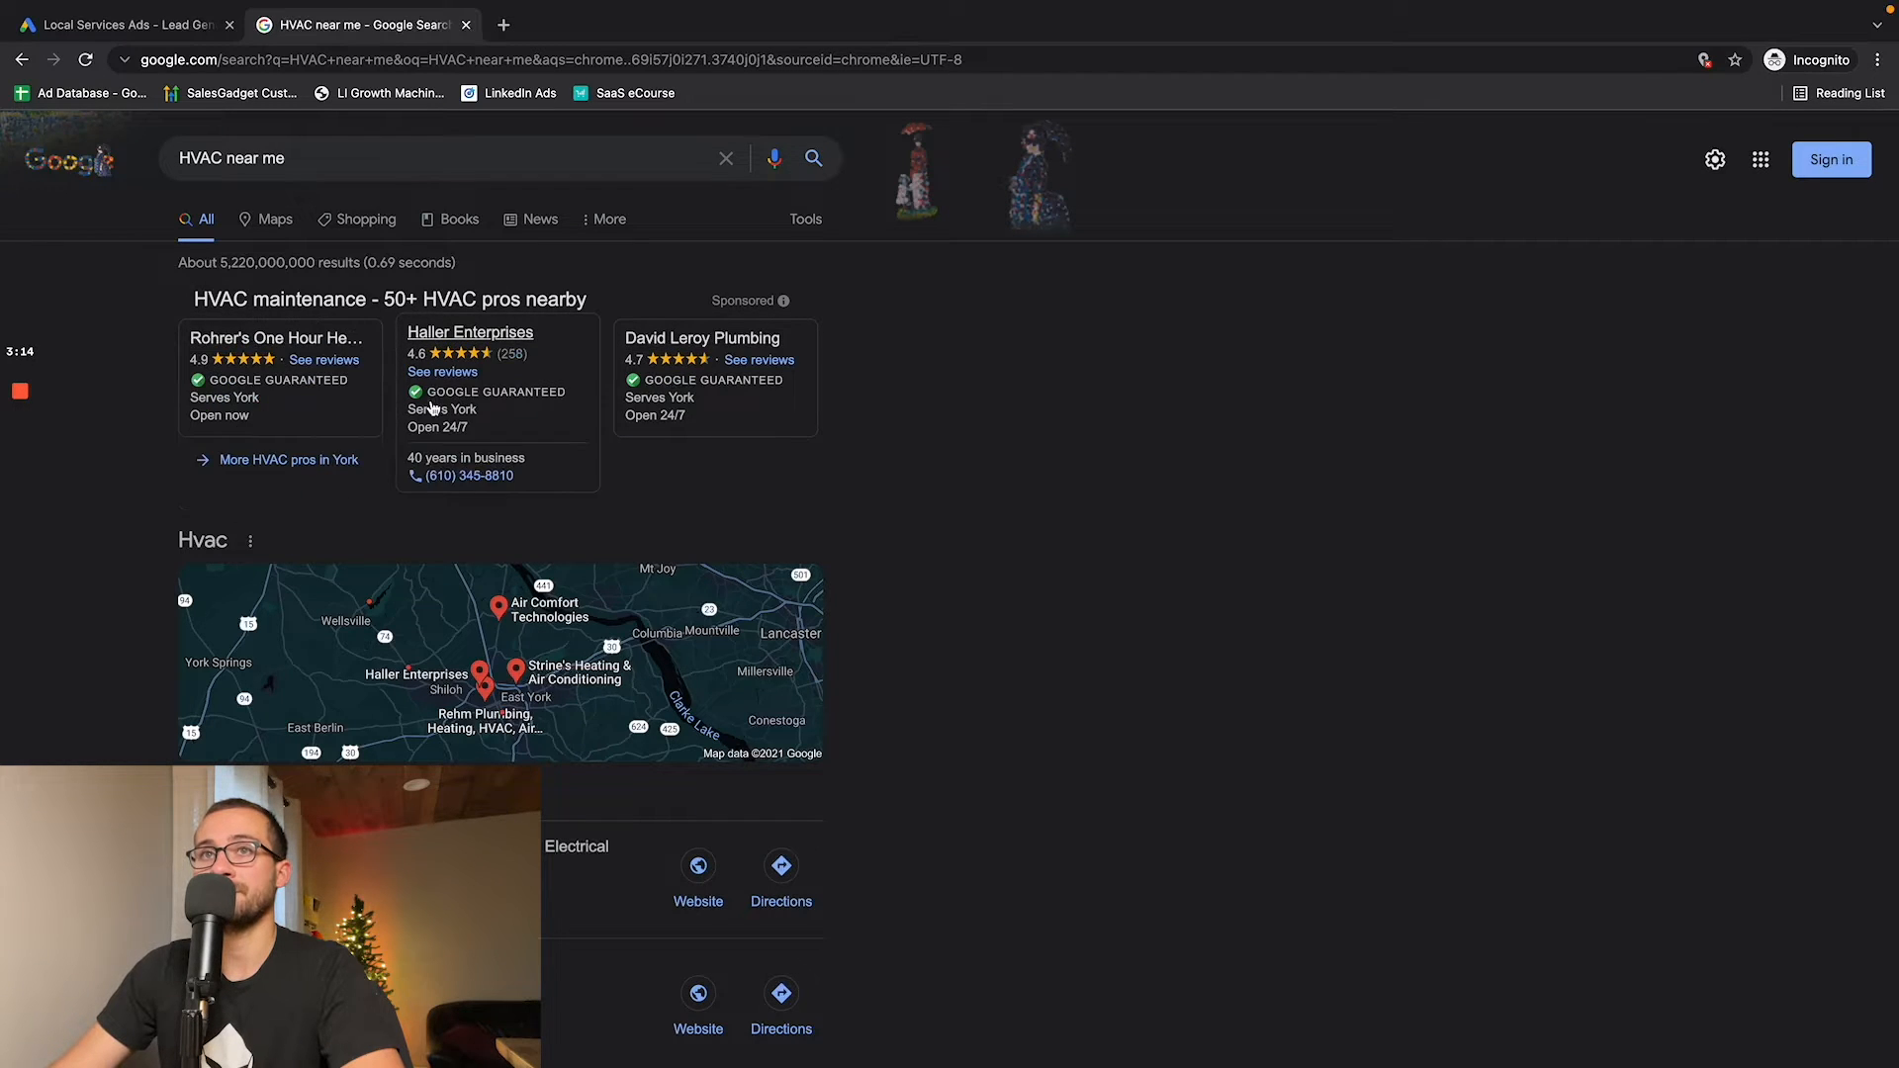
scroll(310, 232, "down", 4)
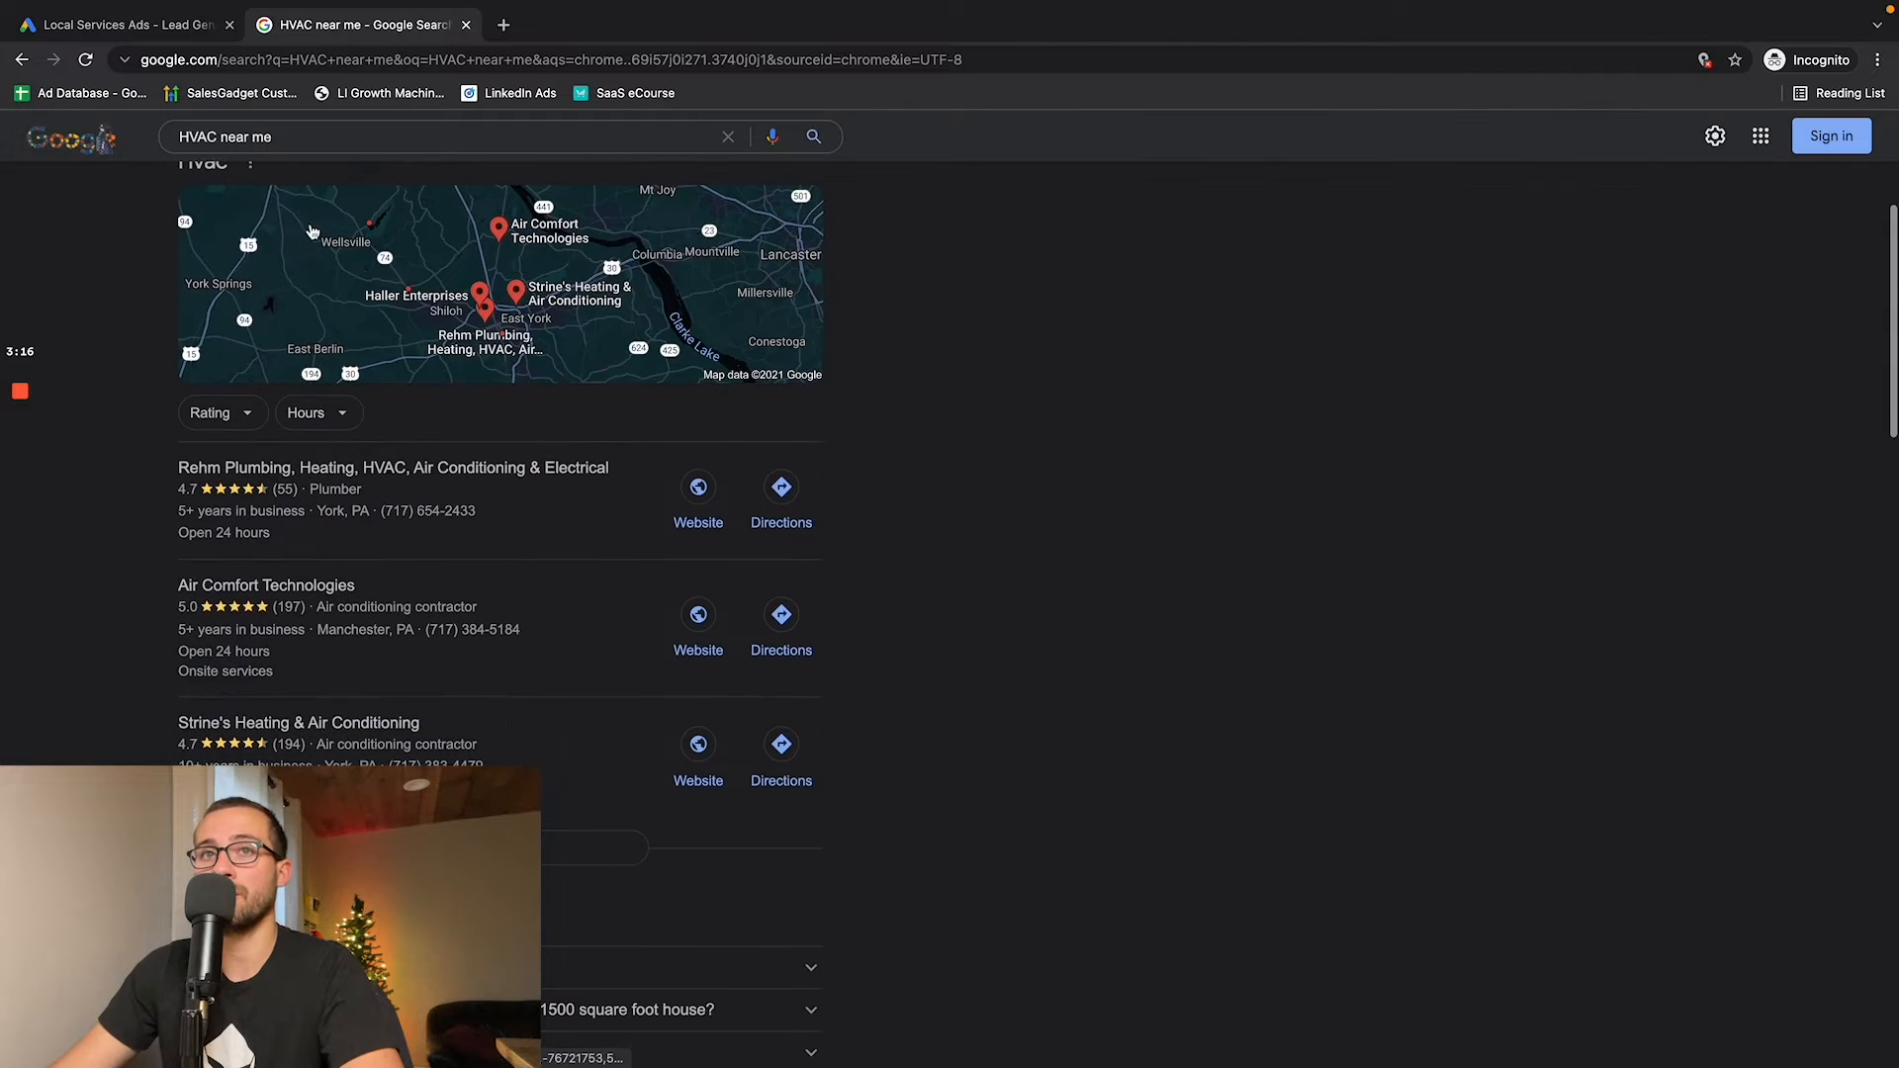
scroll(500, 519, "down", 6)
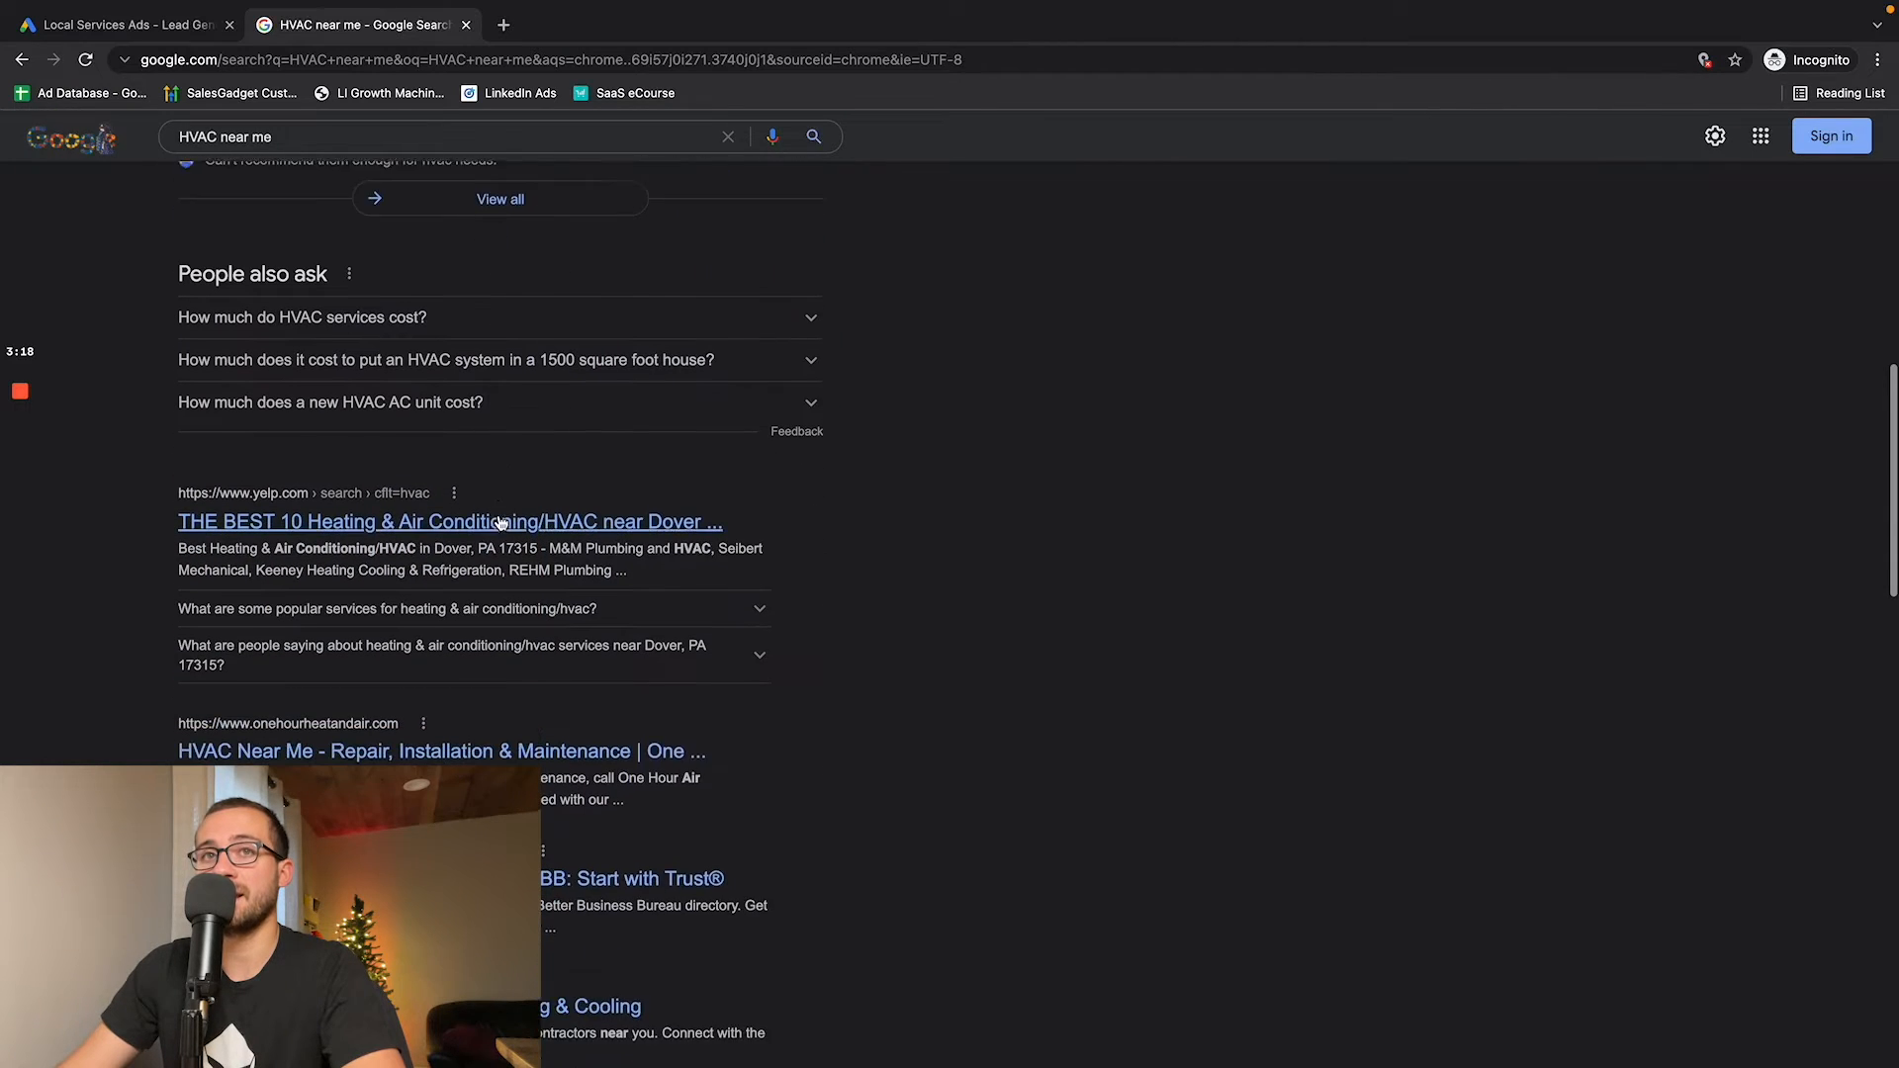
scroll(500, 522, "down", 1)
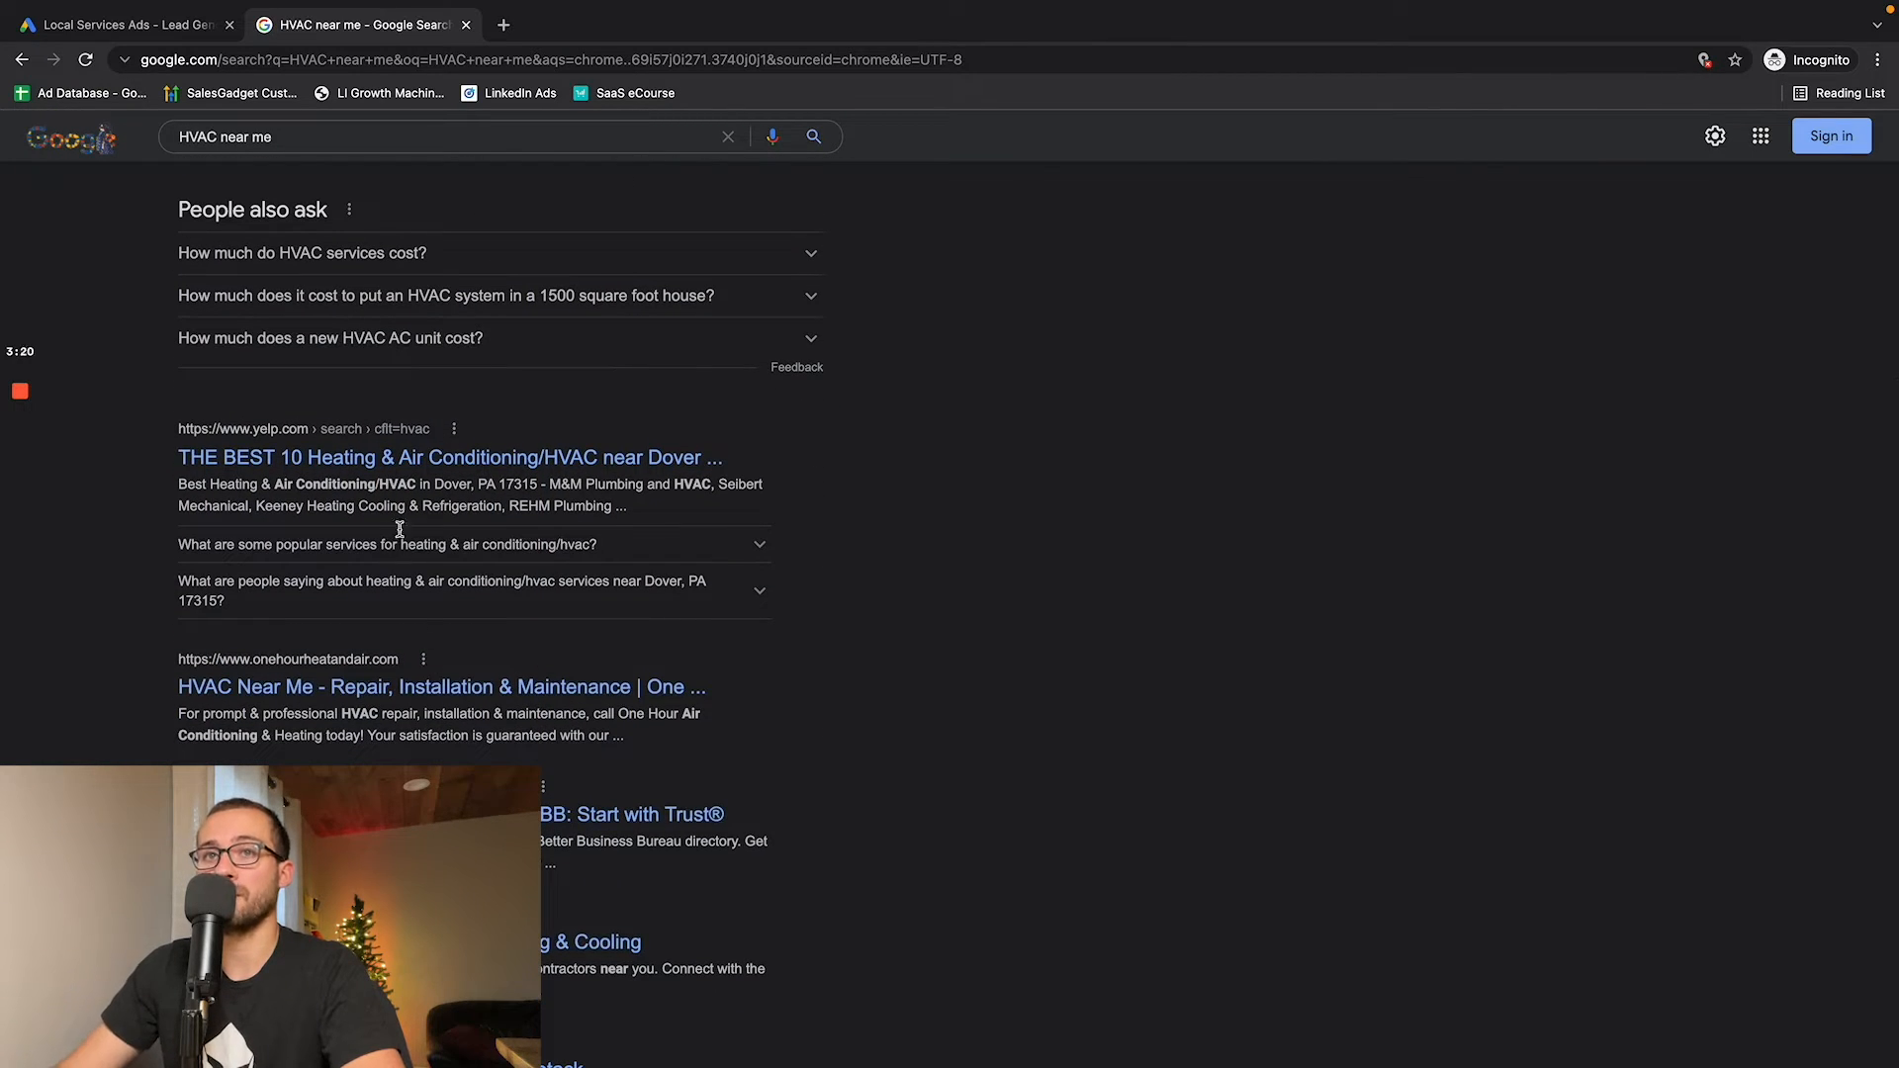
scroll(454, 546, "up", 10)
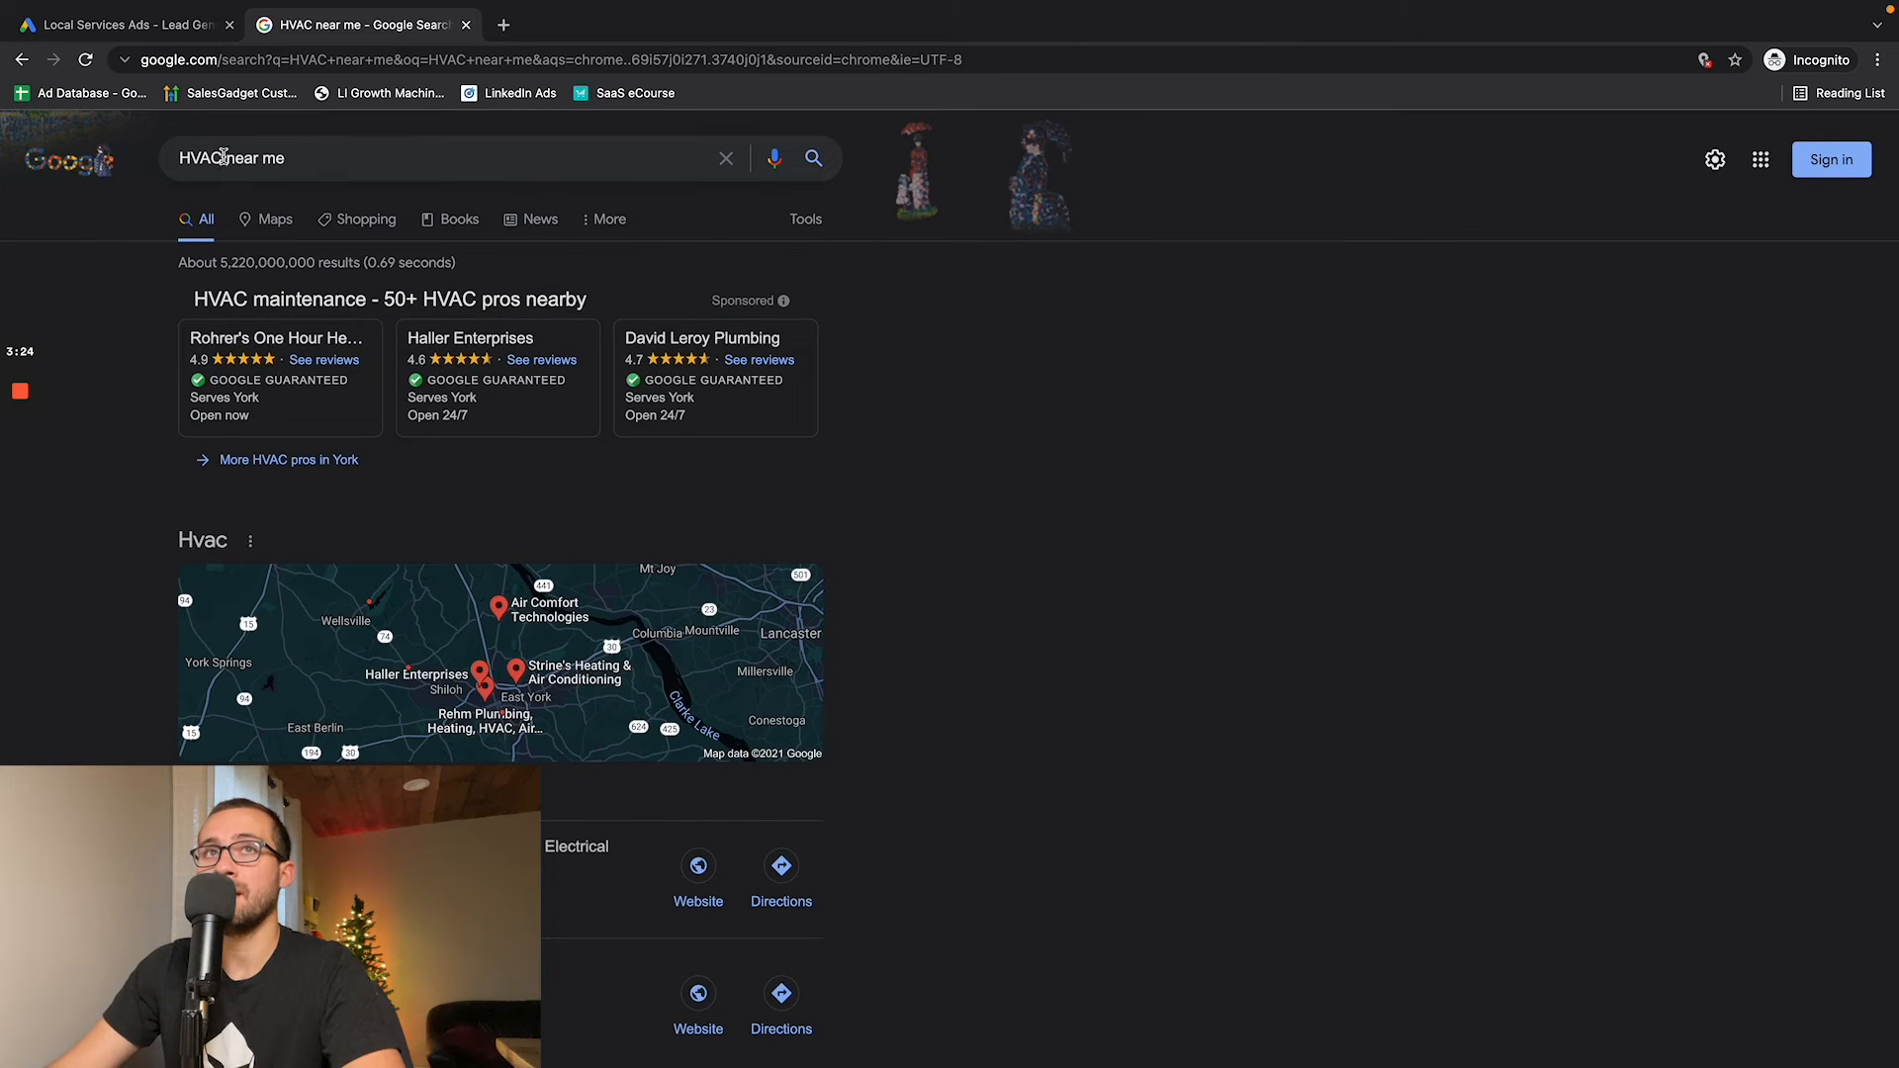
- Replace "HVAC" in the search query so that Google searches for "roofers near me"
left_click_drag(224, 157, 134, 154)
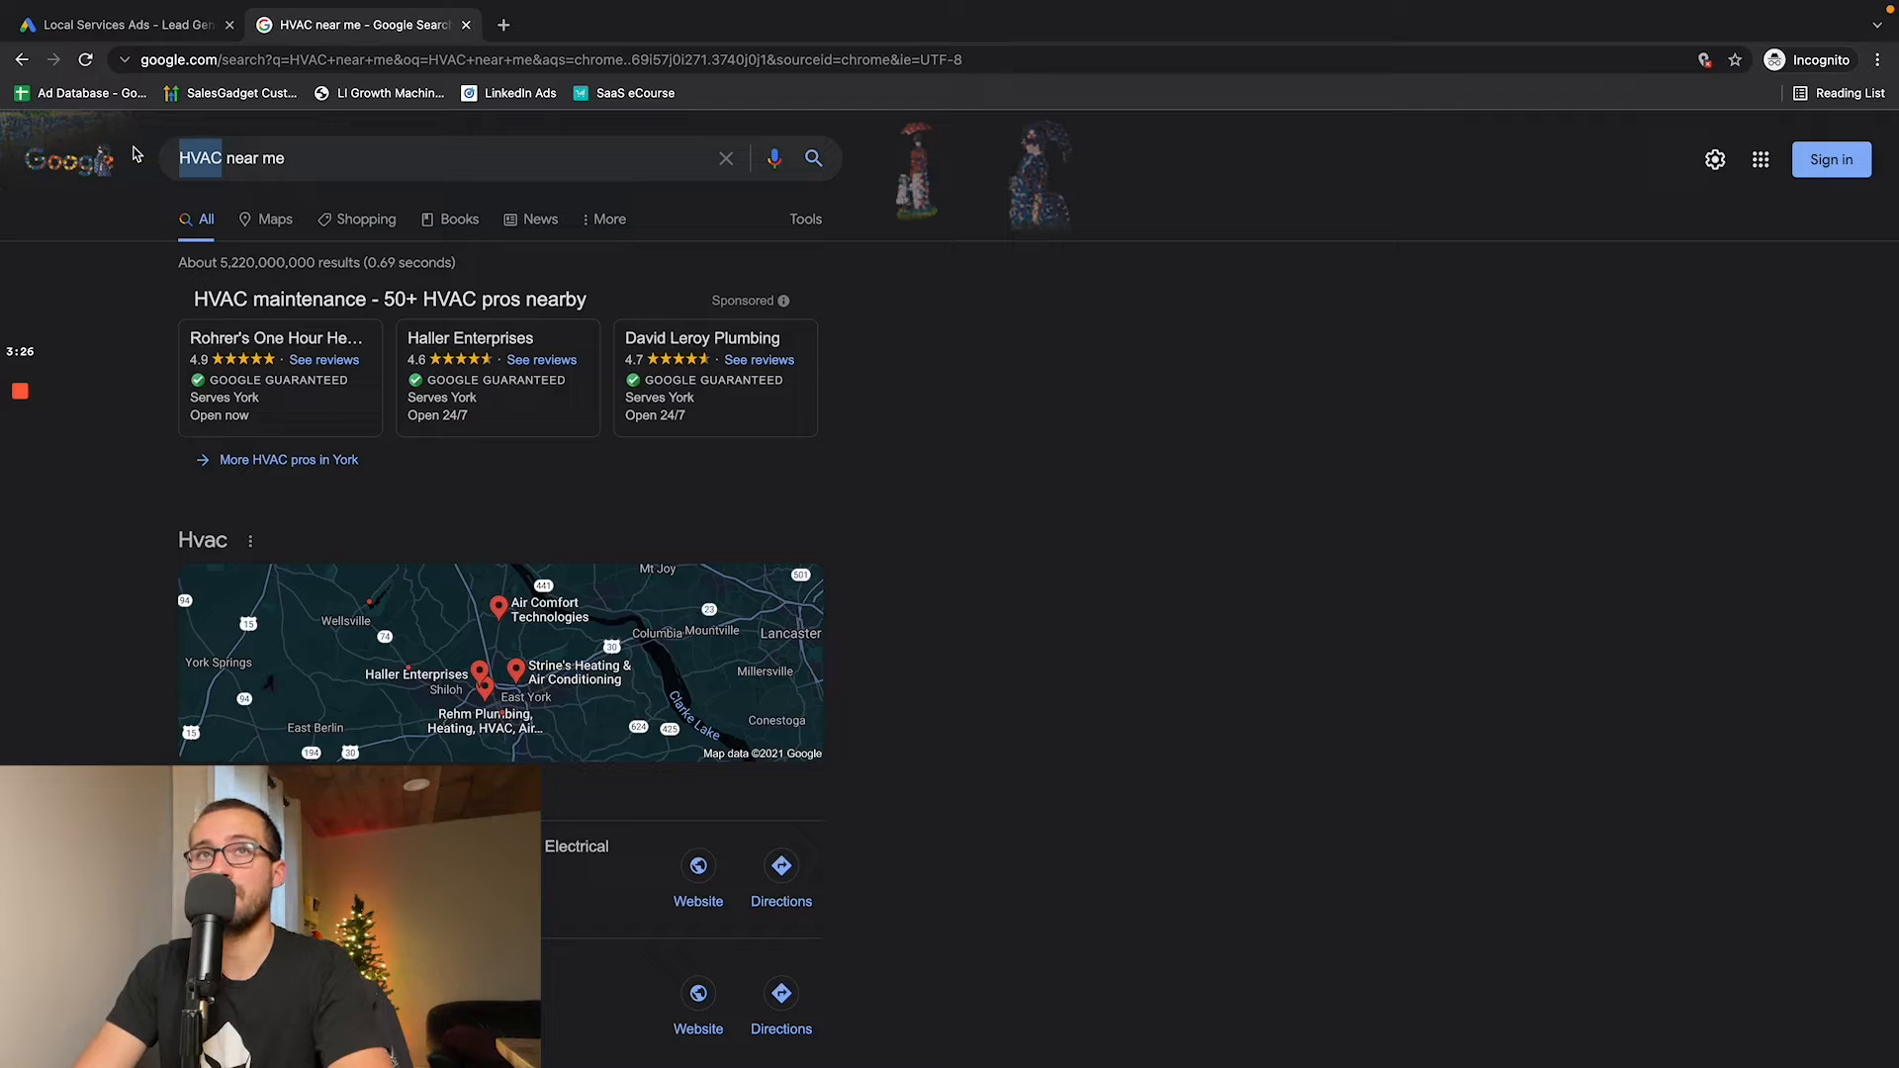
type("roofer")
key("Return")
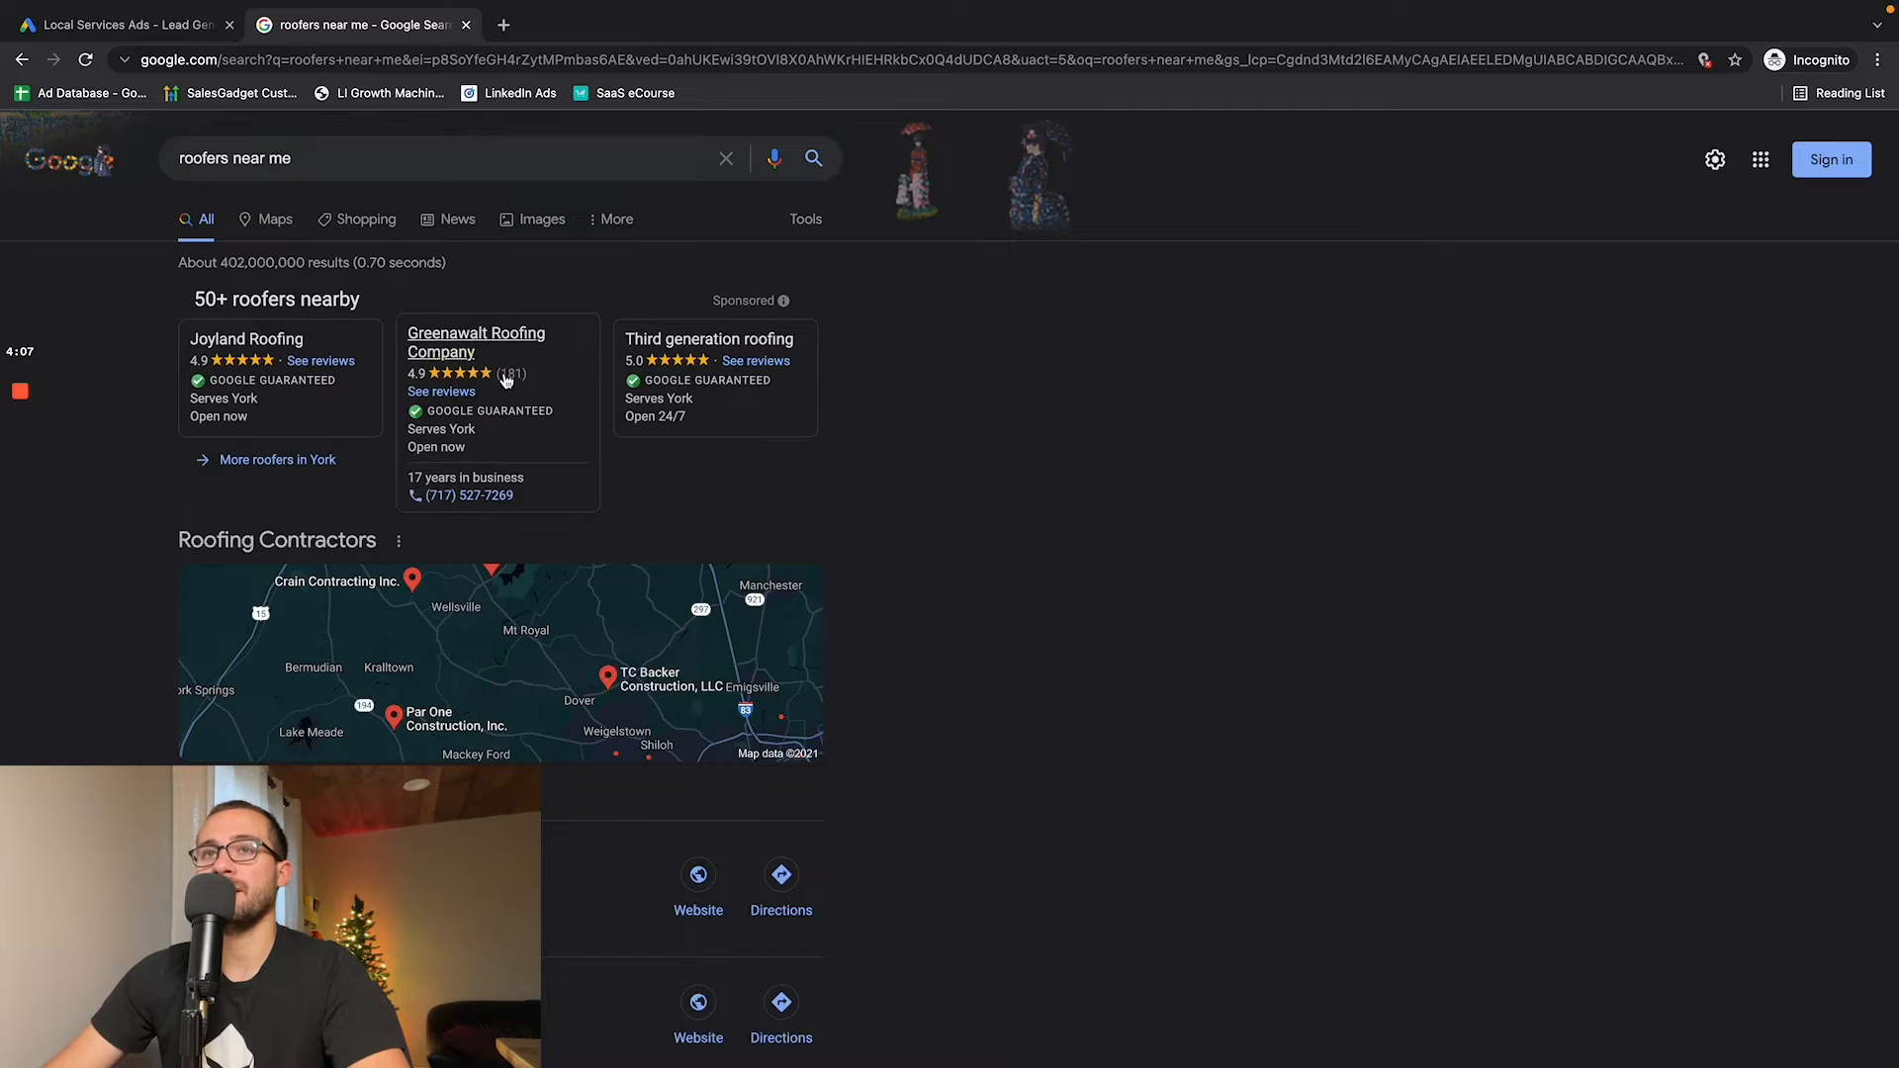
- Highlight the web address of the Local Services Ads page, and search Google for "local service ads" in the roofers results tab
left_click(127, 25)
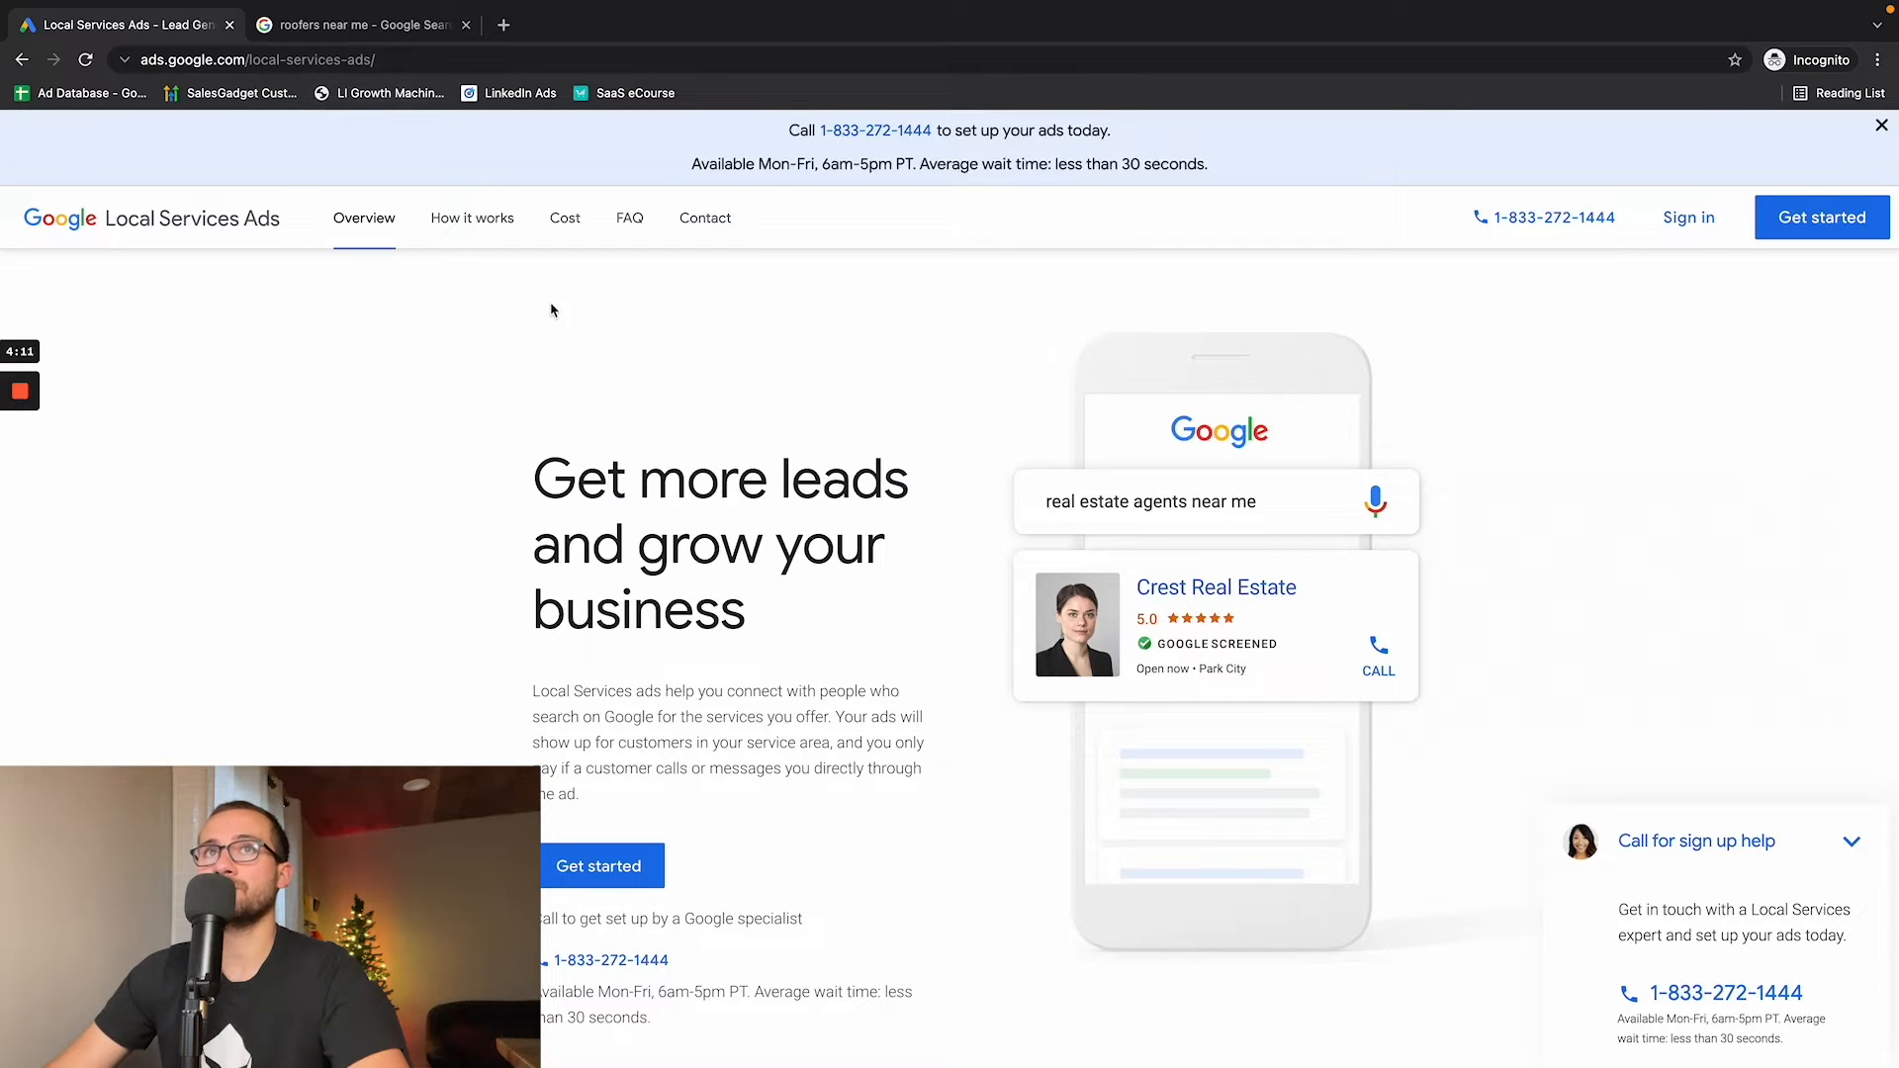
left_click_drag(396, 59, 136, 65)
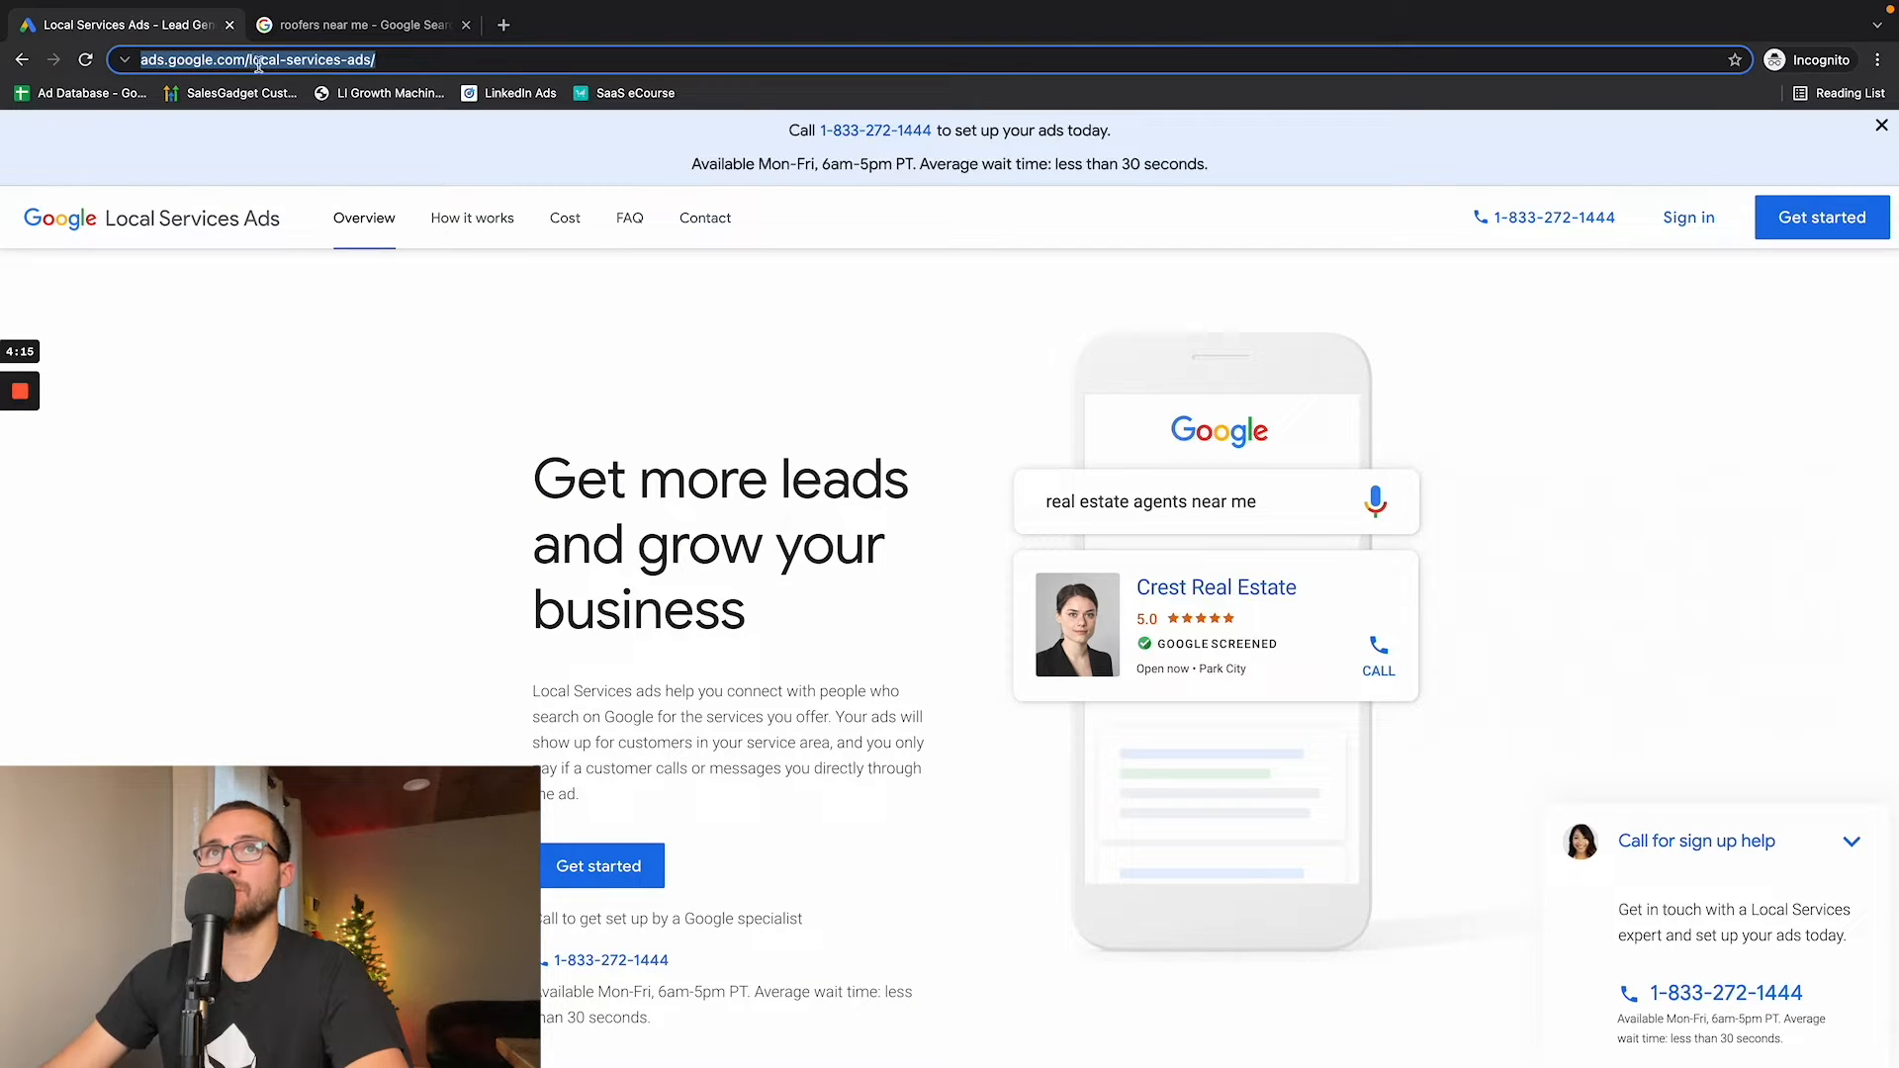
left_click(361, 30)
left_click(348, 62)
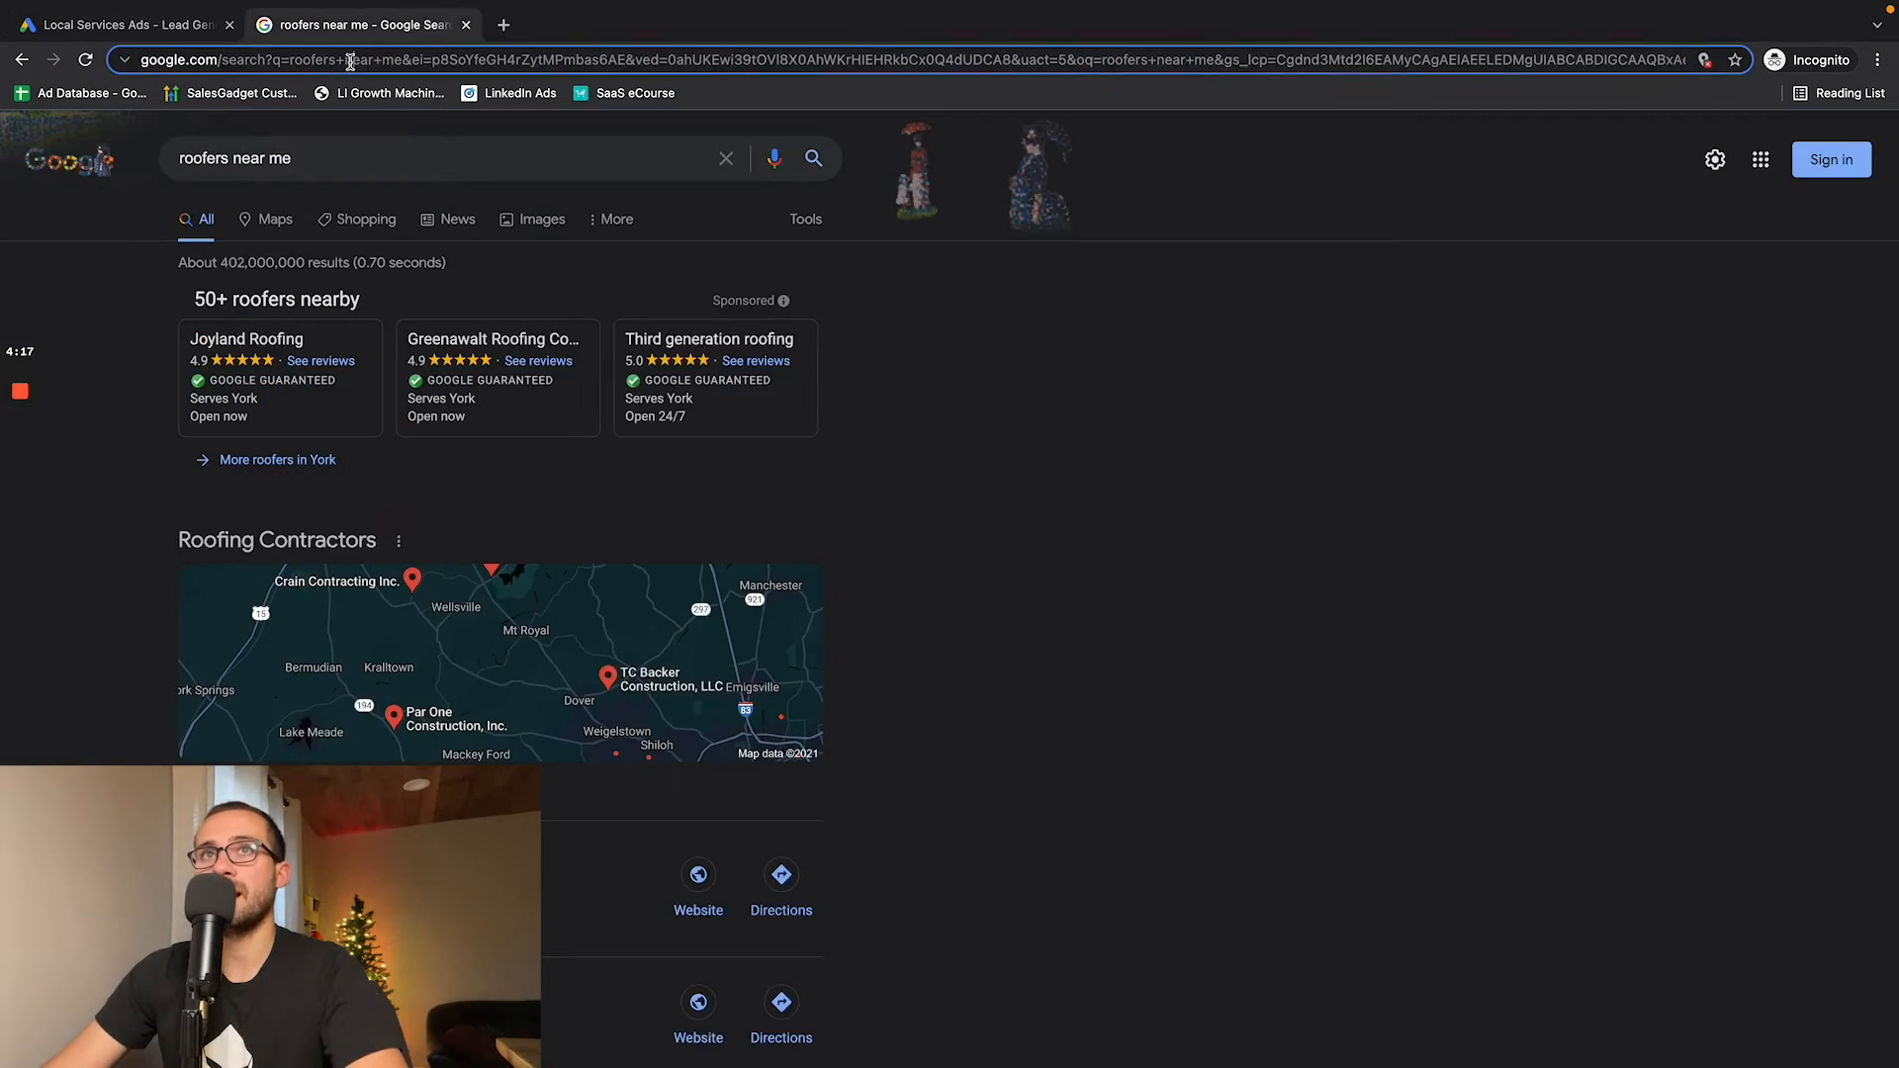
type("local")
key("Return")
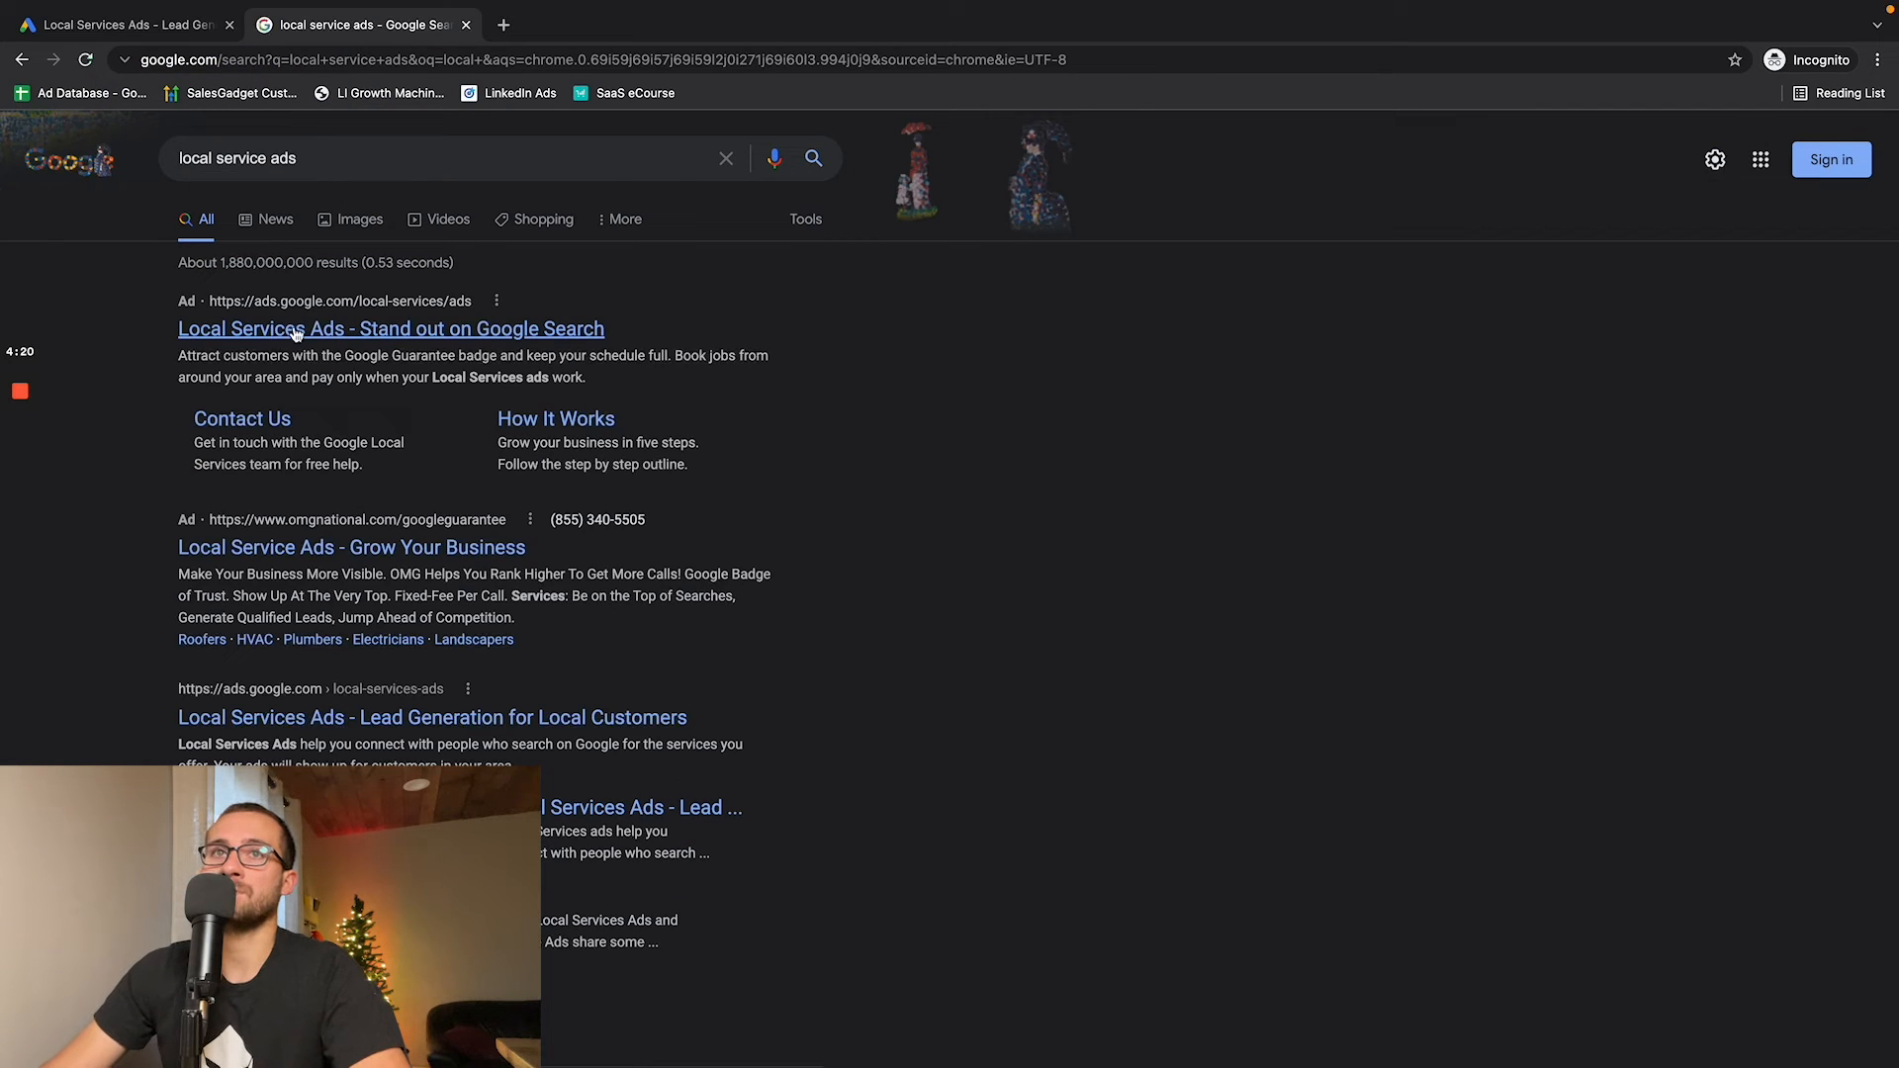
- Return to the Local Services Ads page, select its web address, and start the advertiser signup
left_click(158, 30)
left_click(287, 54)
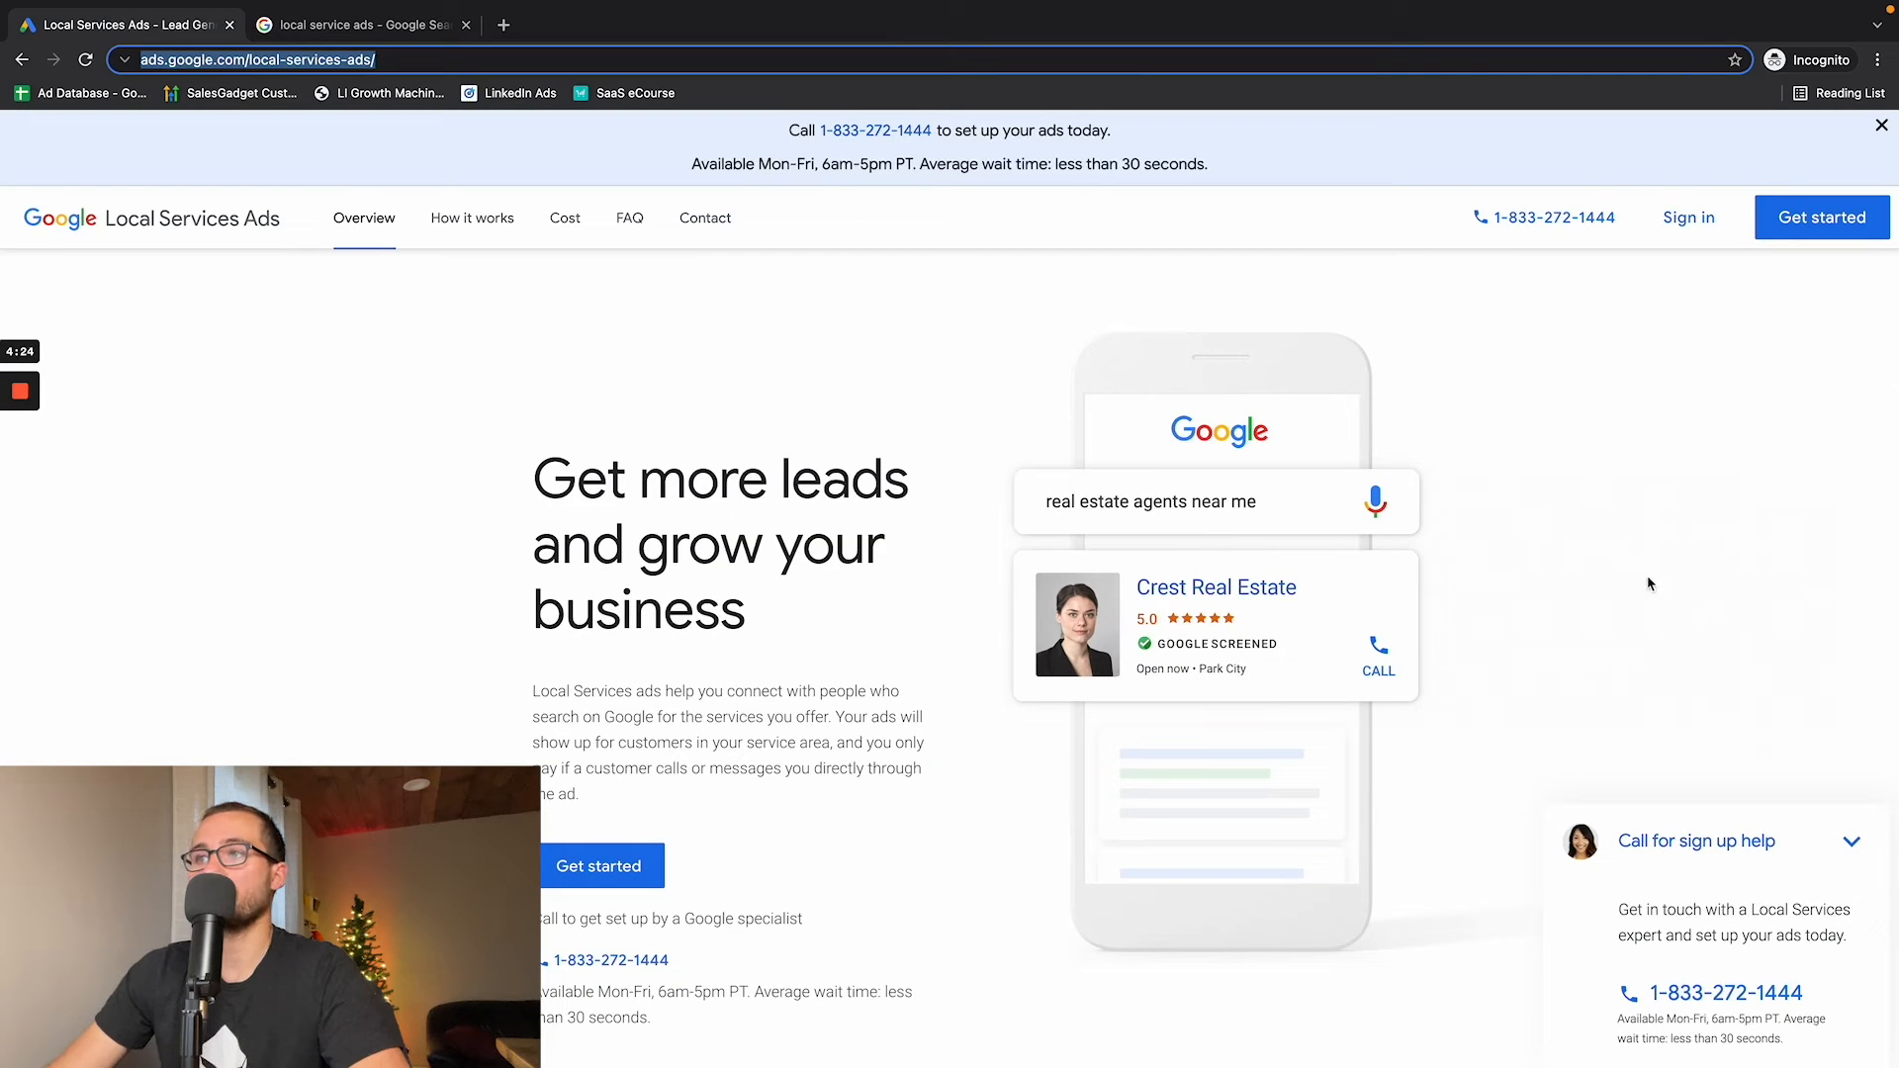
left_click(1821, 223)
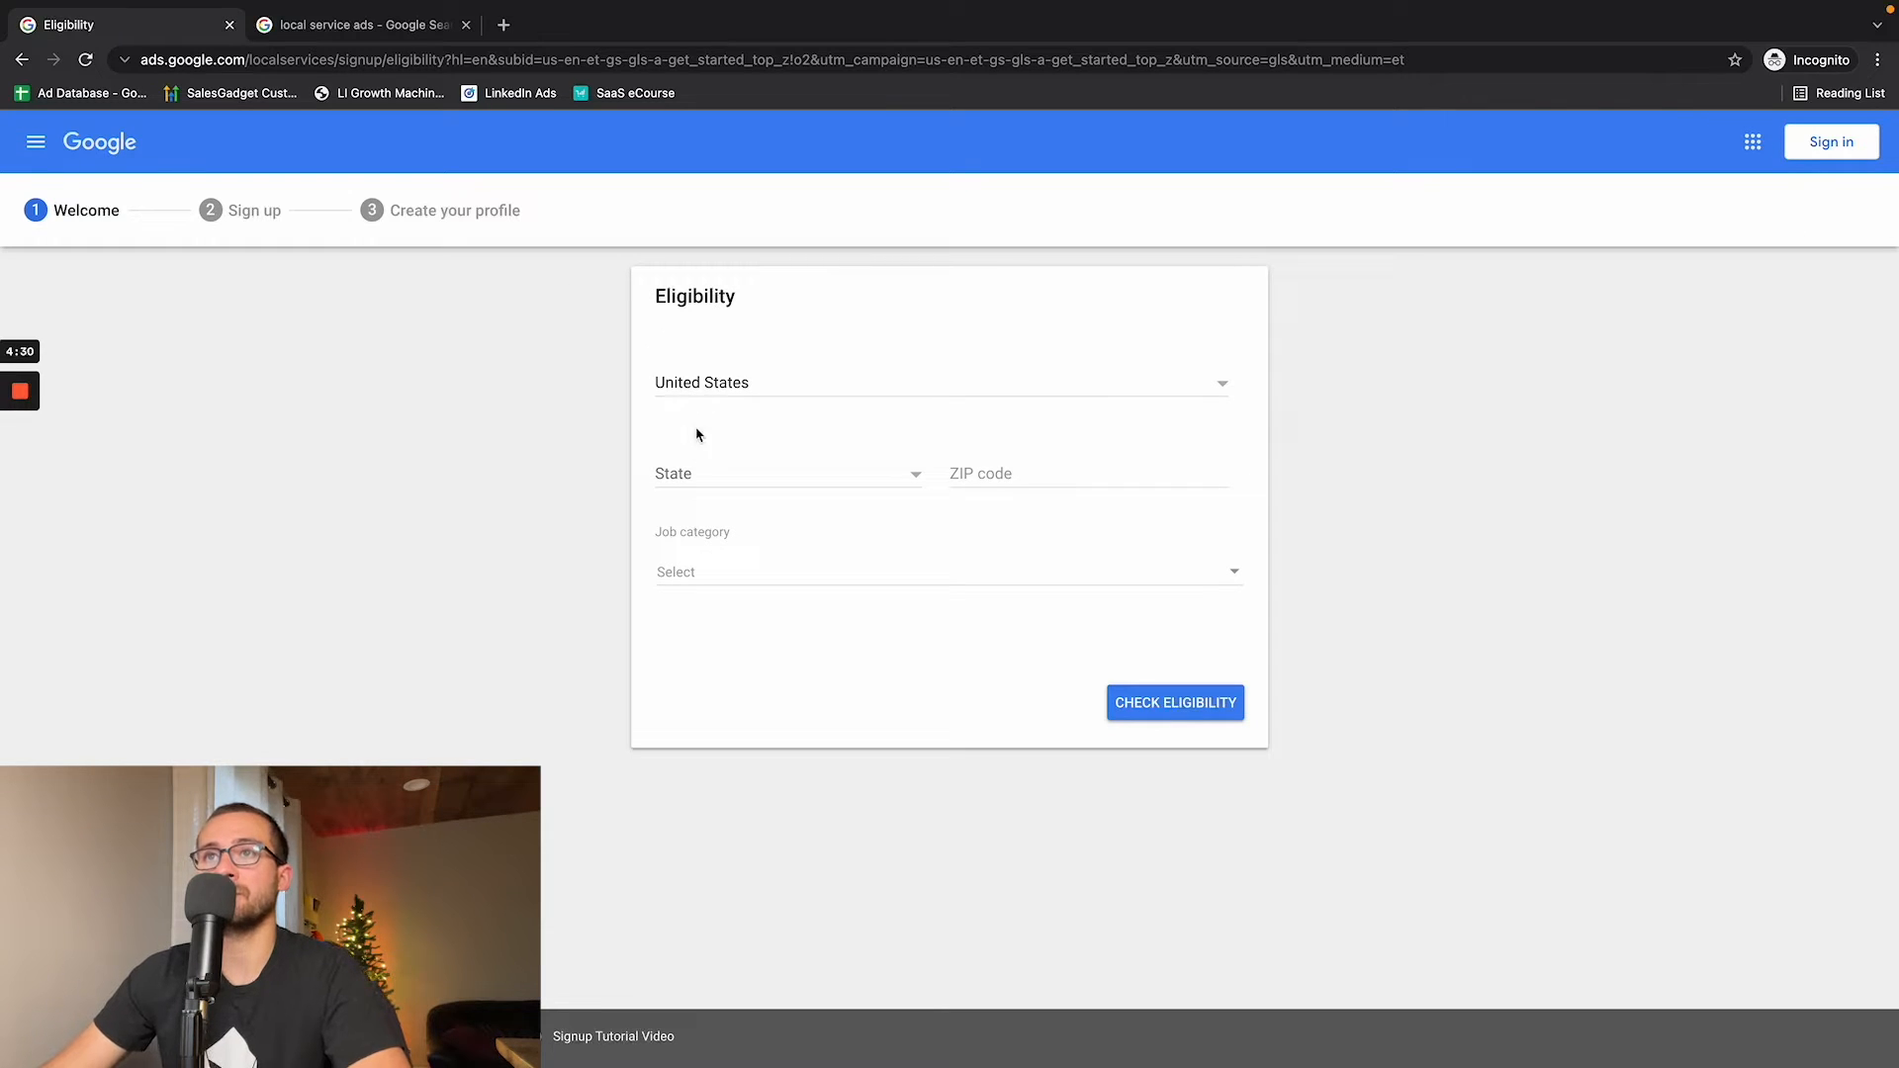
- Set the eligibility location to the state of Pennsylvania with ZIP code 17315
left_click(716, 482)
scroll(742, 499, "down", 15)
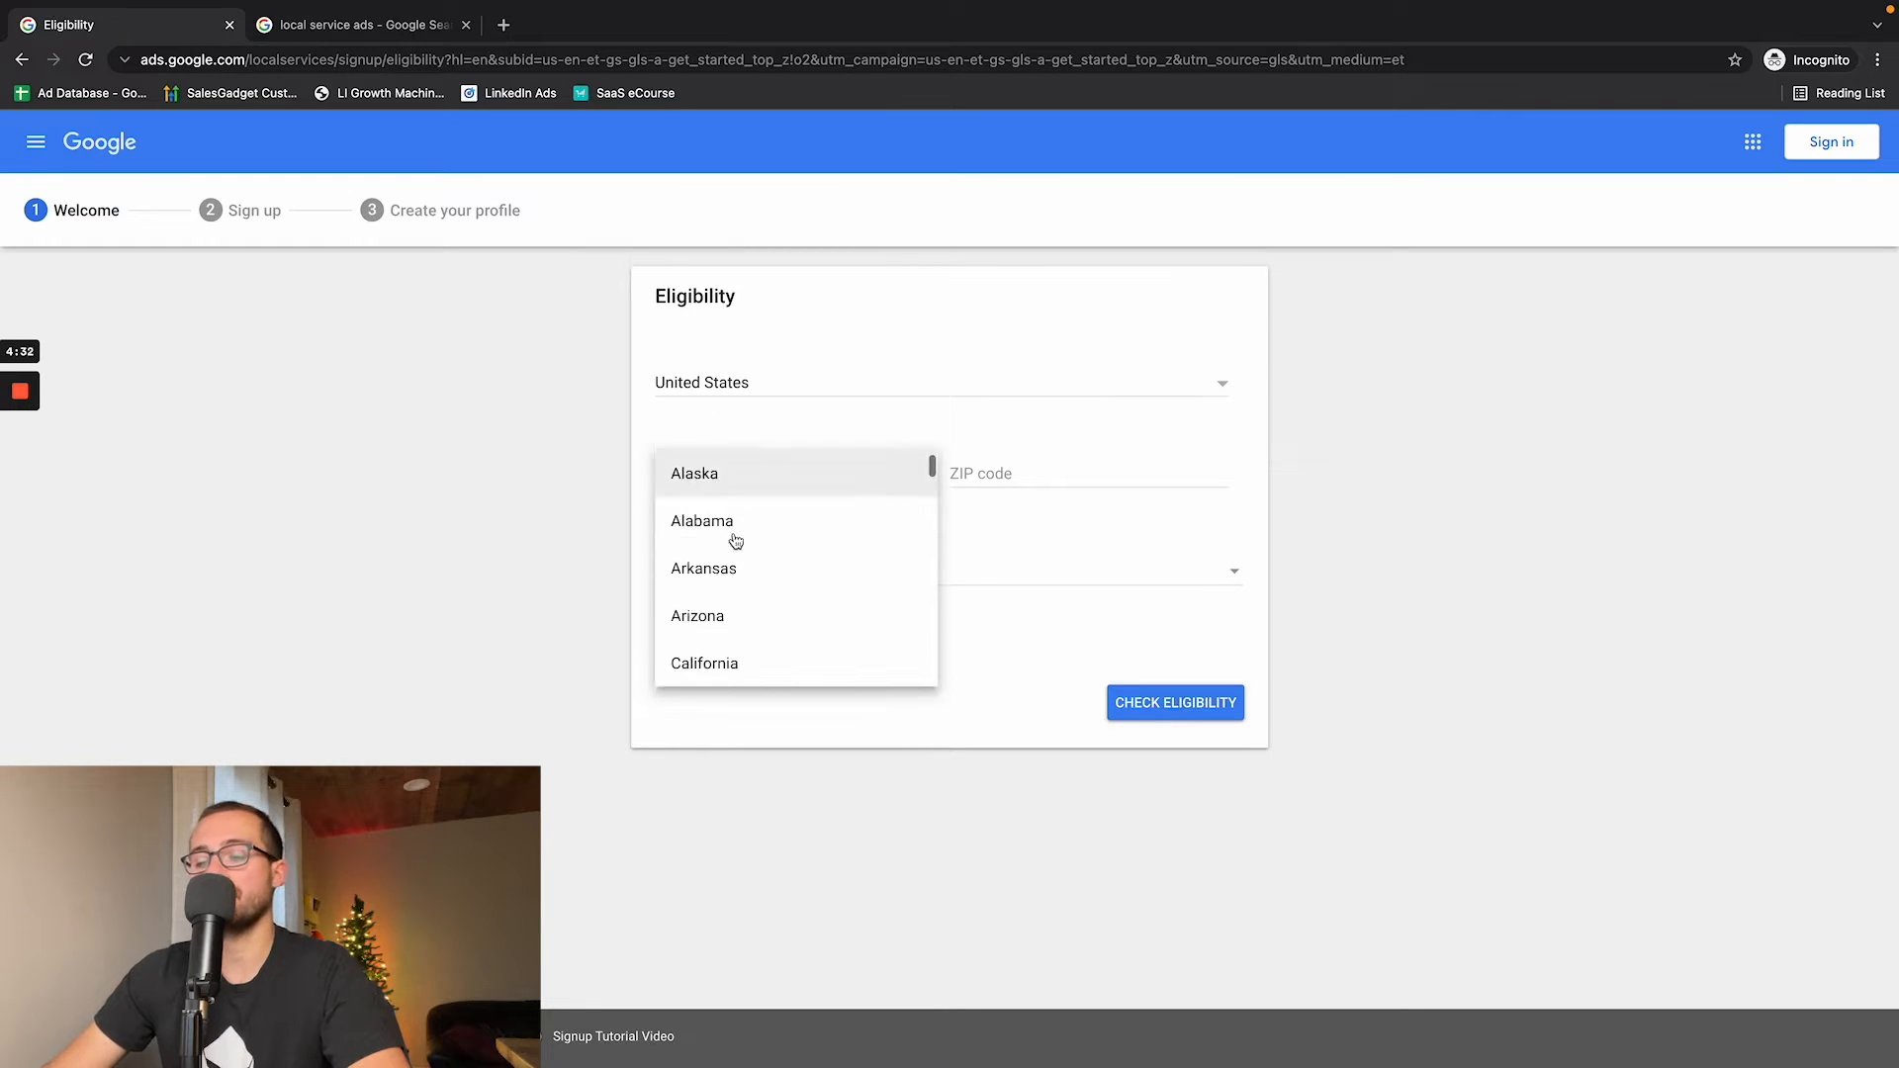
scroll(724, 549, "down", 3)
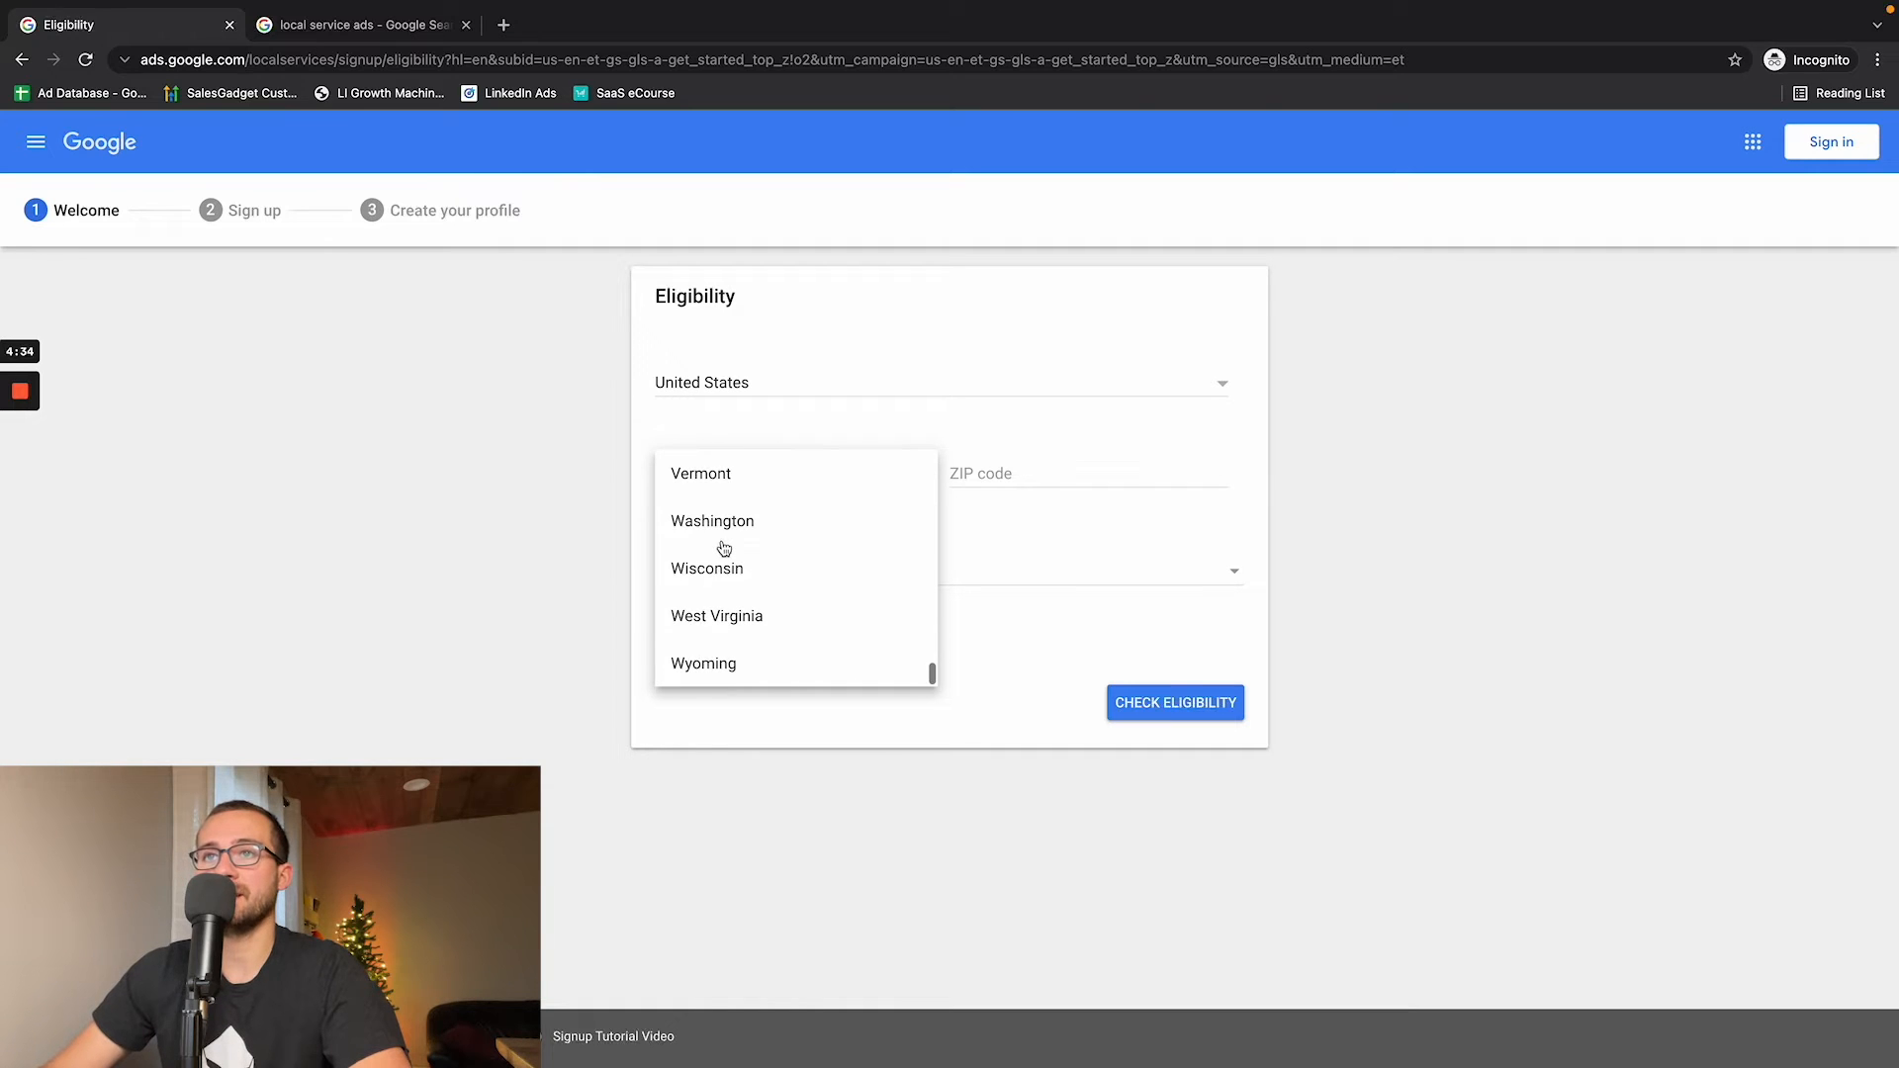
scroll(724, 548, "up", 5)
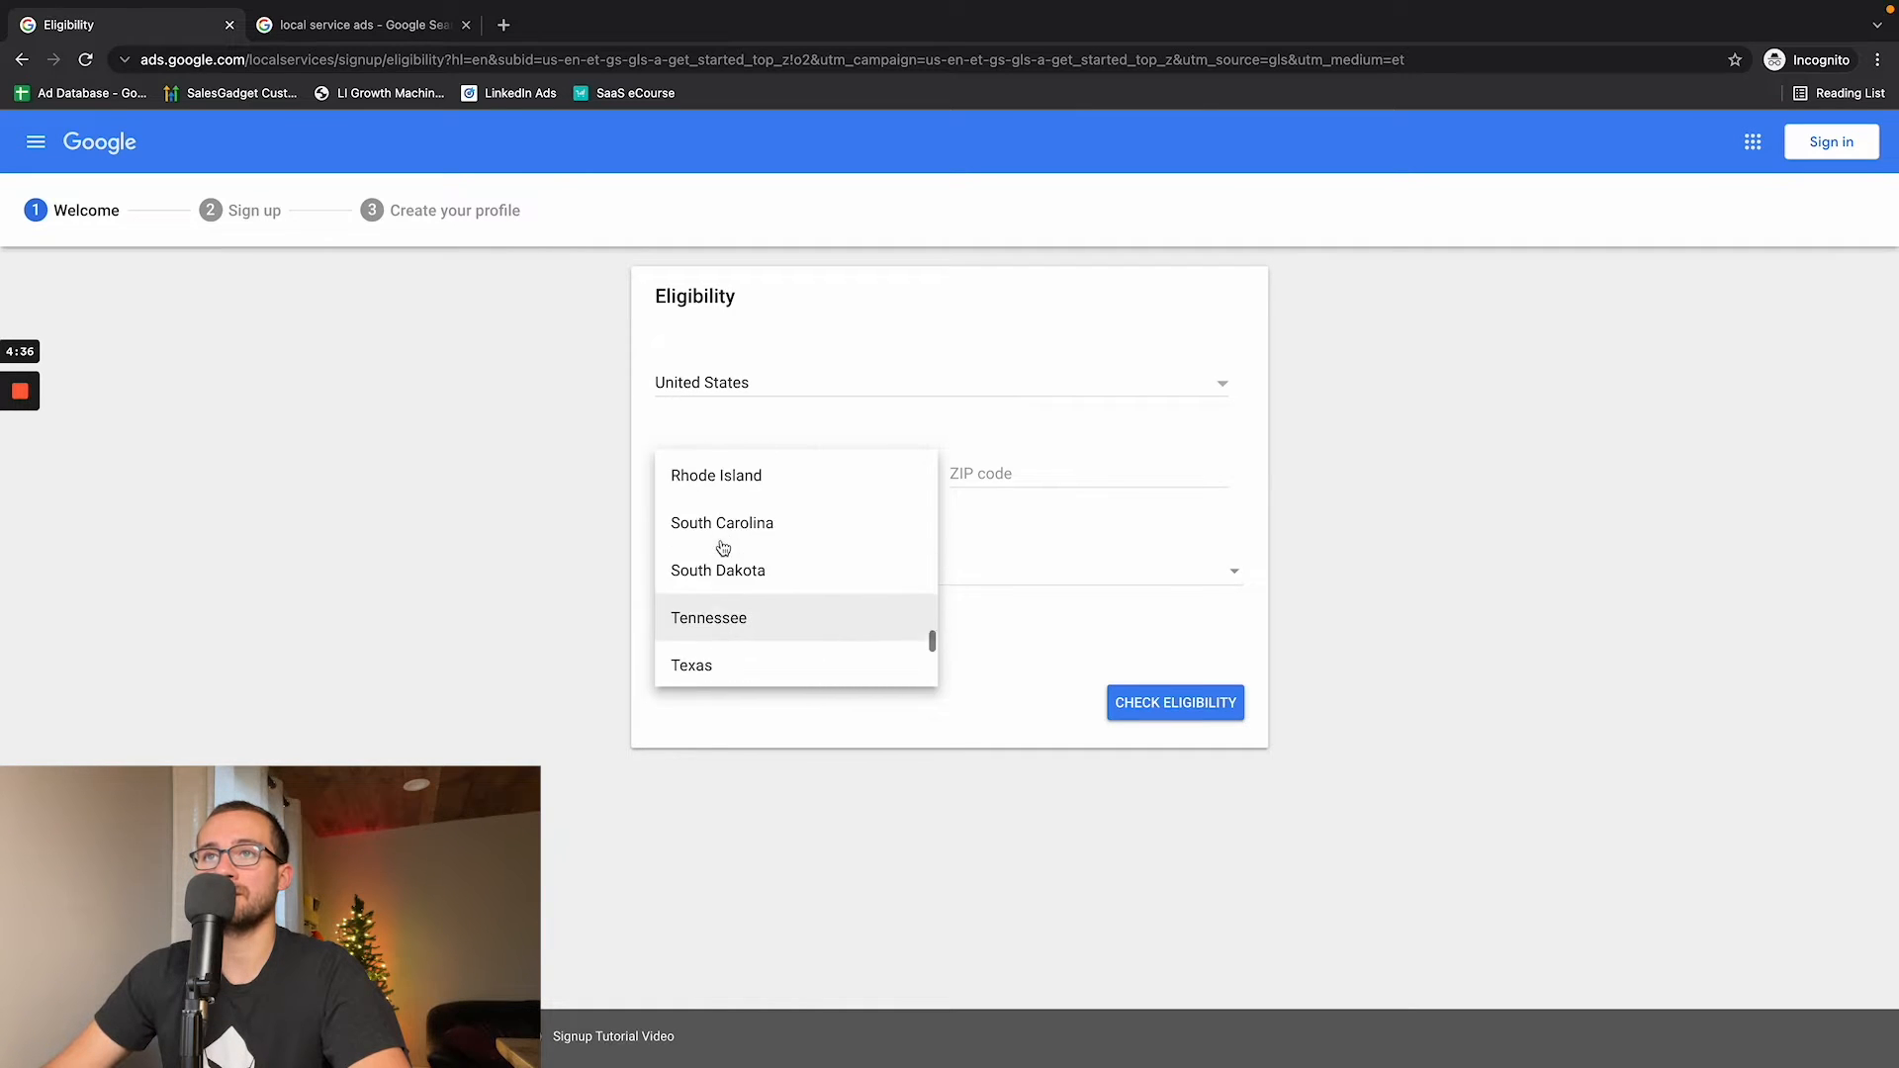
left_click(723, 547)
left_click(958, 478)
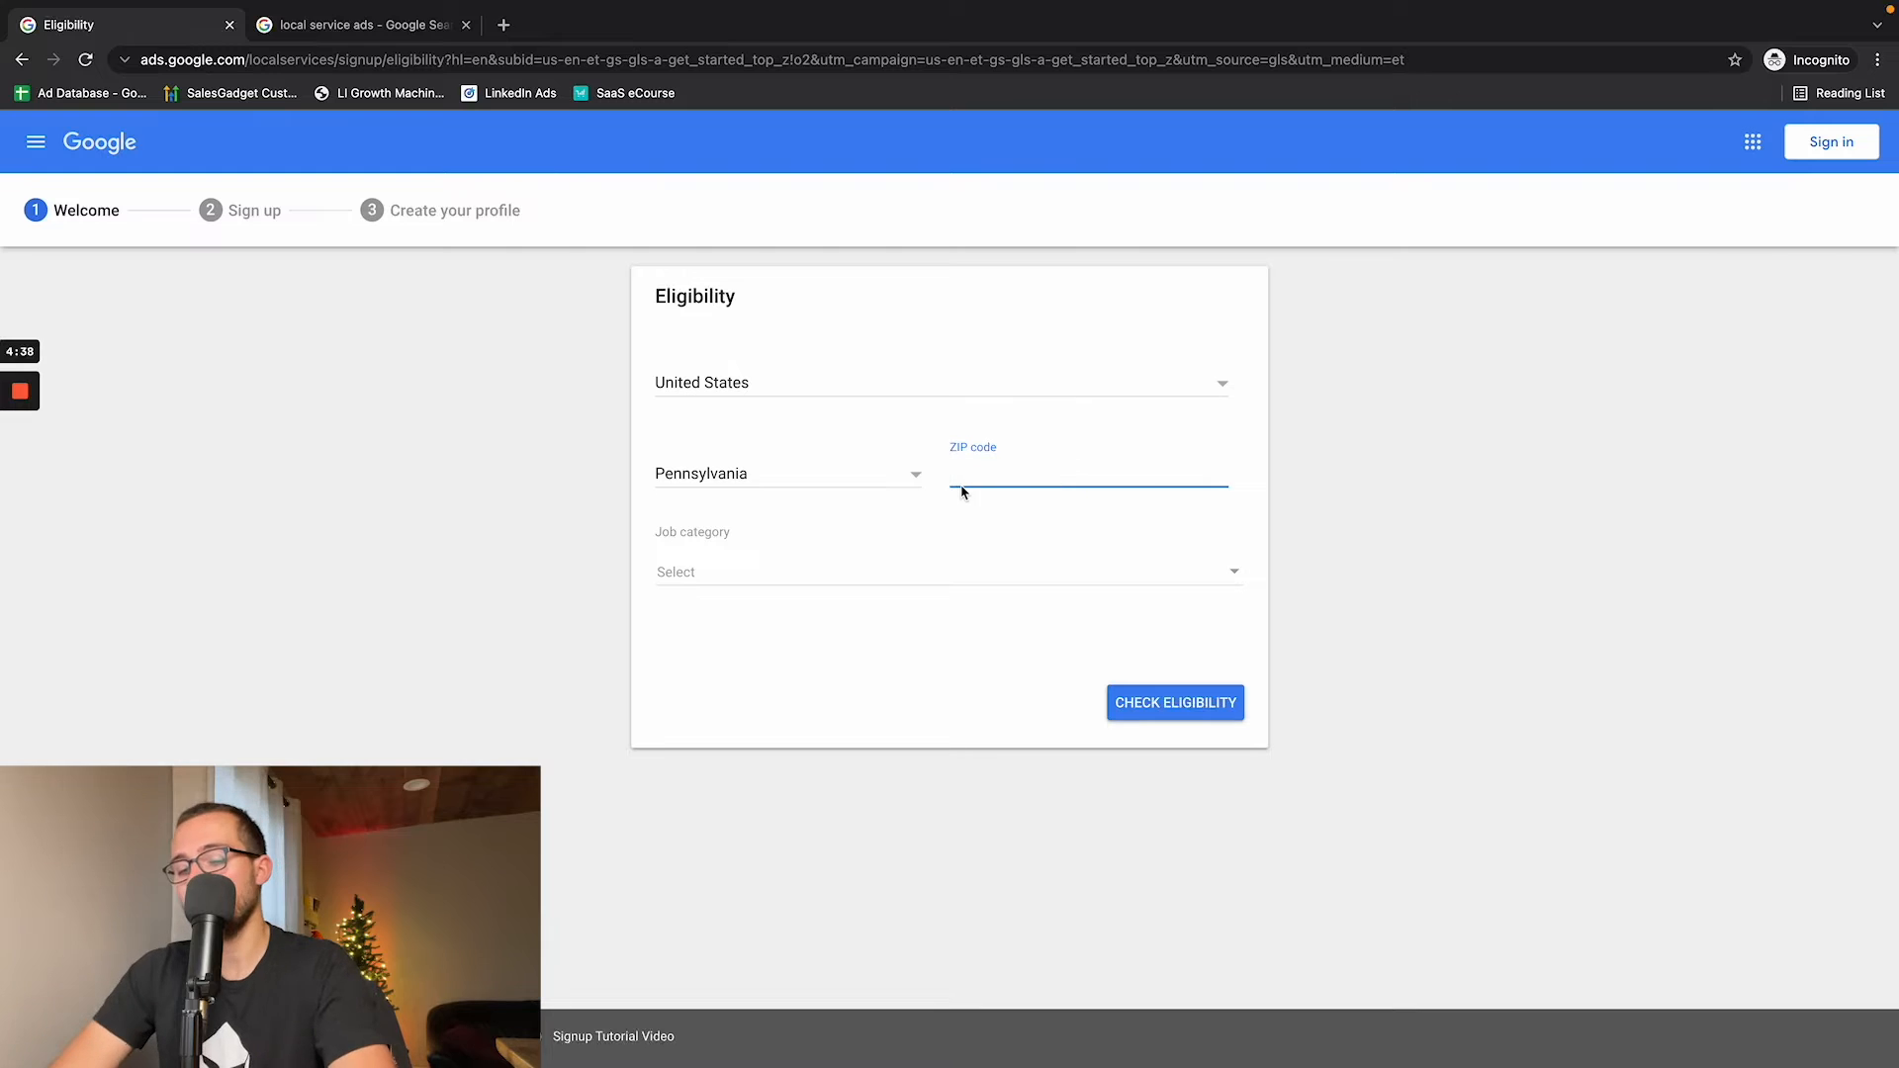
type("17315")
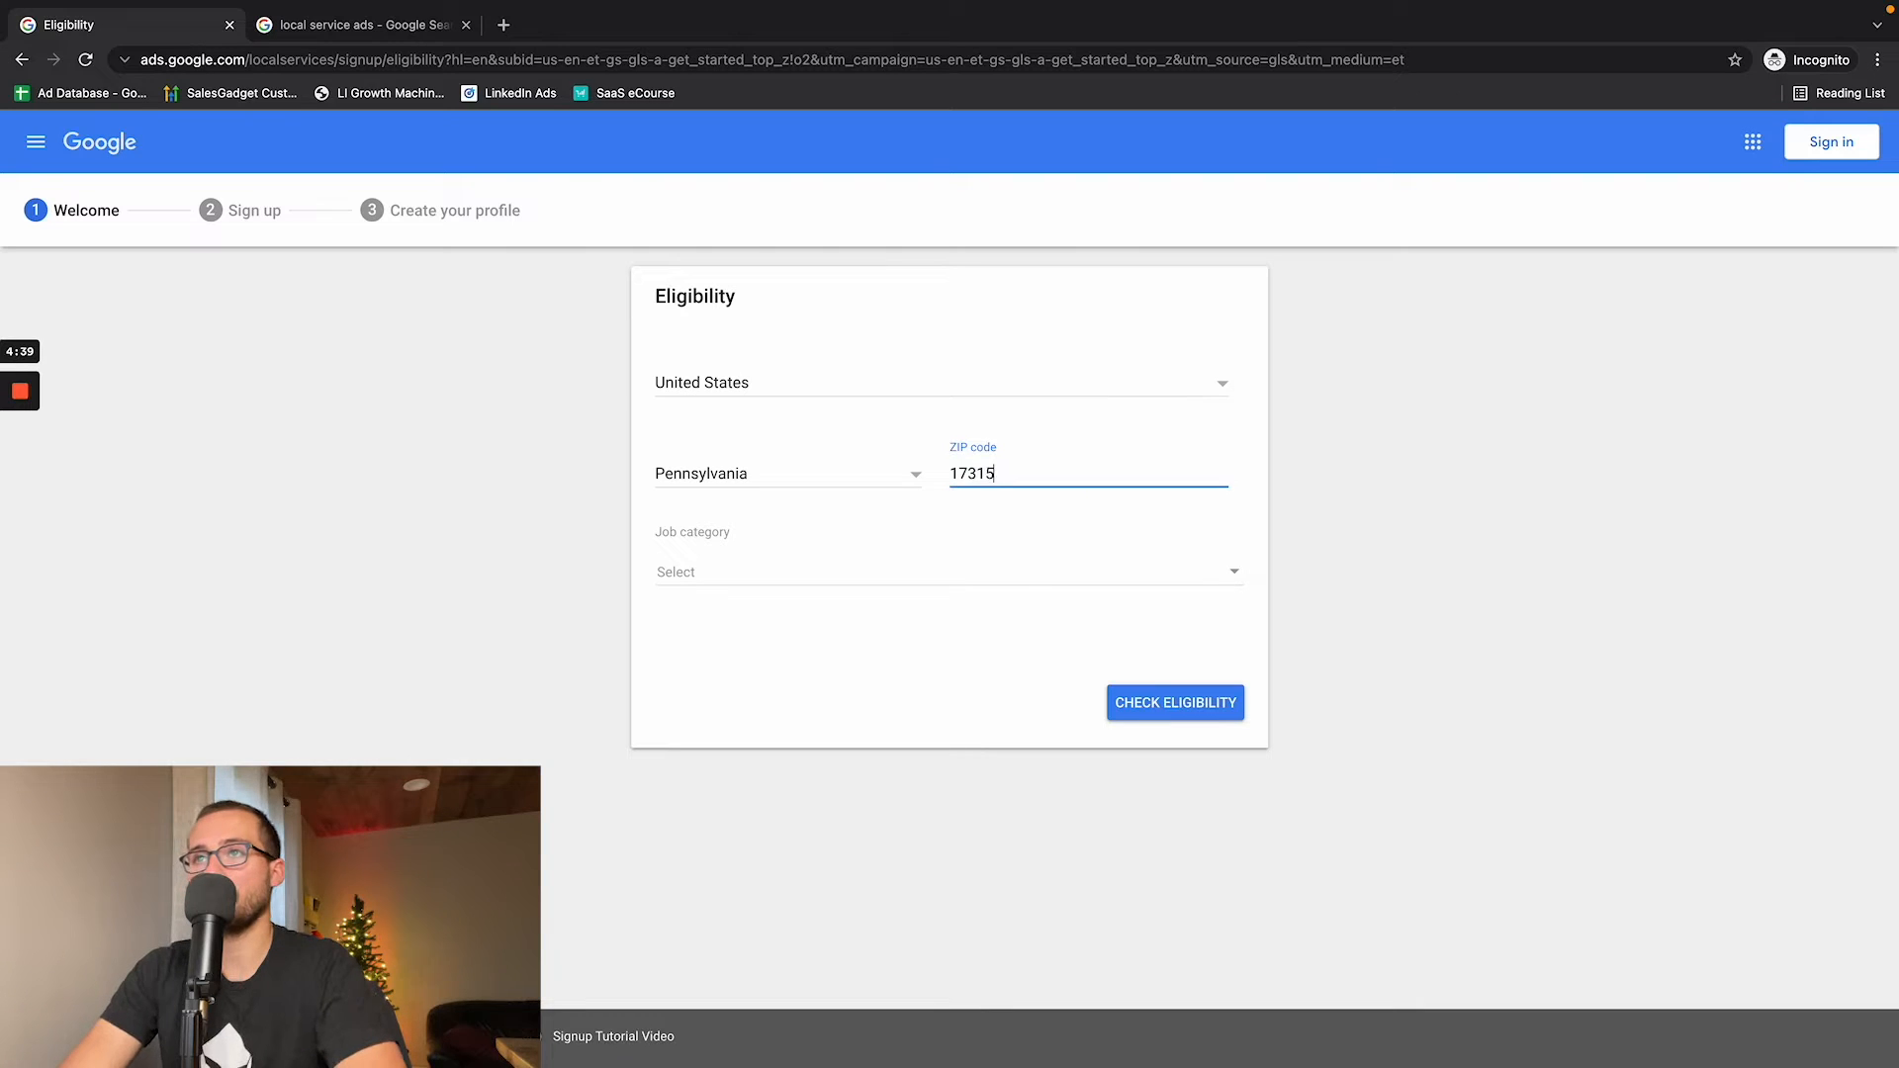
- Choose "Tree services" as the job category and check the business's eligibility
left_click(832, 581)
scroll(842, 661, "down", 3)
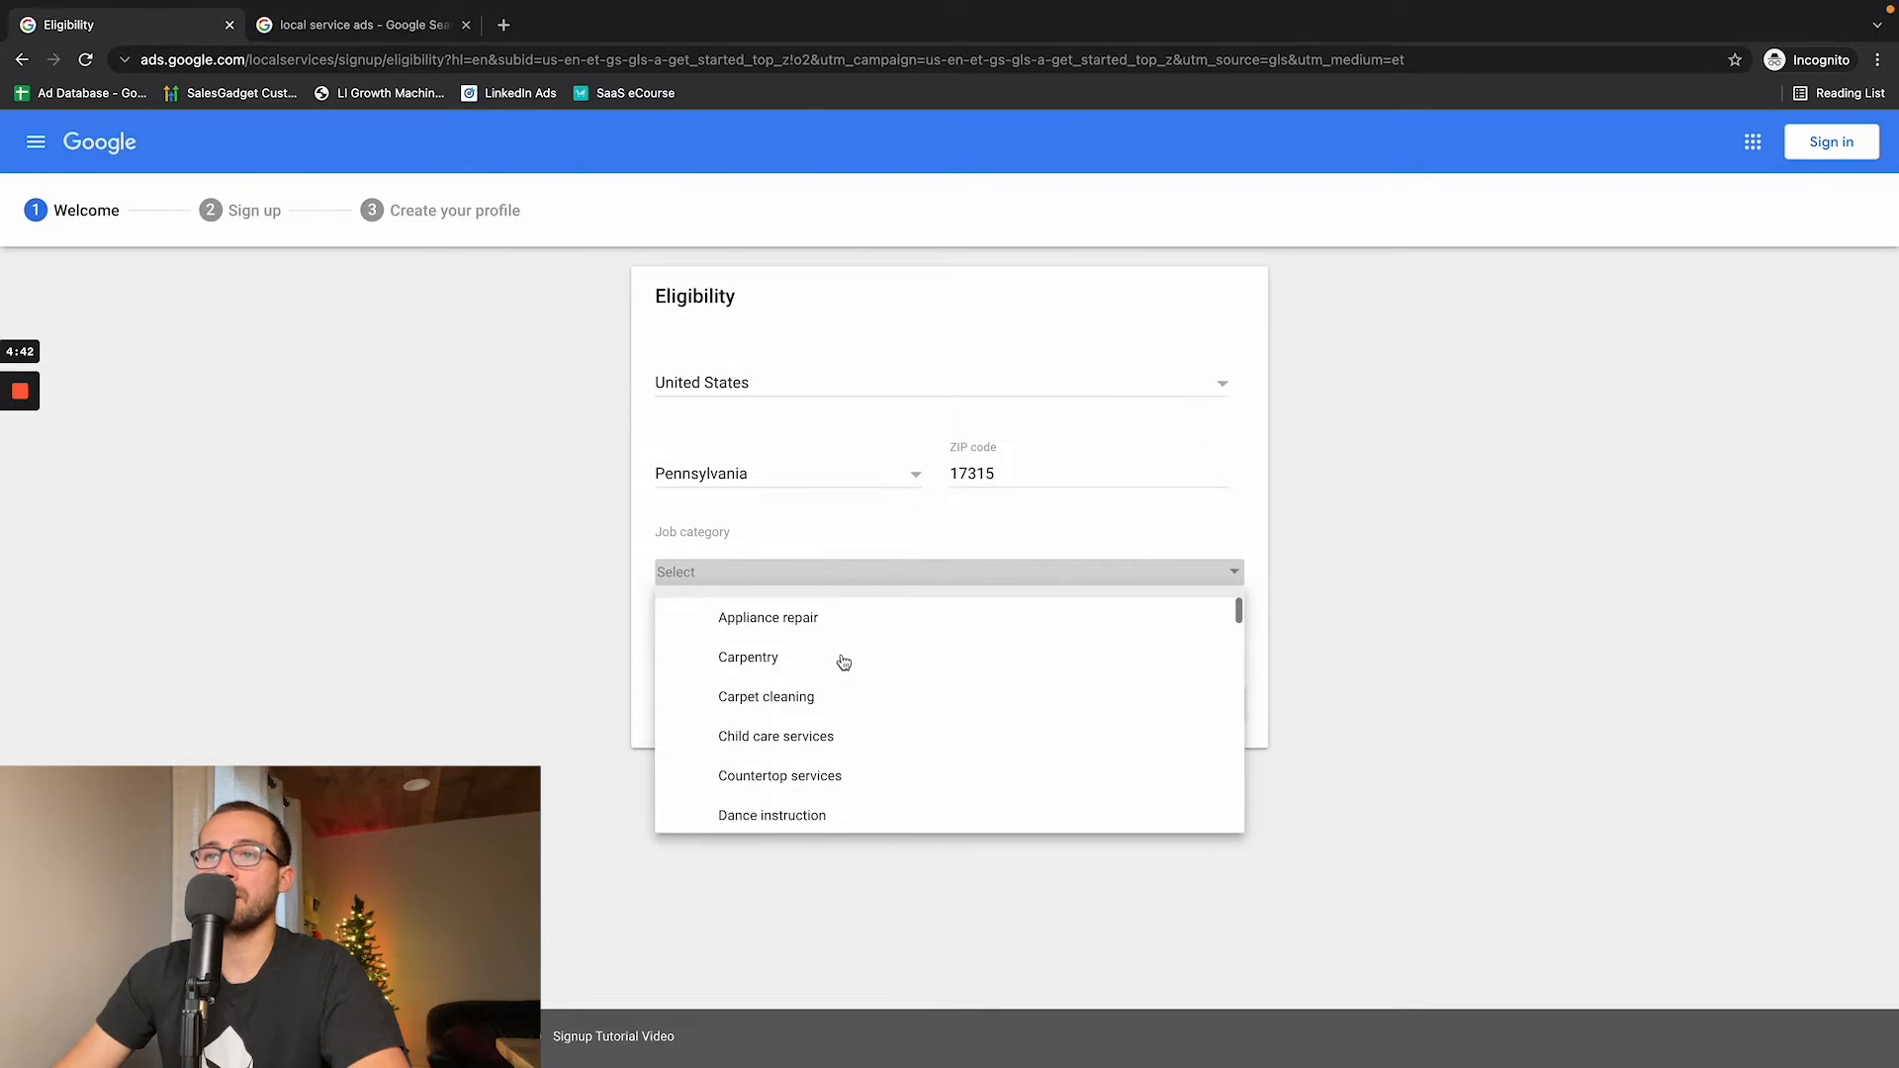
scroll(843, 661, "down", 3)
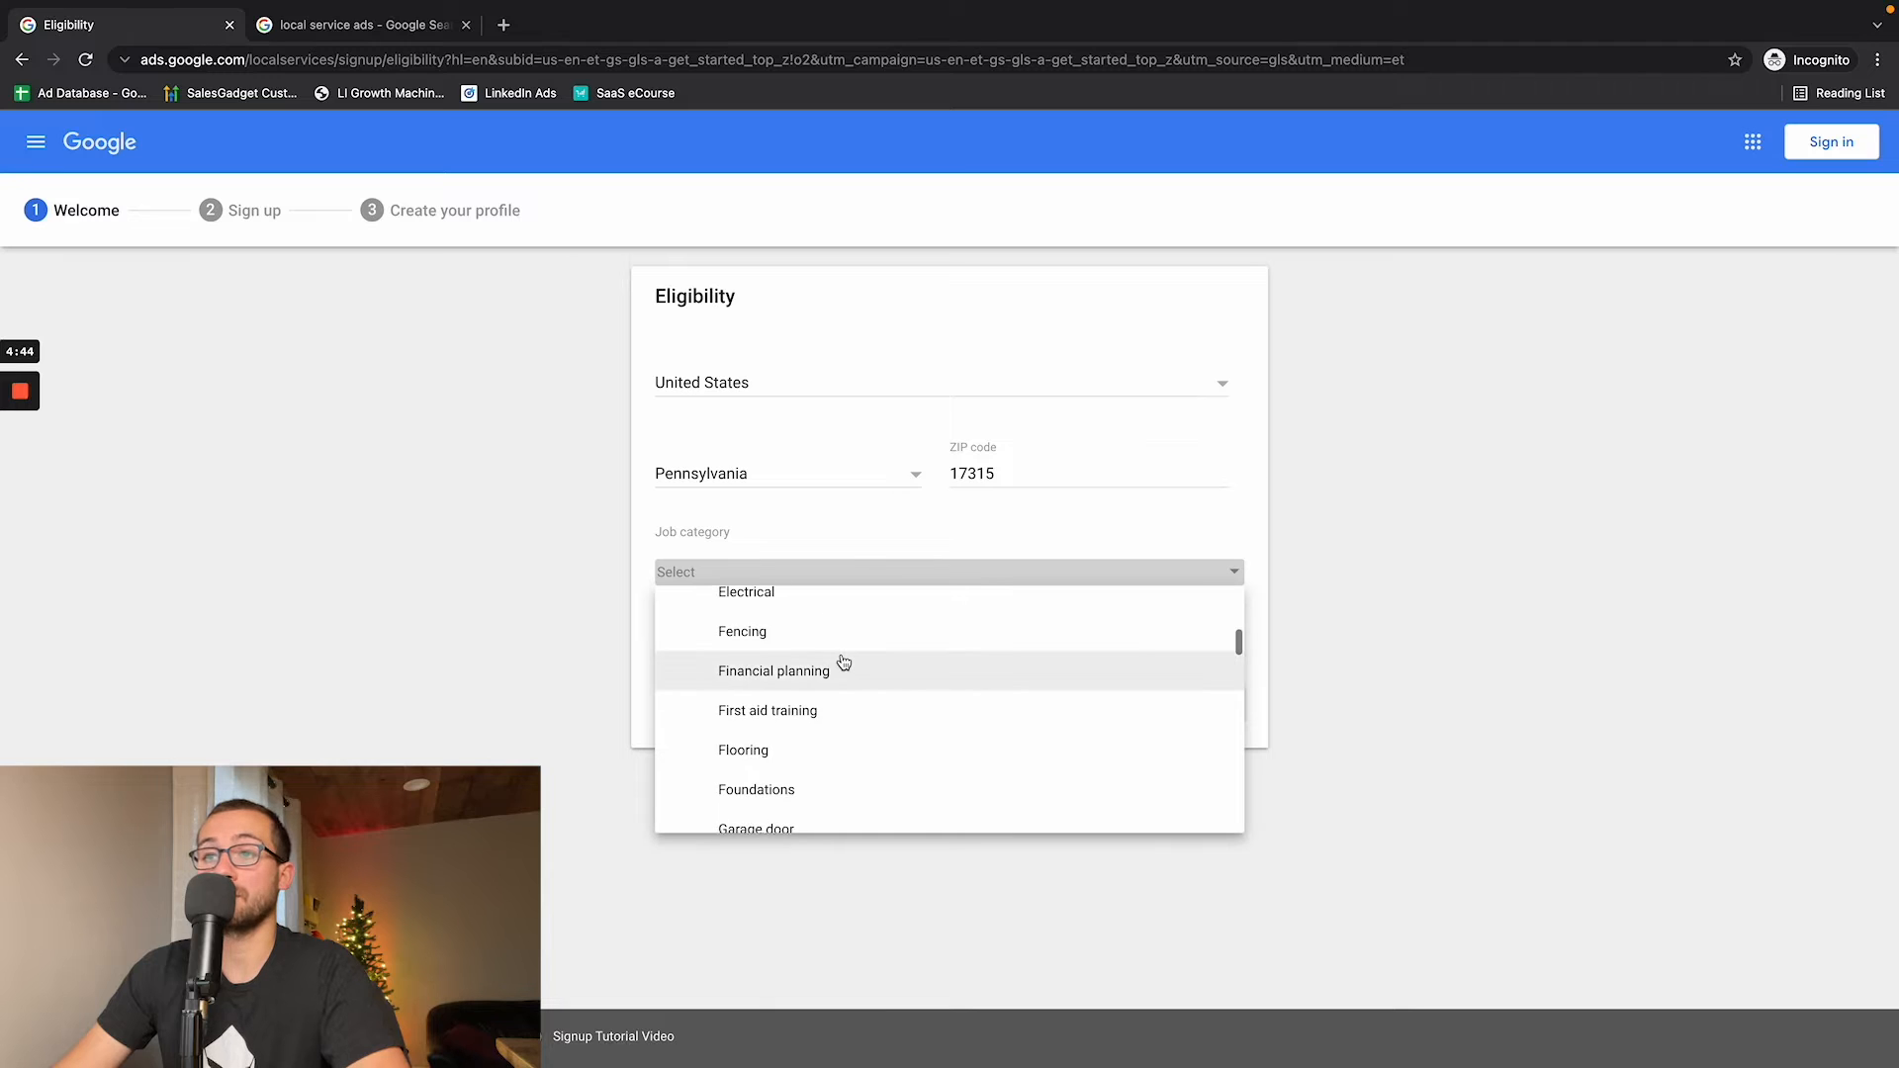
scroll(841, 663, "down", 5)
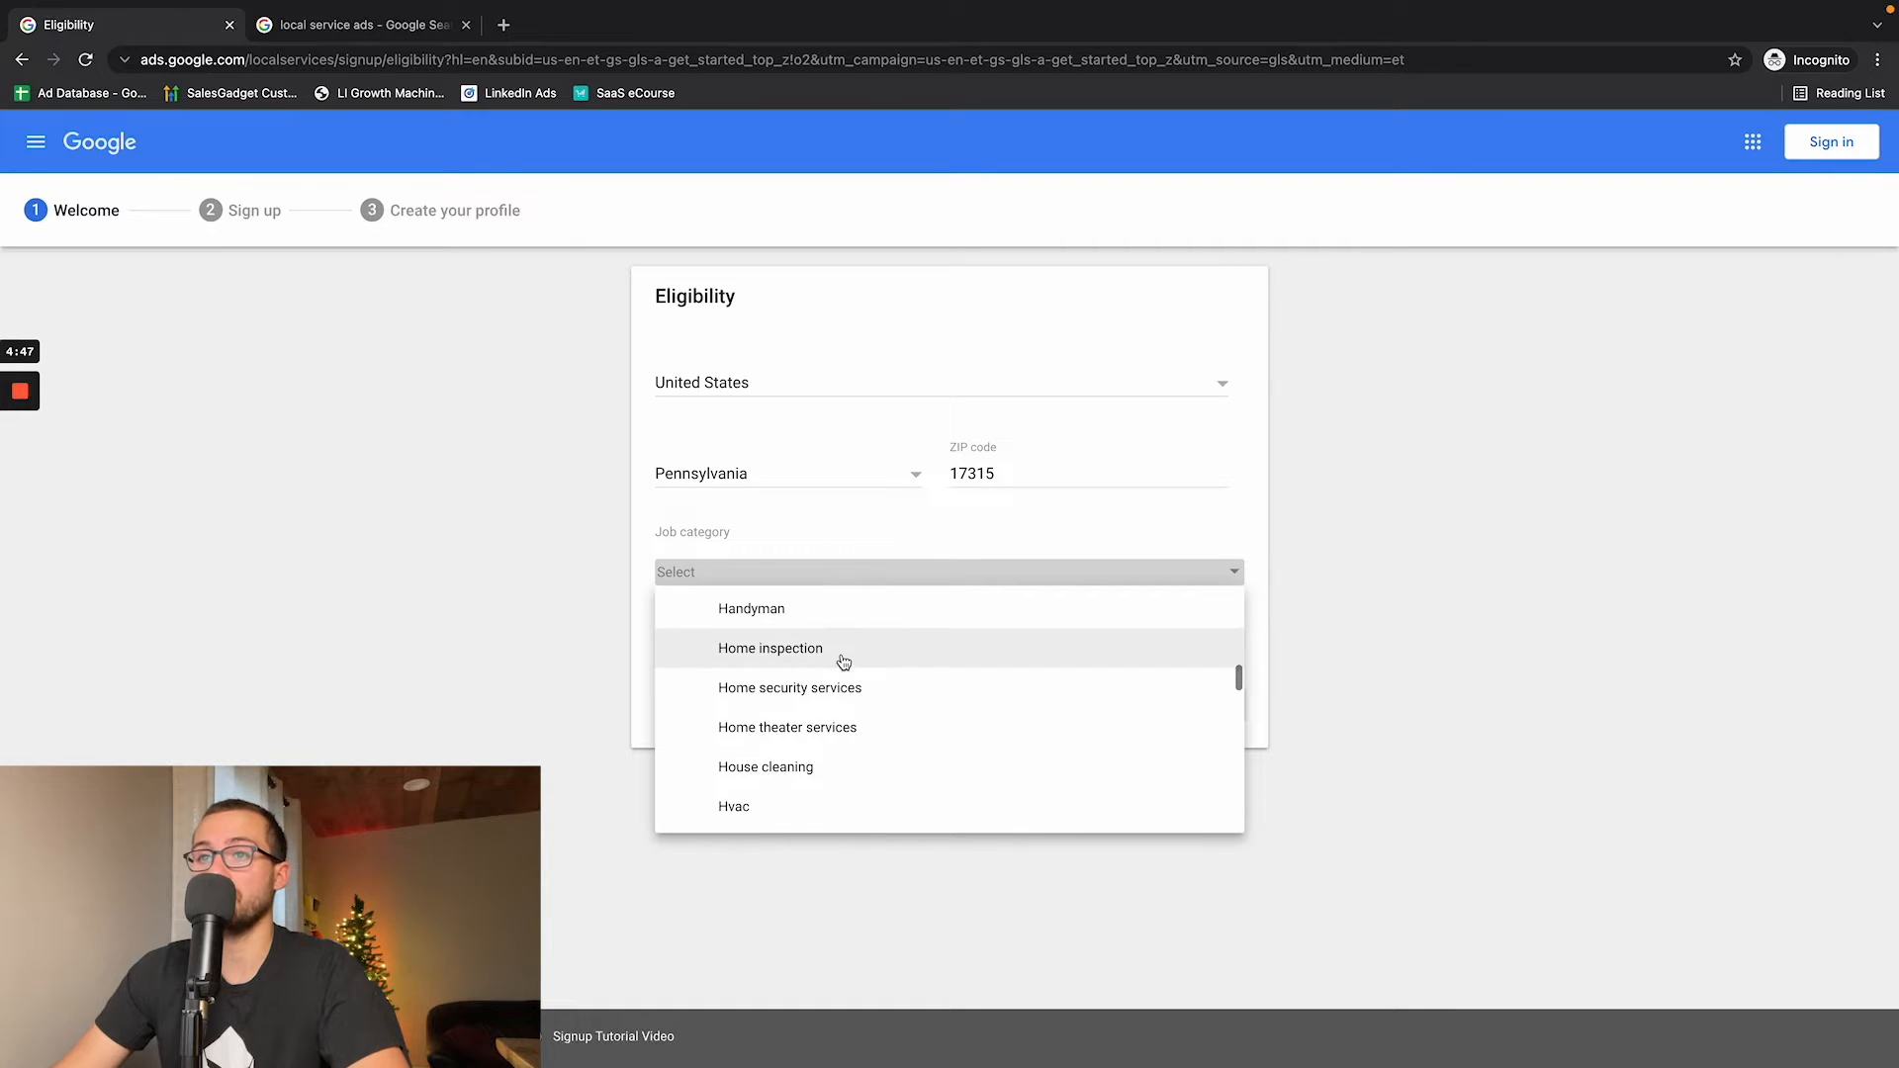
scroll(773, 688, "down", 4)
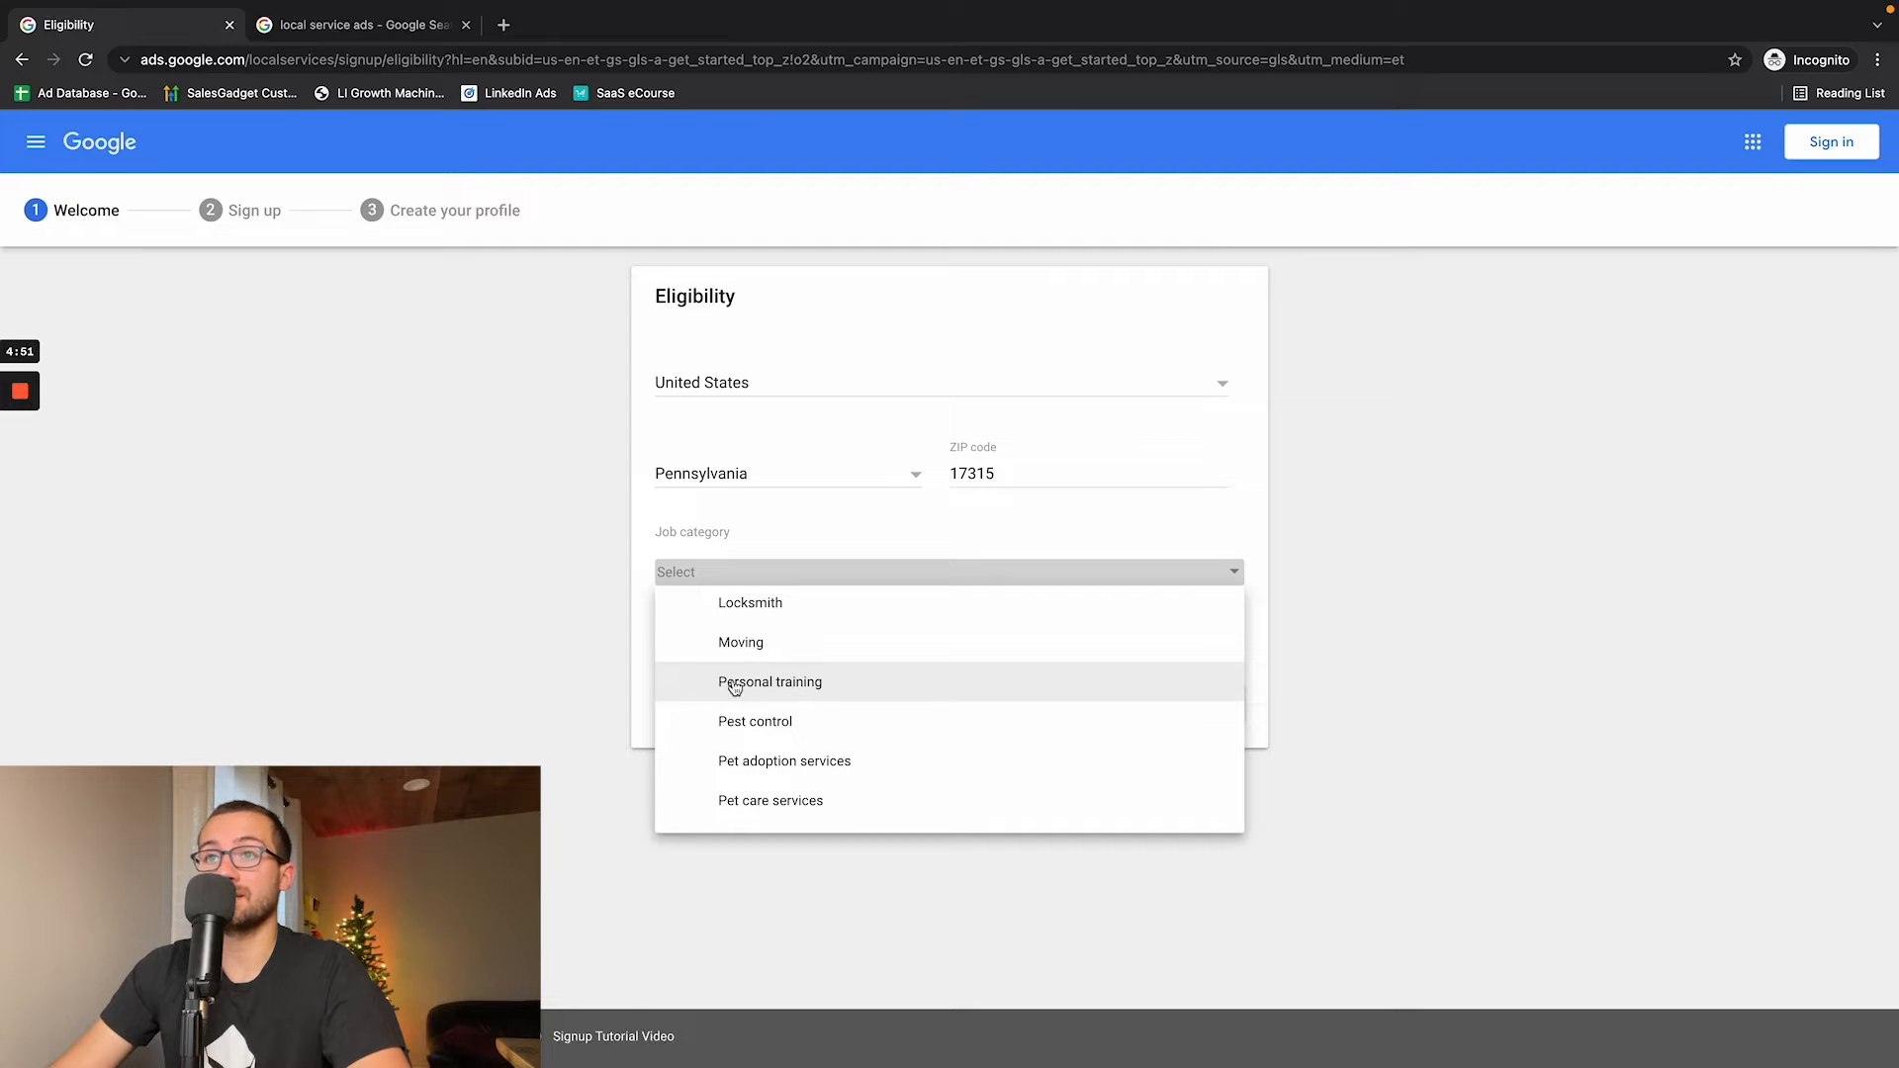
scroll(752, 673, "down", 8)
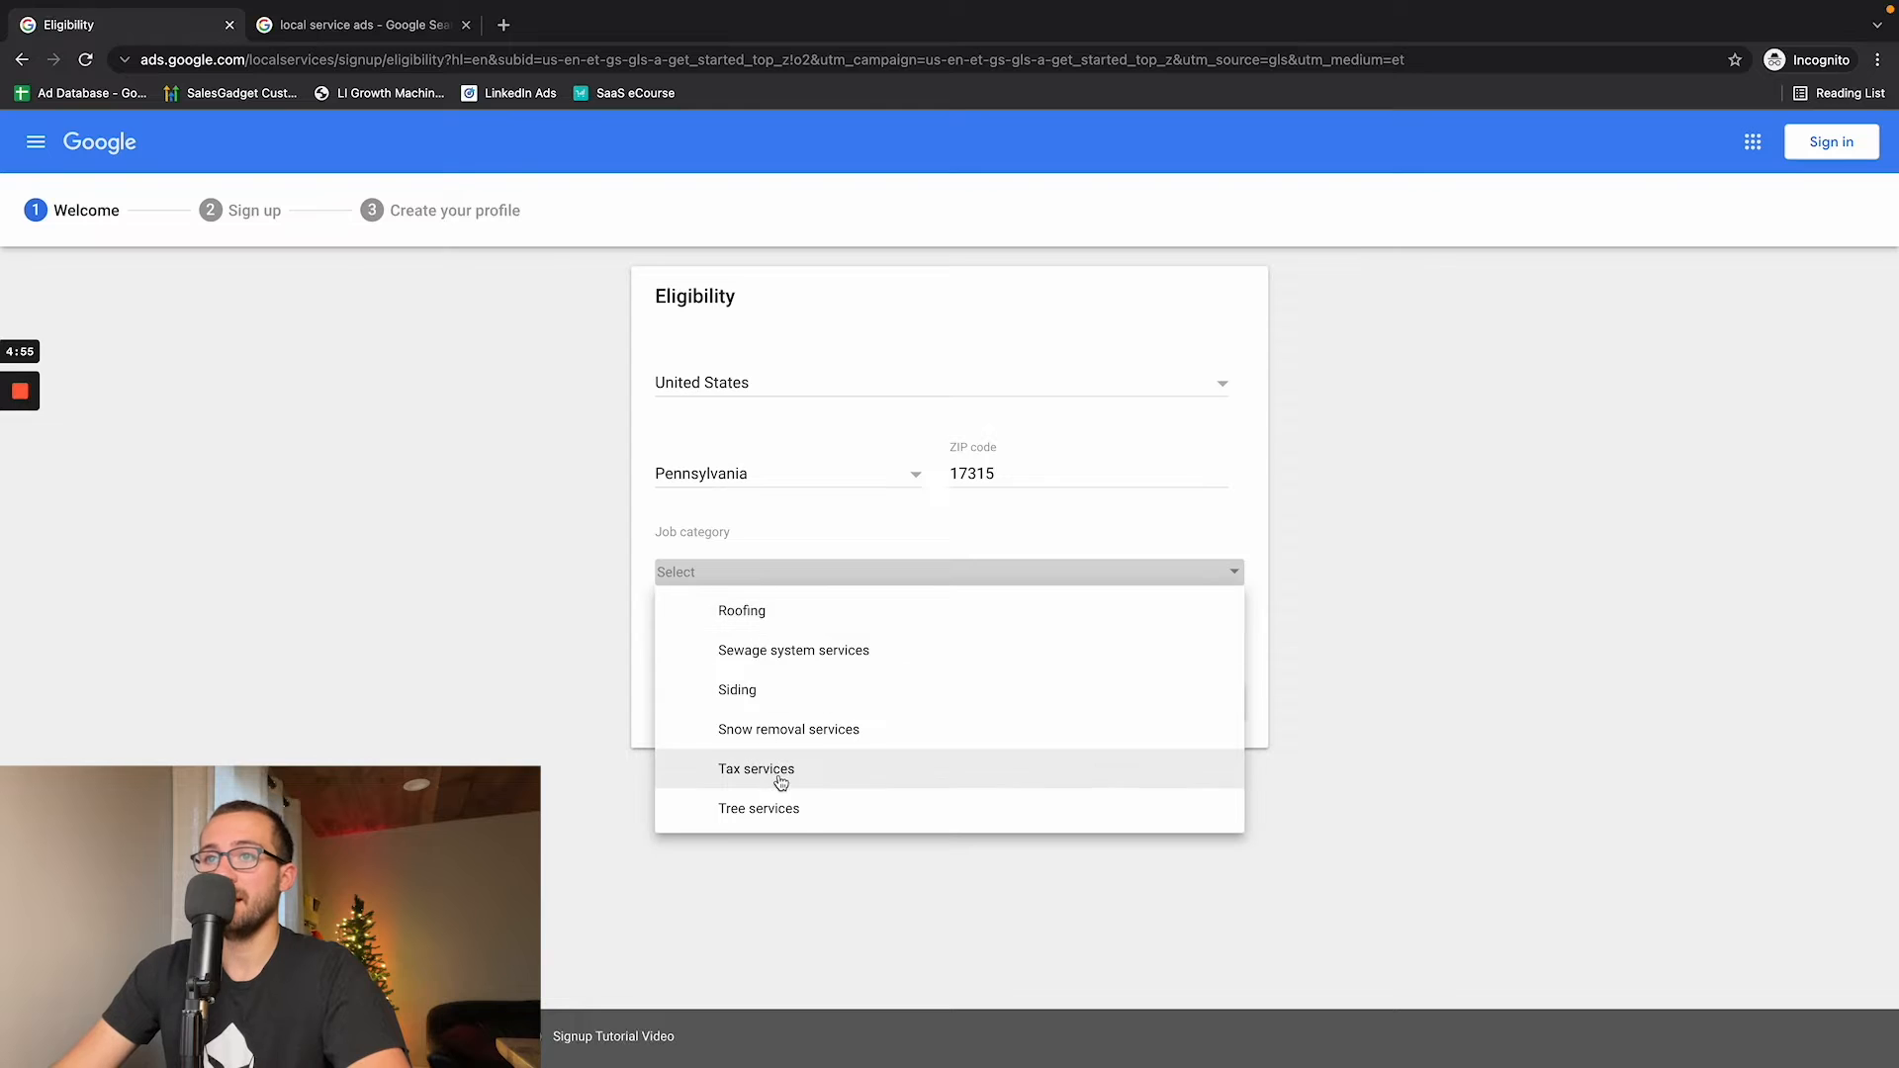
scroll(783, 767, "down", 2)
scroll(785, 759, "down", 1)
scroll(832, 666, "down", 1)
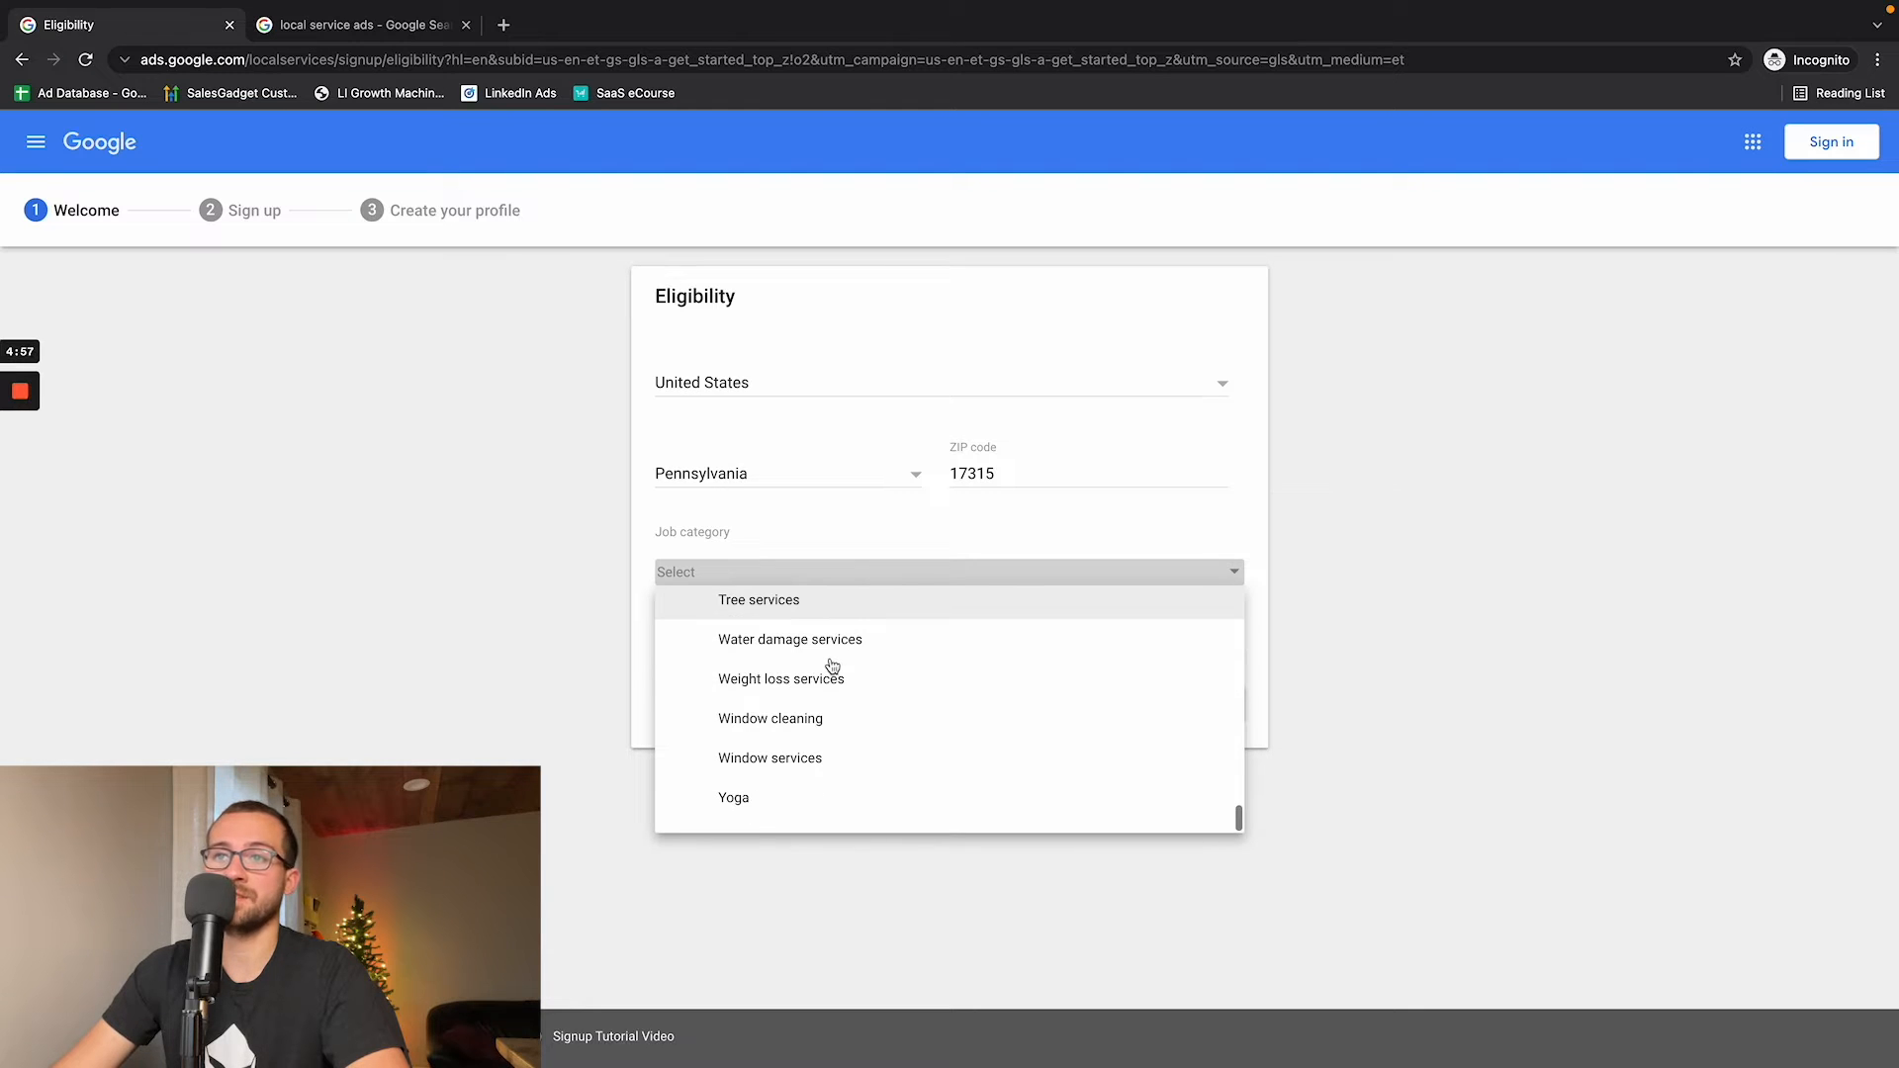
scroll(832, 665, "up", 3)
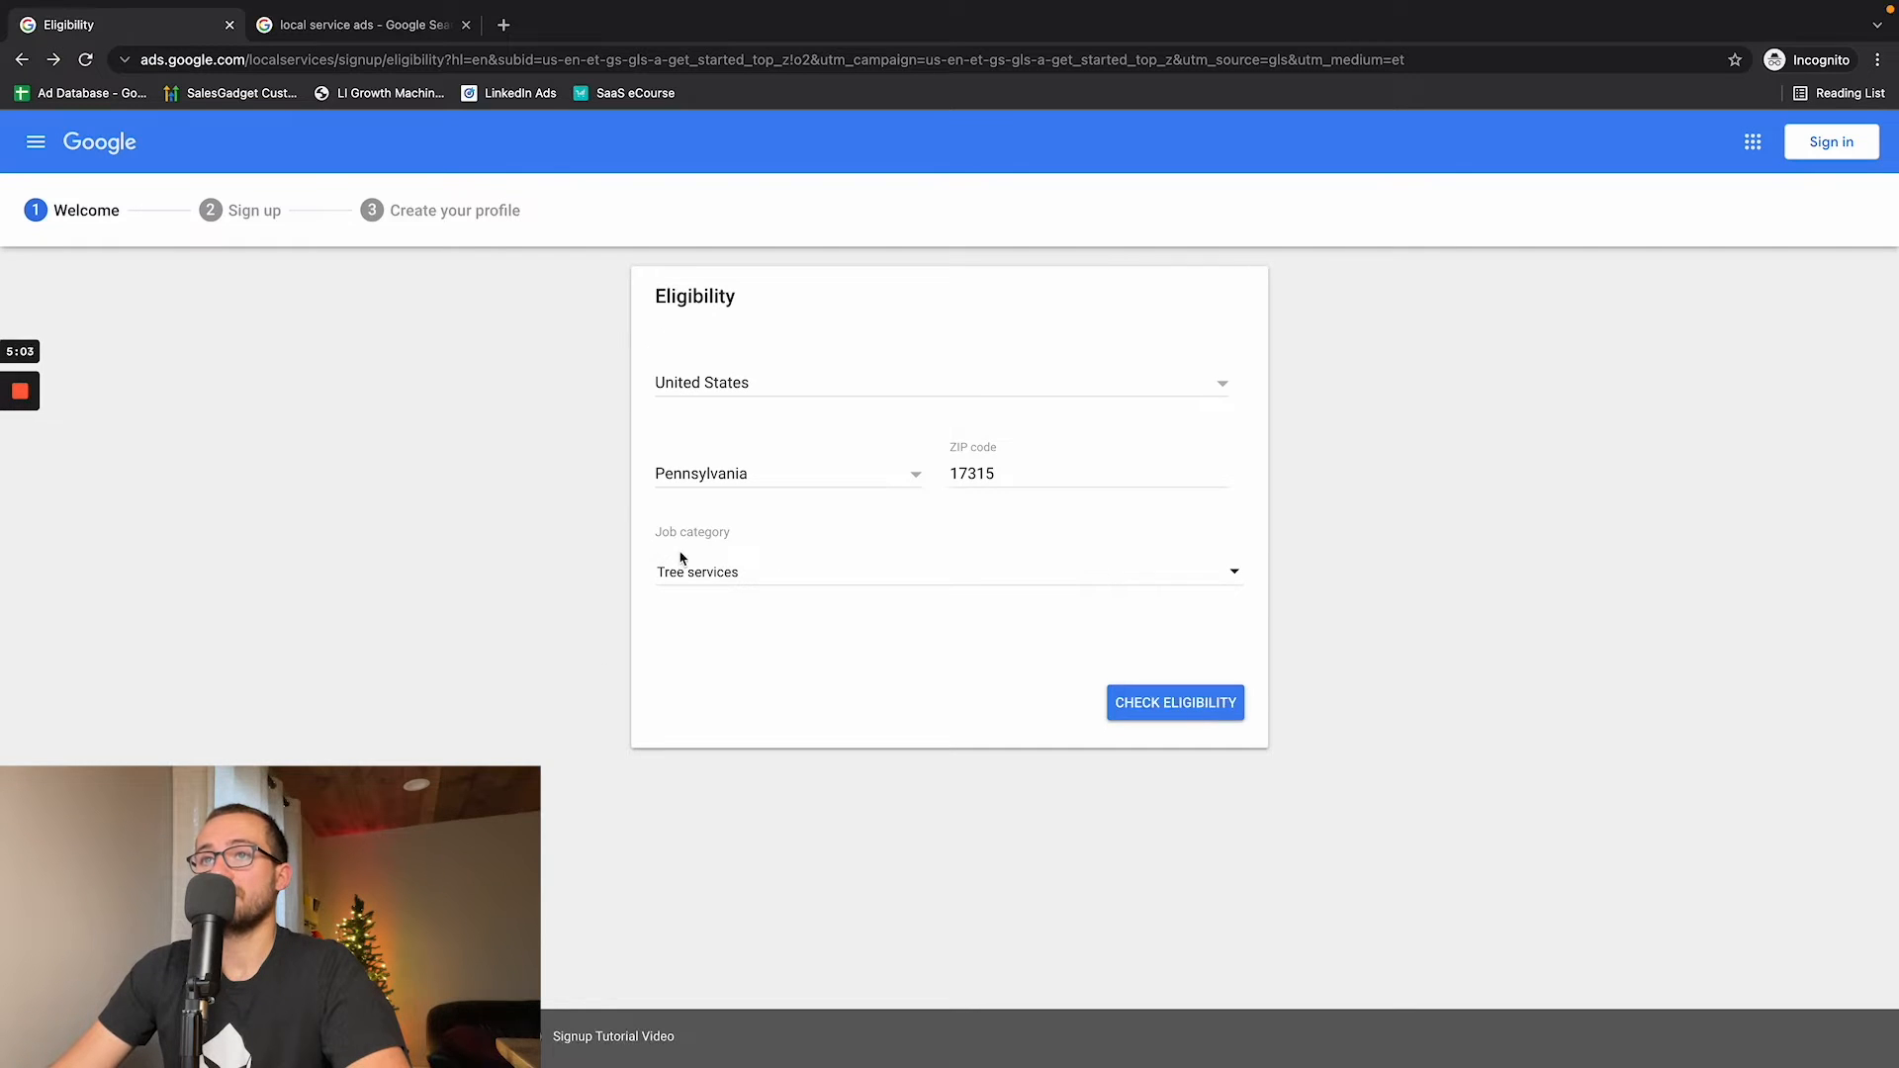
left_click(1132, 710)
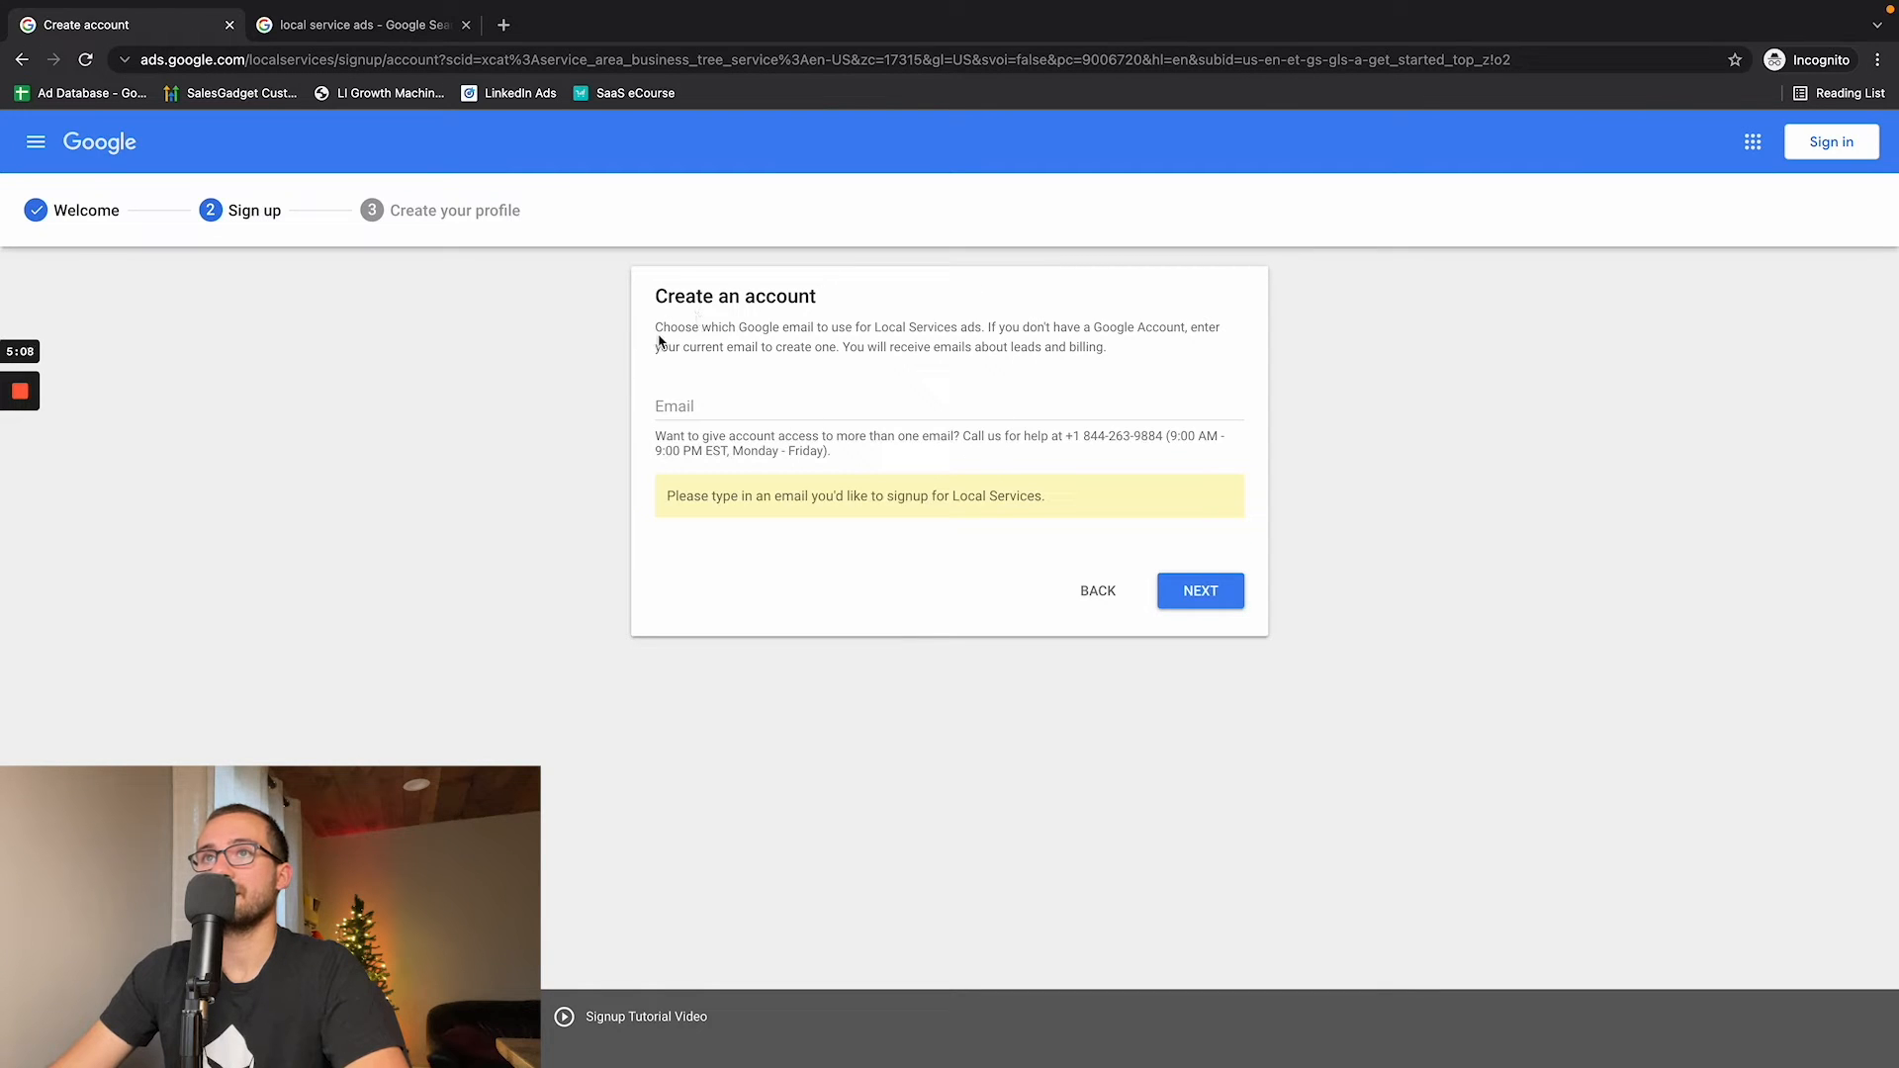
- Highlight the account creation instructions and enter the business's Gmail address for the Local Services account
left_click_drag(661, 299, 806, 324)
left_click_drag(664, 327, 1018, 345)
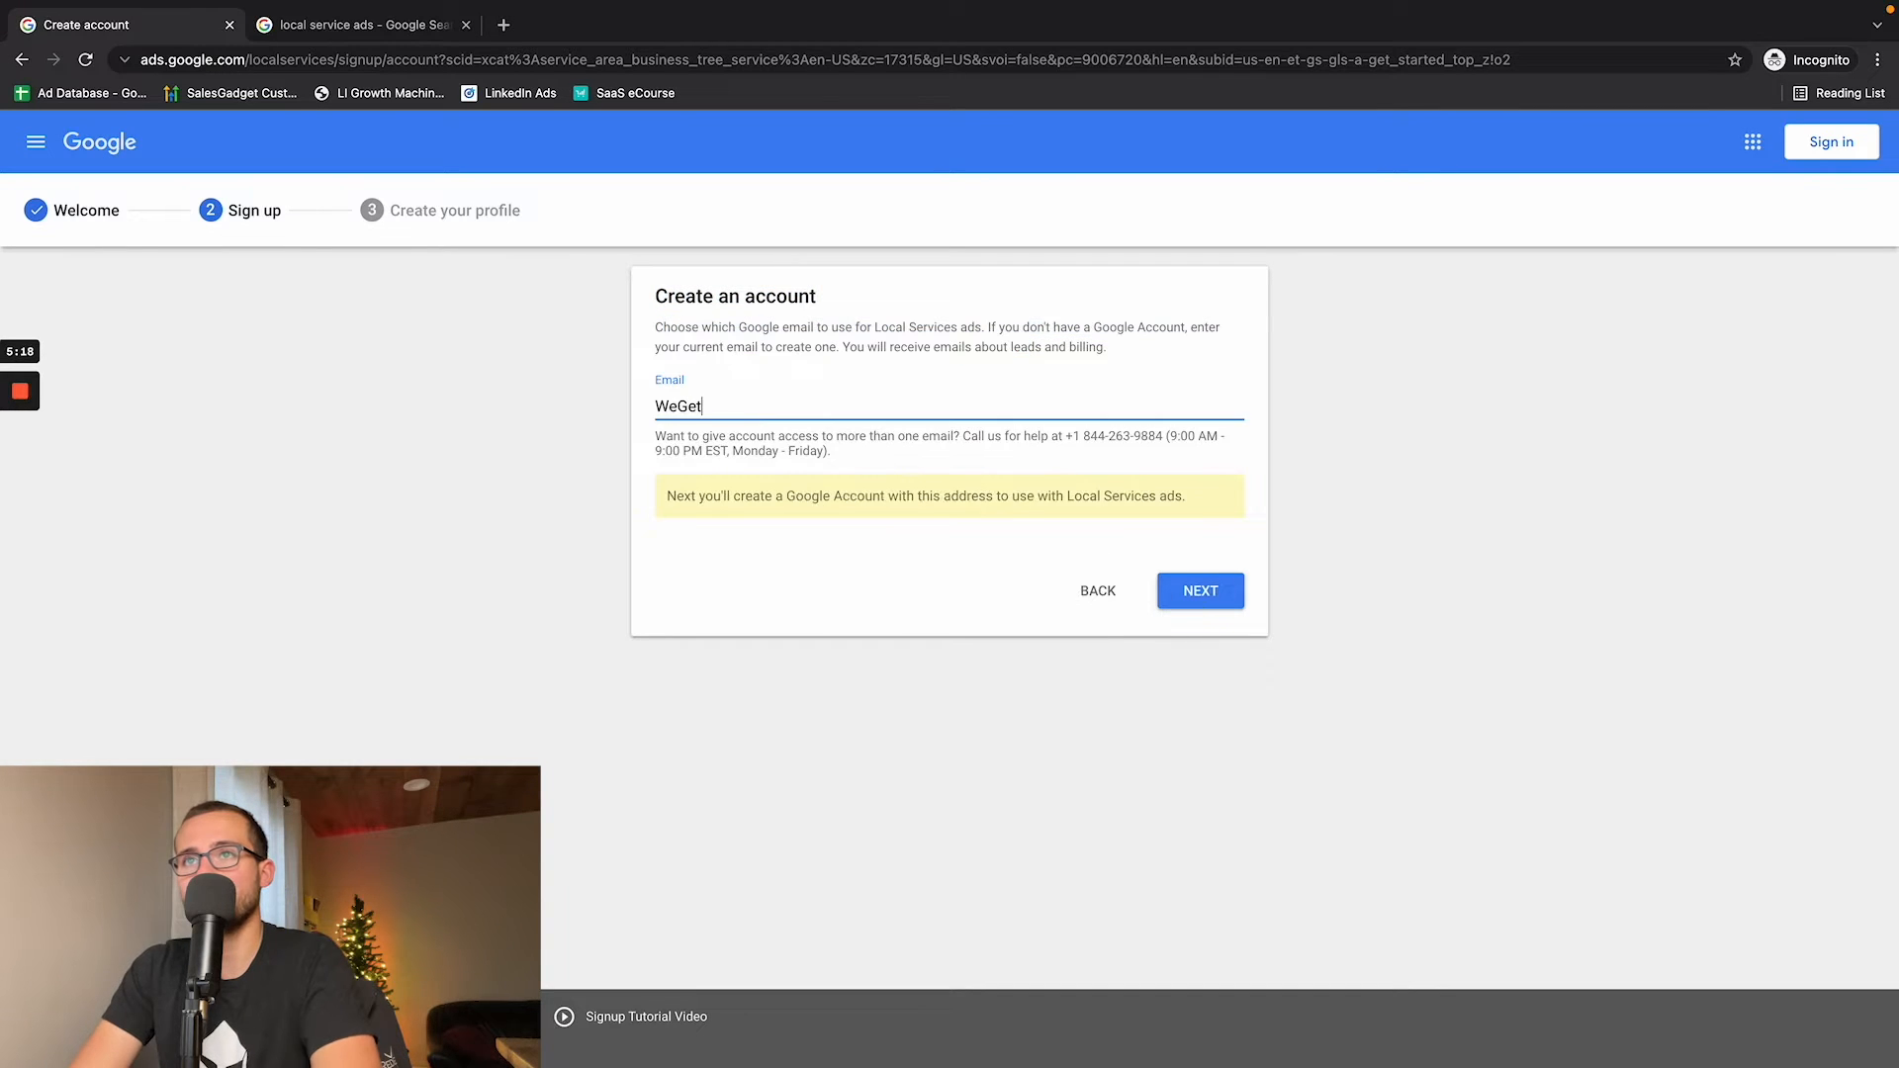
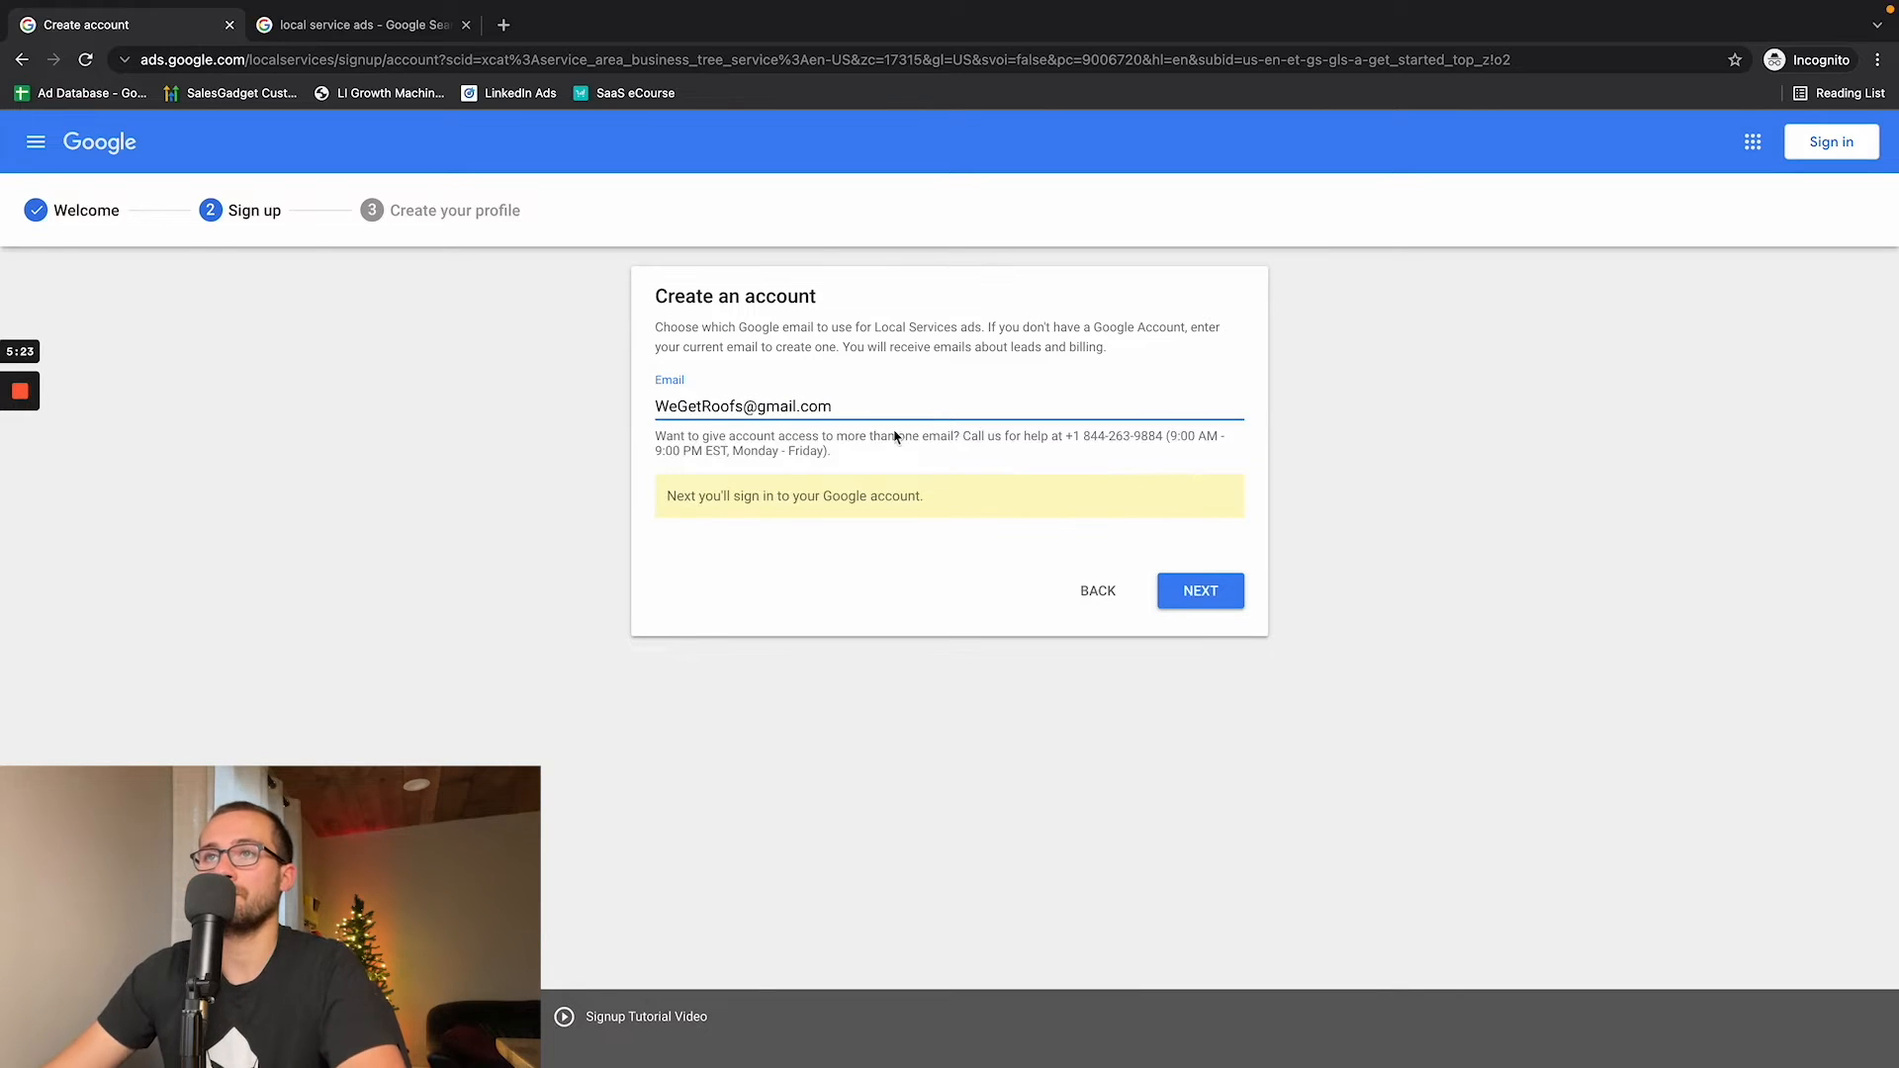
- Continue to the Google sign-in with the entered email and sign in with the account password
left_click(1175, 592)
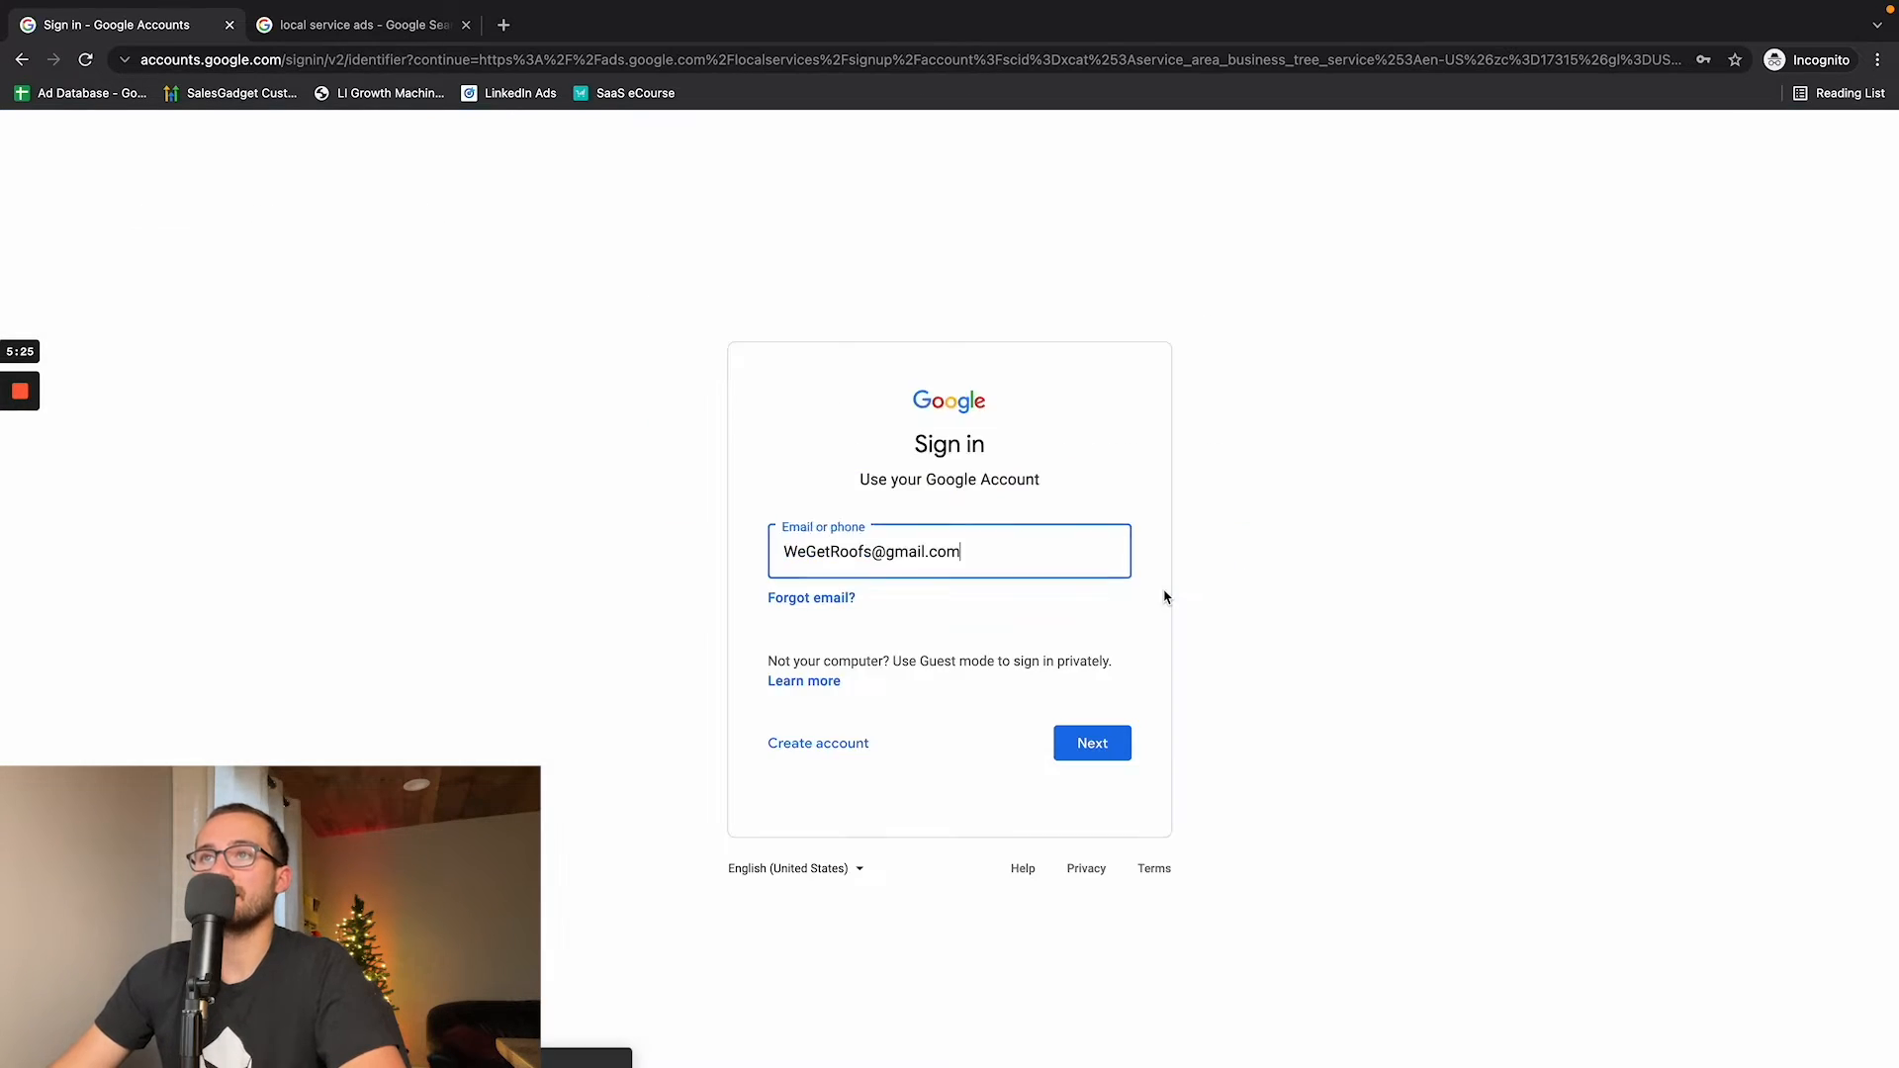
left_click(1094, 742)
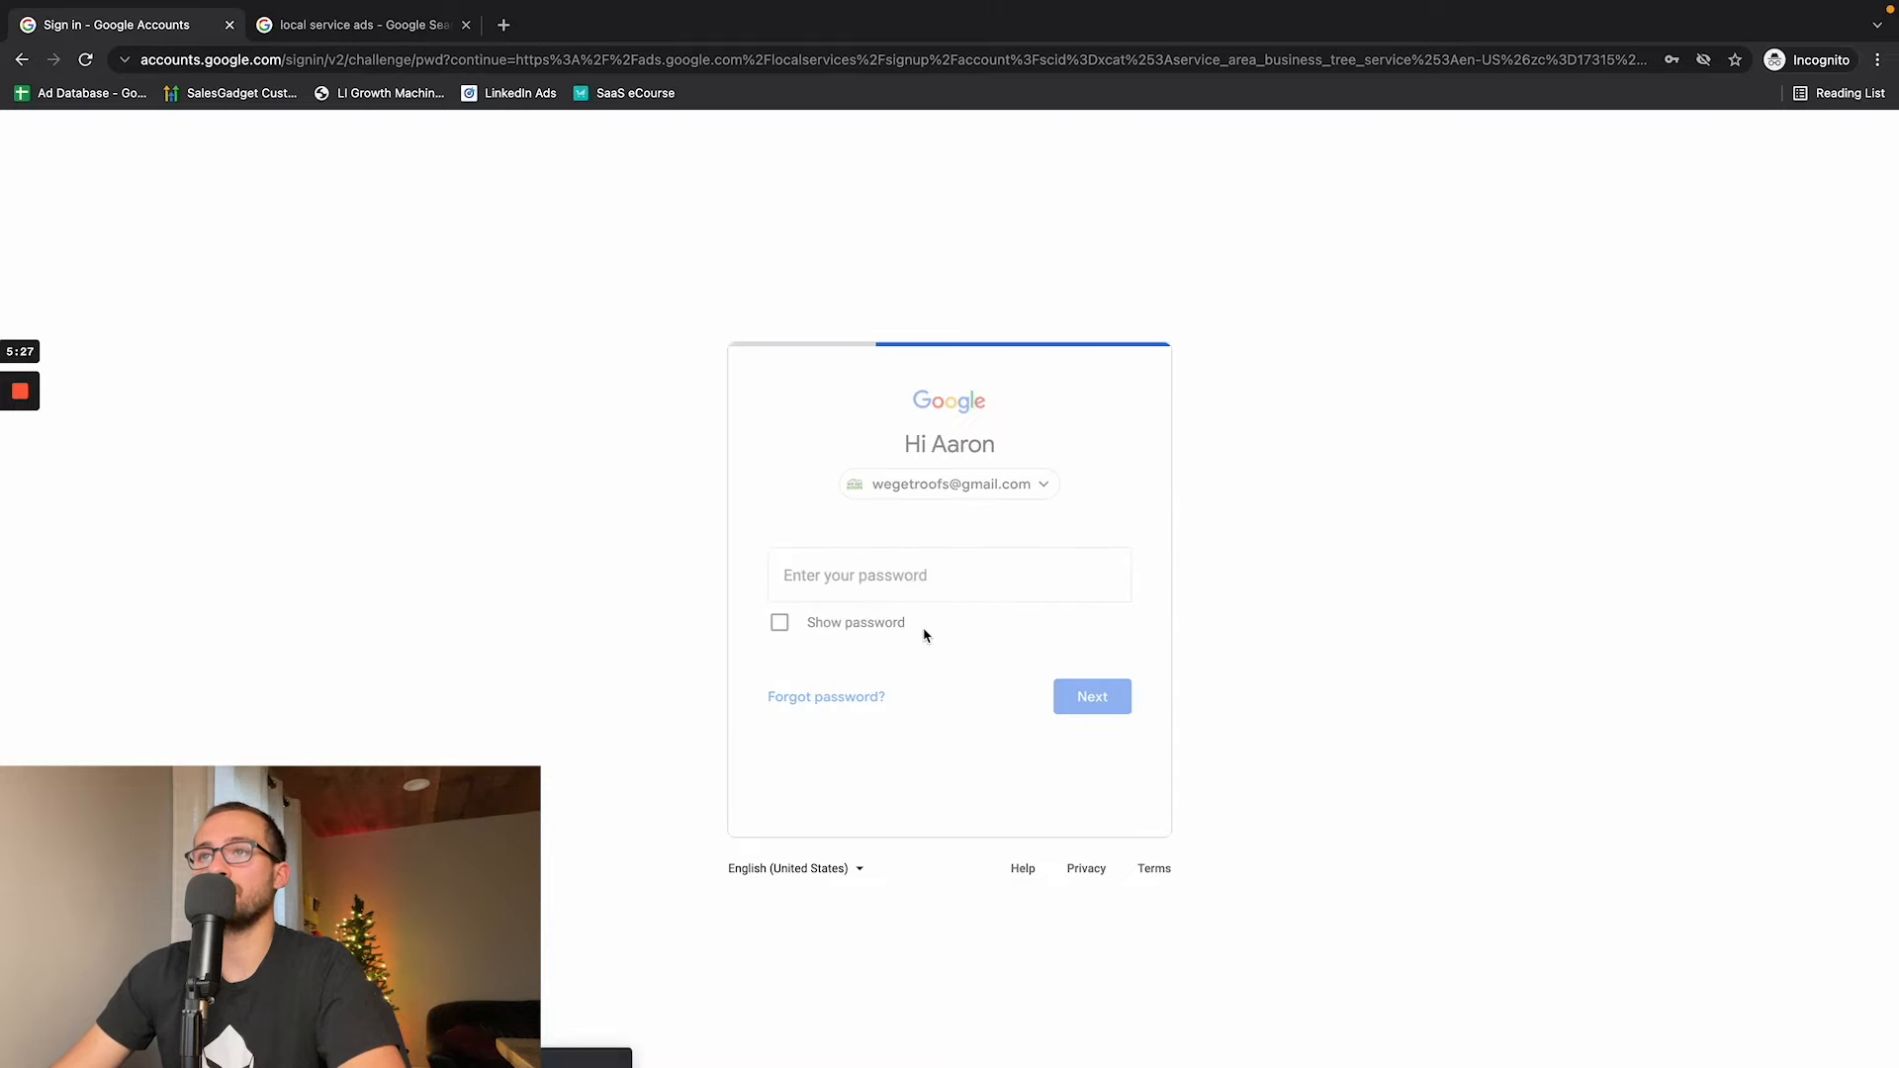
type("••••••")
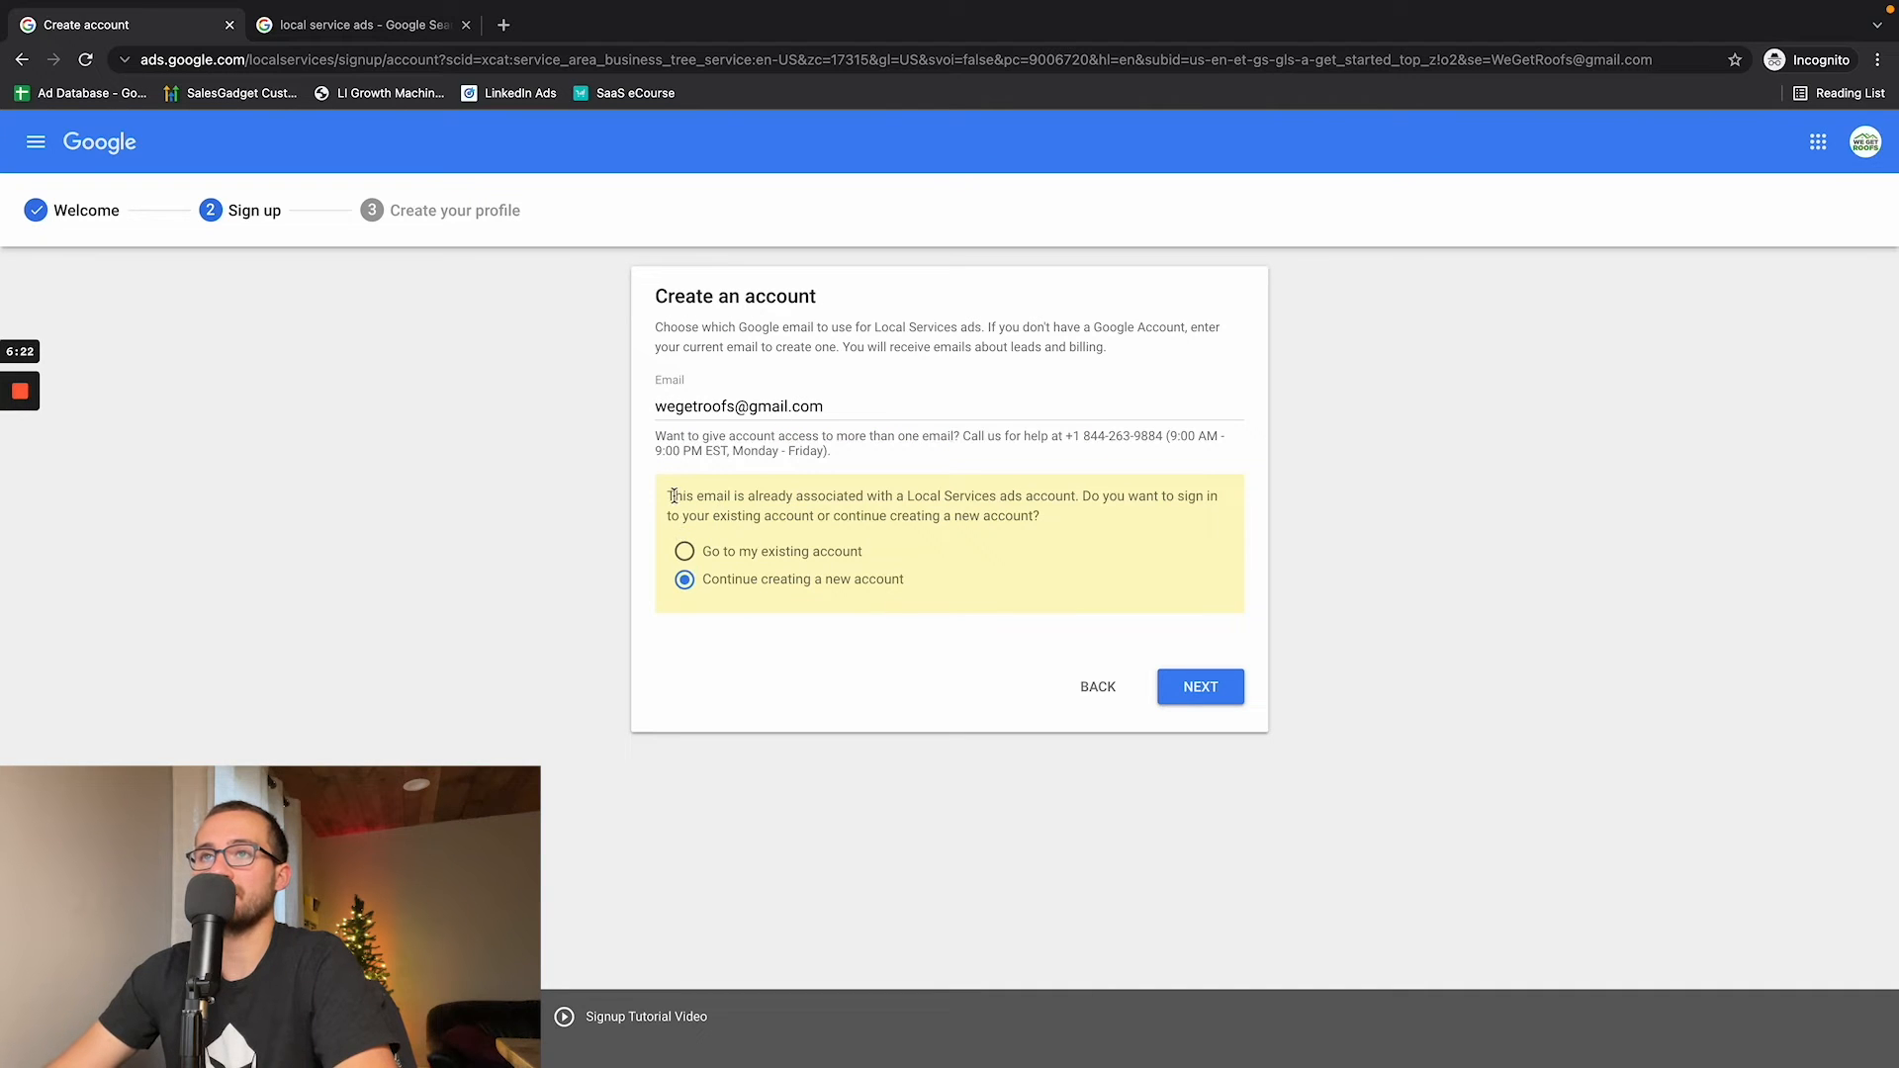
- Highlight the existing-account notice and proceed with the option to continue creating a new account
left_click_drag(673, 496, 790, 484)
left_click(1054, 517)
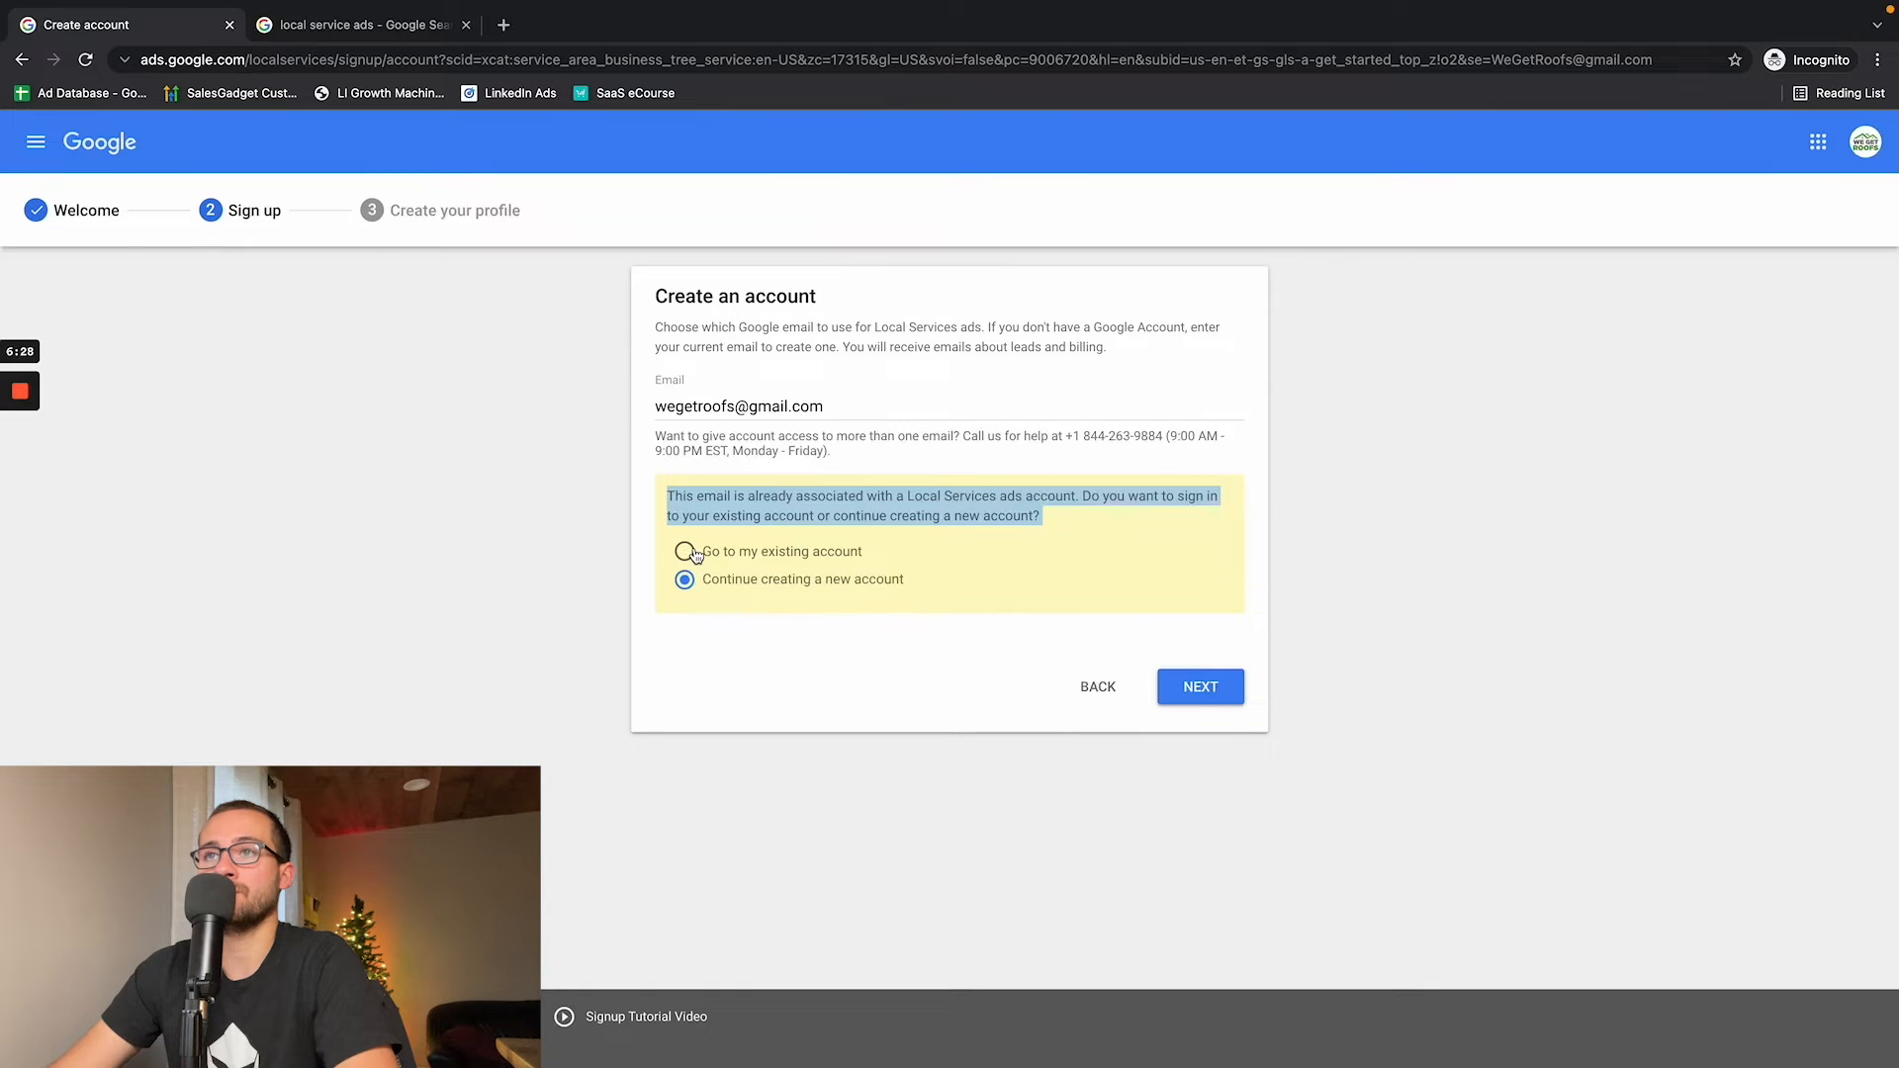
left_click(893, 584)
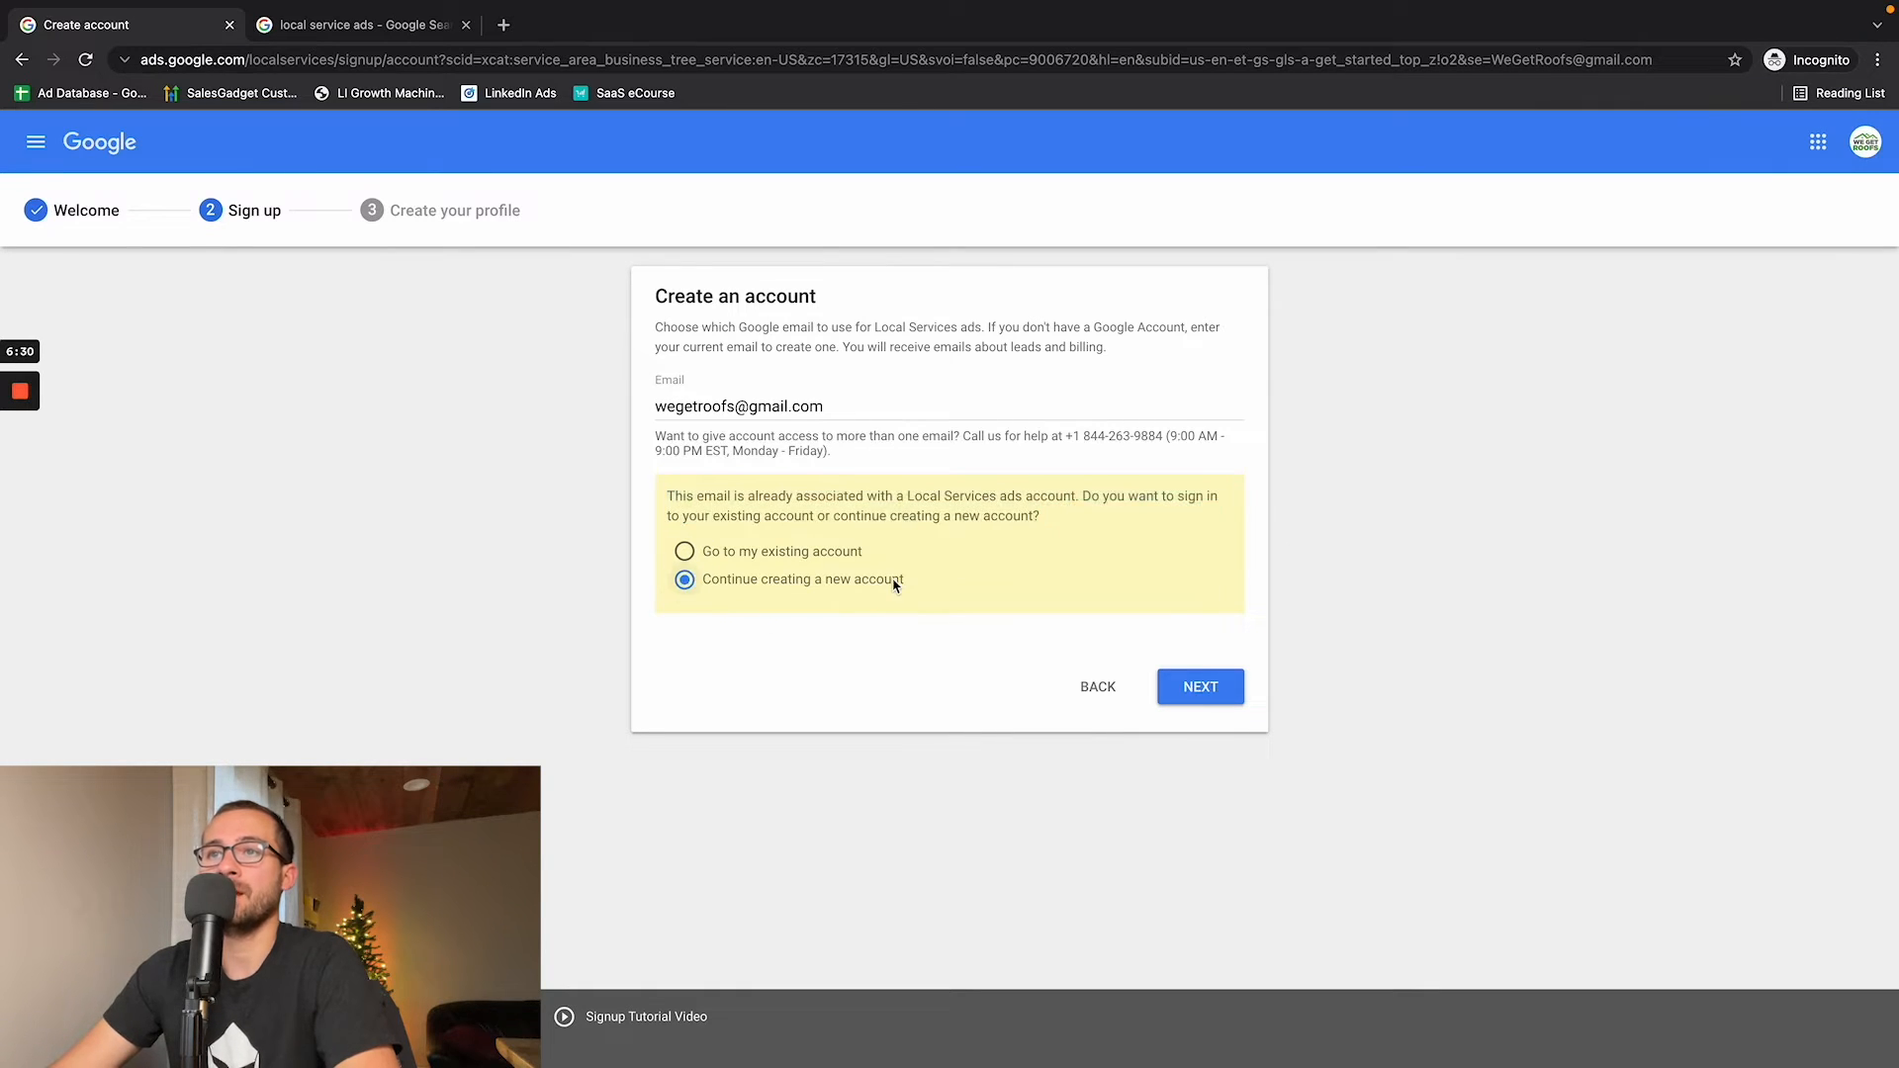
left_click(1189, 701)
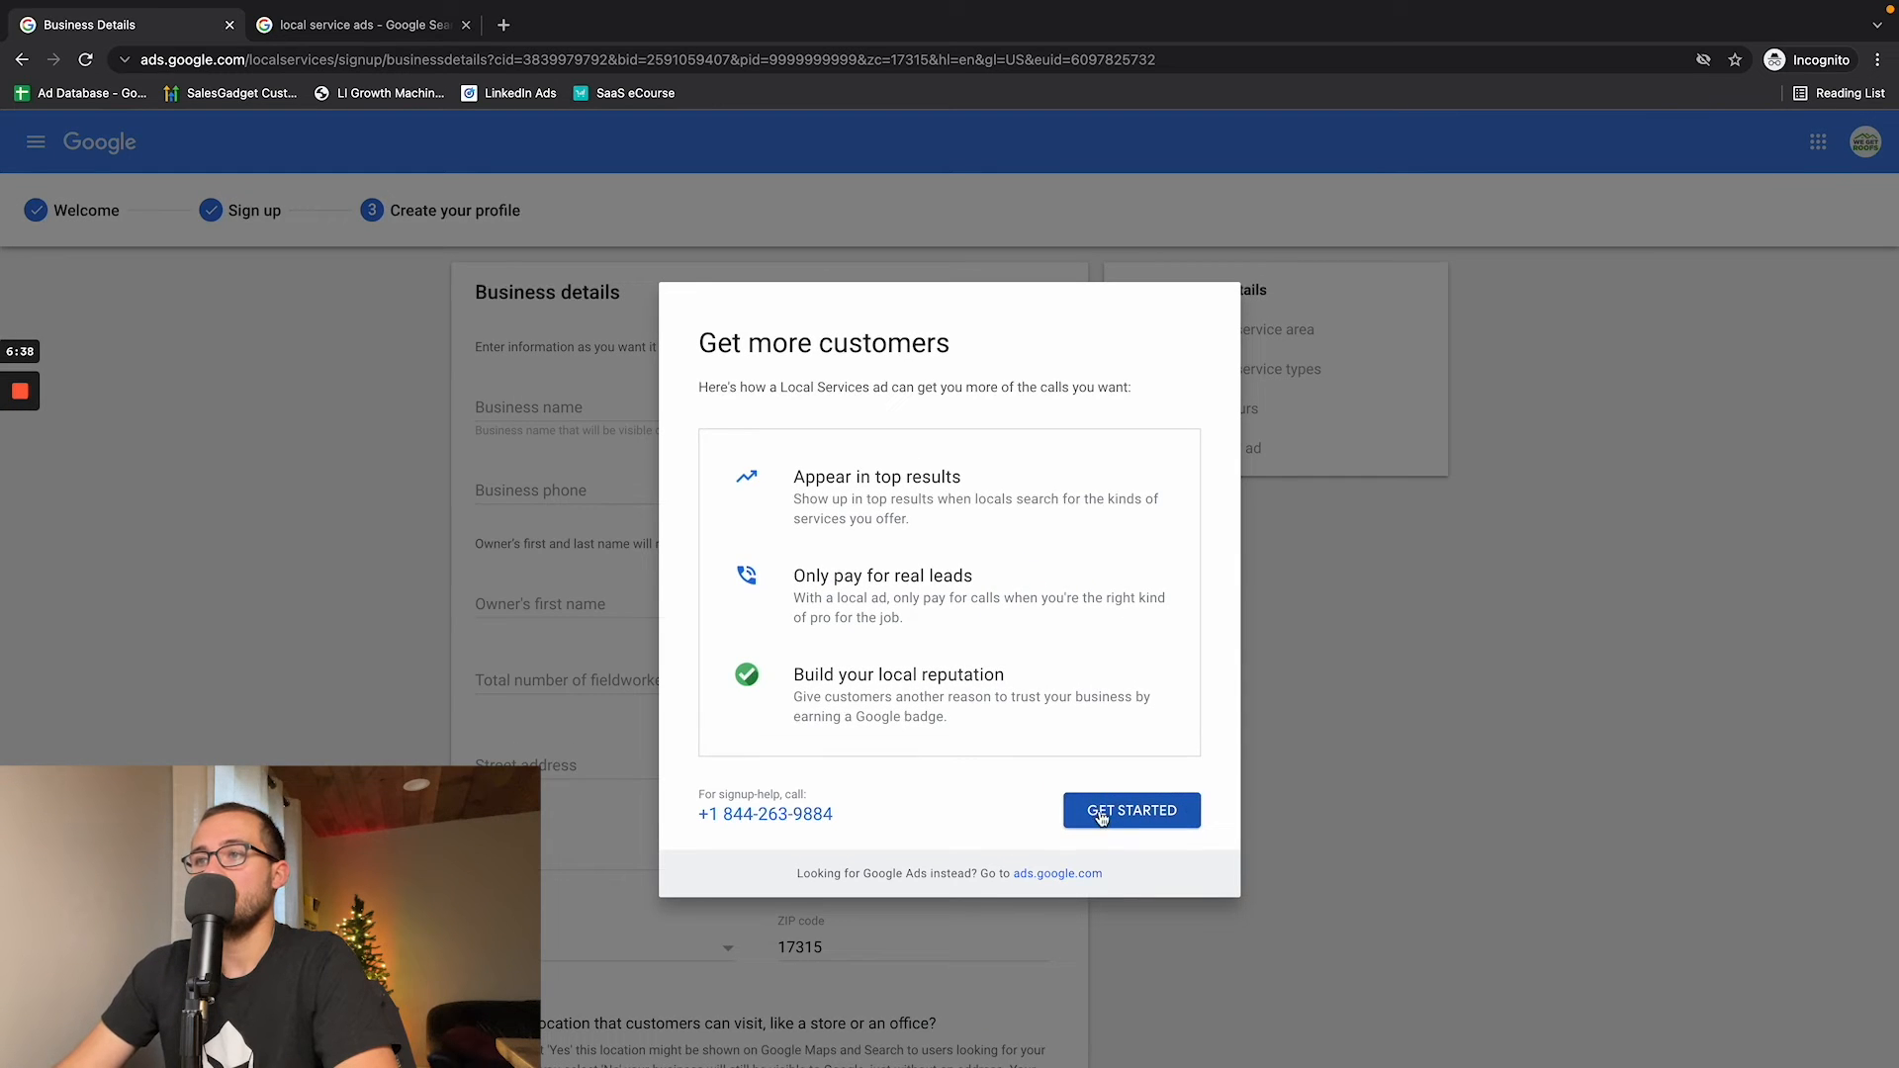
- Highlight the three Local Services ad benefits in the introduction and get started with the business profile
left_click_drag(699, 386, 1011, 550)
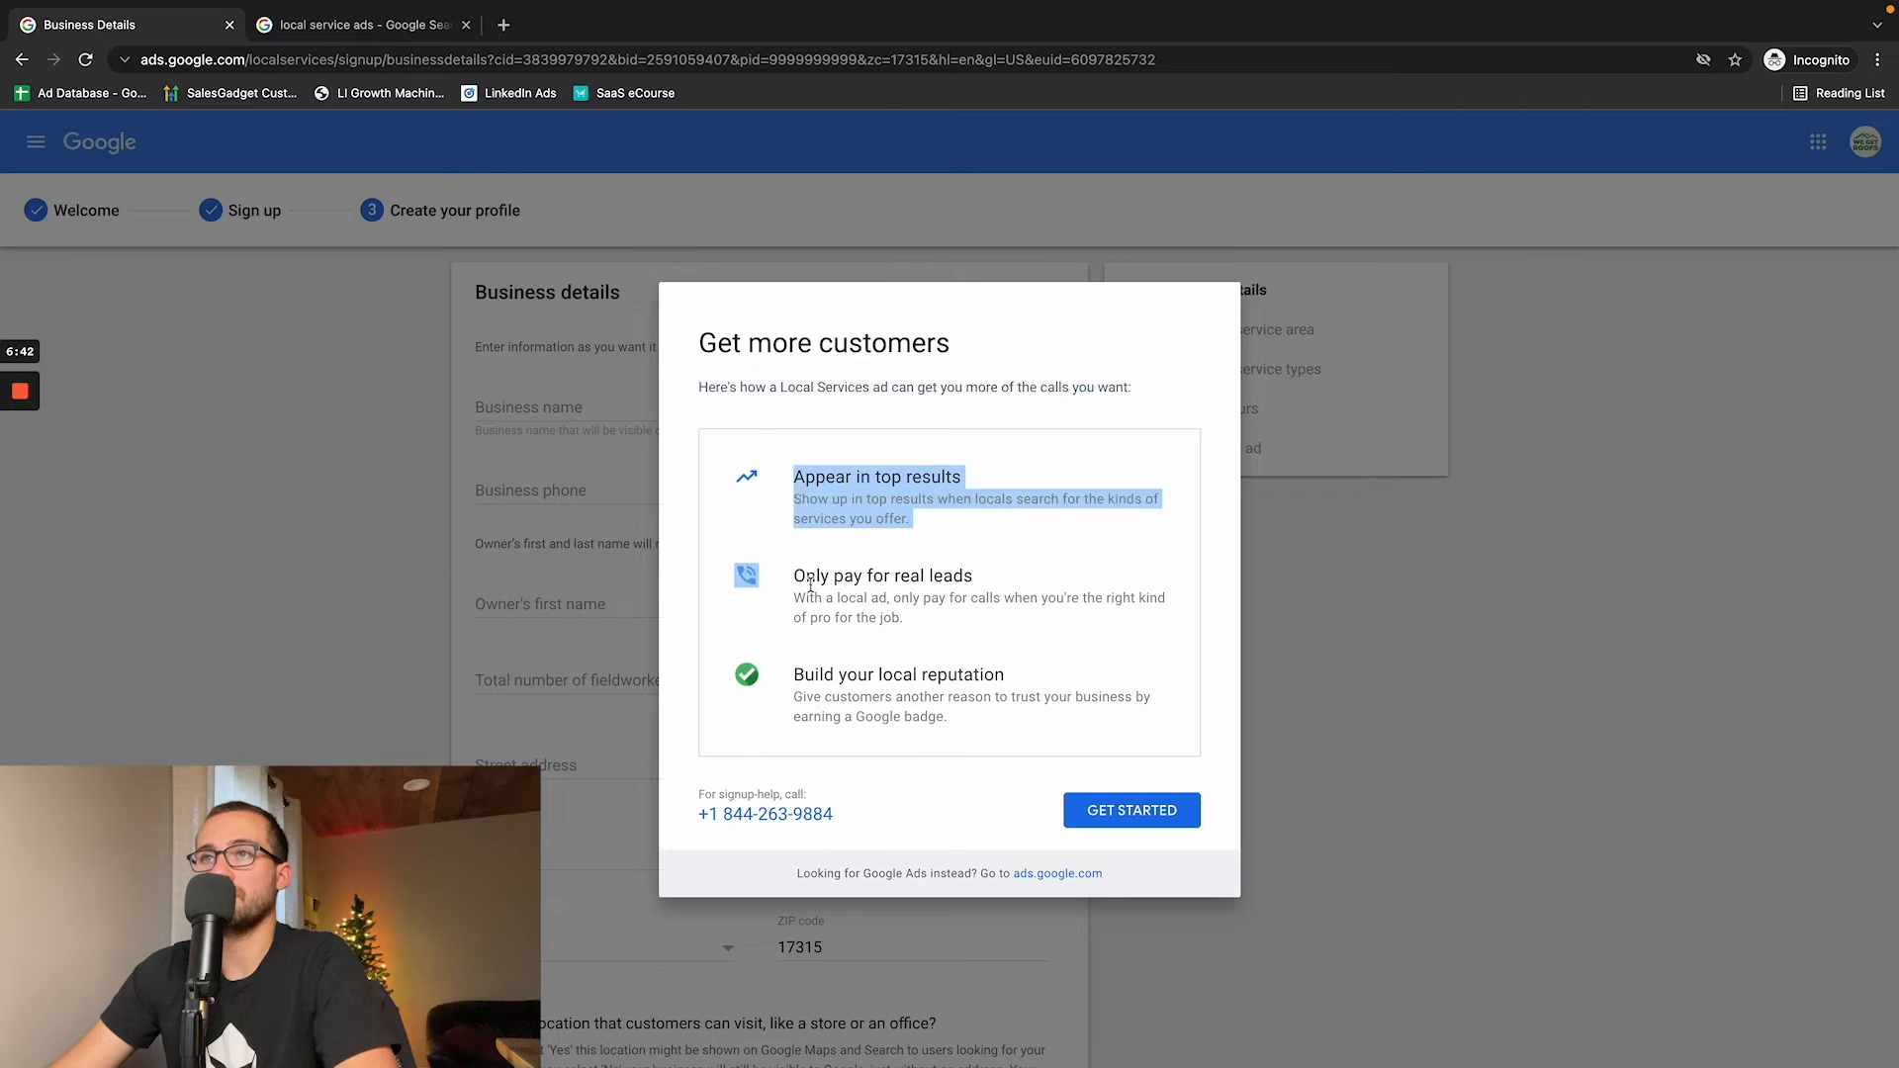
left_click_drag(794, 576, 974, 629)
left_click_drag(797, 676, 993, 723)
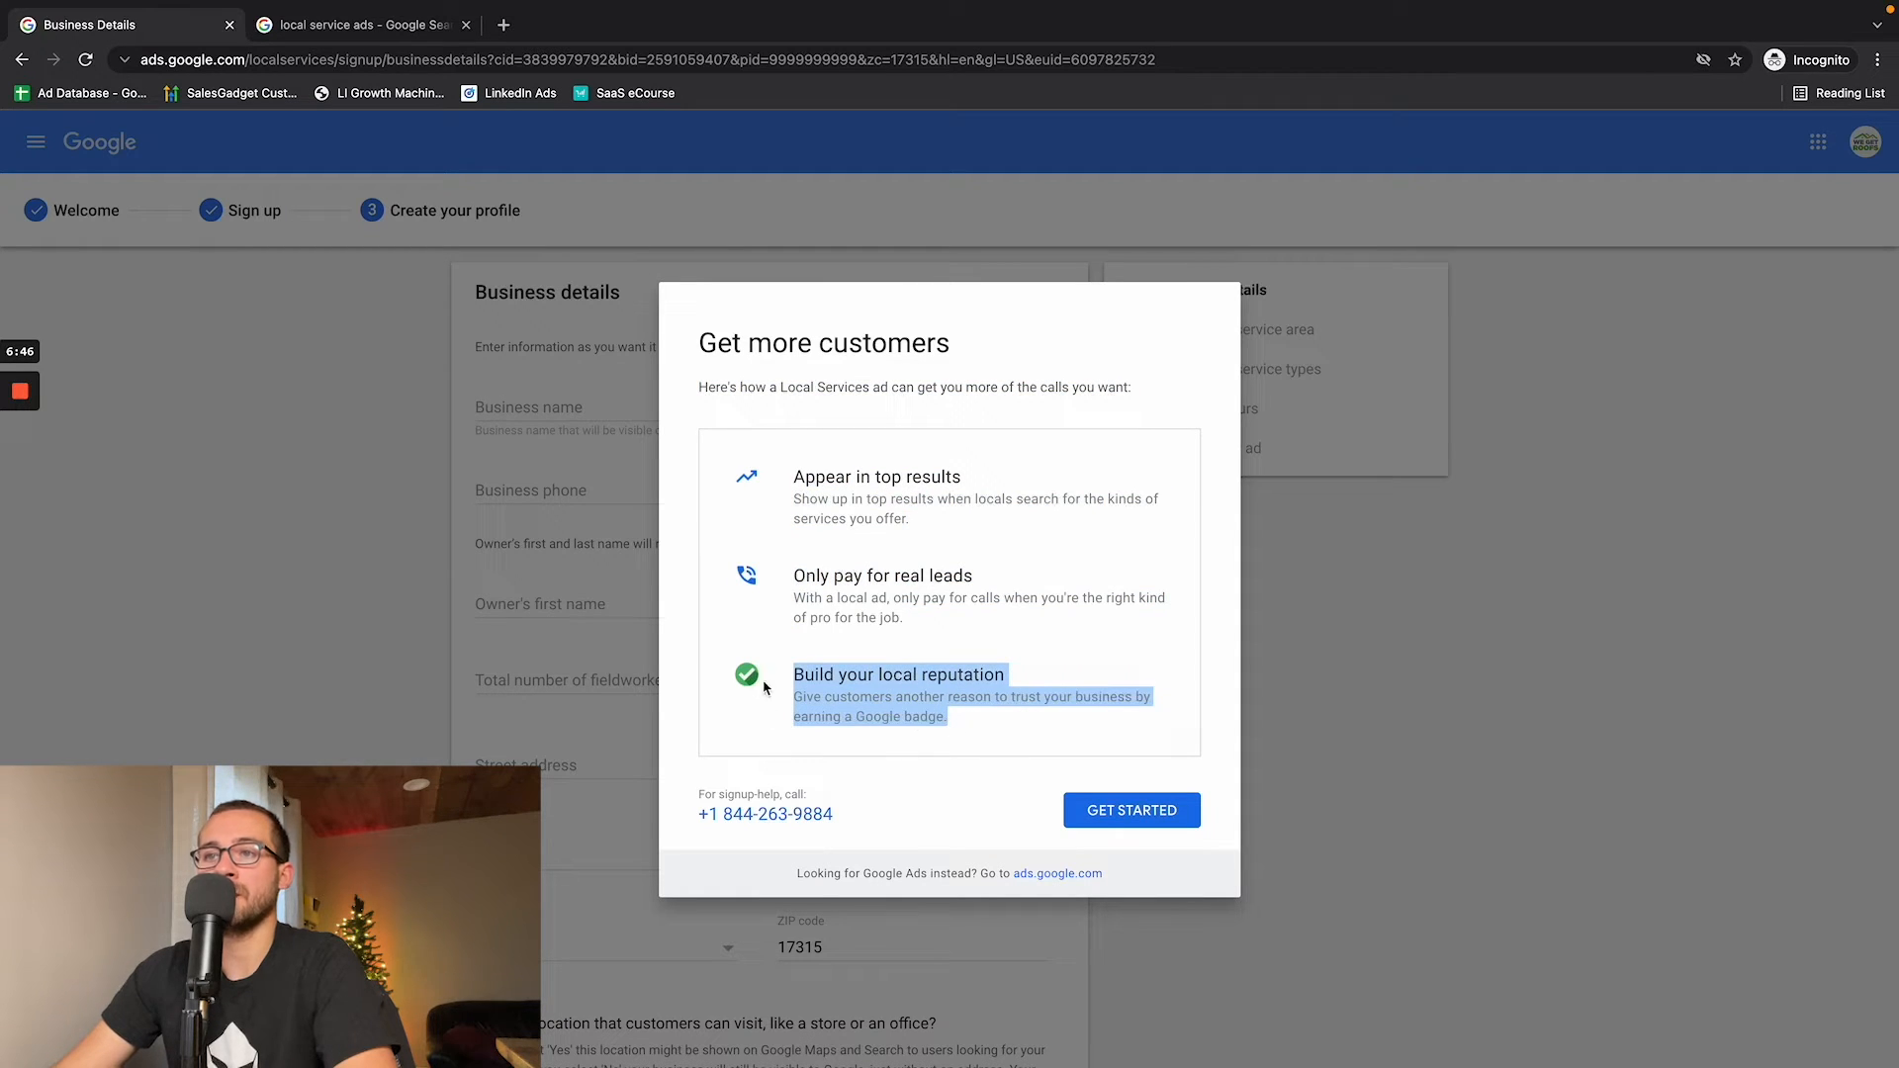
left_click(1122, 822)
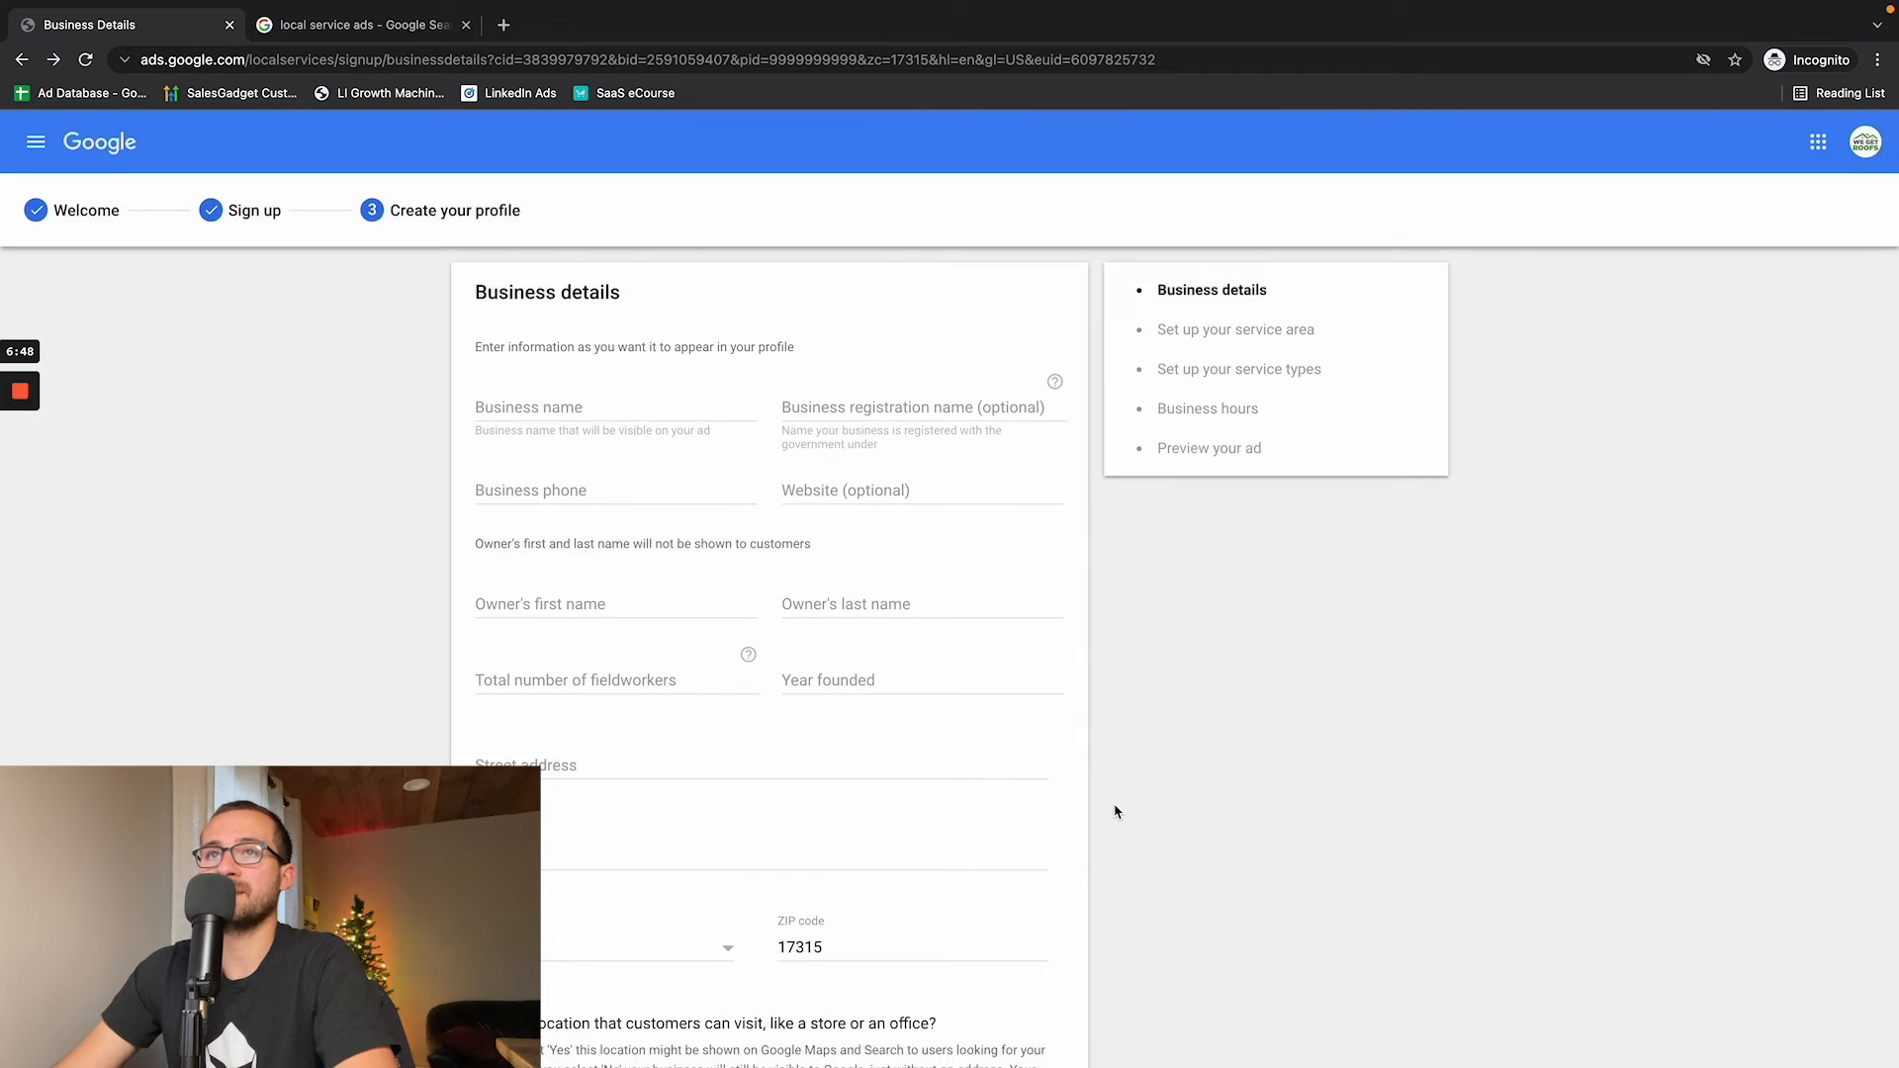
- Enter the tree service's business name, phone number and website in the business details, leaving the registration name blank
left_click(591, 399)
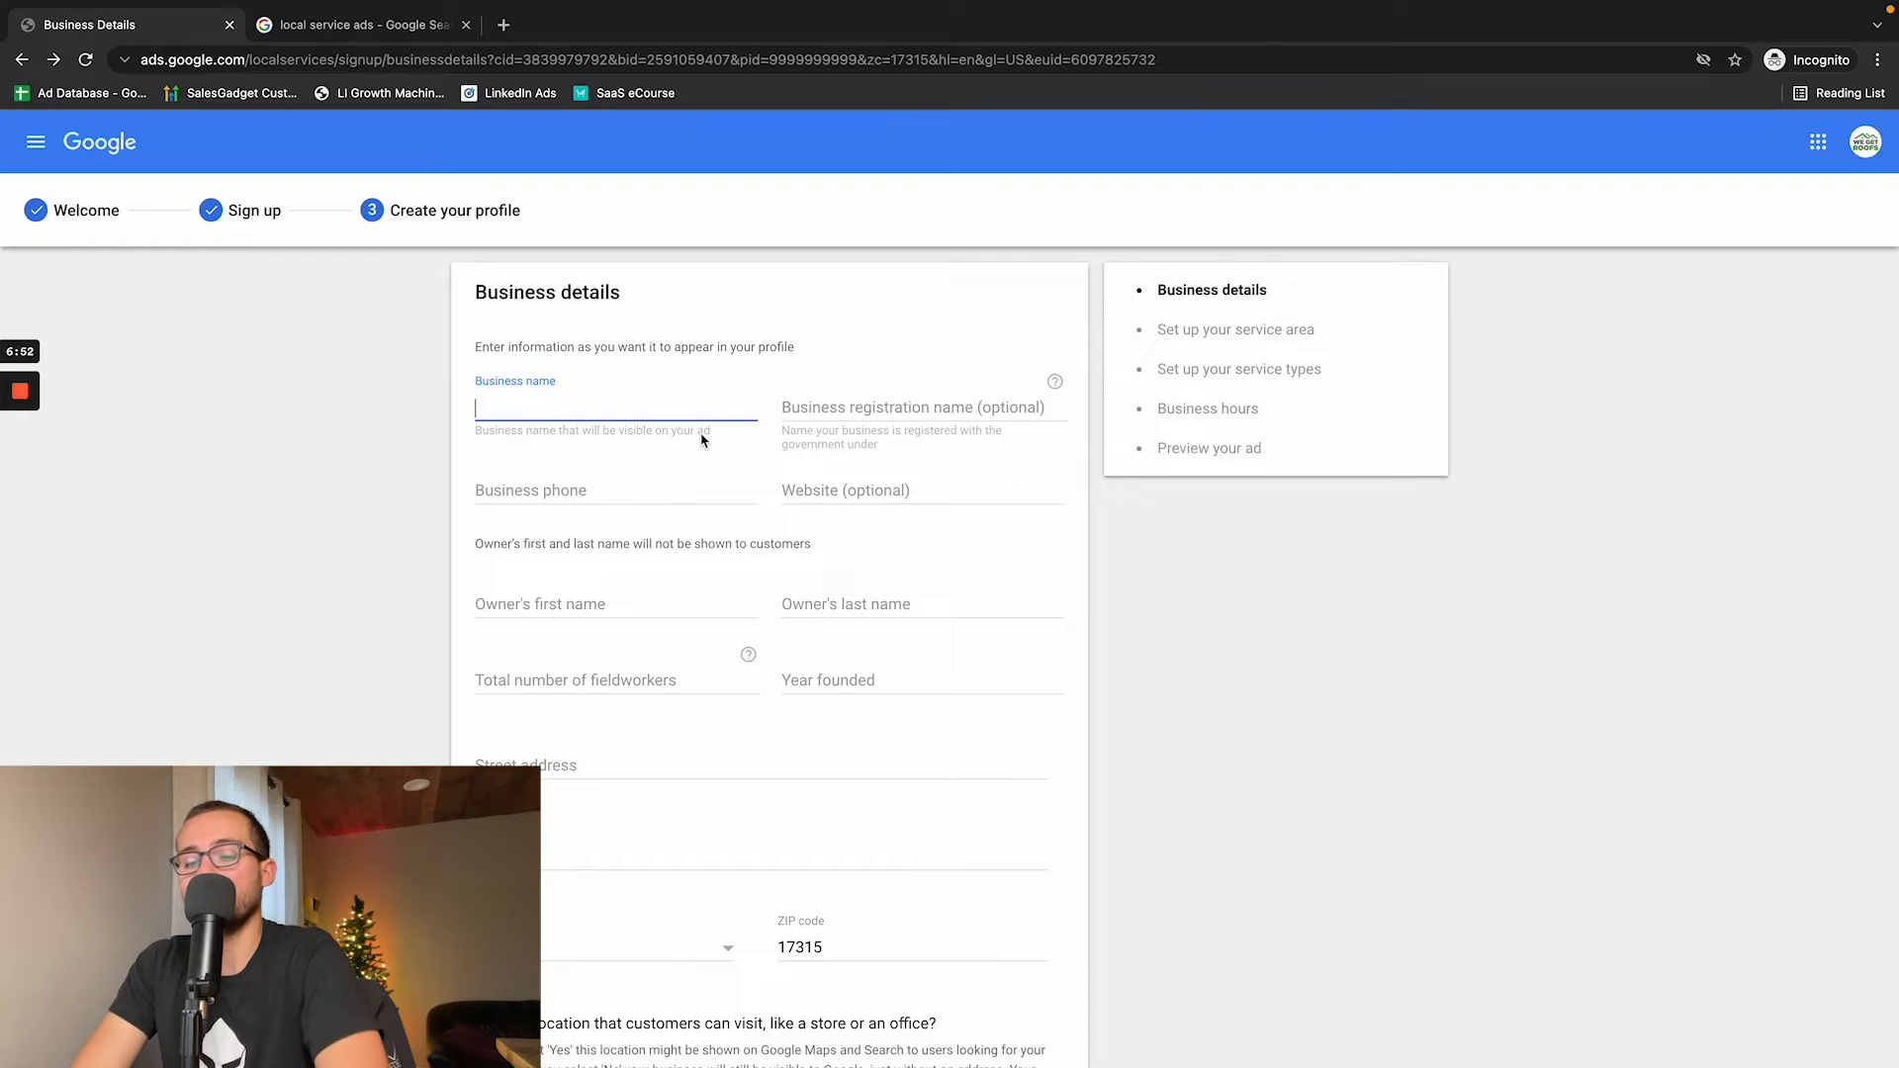
type("Aaron's Tree Service")
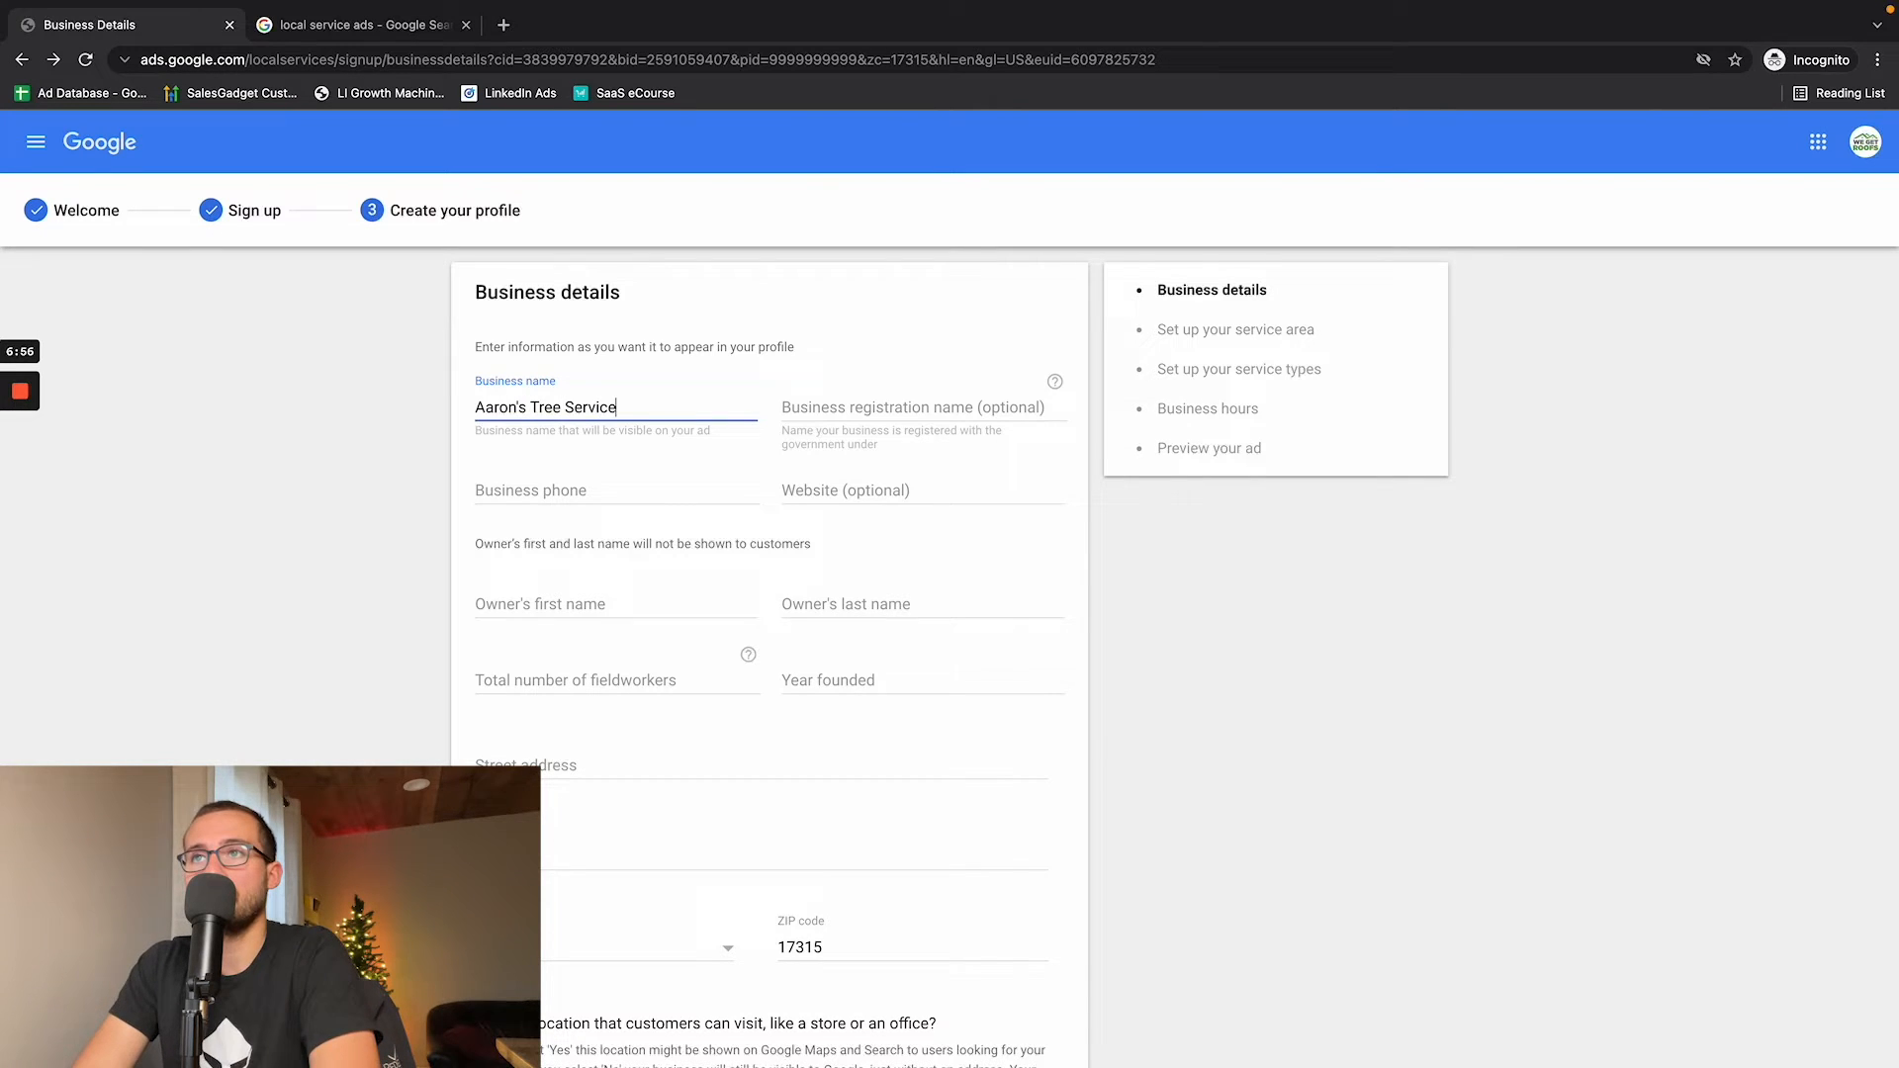
key("Tab")
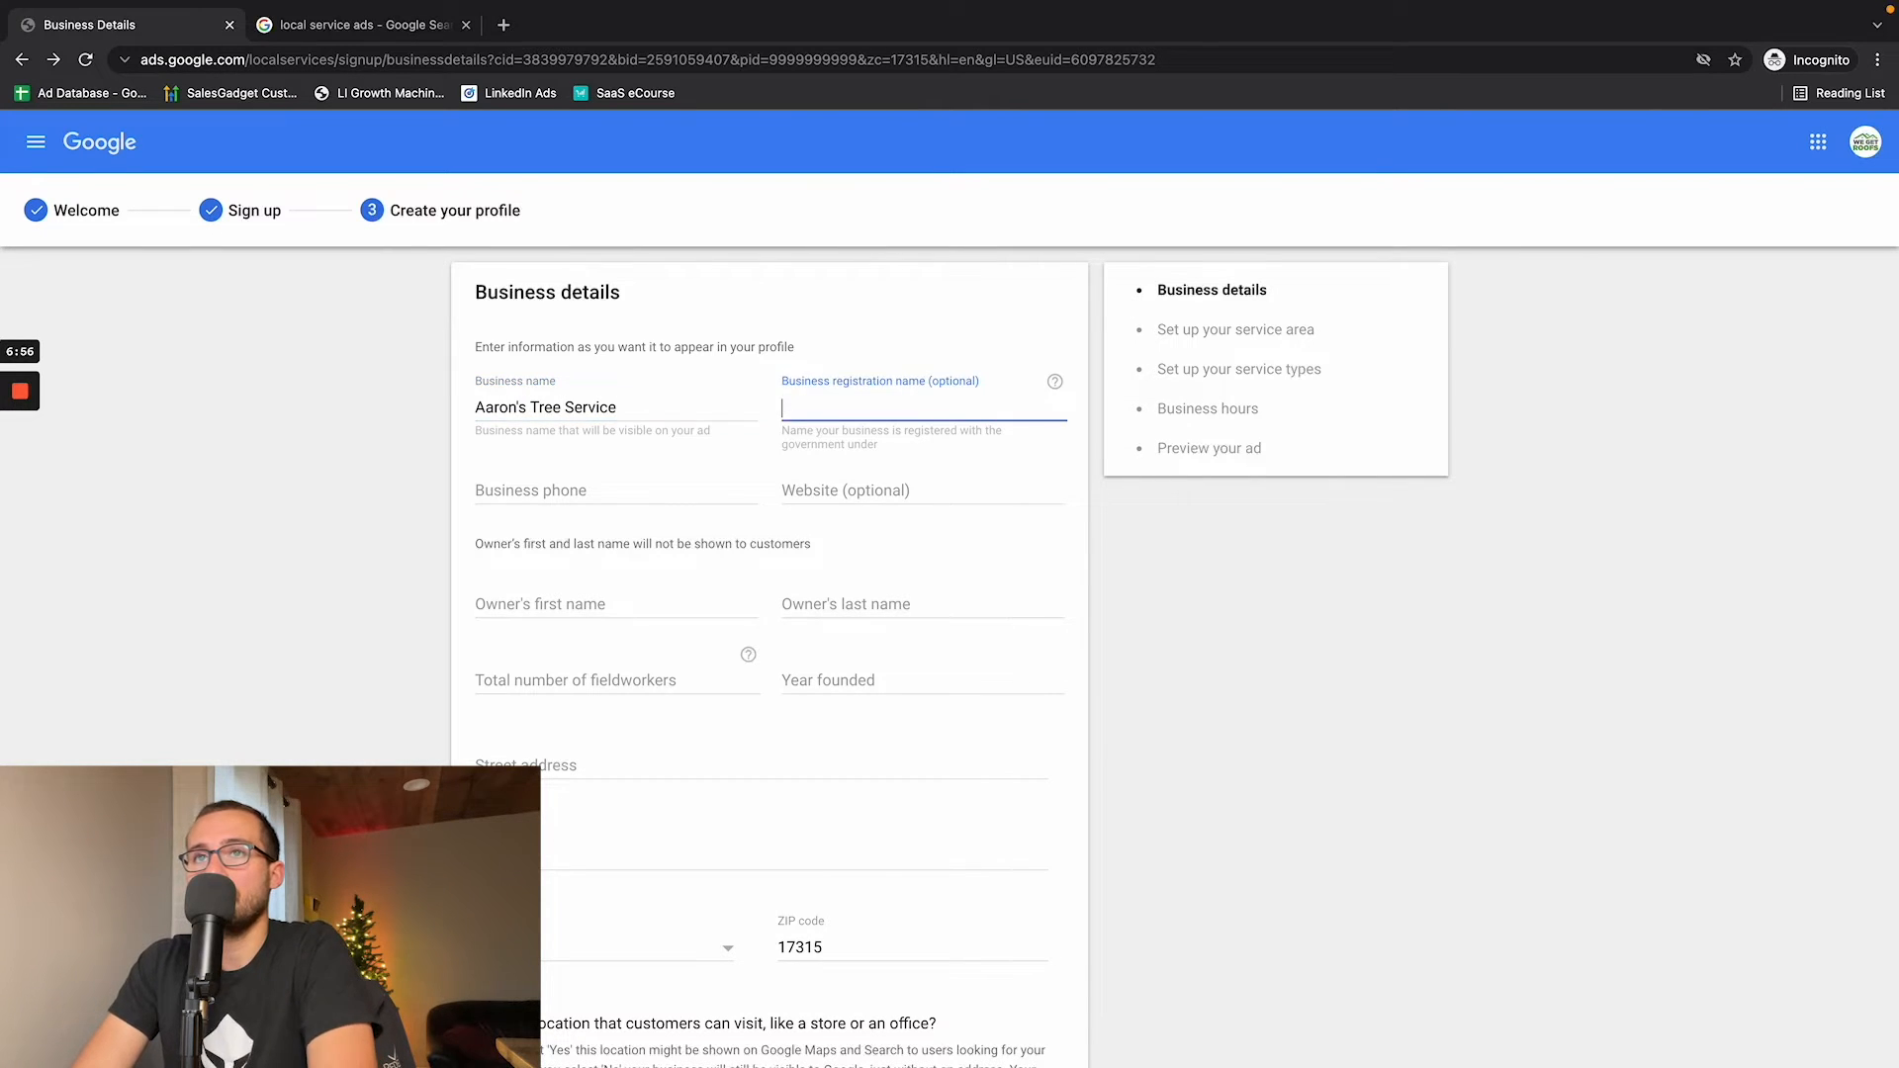
key("Tab")
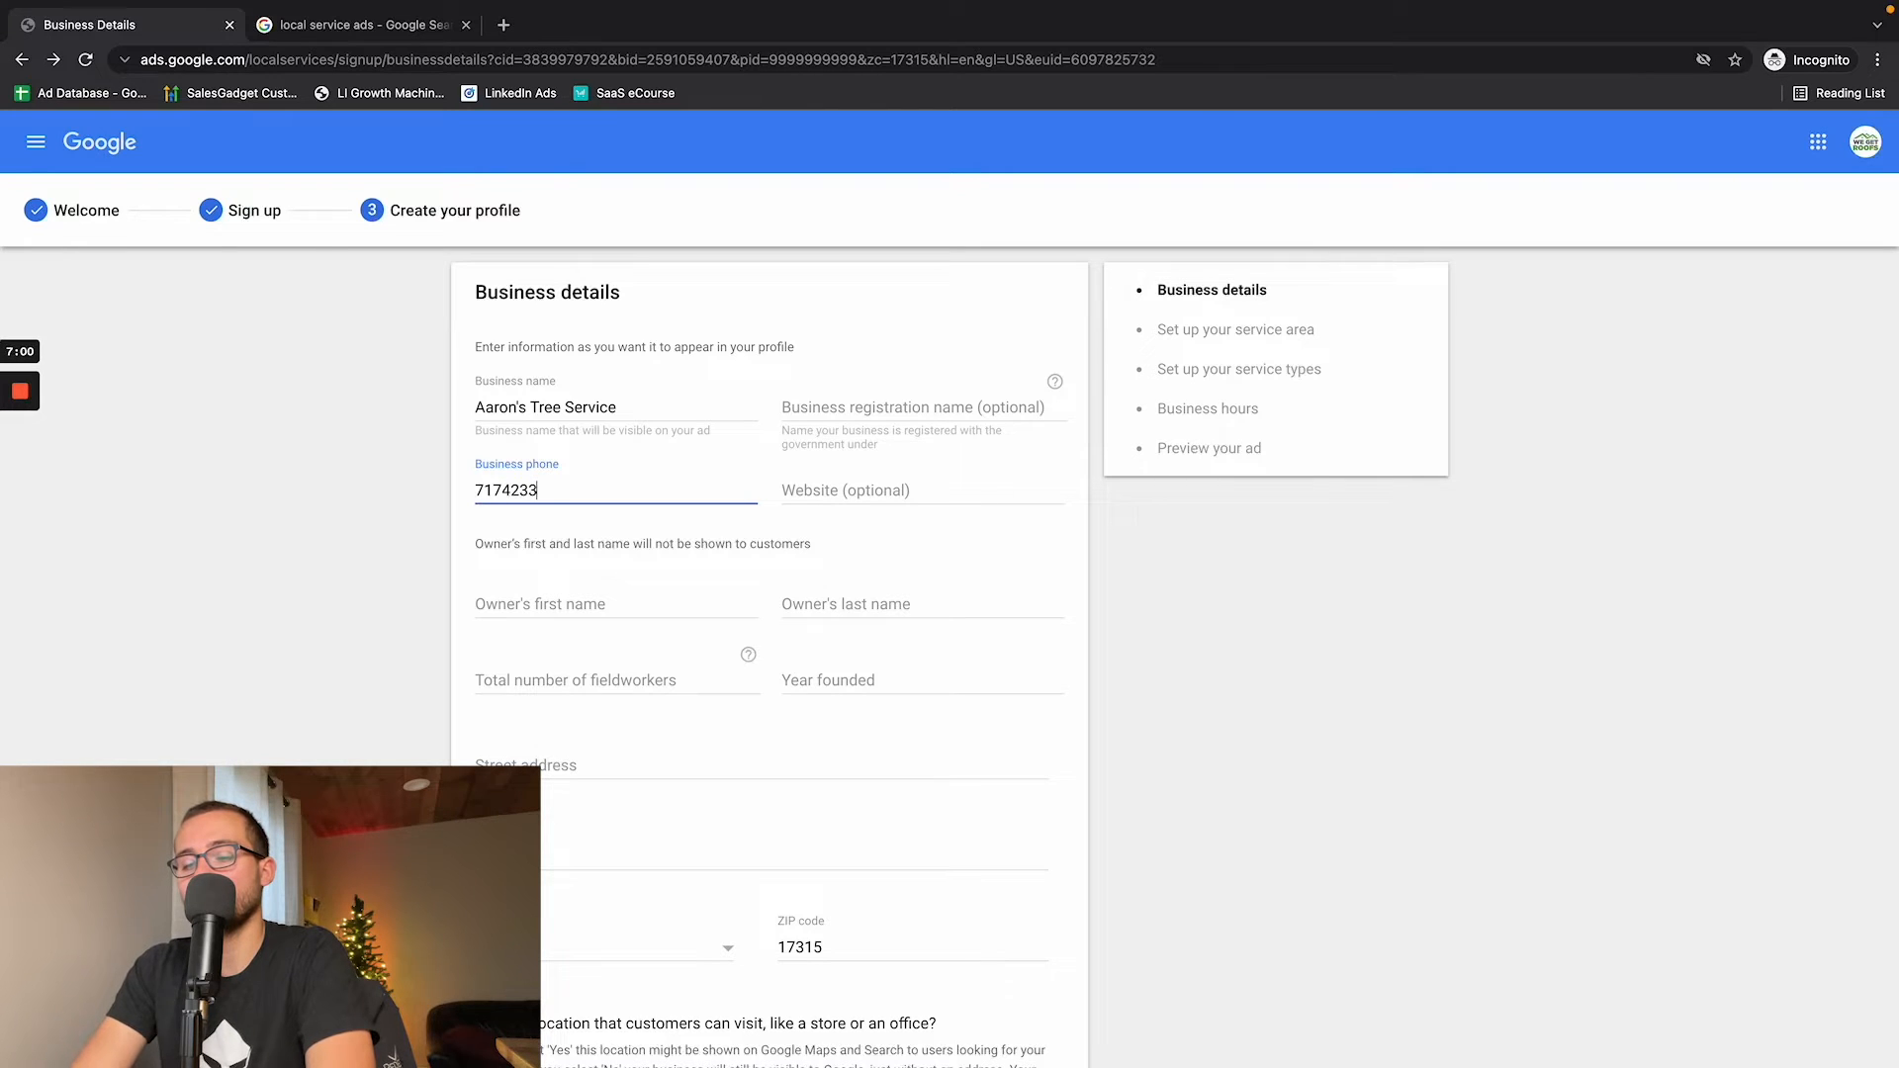
key("Tab")
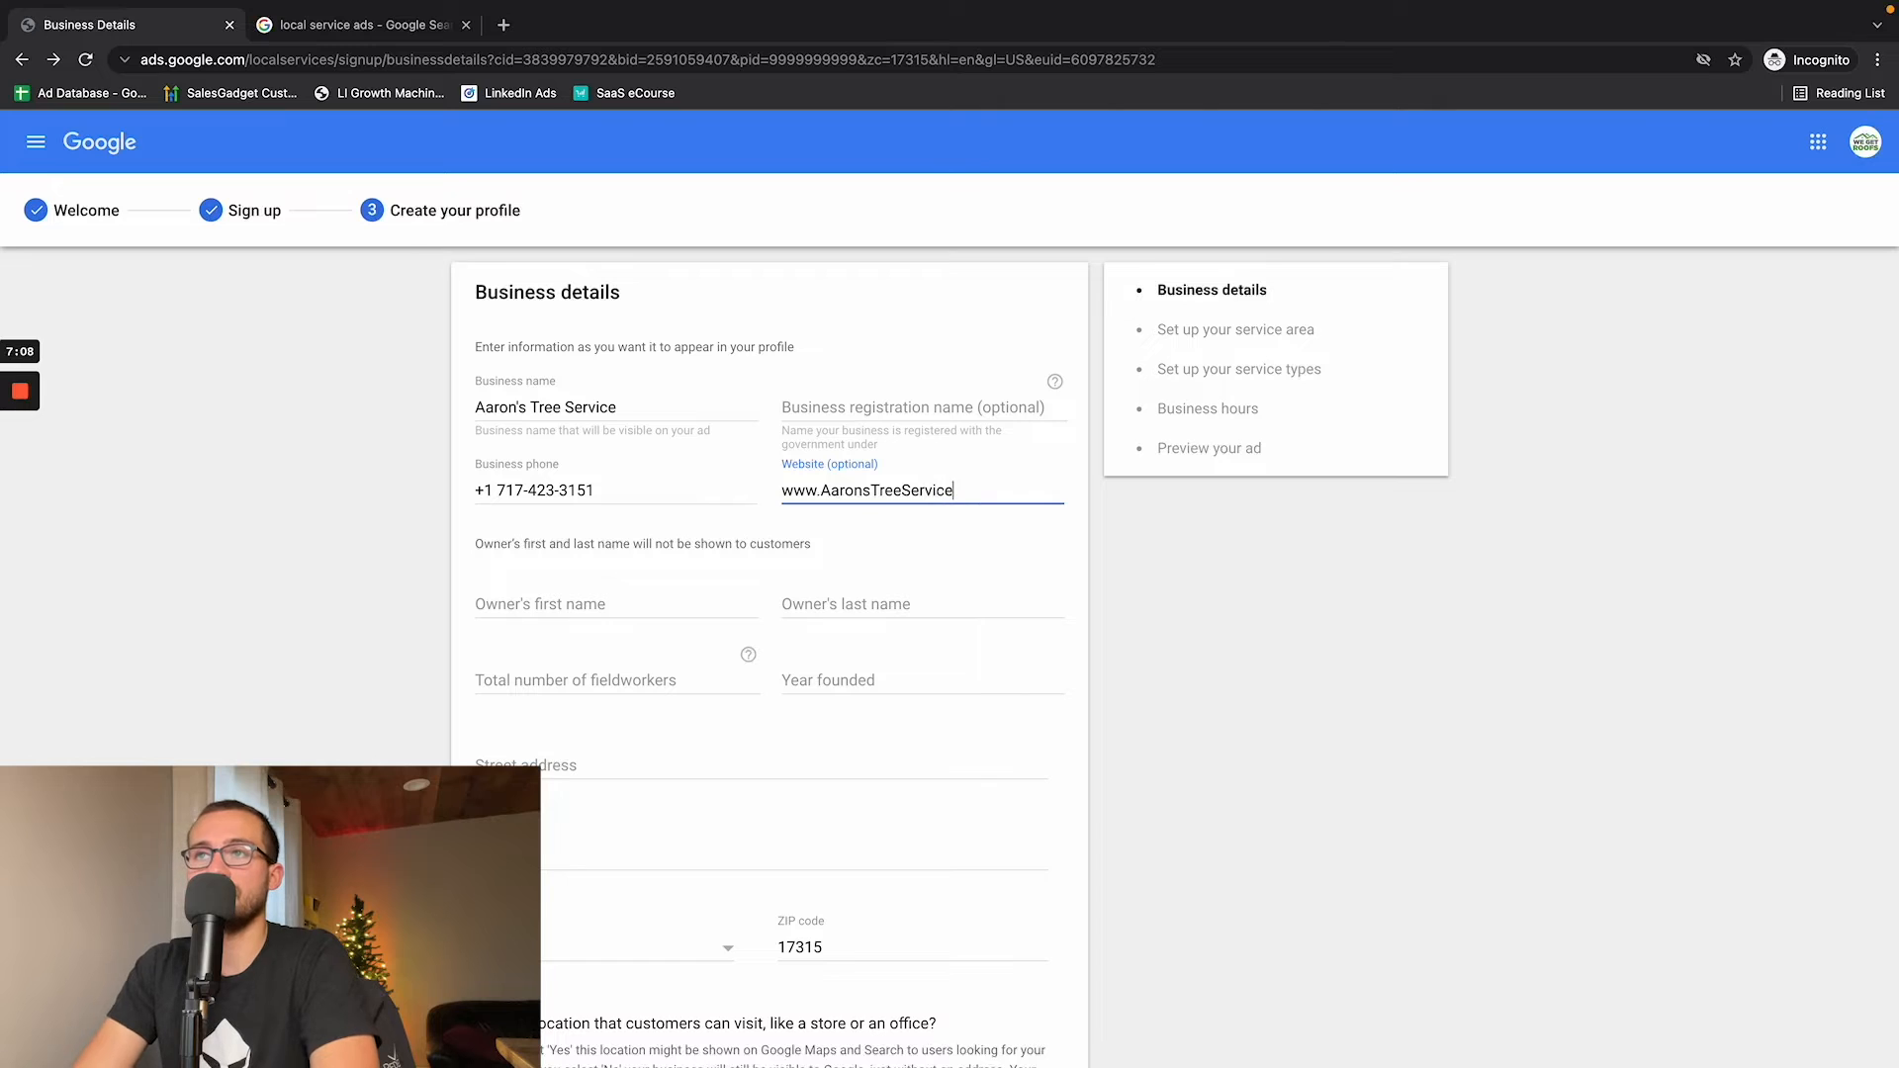
key("Tab")
- Enter the owner's first and last name in the business details, correcting the misspelled last name
key("Tab")
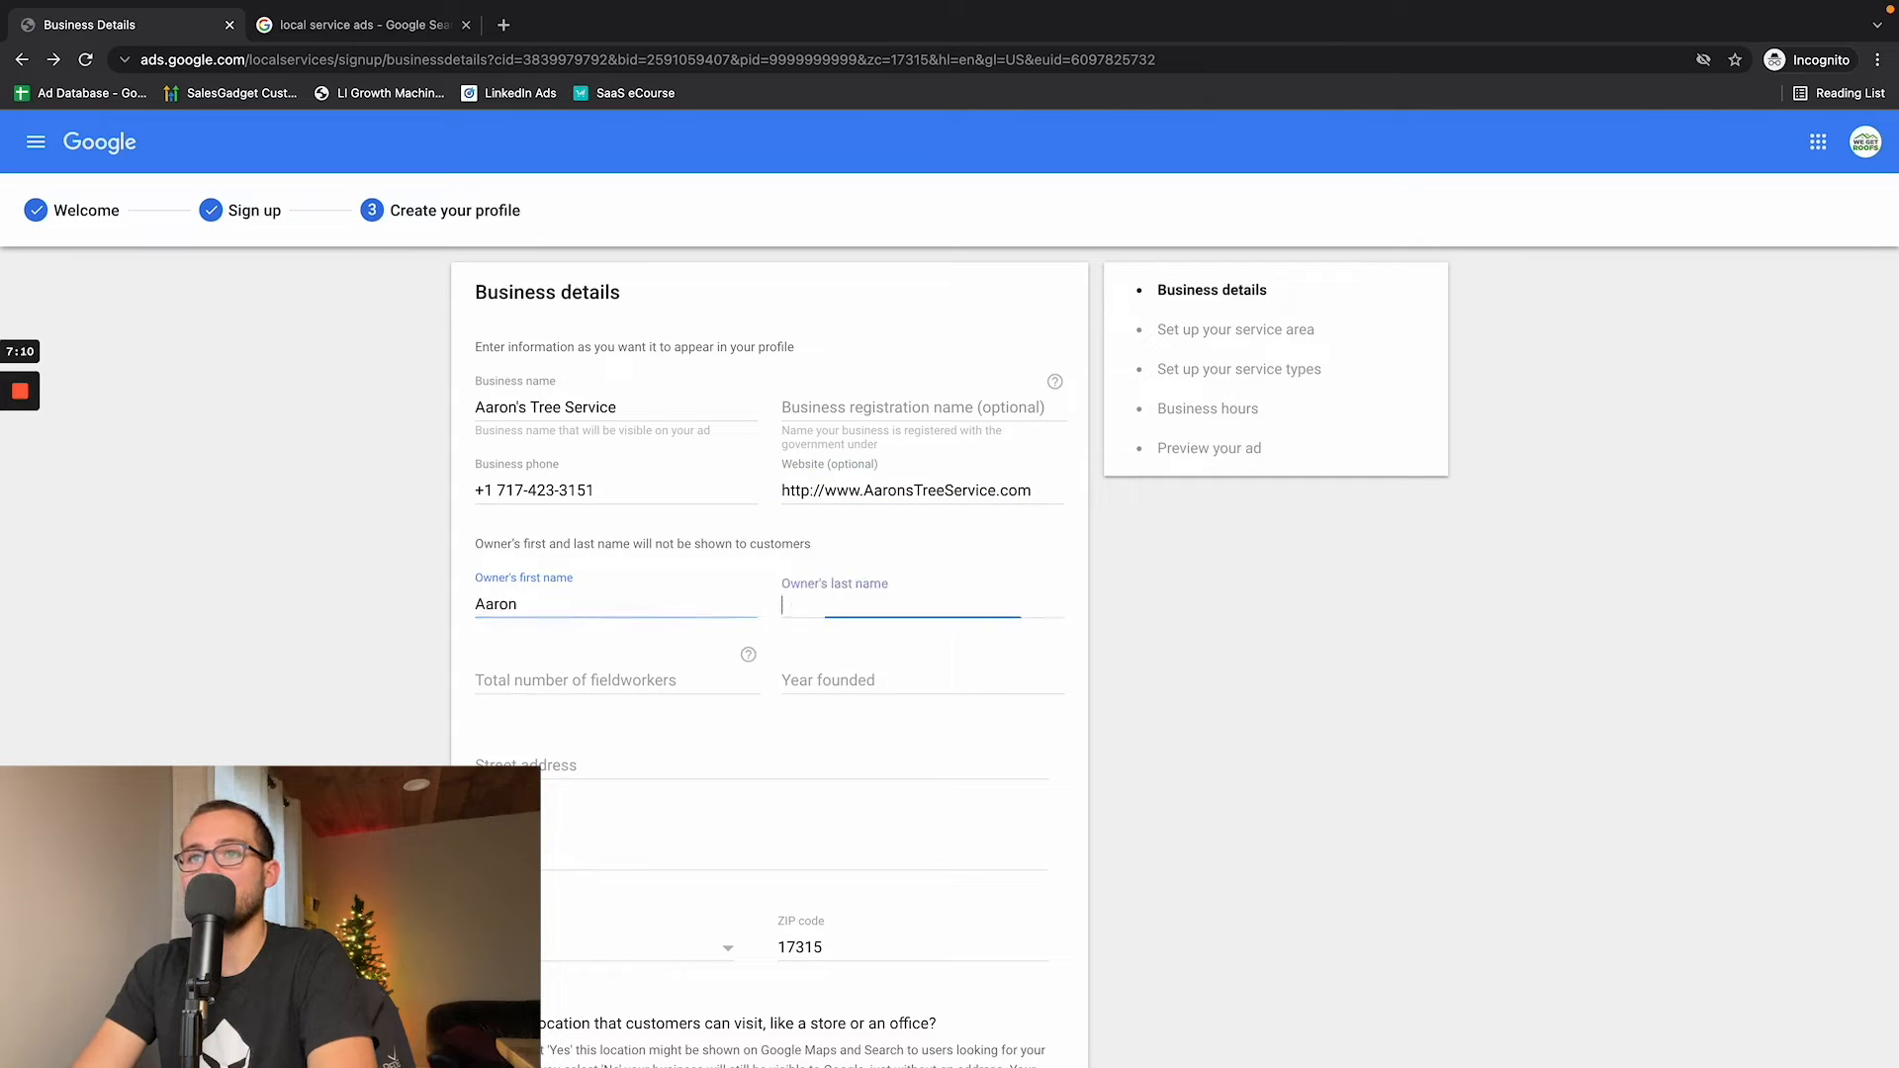
key("Tab")
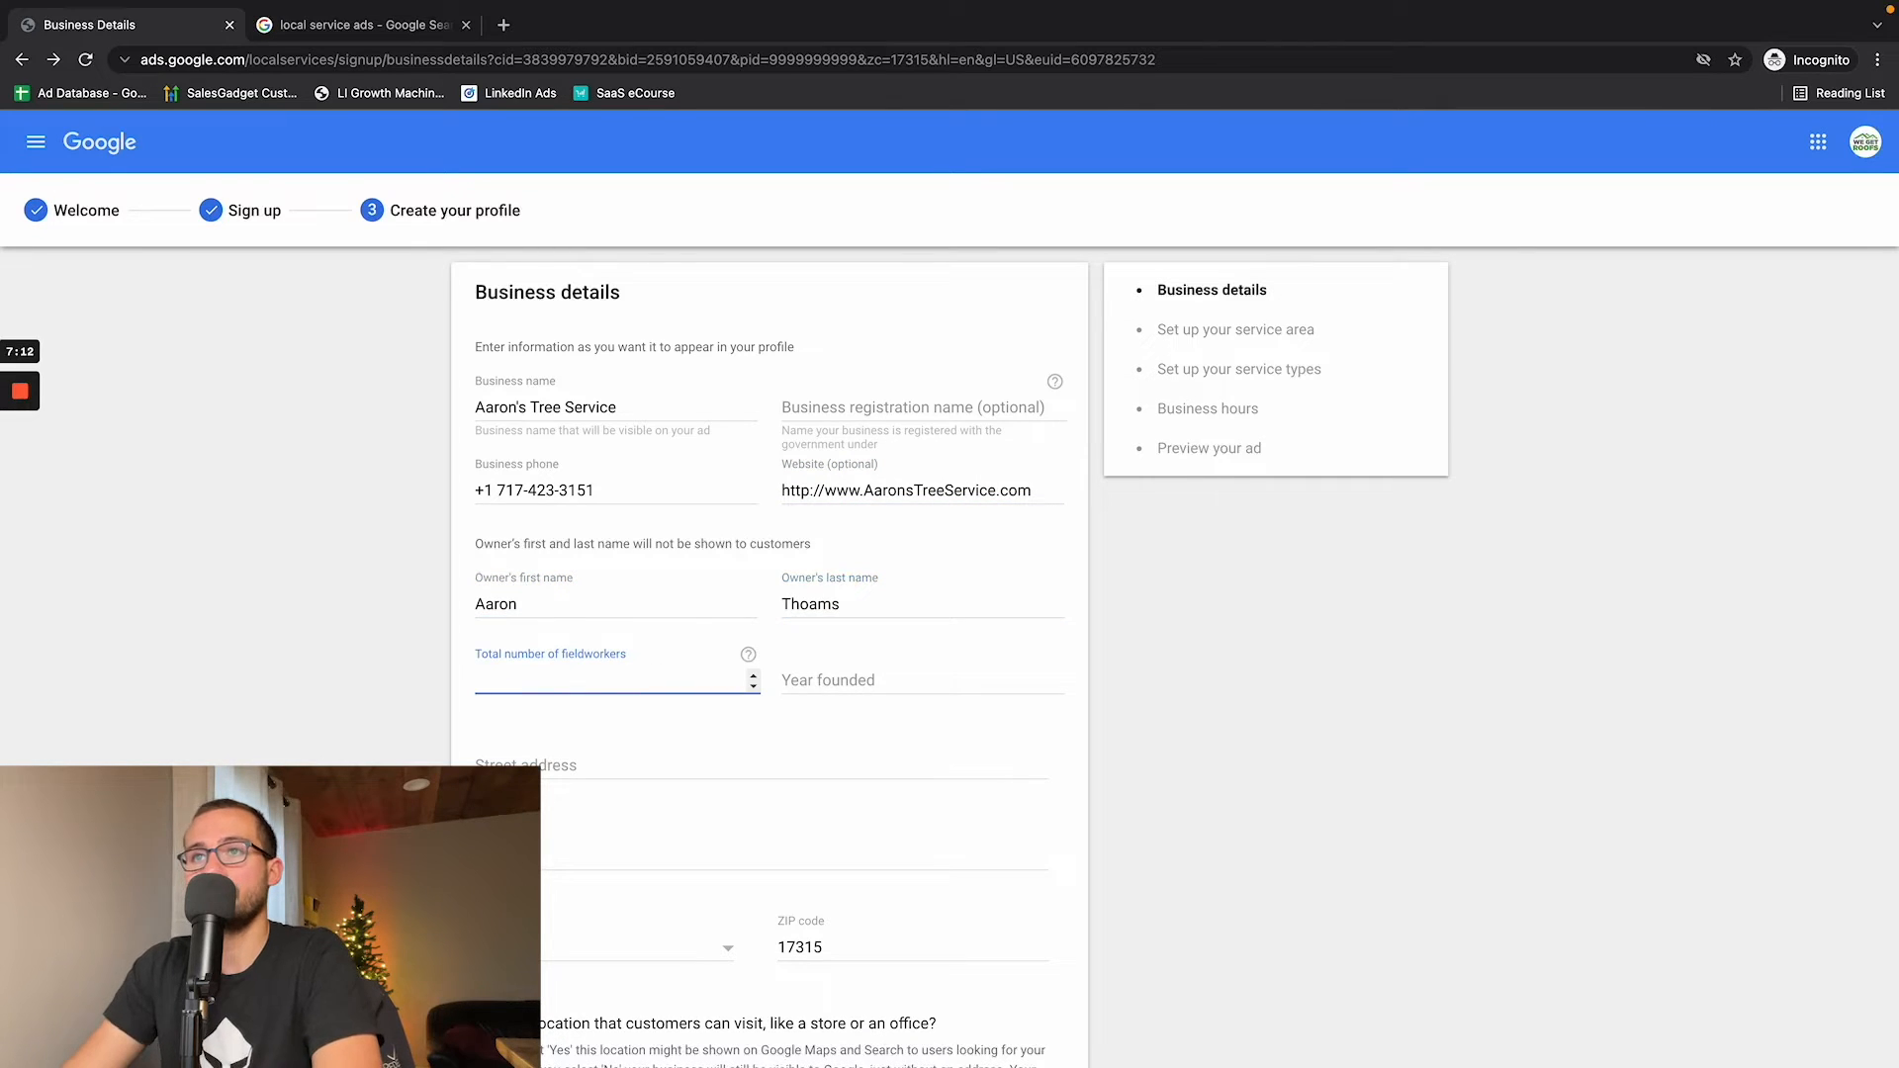
left_click(837, 605)
key("BackSpace")
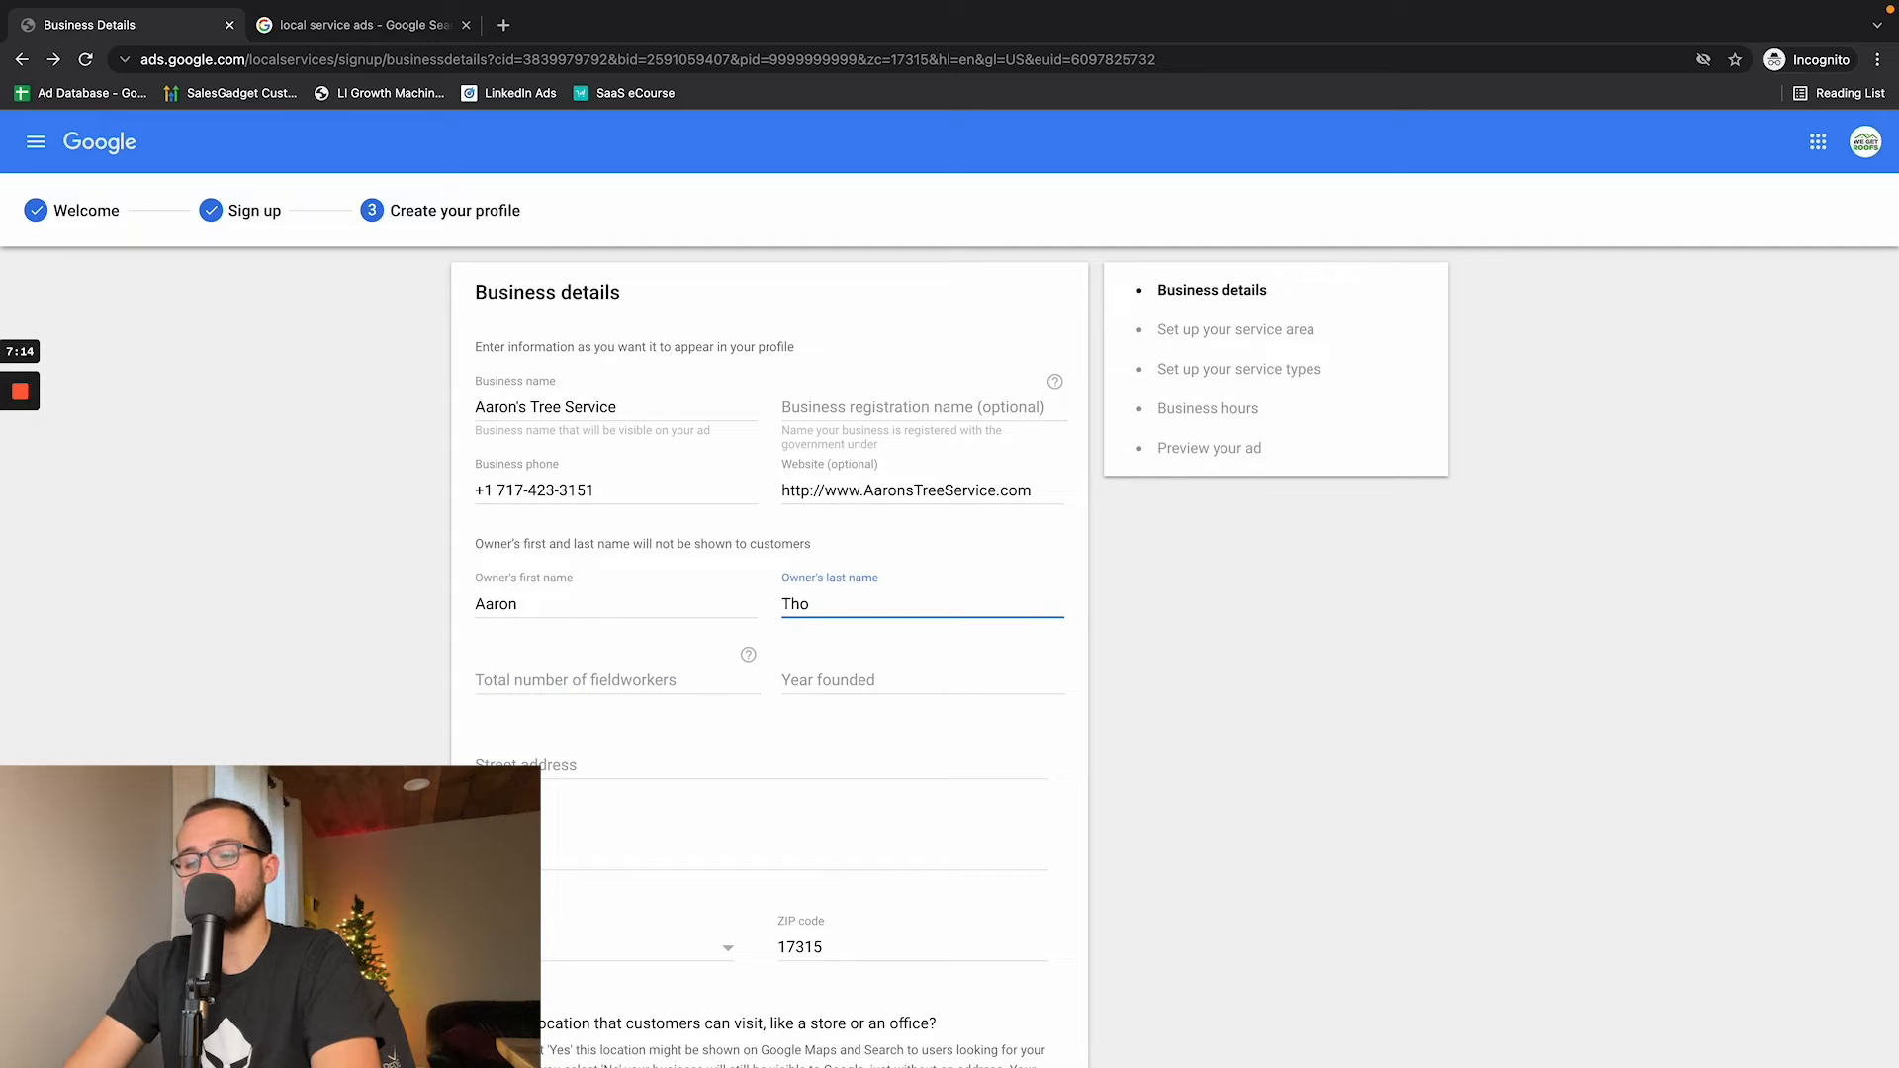
type("mas")
key("Tab")
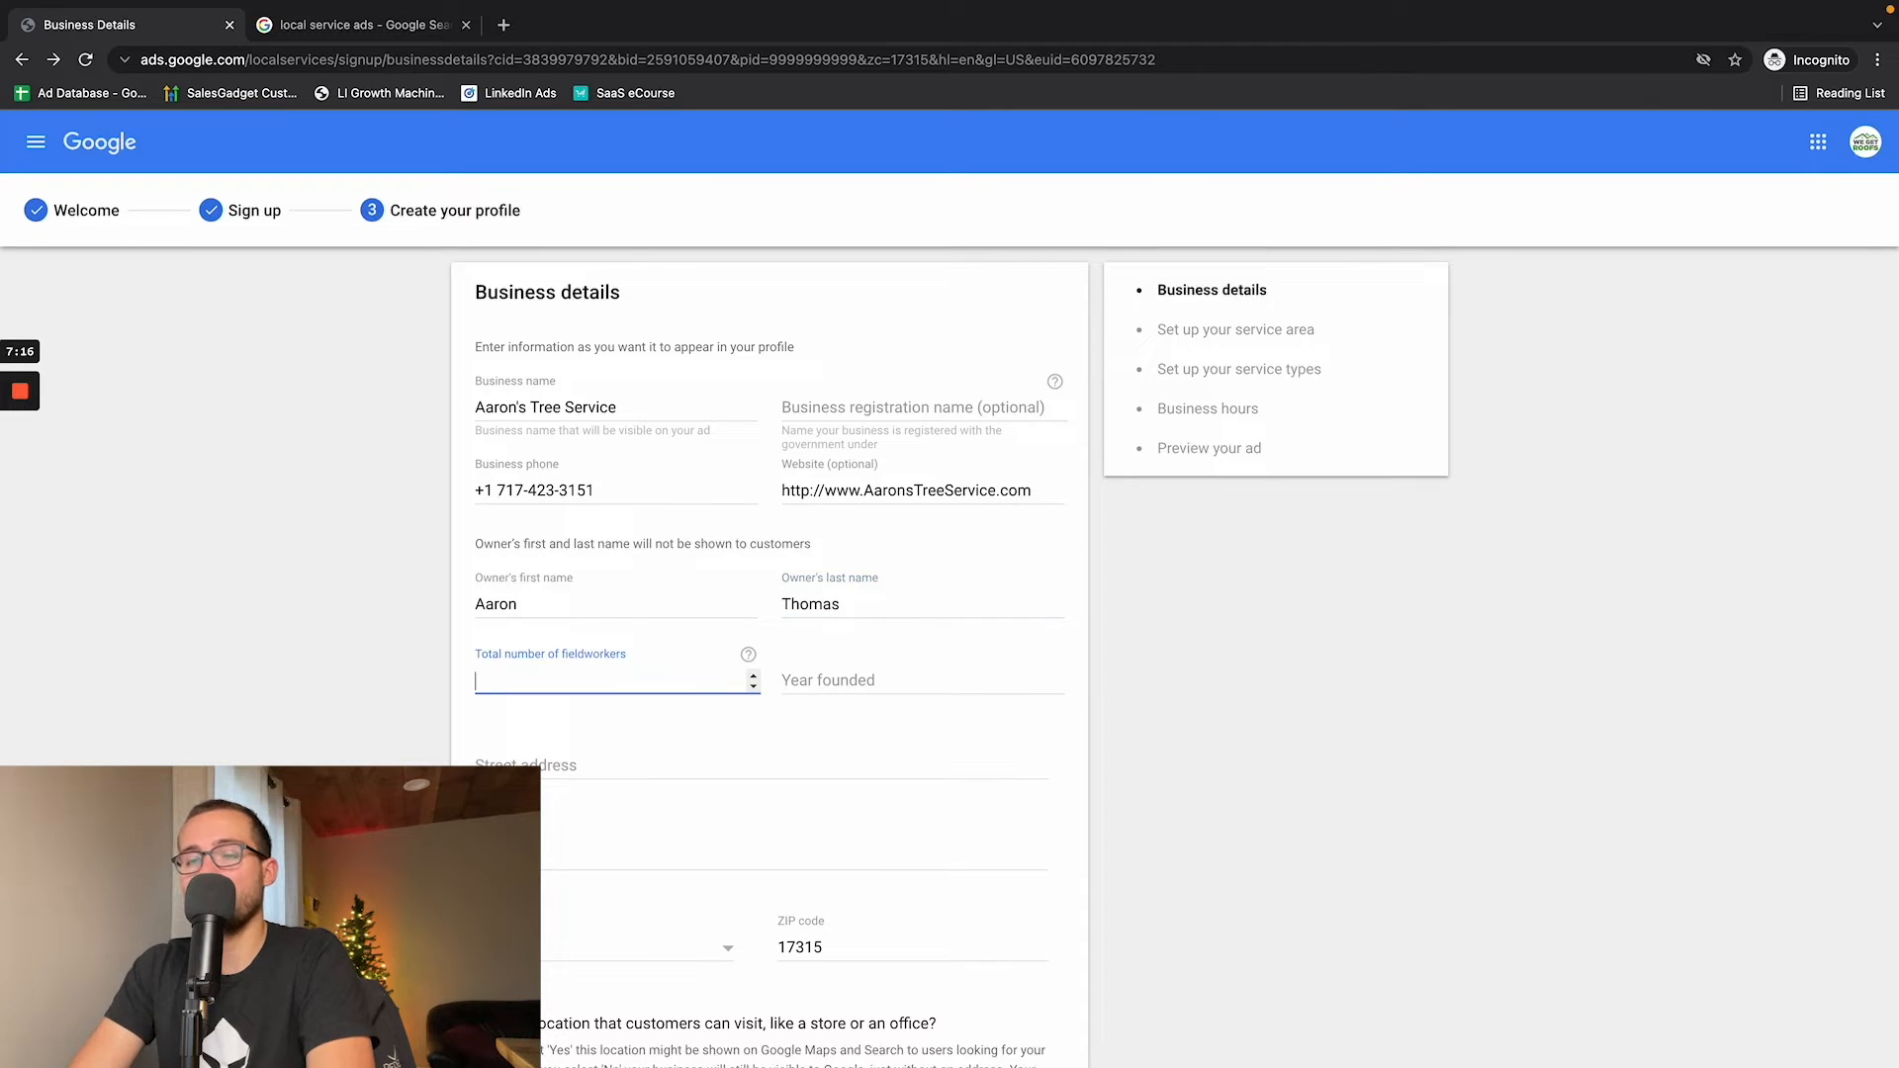
- Set the total number of fieldworkers to 20 and the year founded to 2002 in the business details
key("Tab")
type("2002")
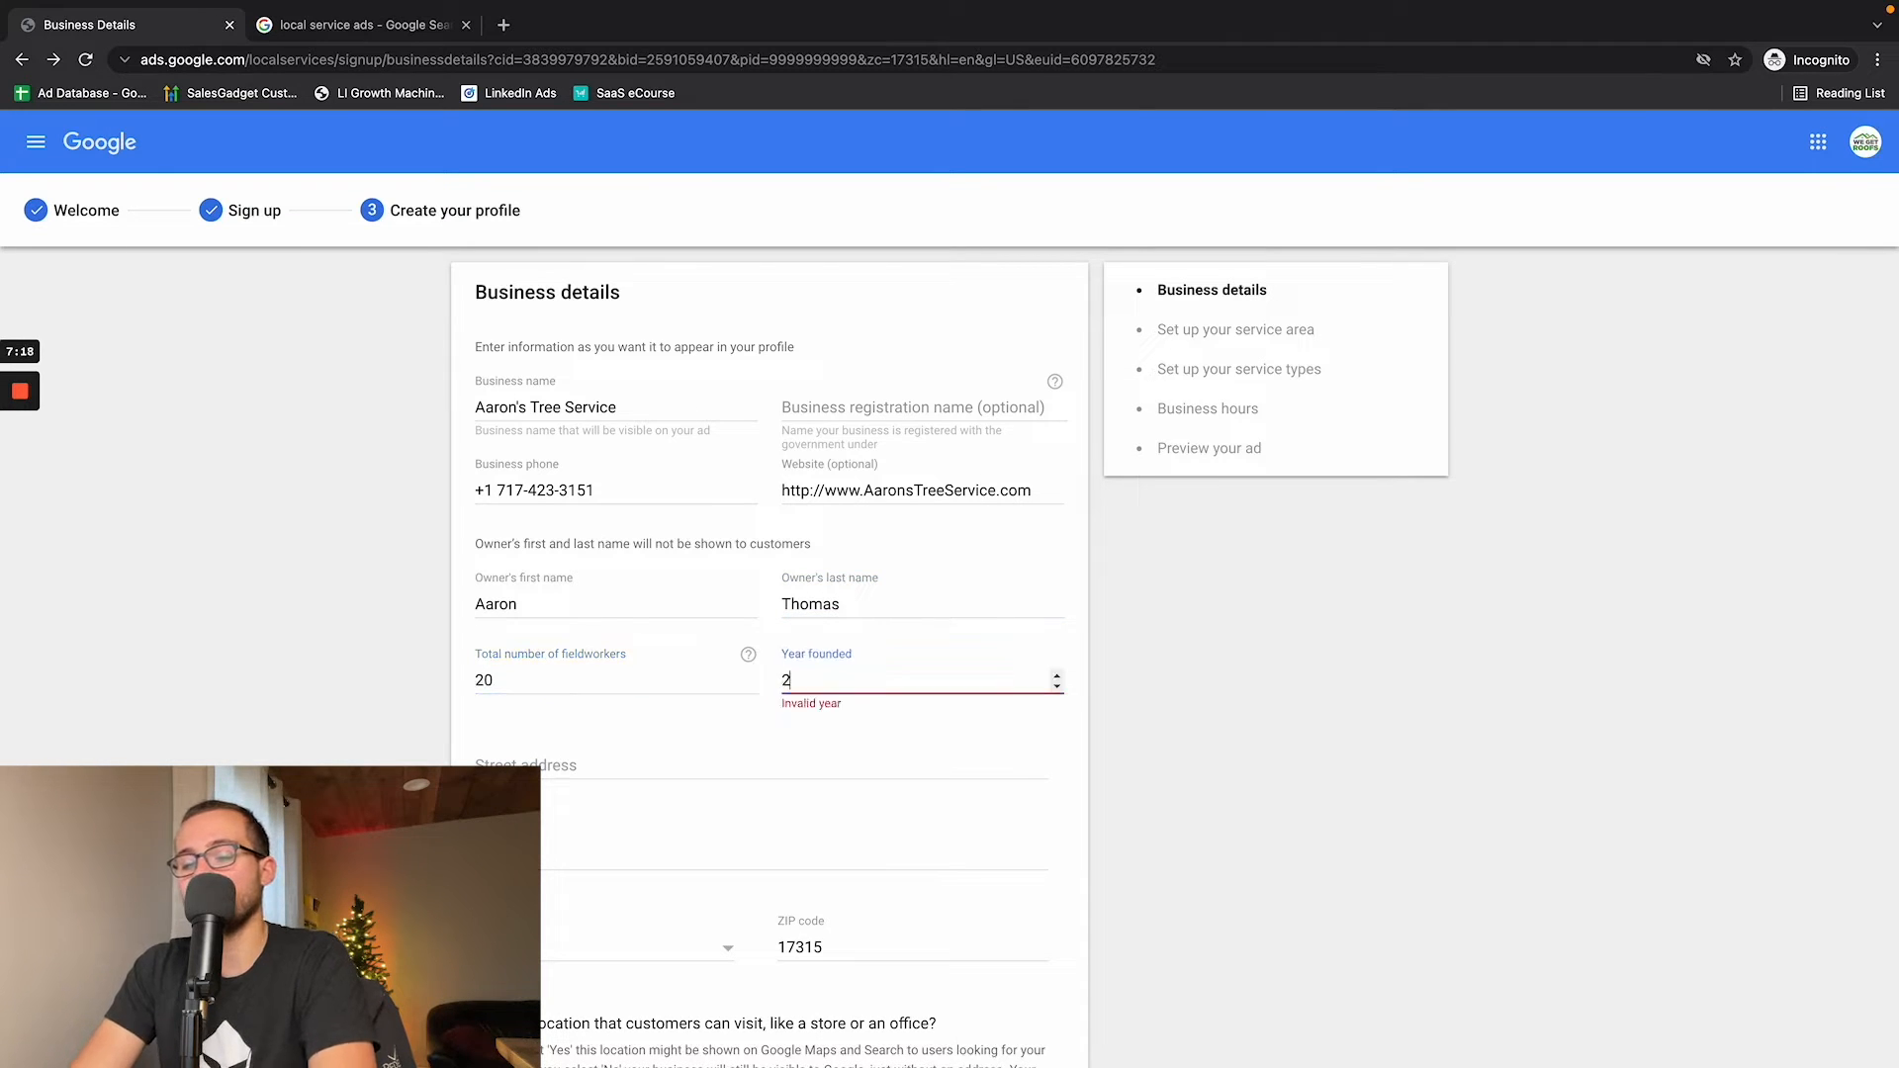
key("Tab")
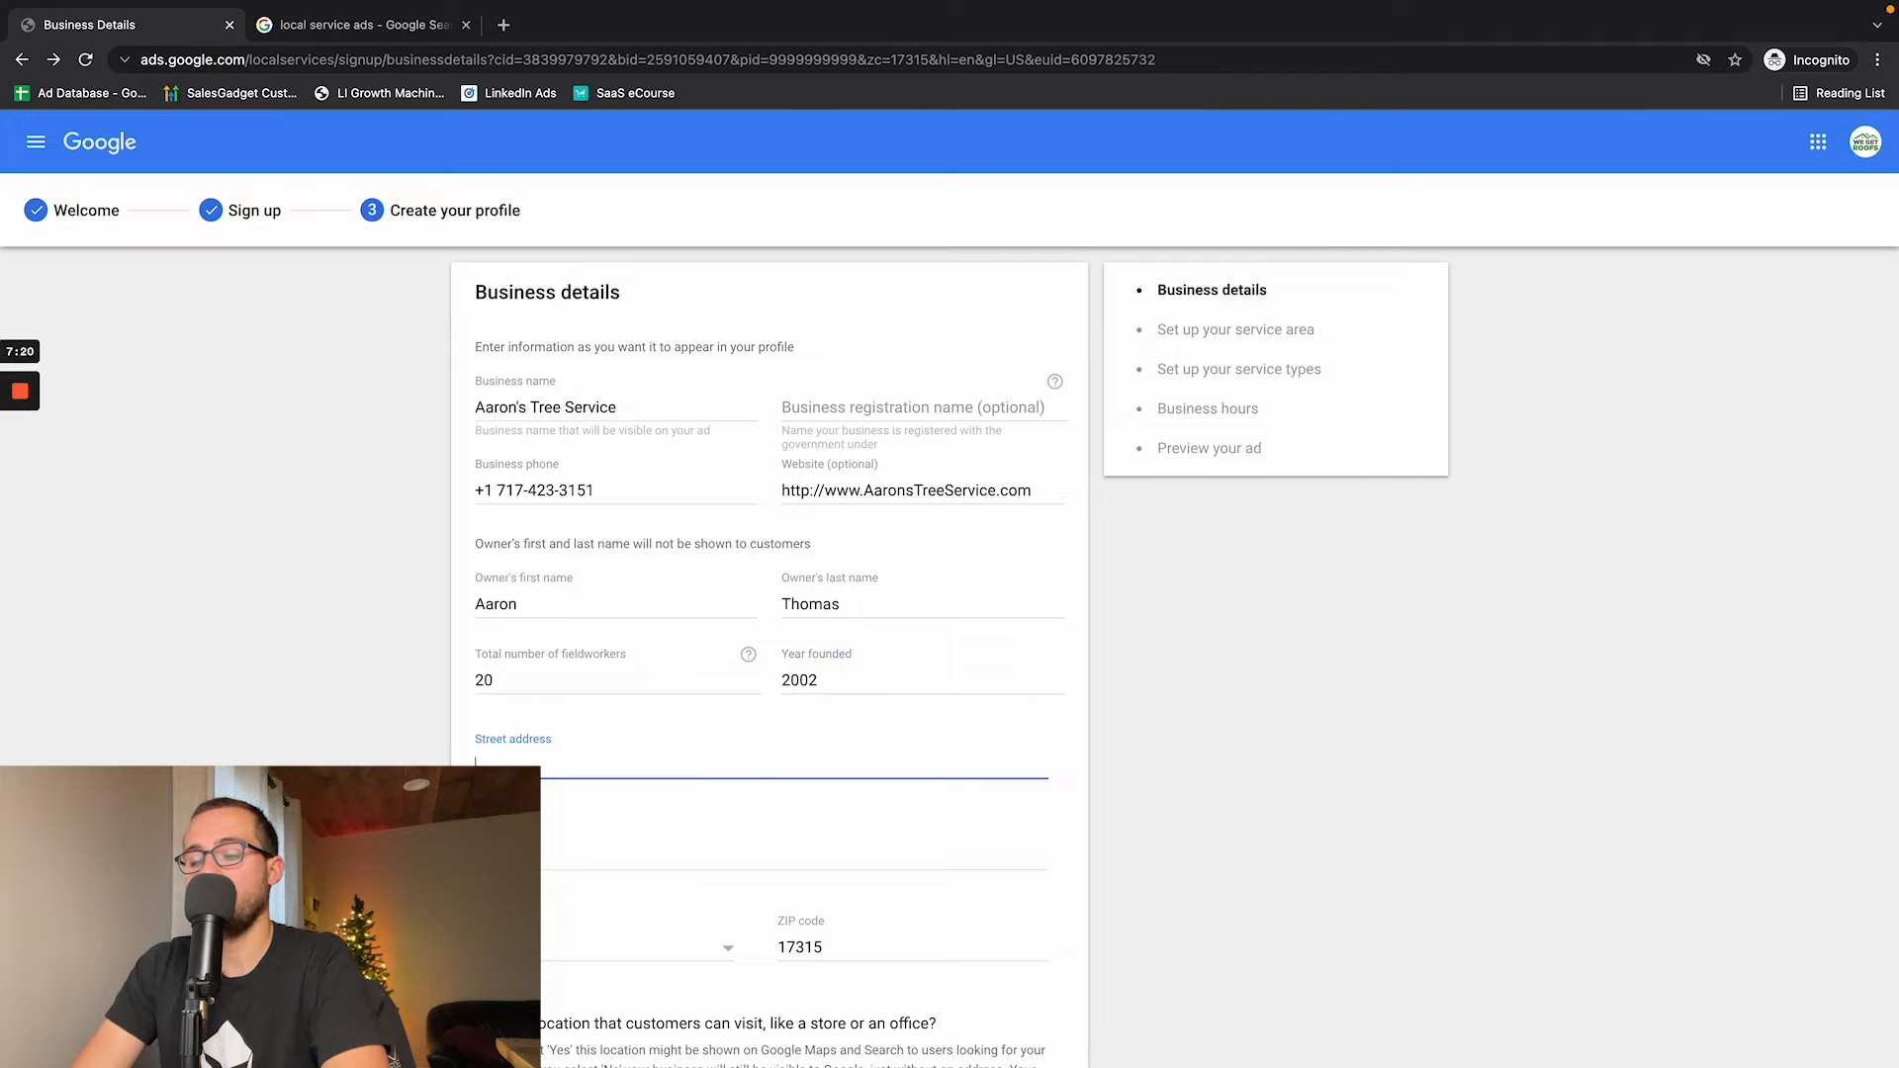
- Fill in the business's street address from the first address suggestion and continue to the service area setup
type("123 Main ")
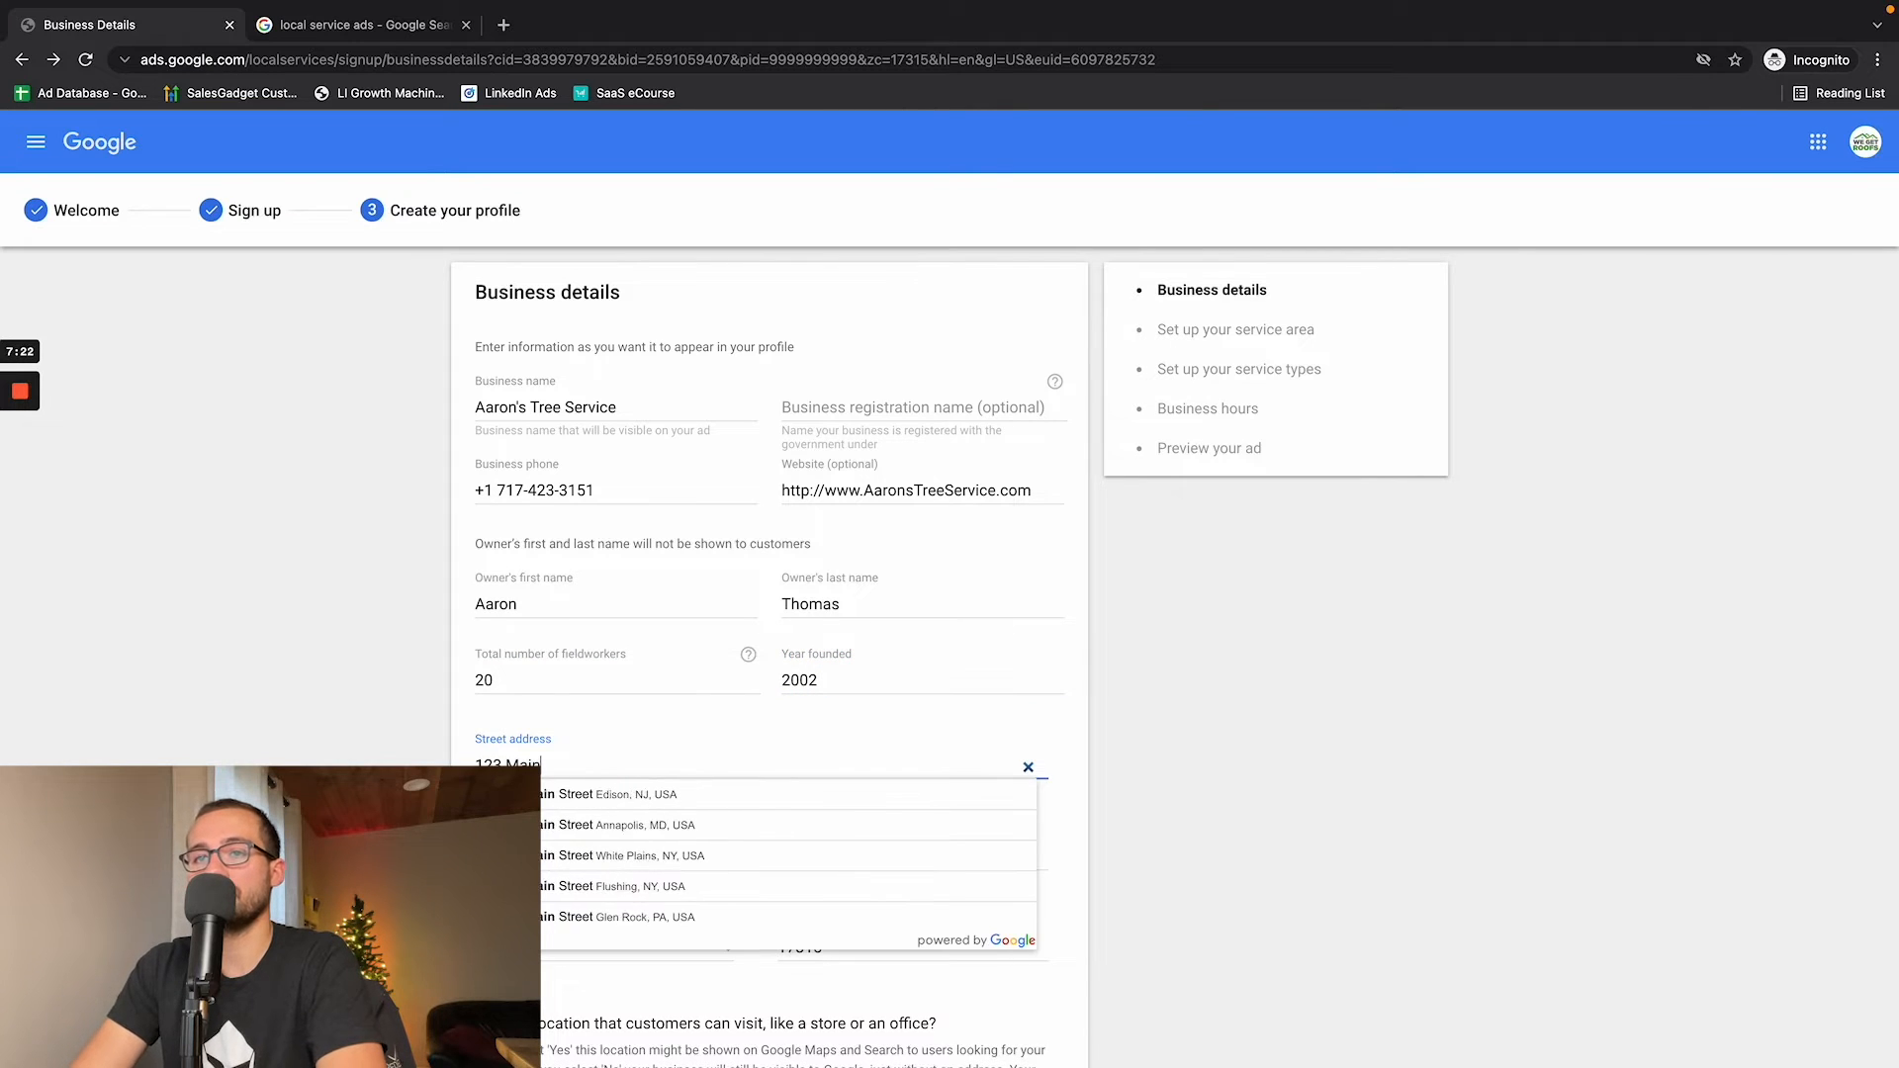
type("St")
left_click(601, 801)
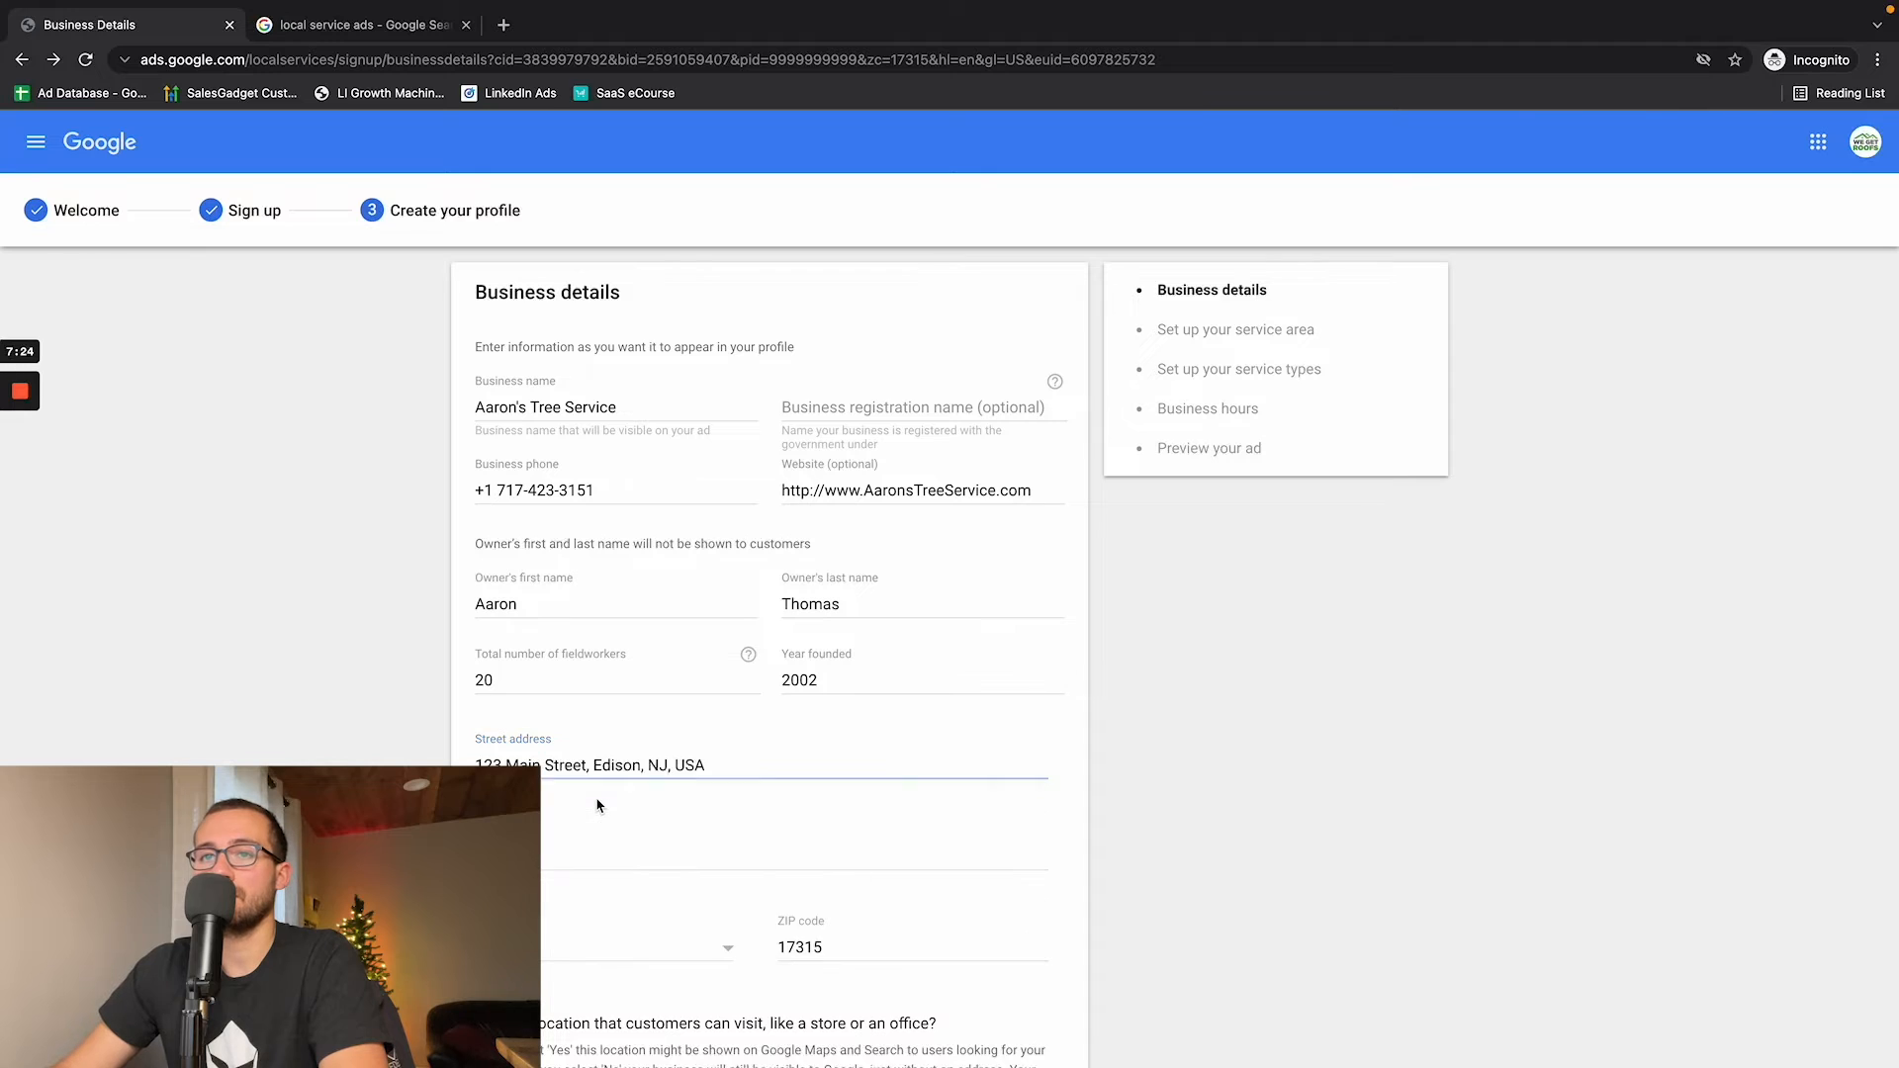
scroll(614, 804, "down", 5)
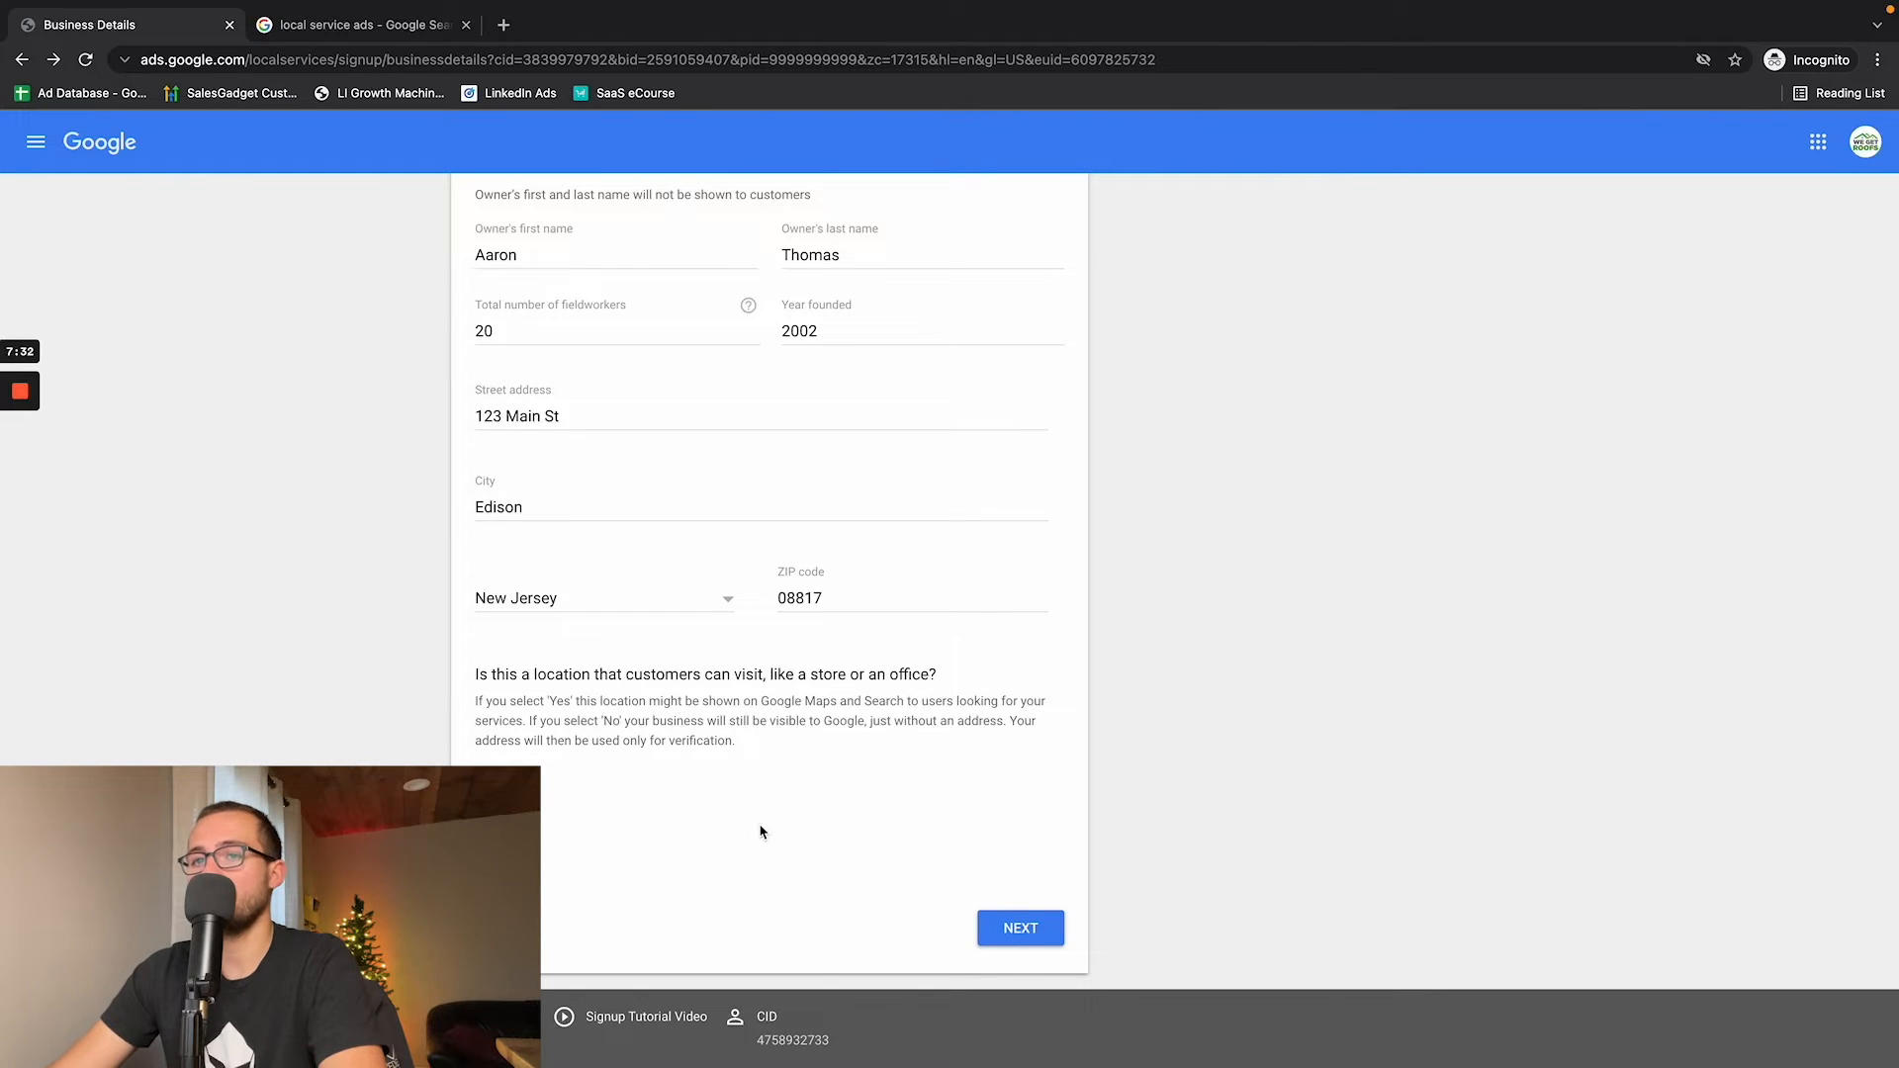
left_click(1013, 935)
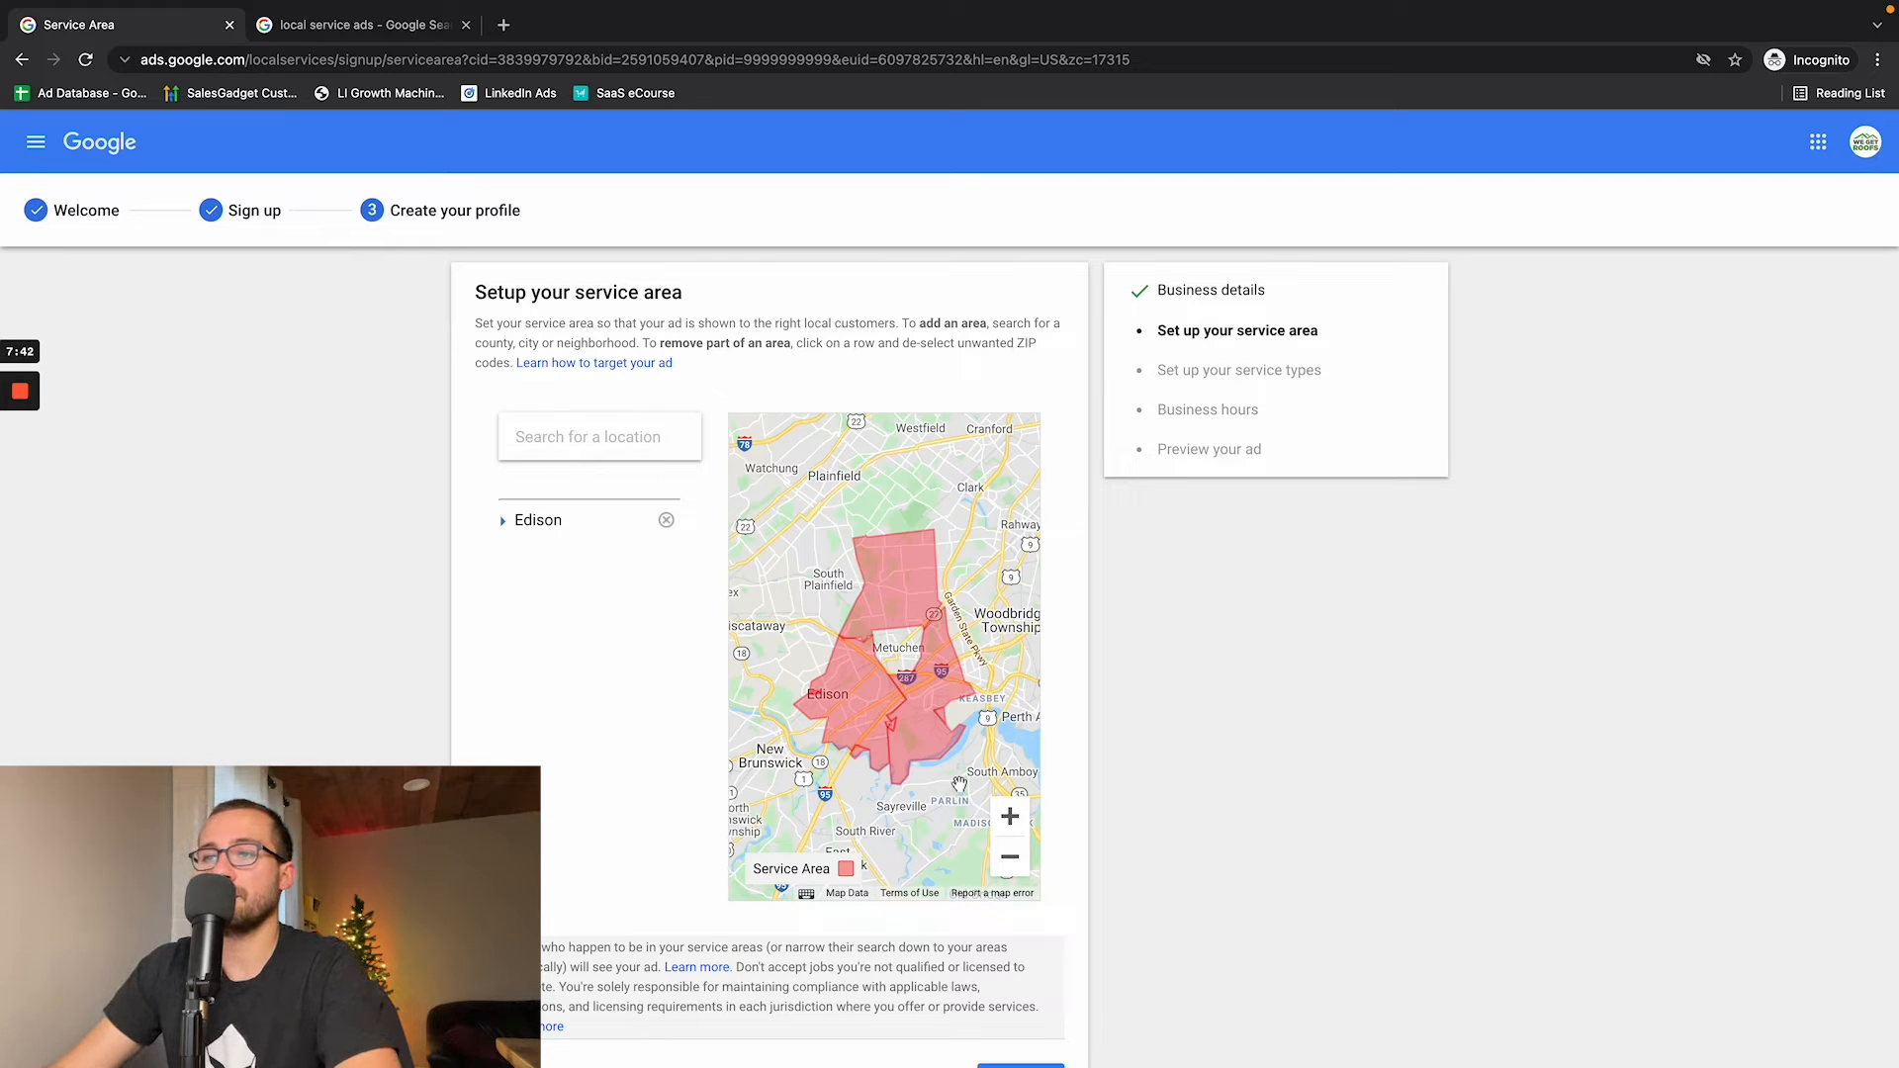
- Add Linden, NJ, USA and Newark, NJ, USA to the service area
left_click(1010, 860)
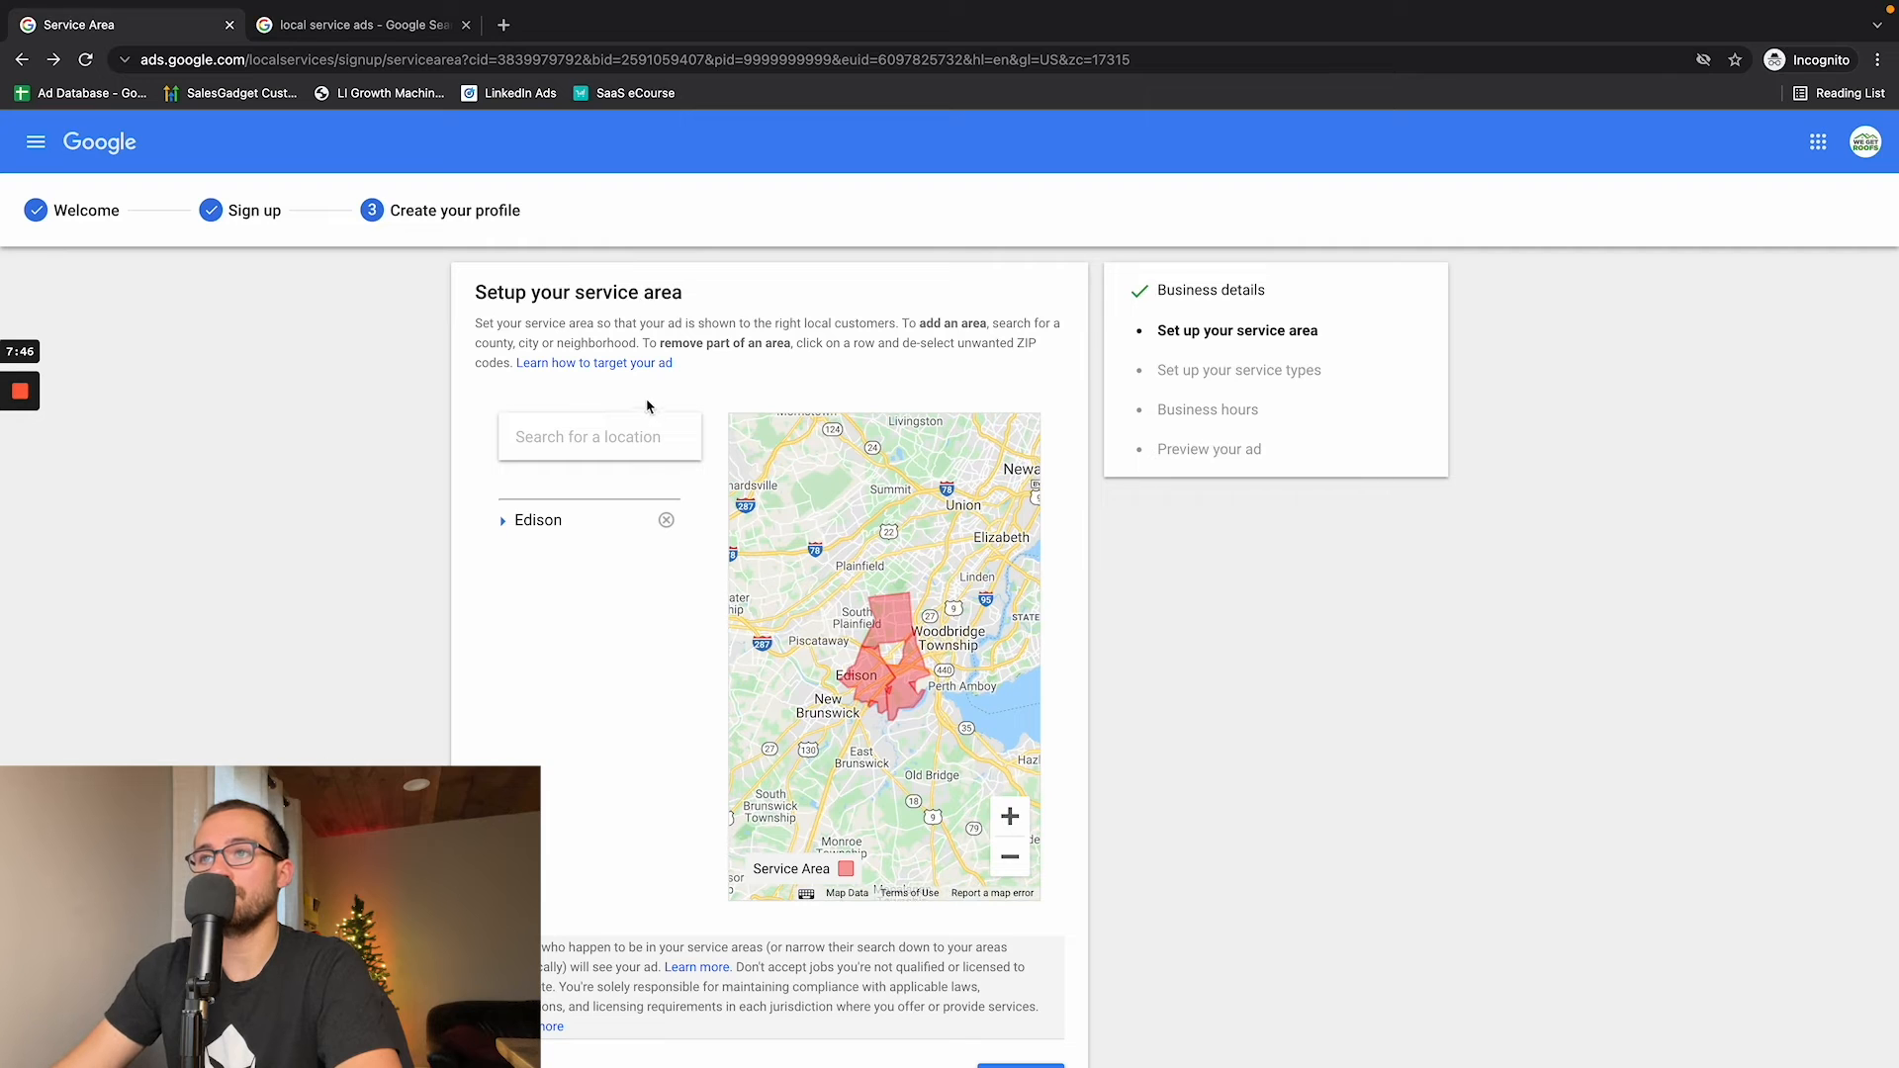
left_click(585, 444)
type("L")
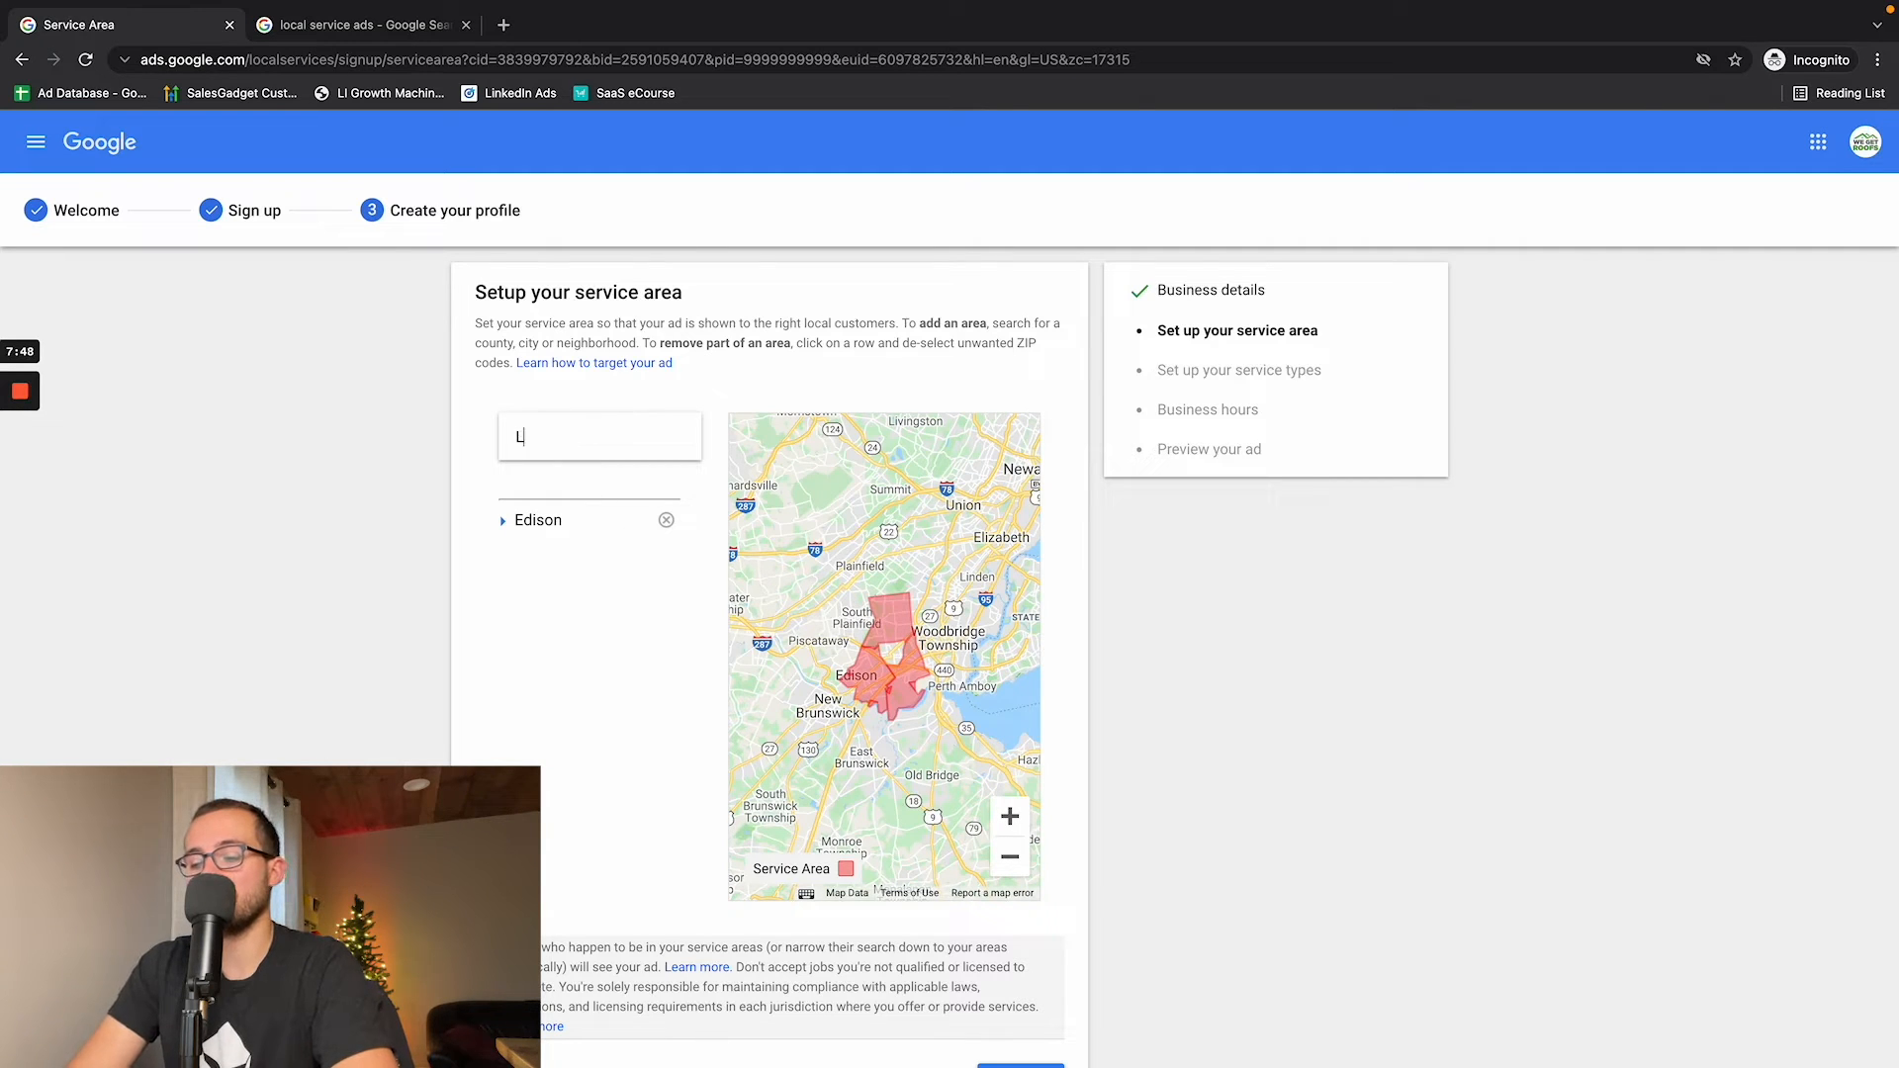
type("inden")
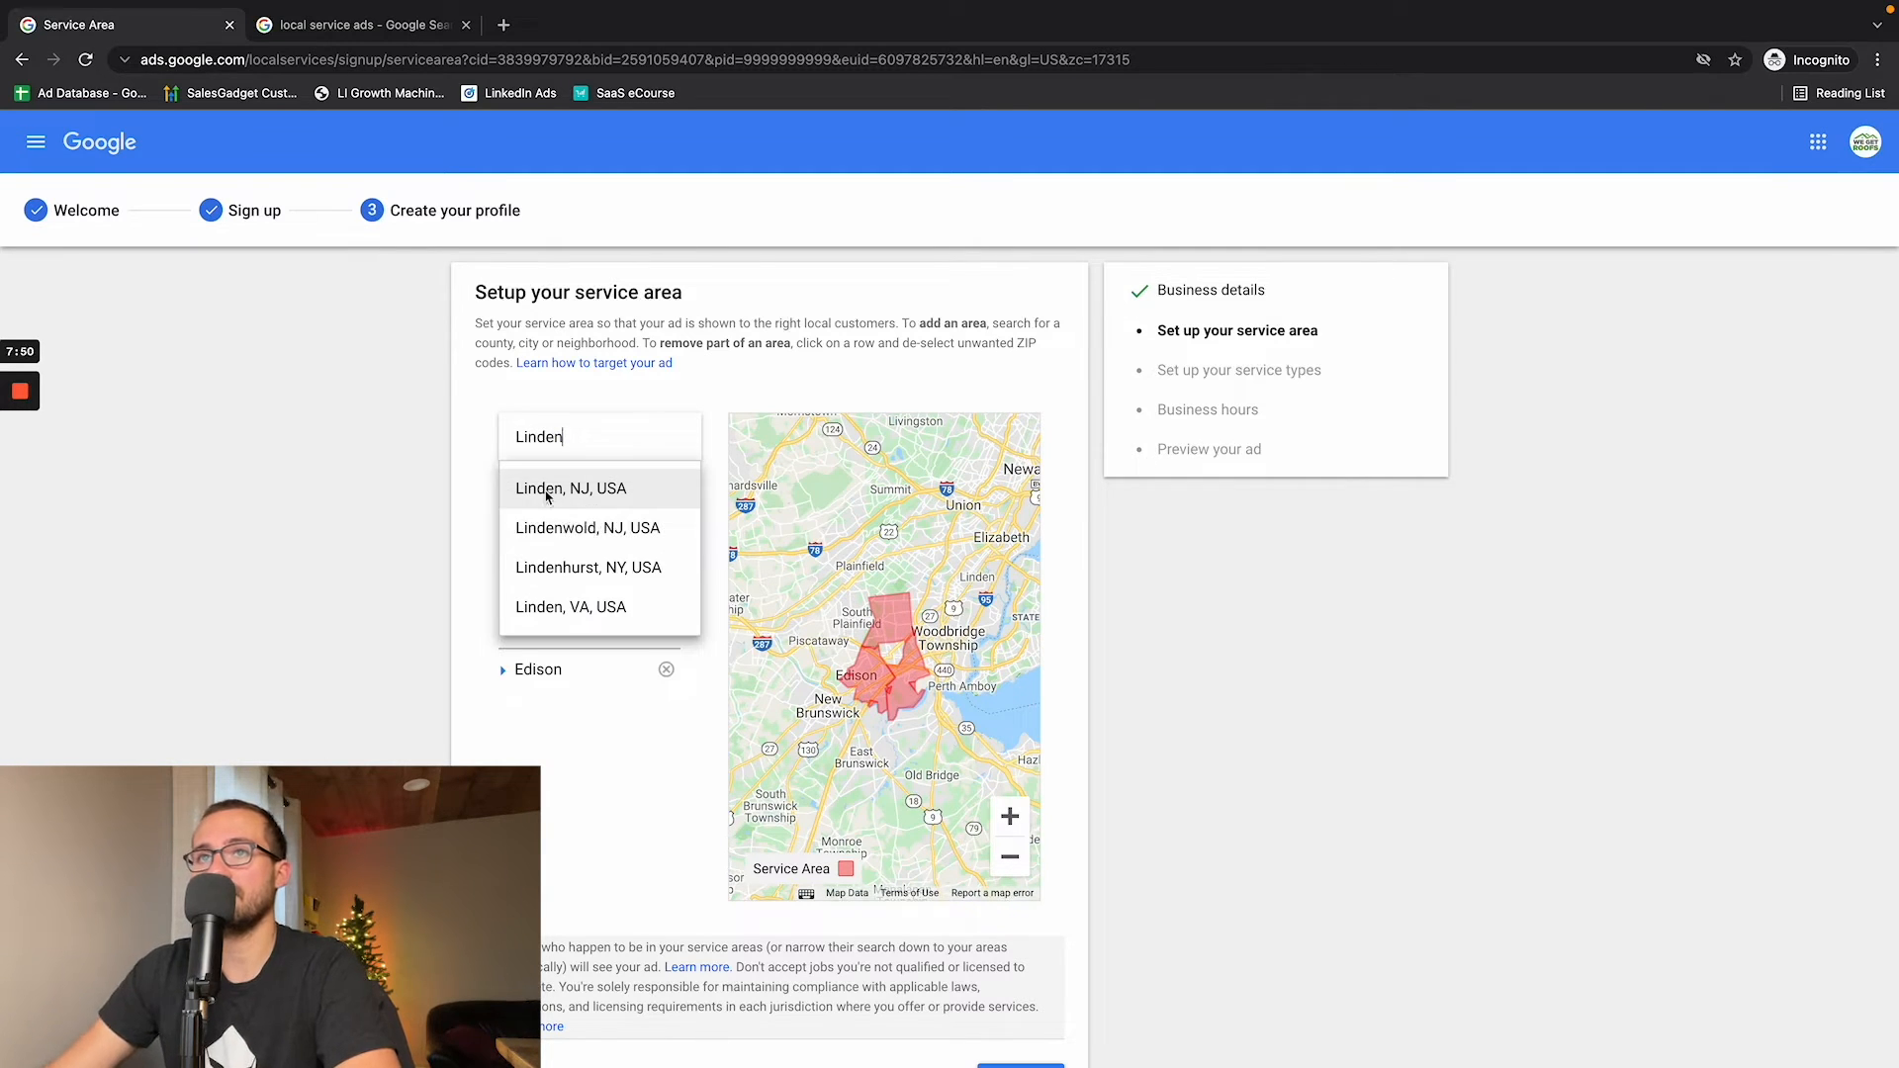
left_click(547, 495)
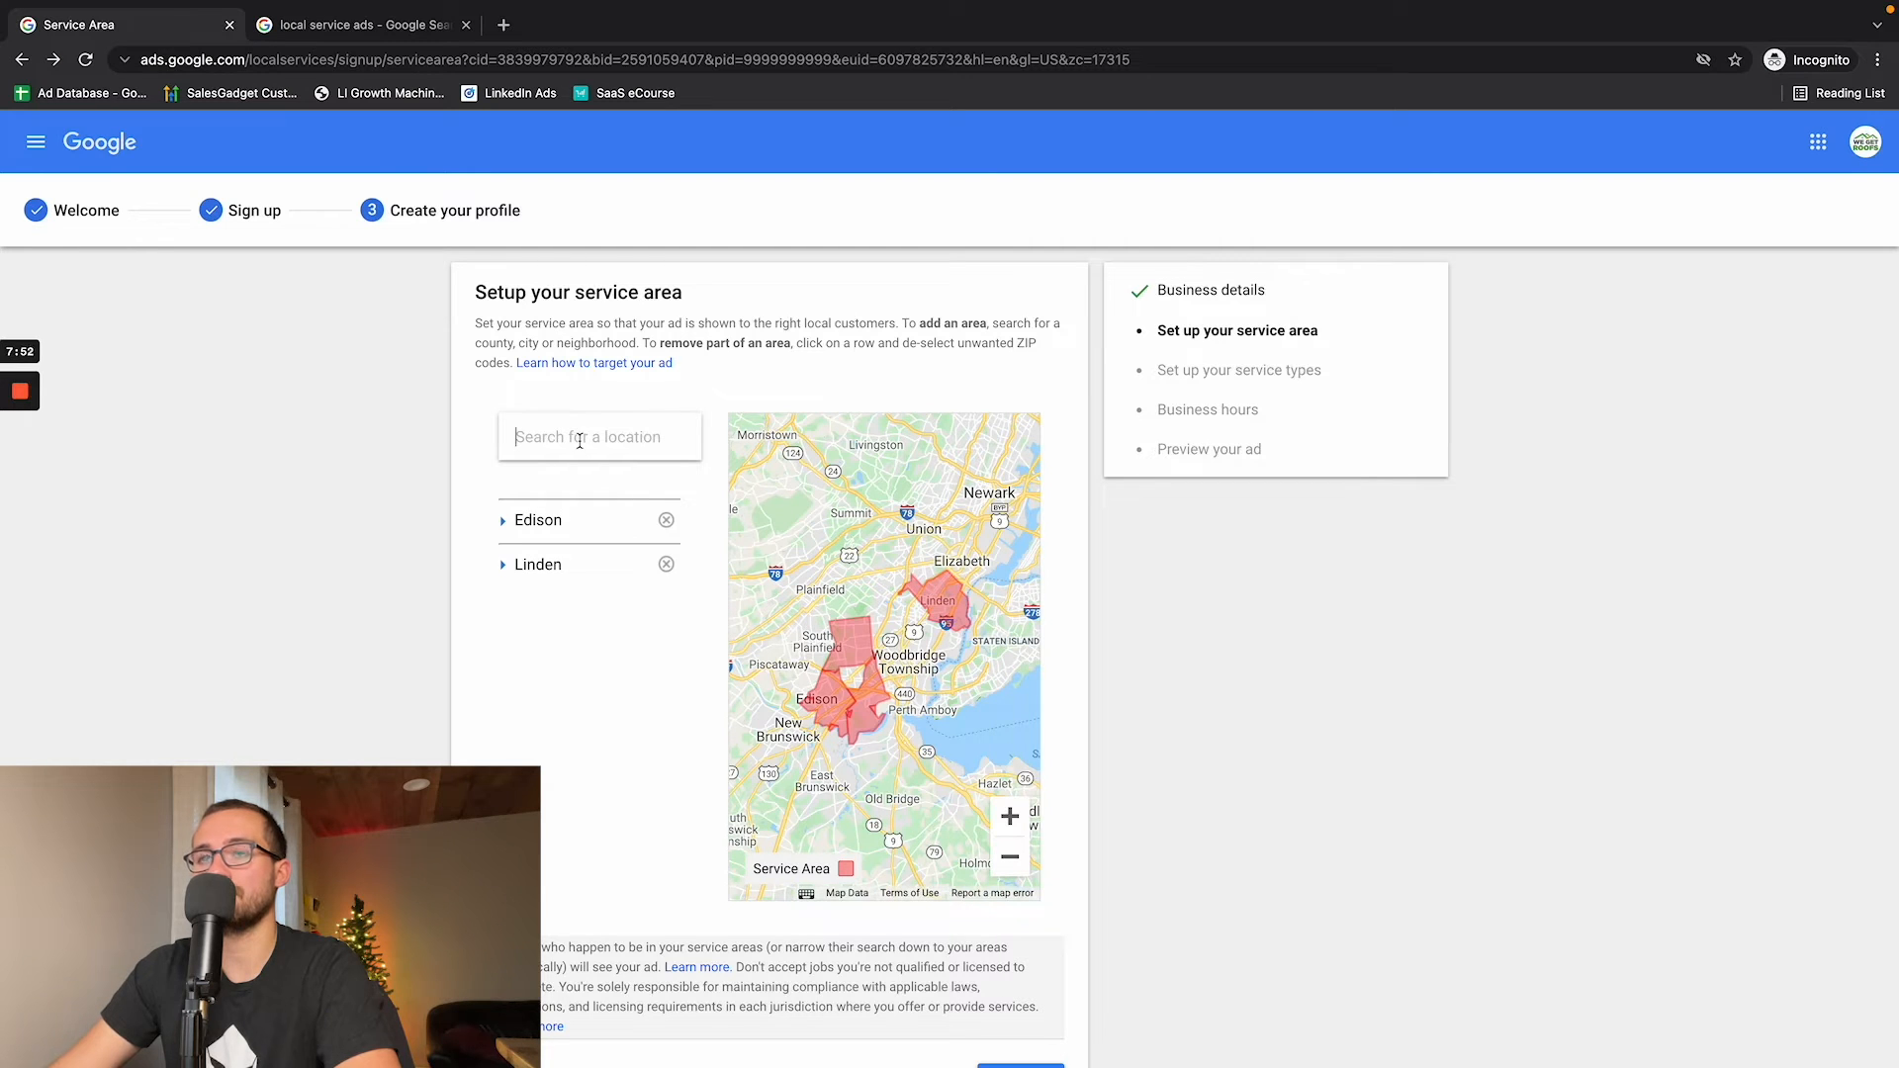
type("Newark")
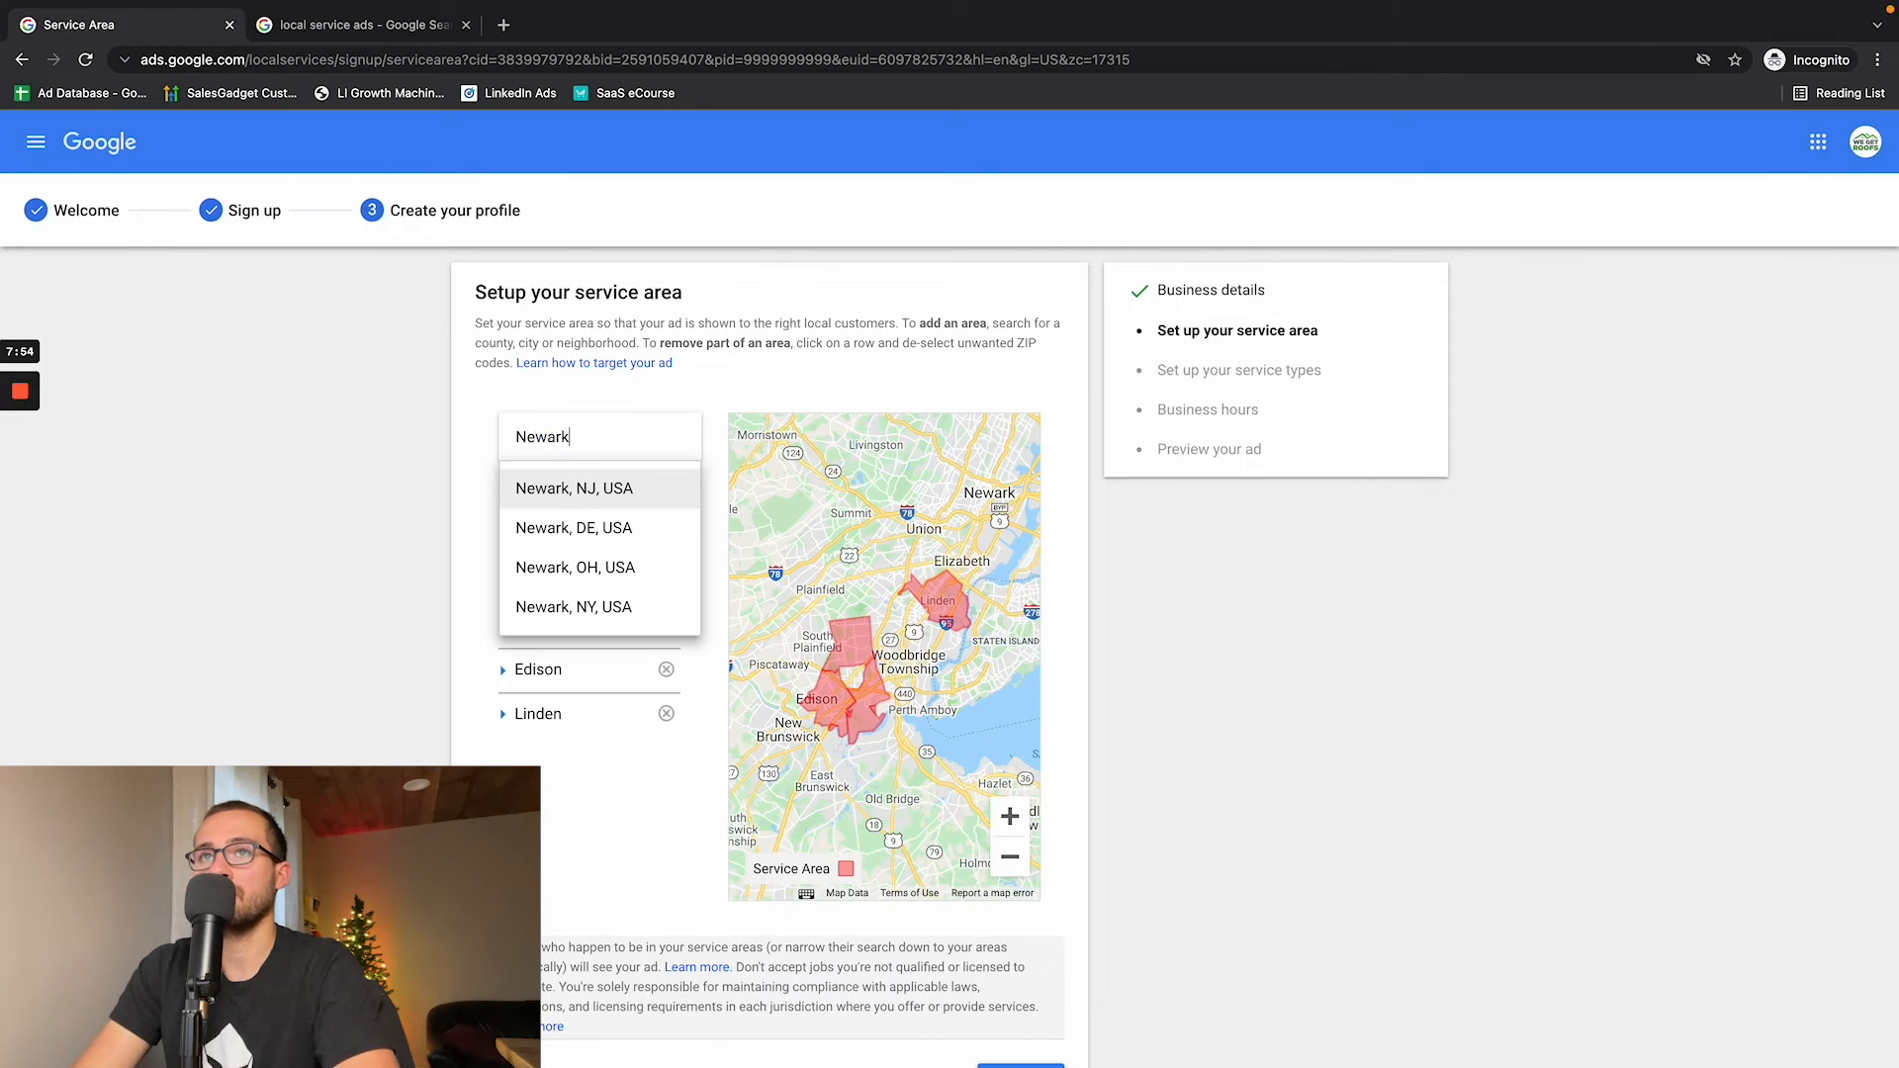
left_click(552, 494)
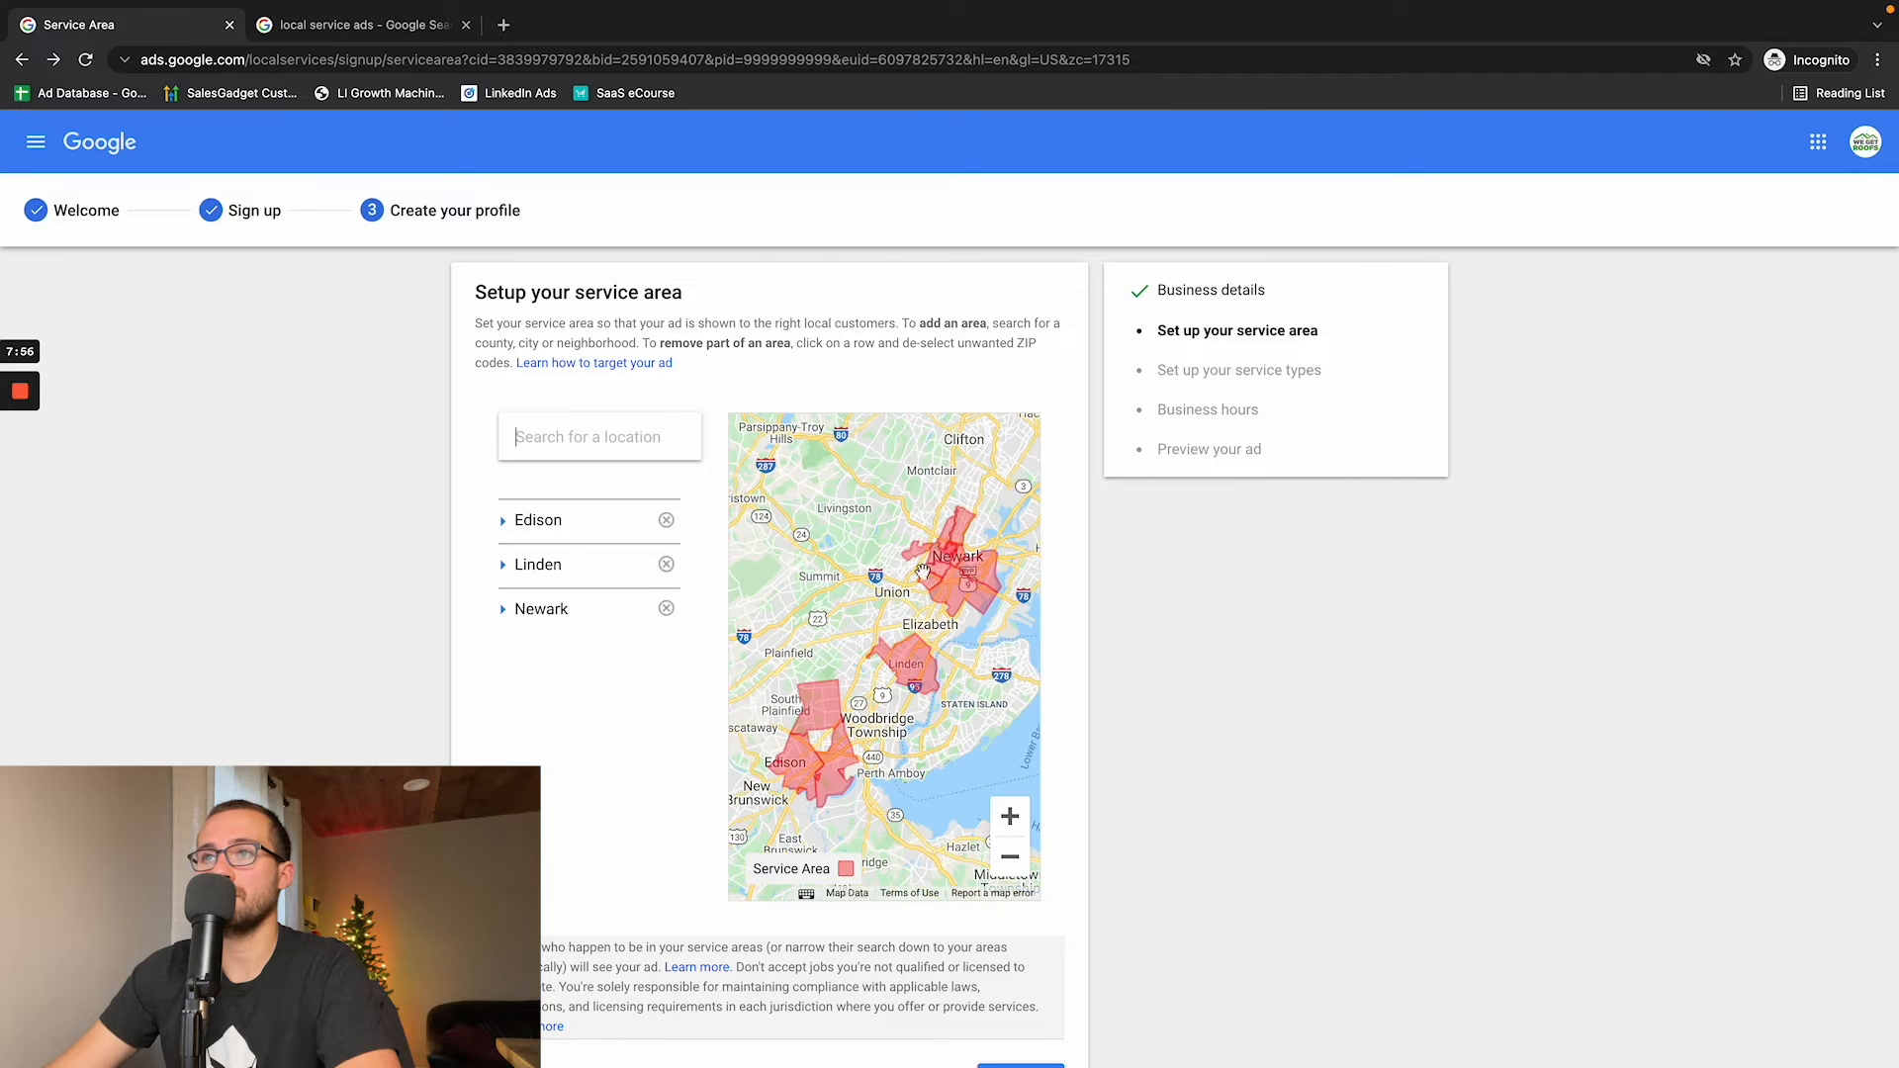
- Add Union, NJ, USA and New Brunswick, NJ, USA to the service area
left_click(582, 437)
type("Union")
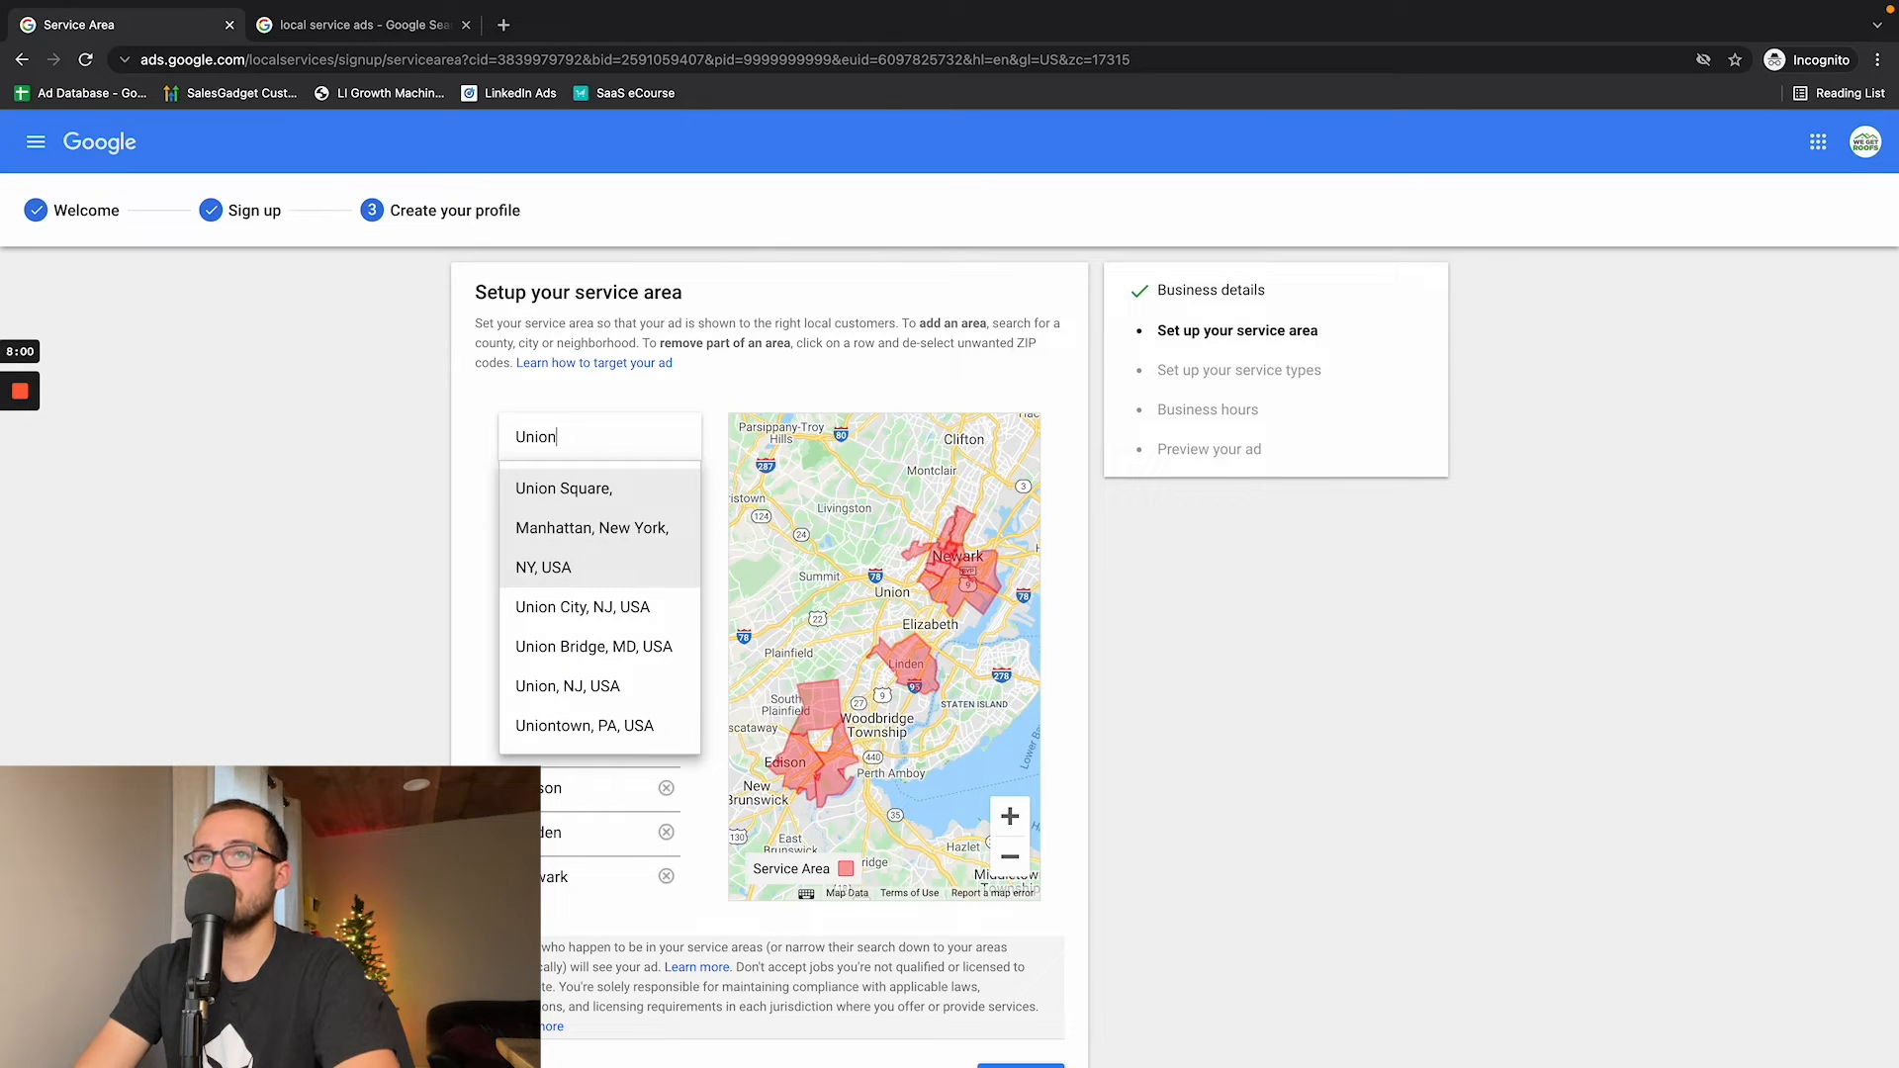
left_click(597, 687)
left_click(601, 458)
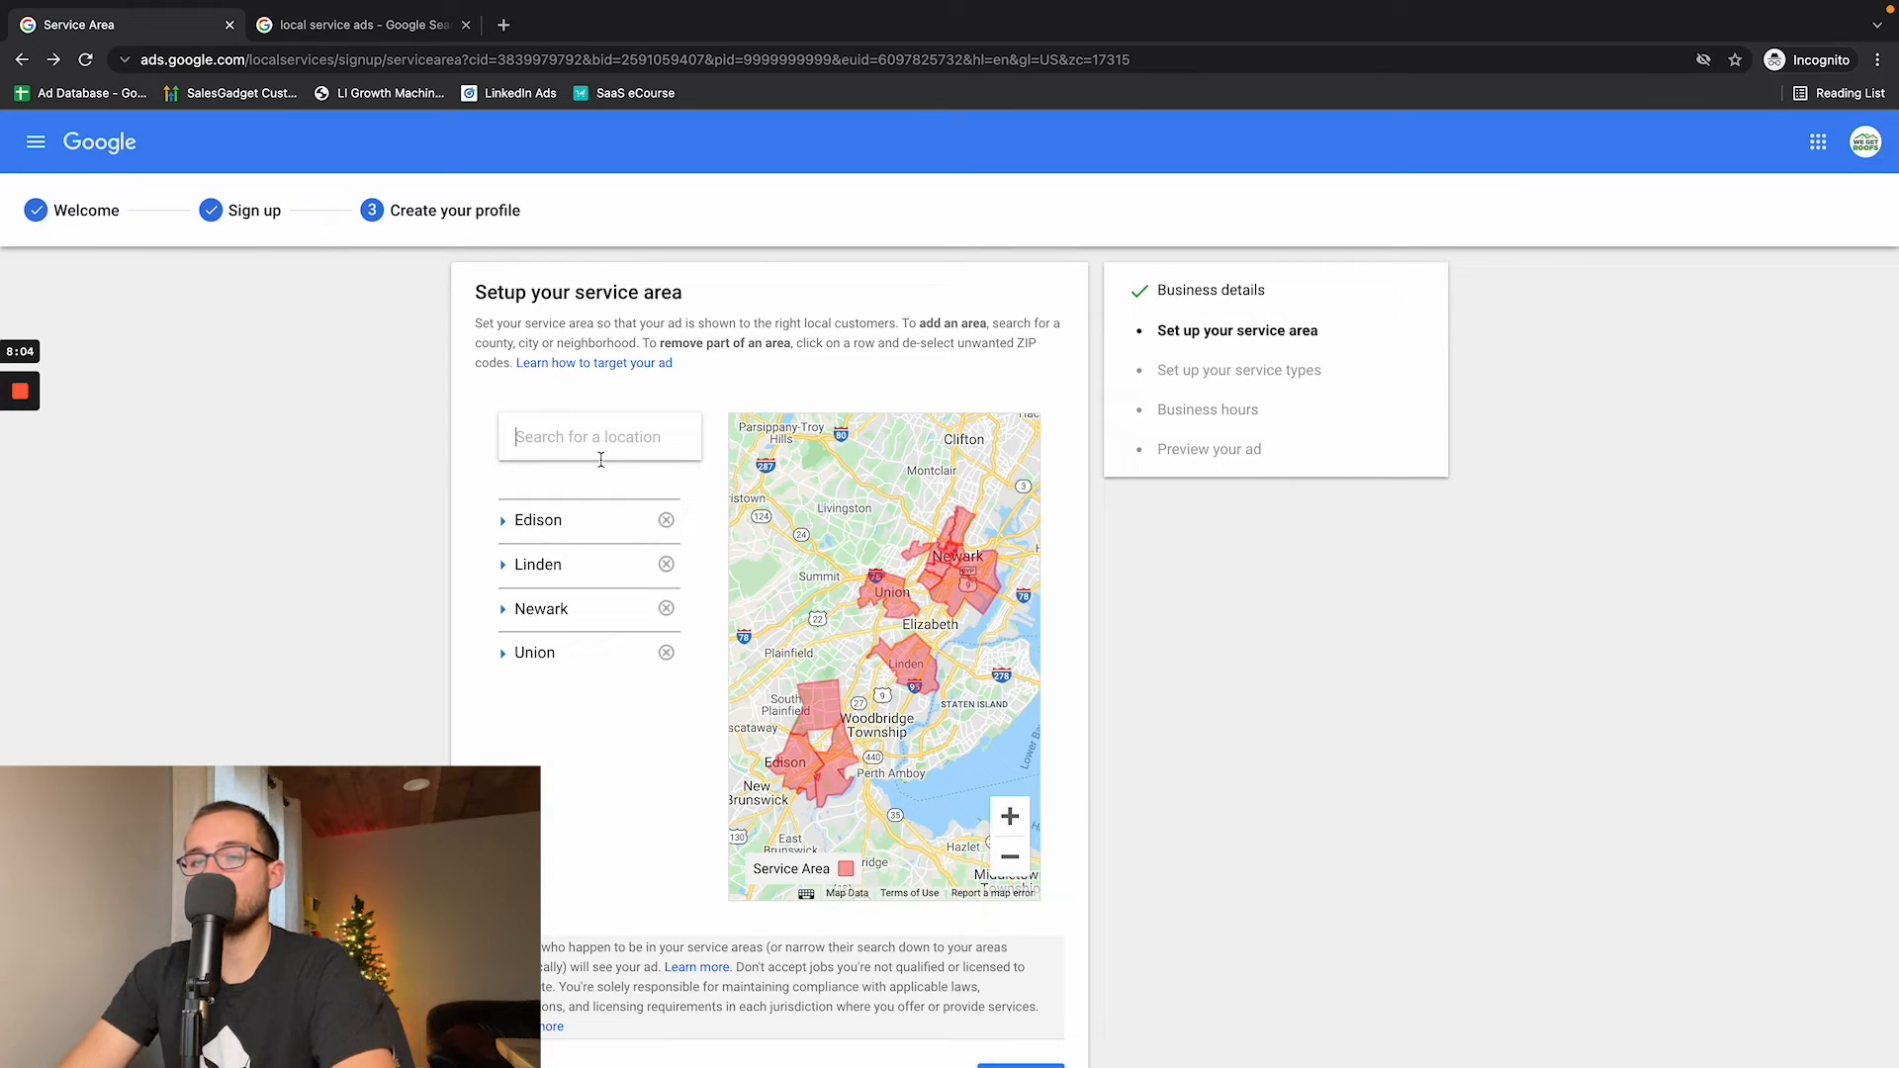
type("New ")
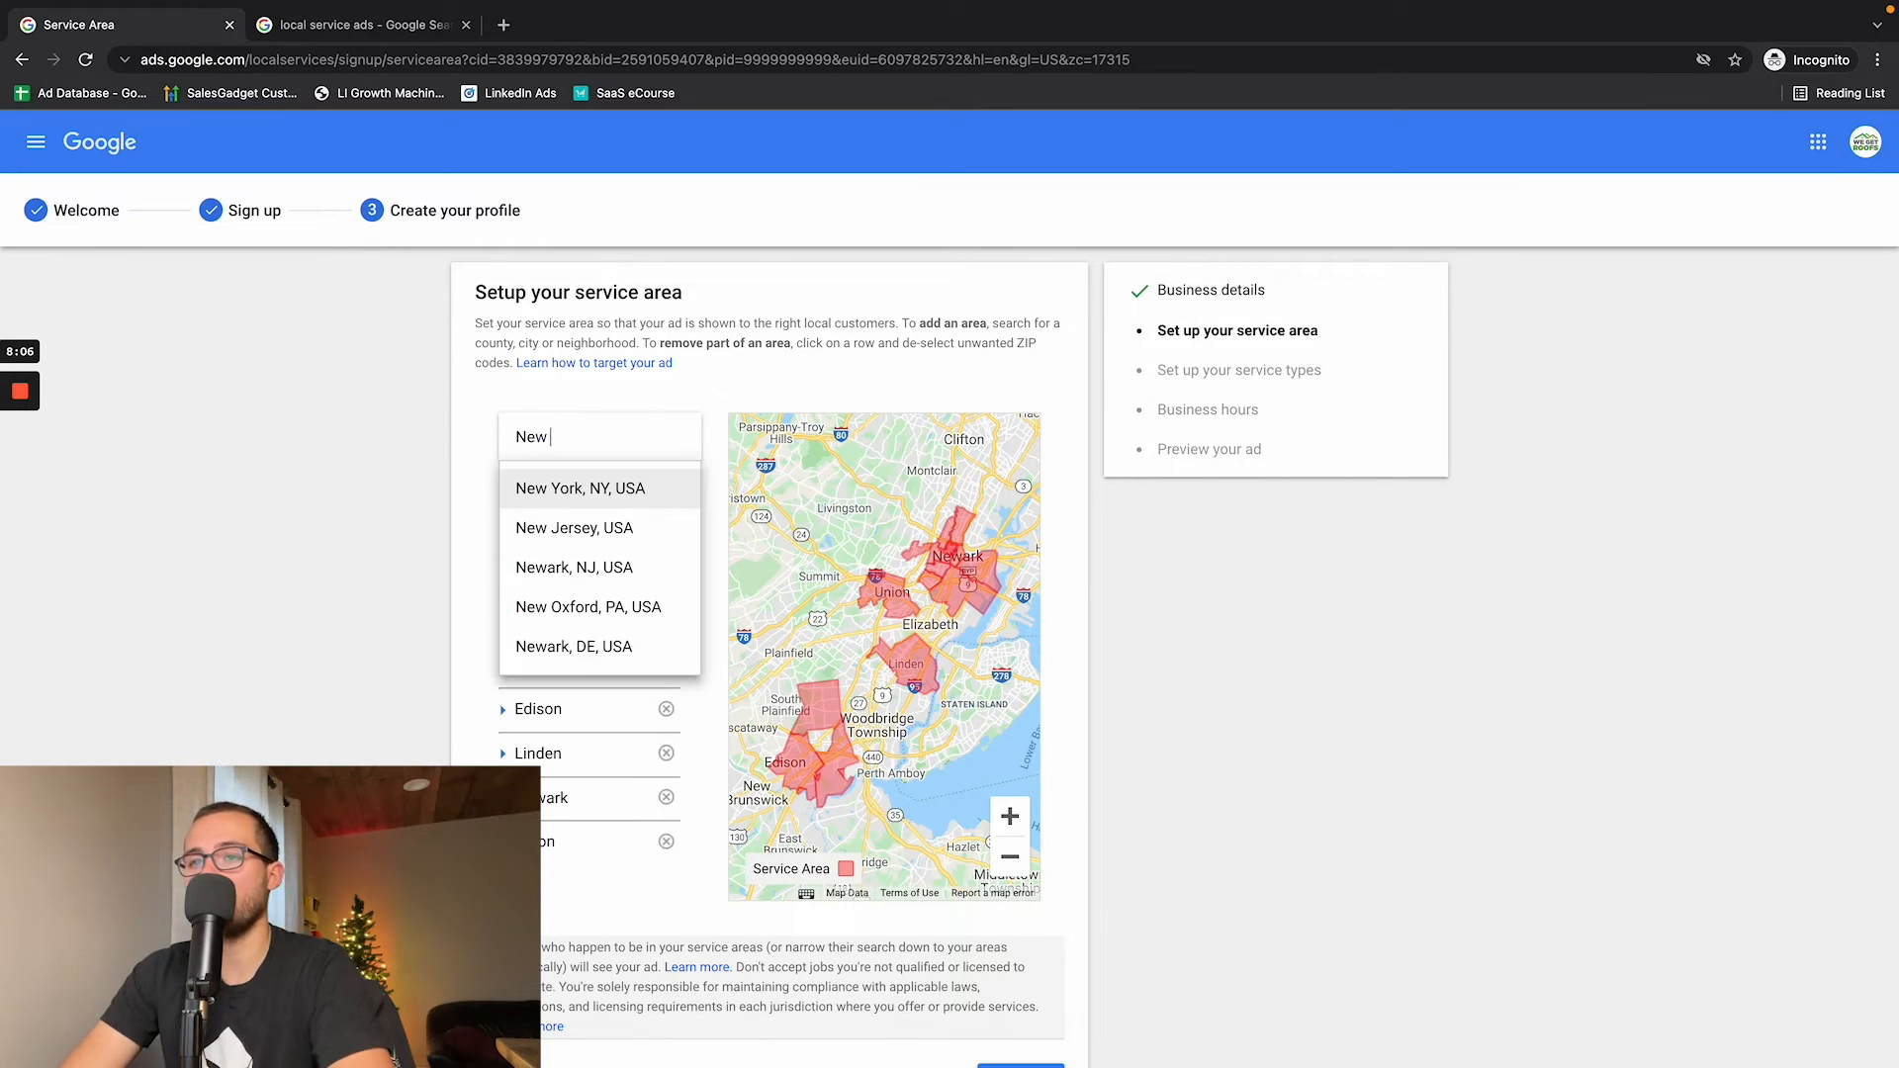
type("Brunswi")
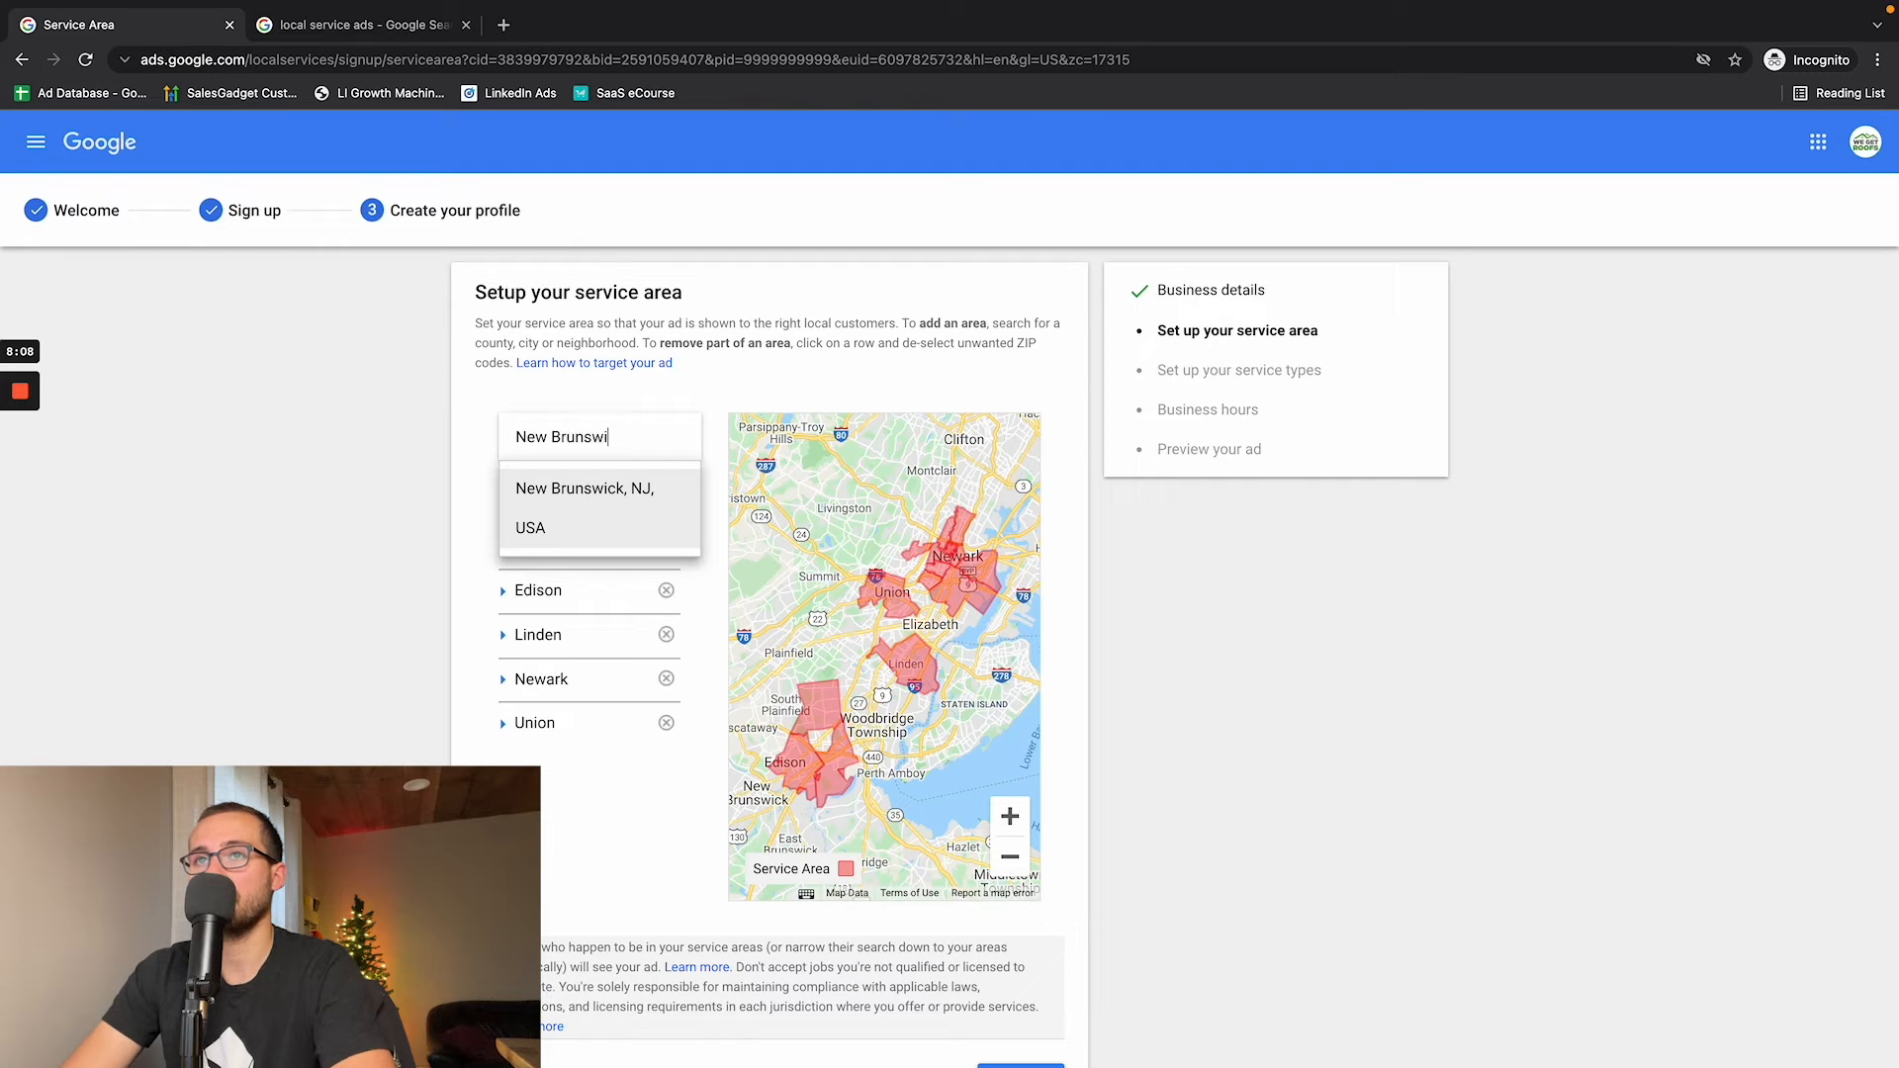
type("ck County")
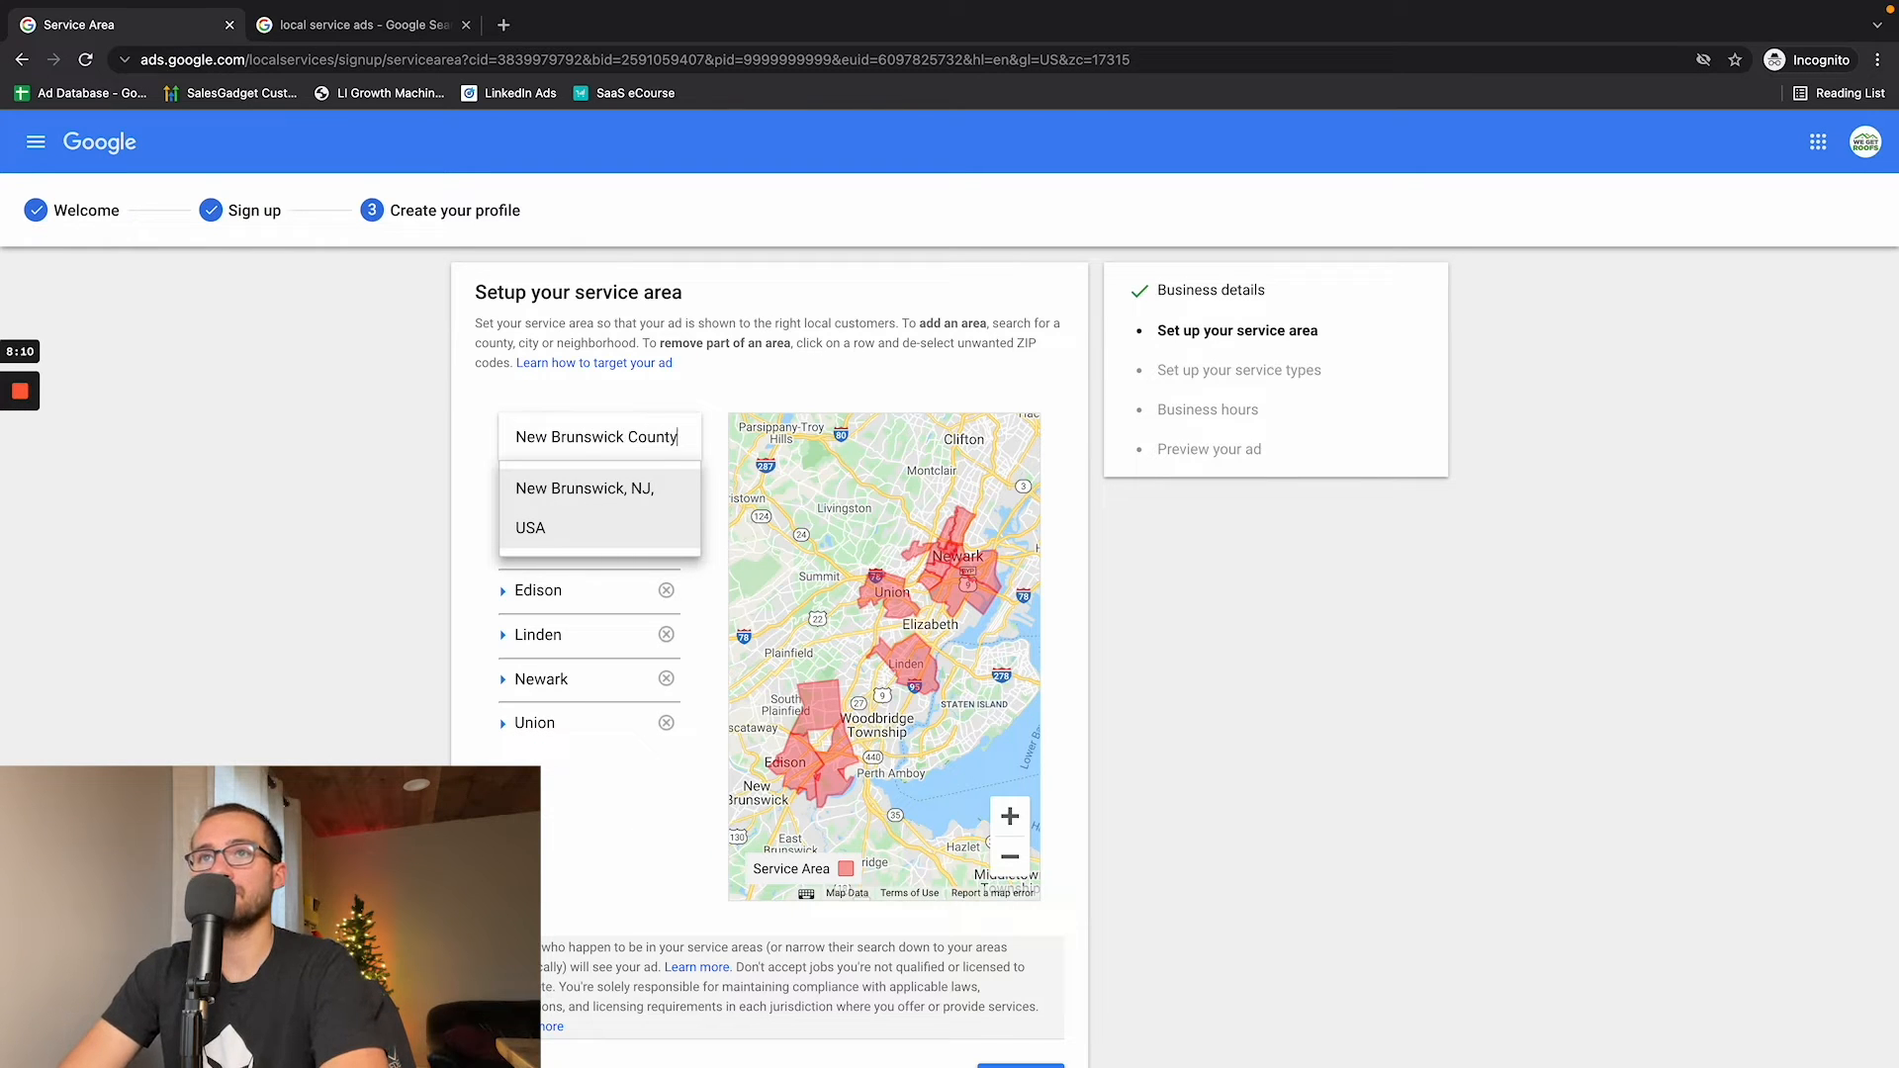
left_click(576, 519)
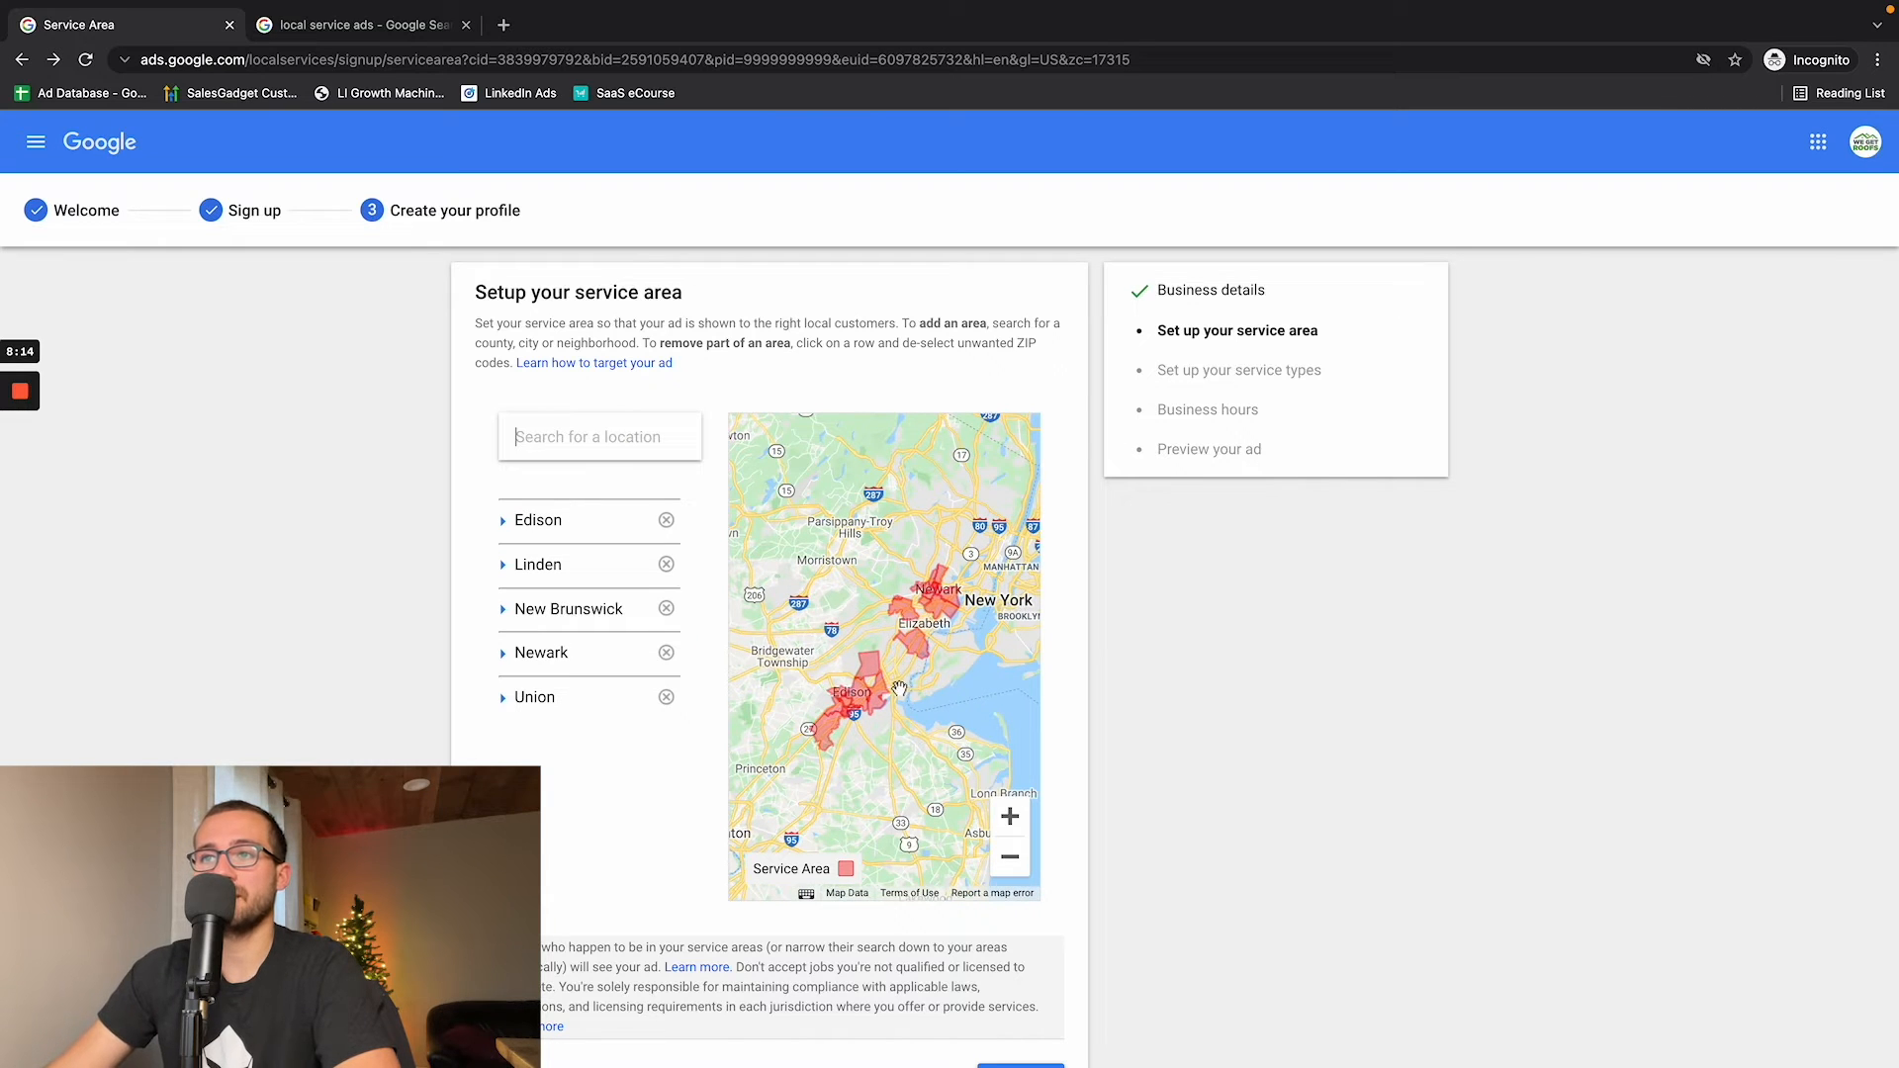
- Expand Edison, Linden, New Brunswick, Newark and Union in the service area list and review the ZIP codes included in each
left_click(502, 520)
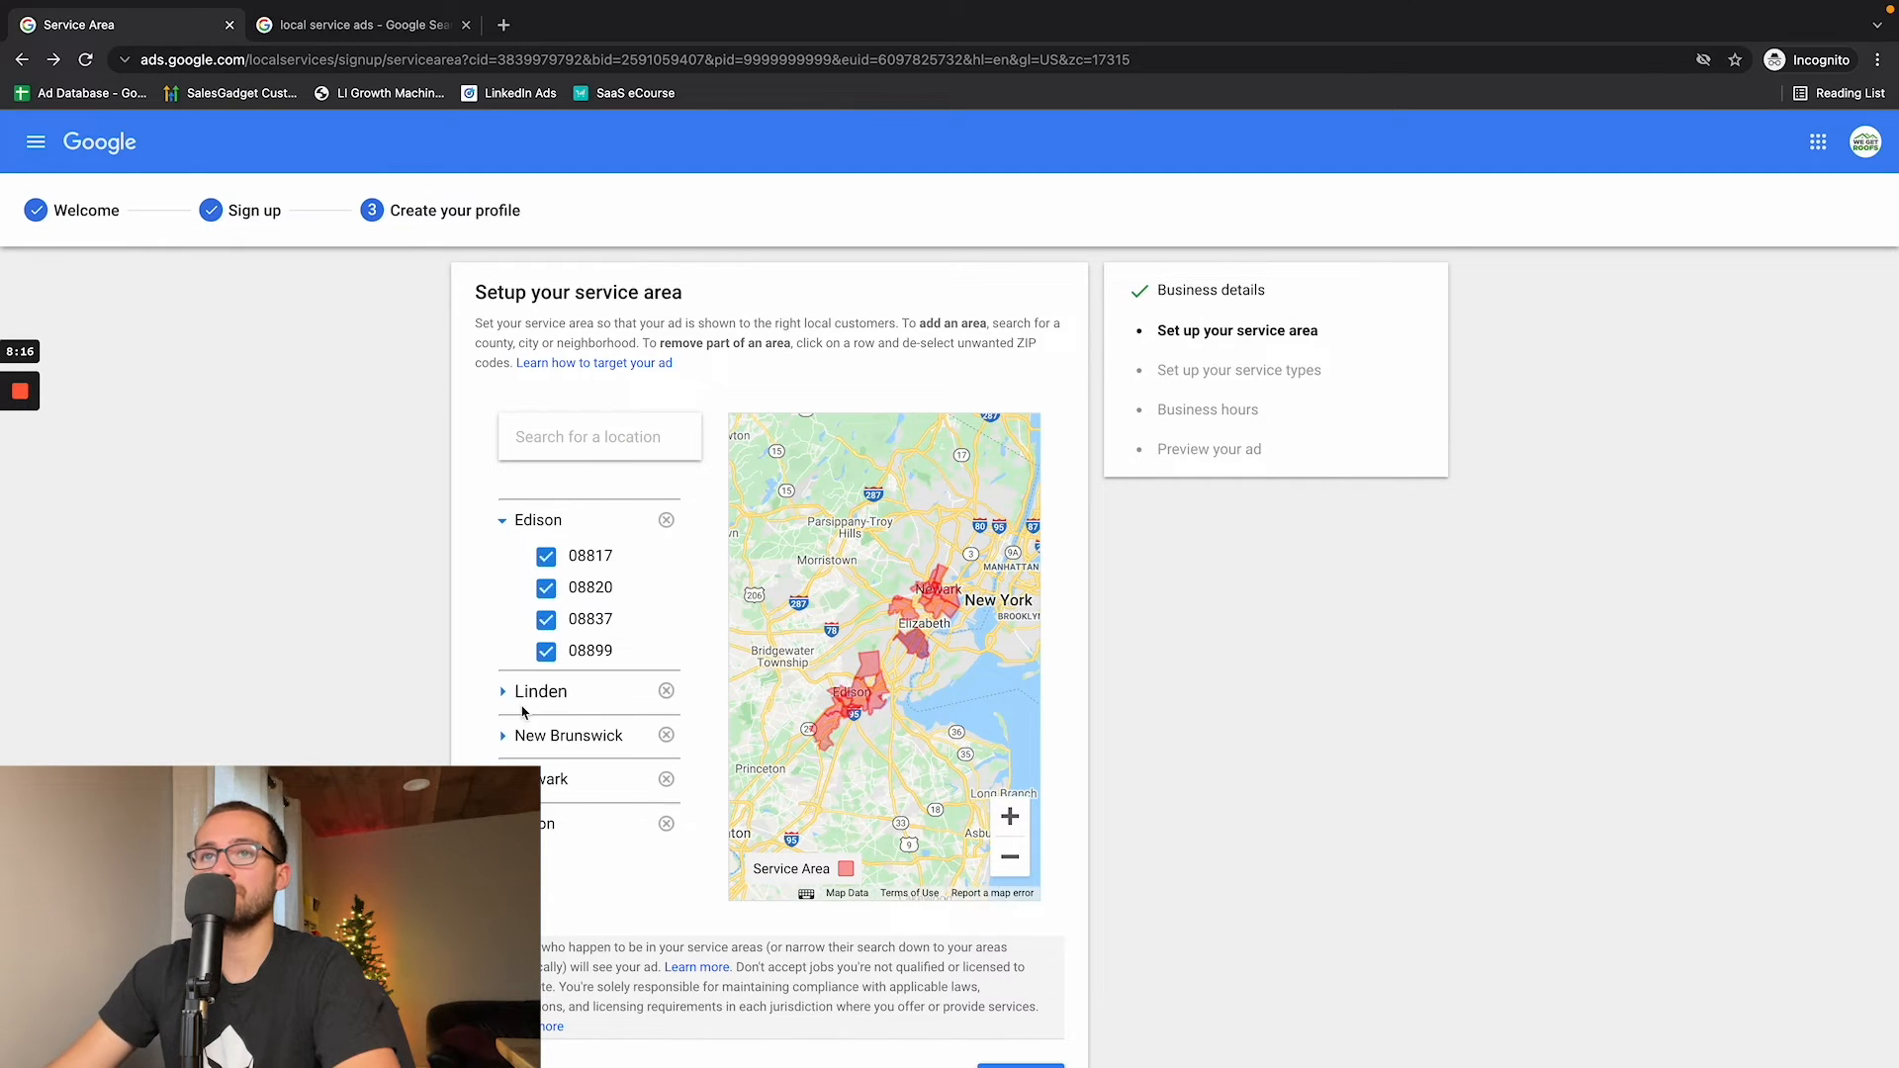
left_click(503, 692)
left_click(504, 768)
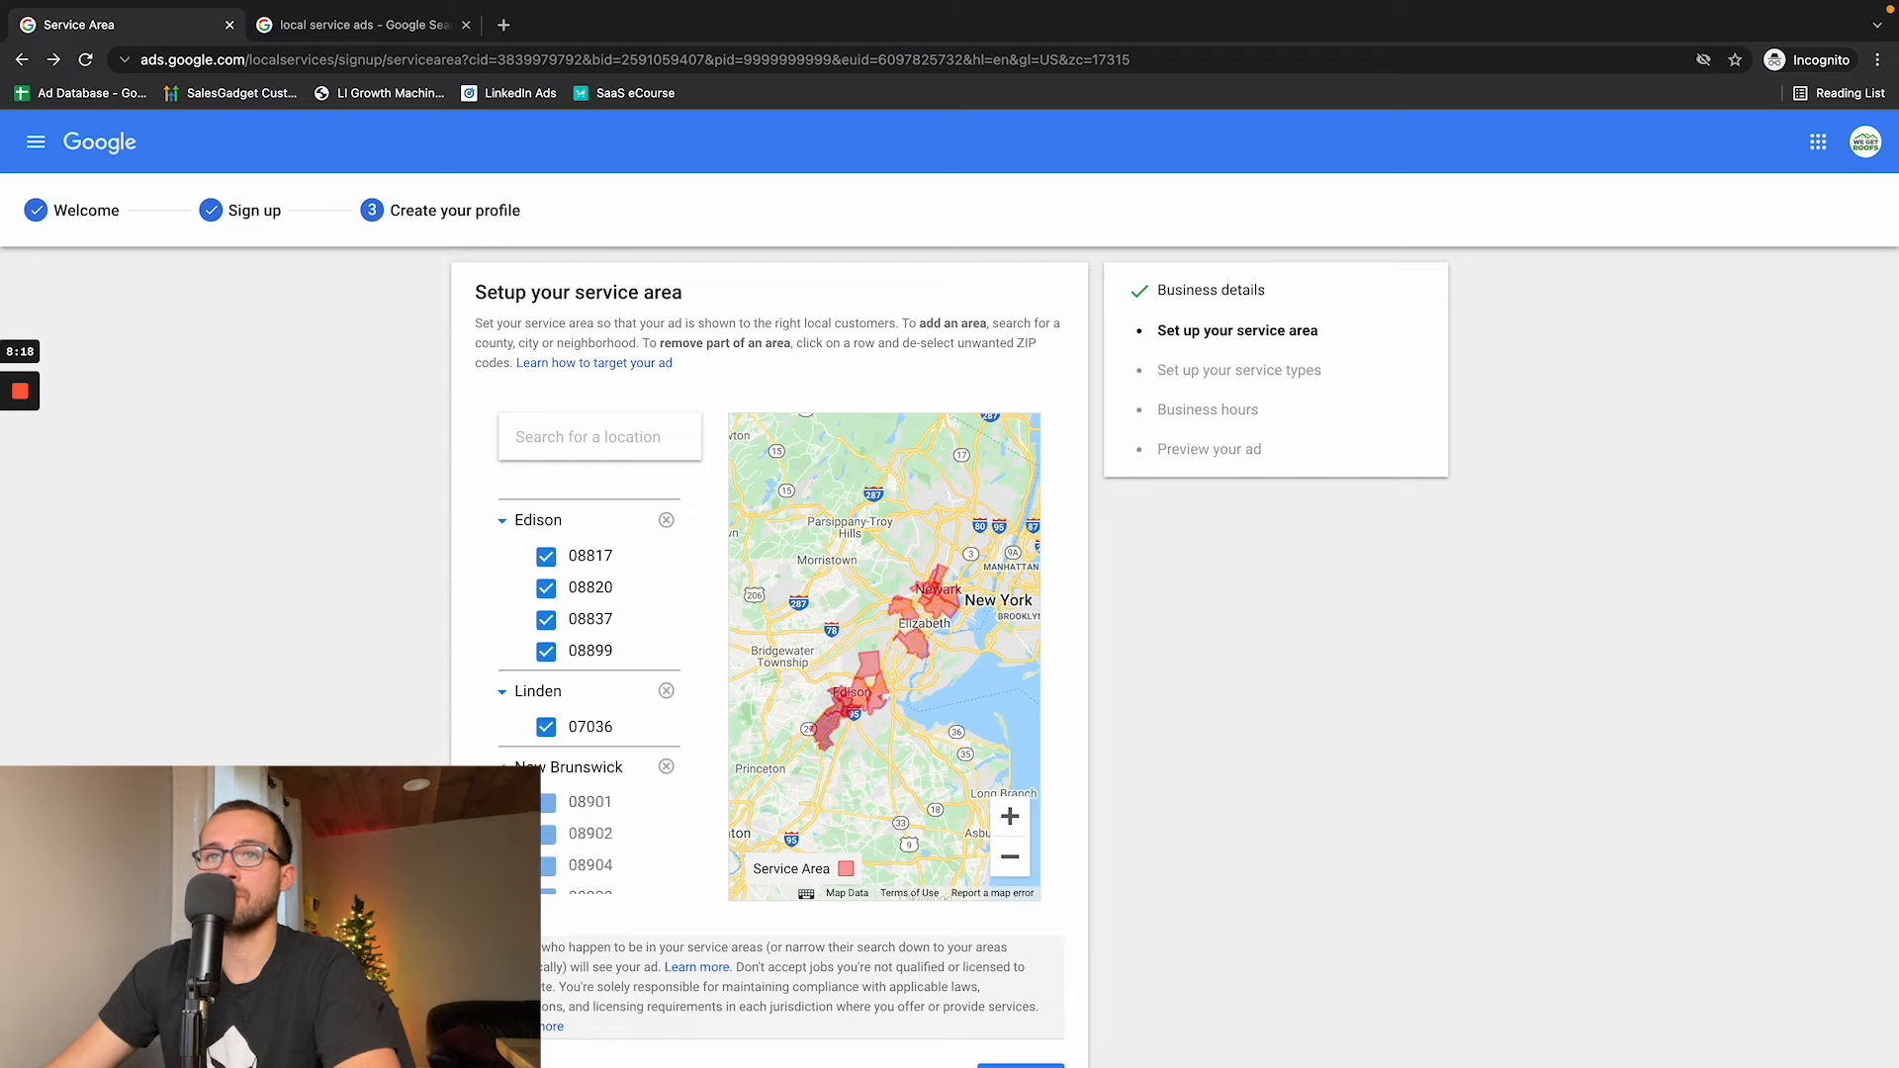
scroll(504, 767, "down", 2)
left_click(502, 818)
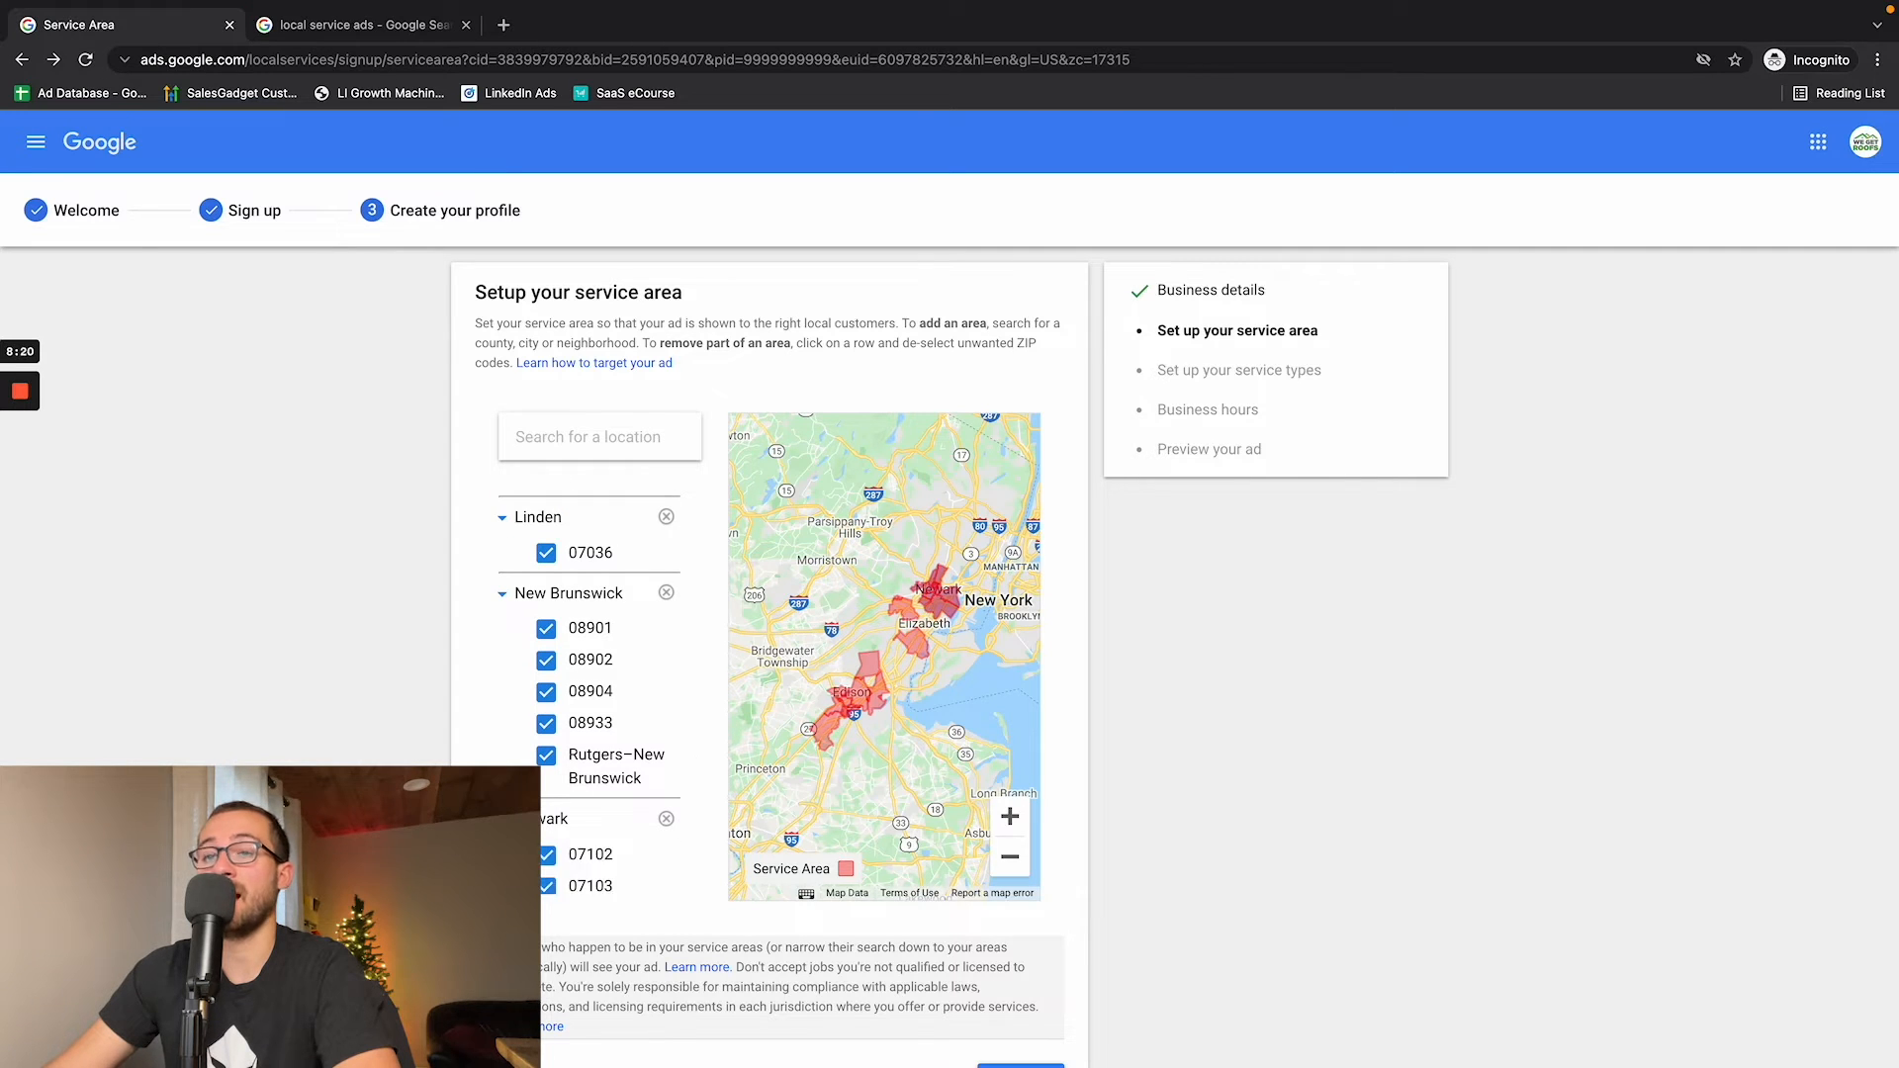
scroll(502, 818, "down", 2)
scroll(594, 692, "down", 2)
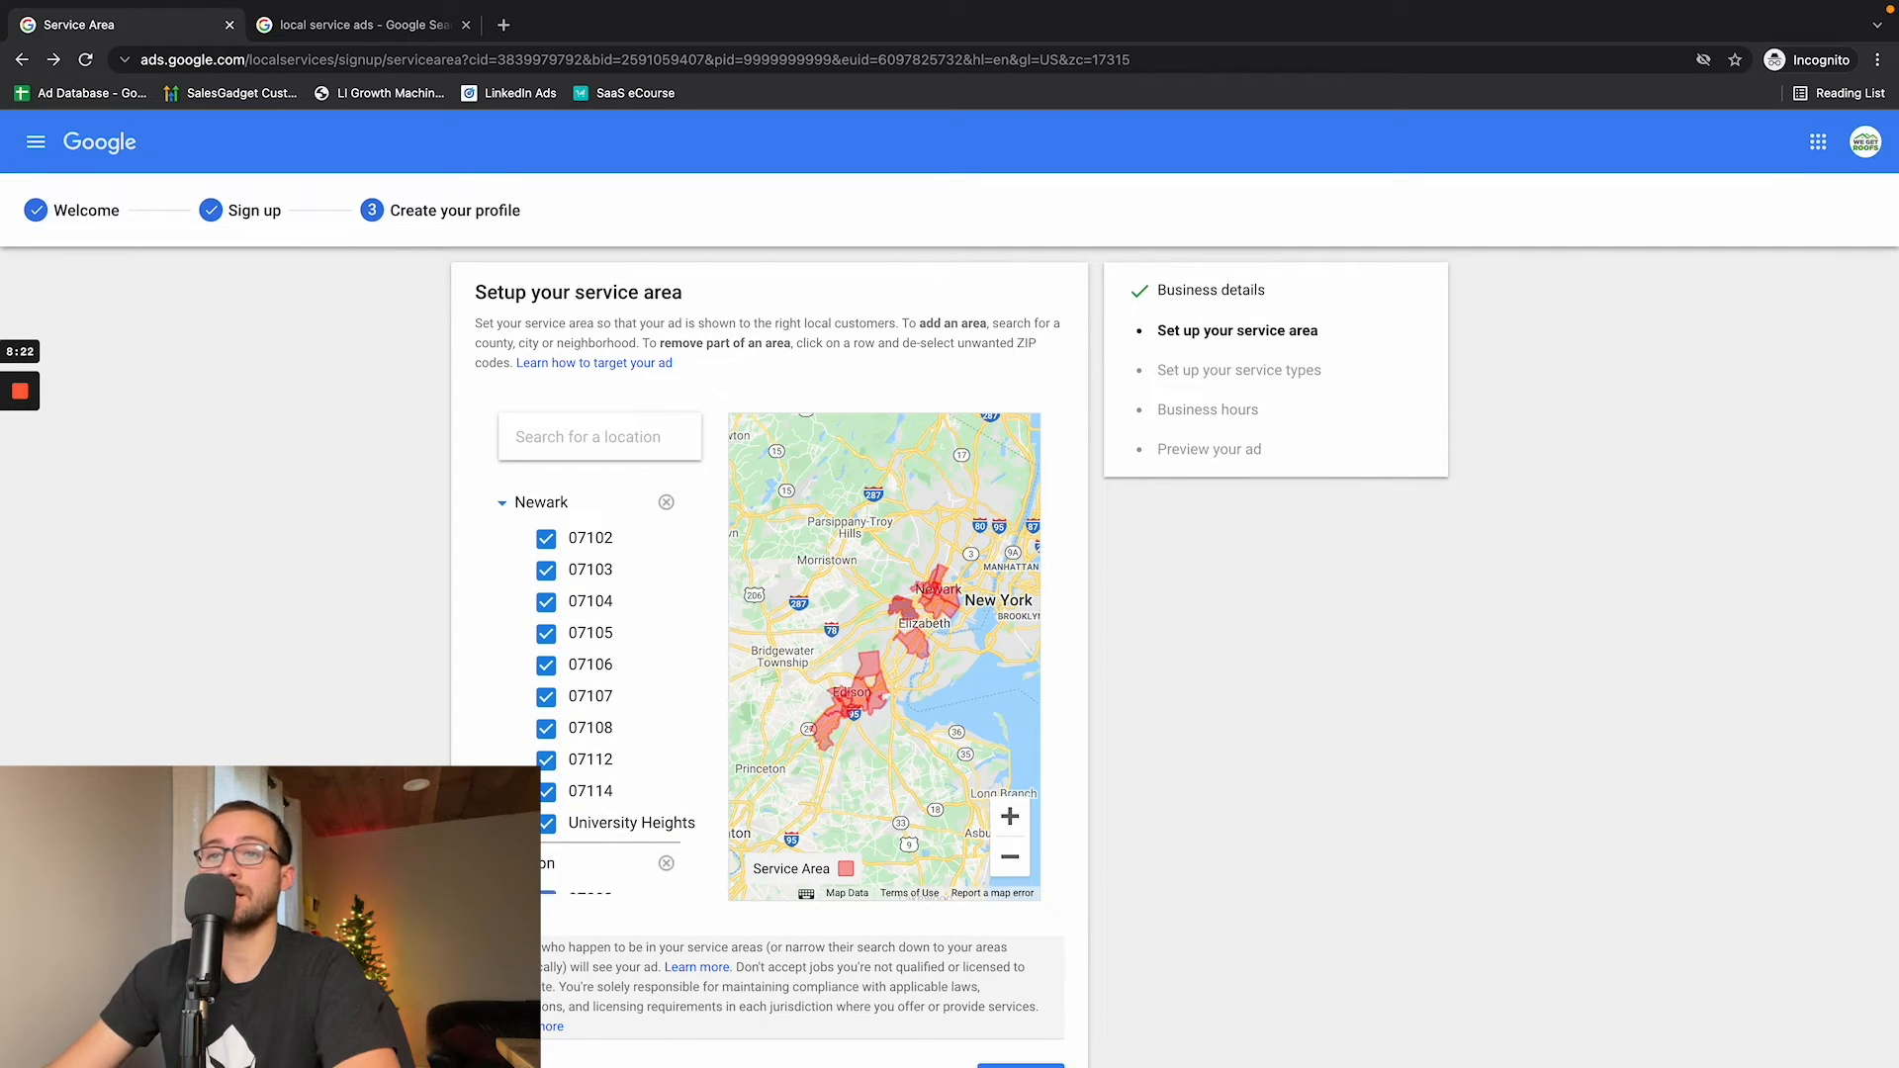
scroll(582, 815, "down", 2)
scroll(580, 813, "up", 5)
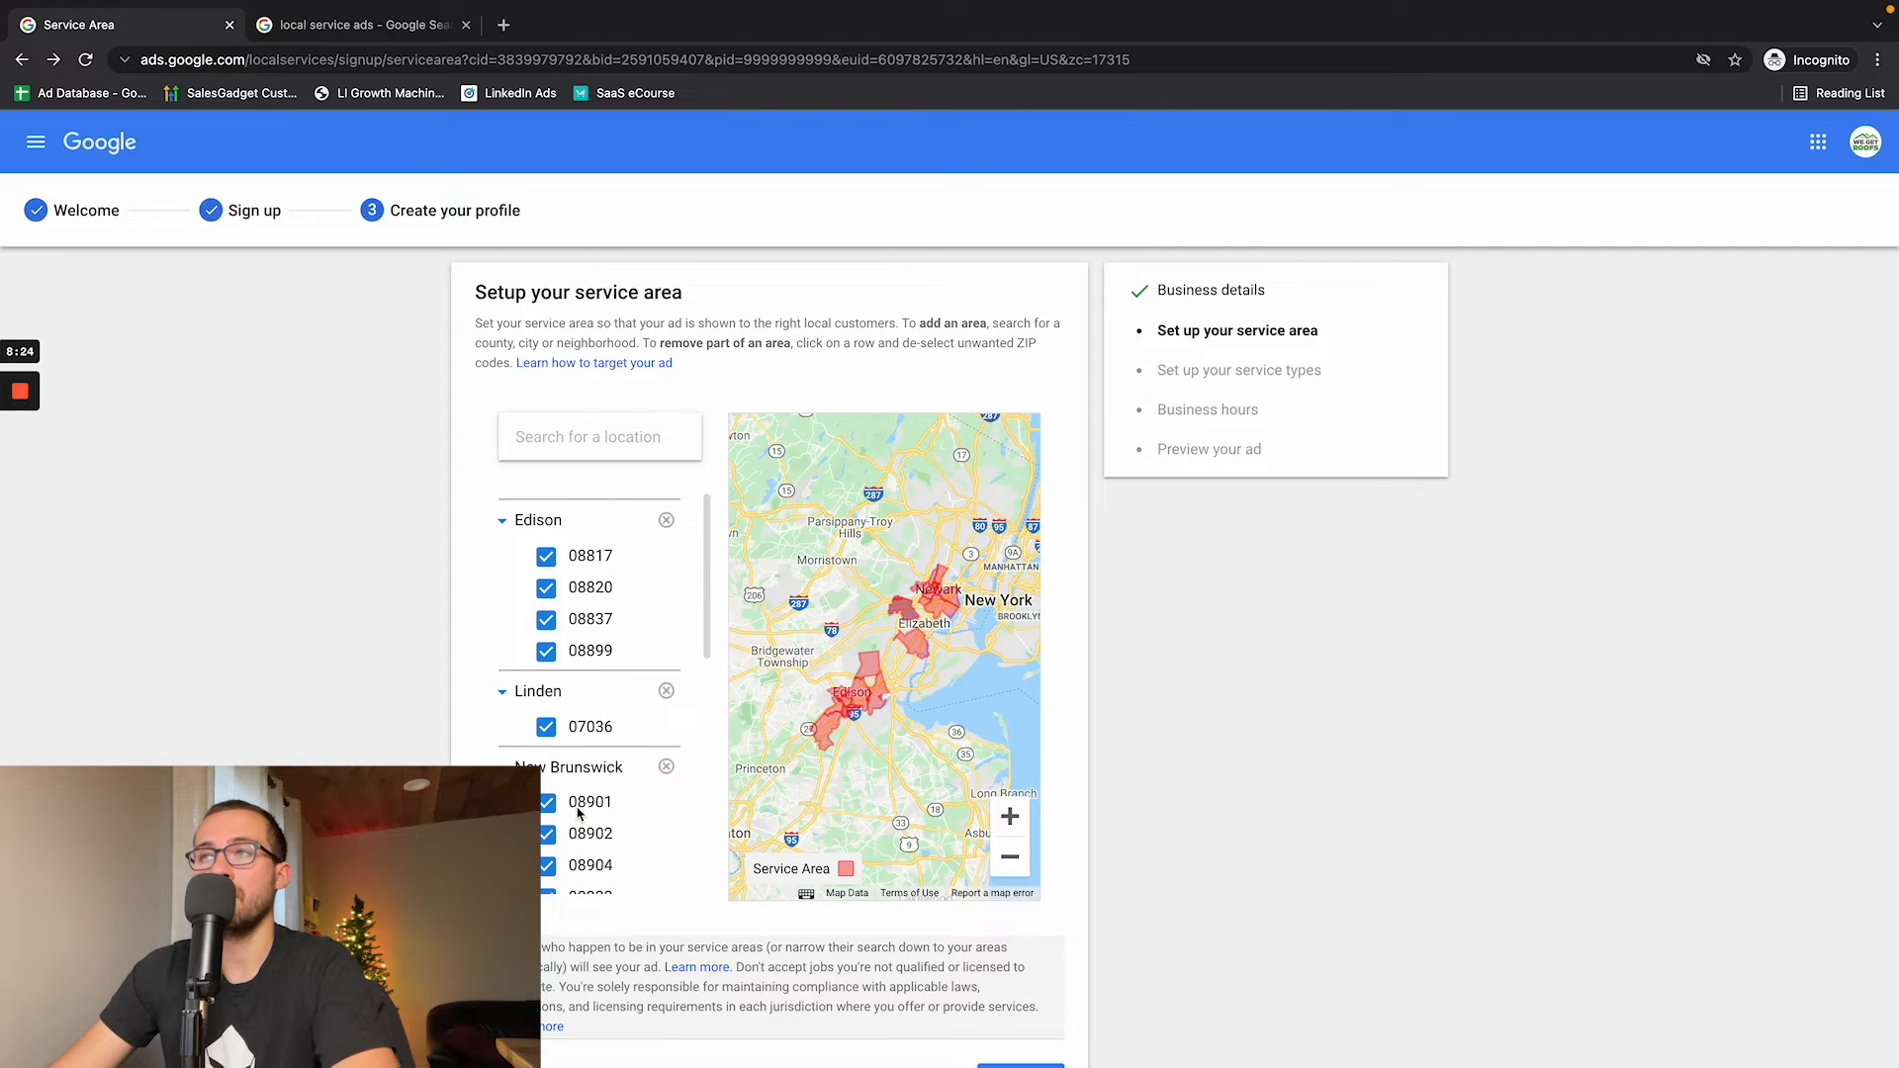
scroll(579, 813, "down", 5)
scroll(575, 805, "down", 2)
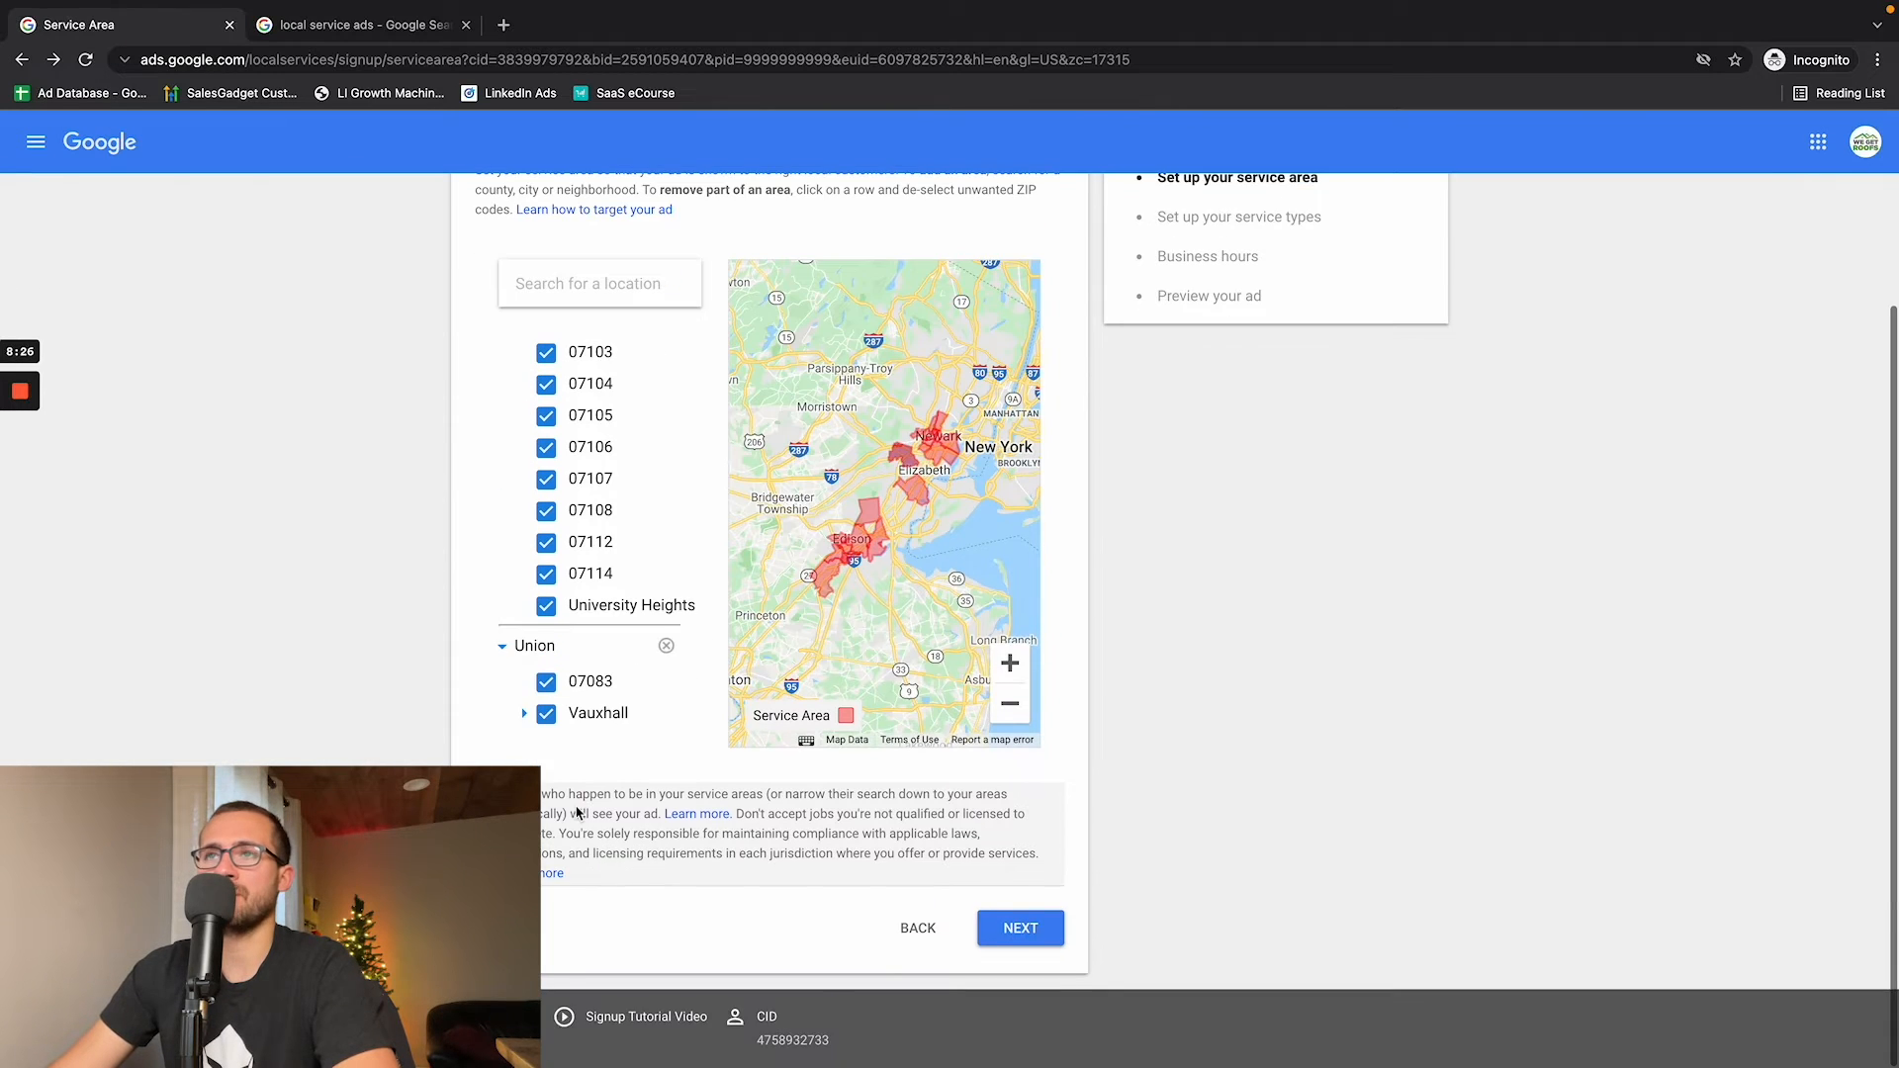
scroll(575, 806, "up", 2)
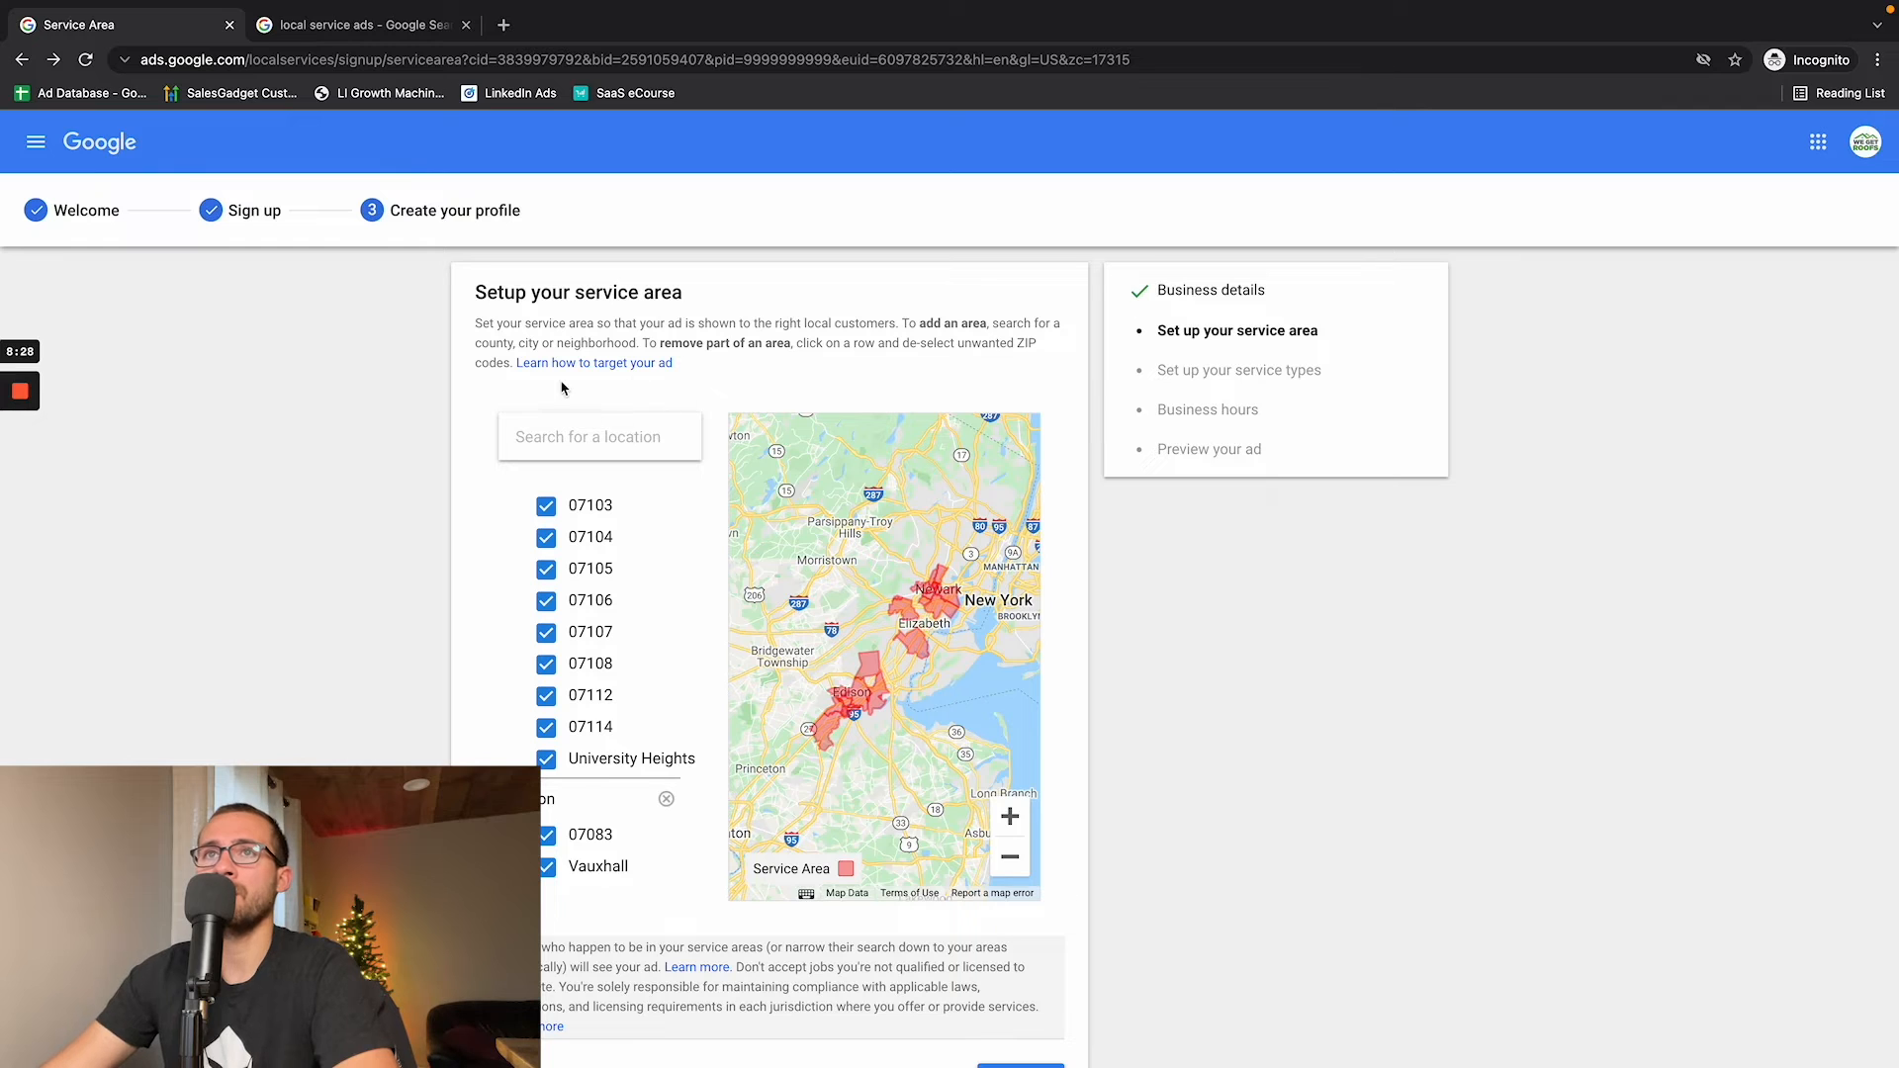
- Highlight the service area heading, then accept the selected areas and continue to the service types
left_click_drag(463, 291, 734, 299)
scroll(979, 792, "down", 3)
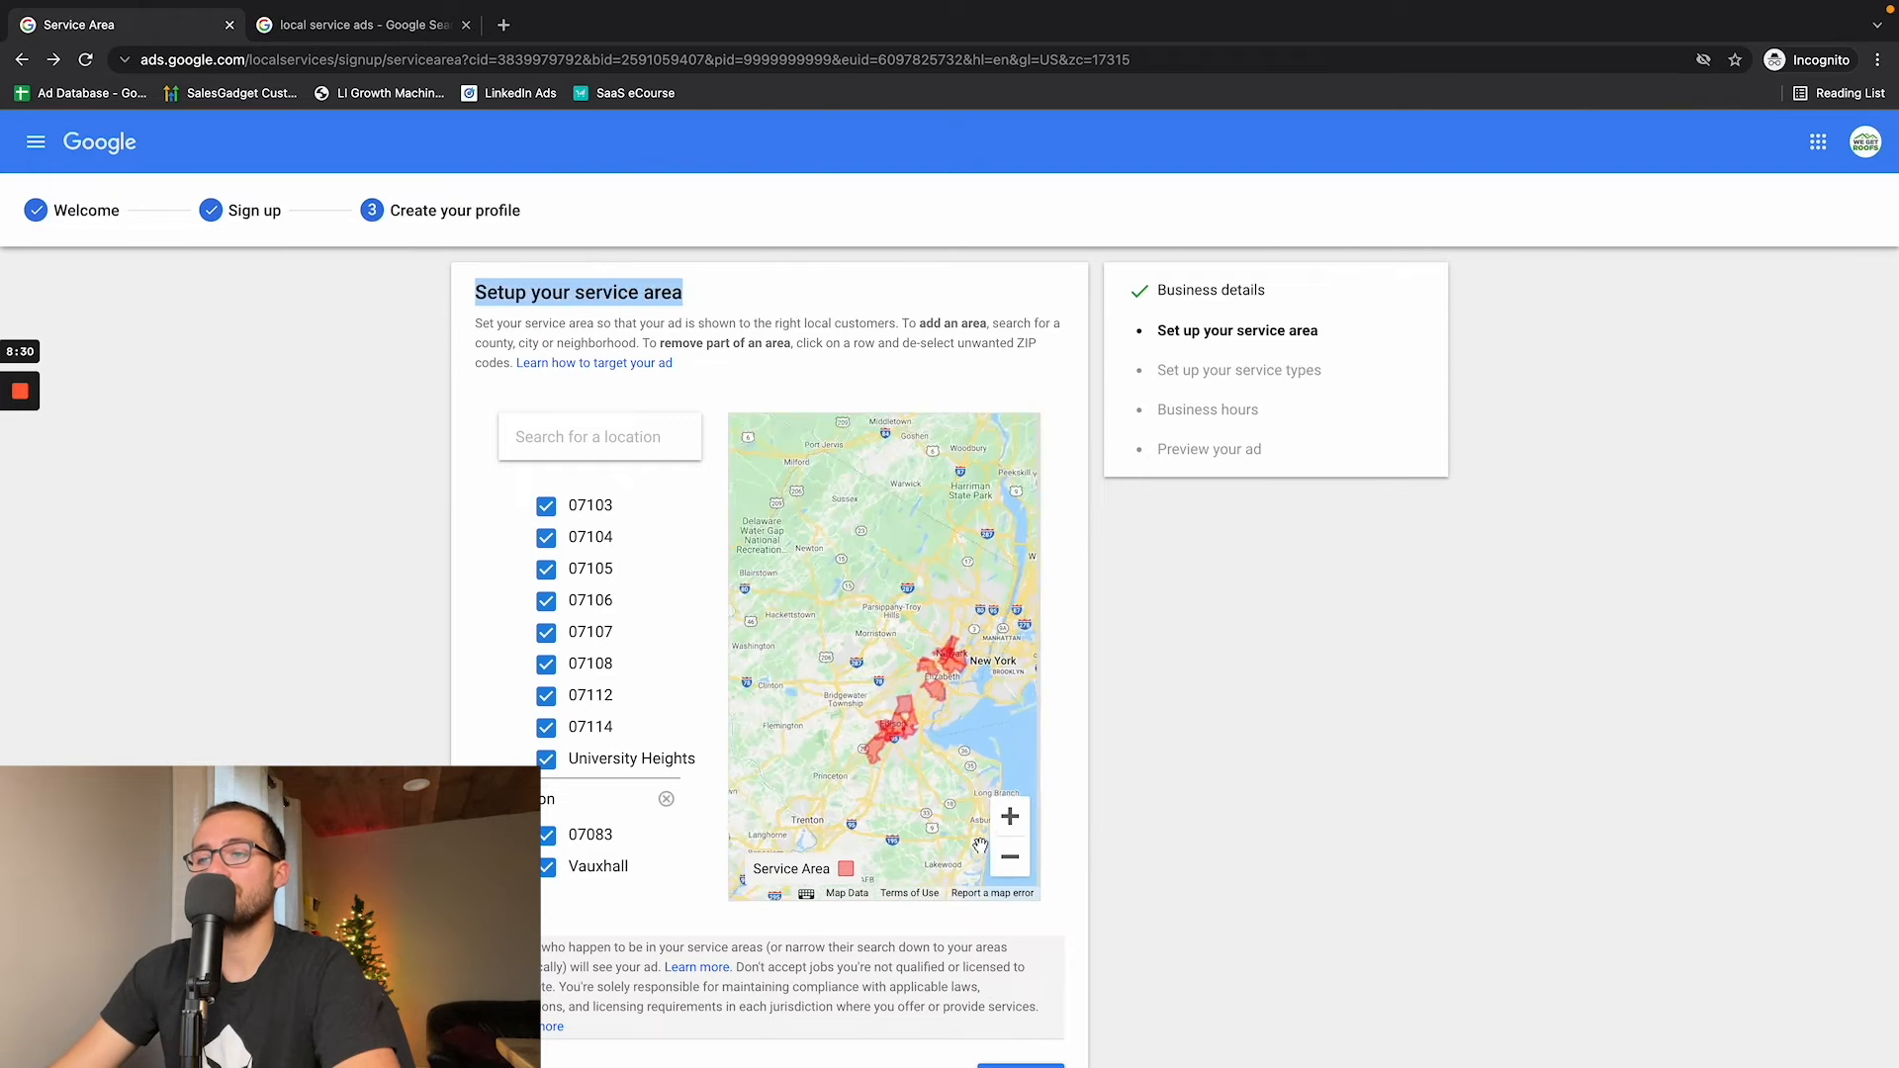
scroll(1045, 916, "down", 2)
left_click(1028, 928)
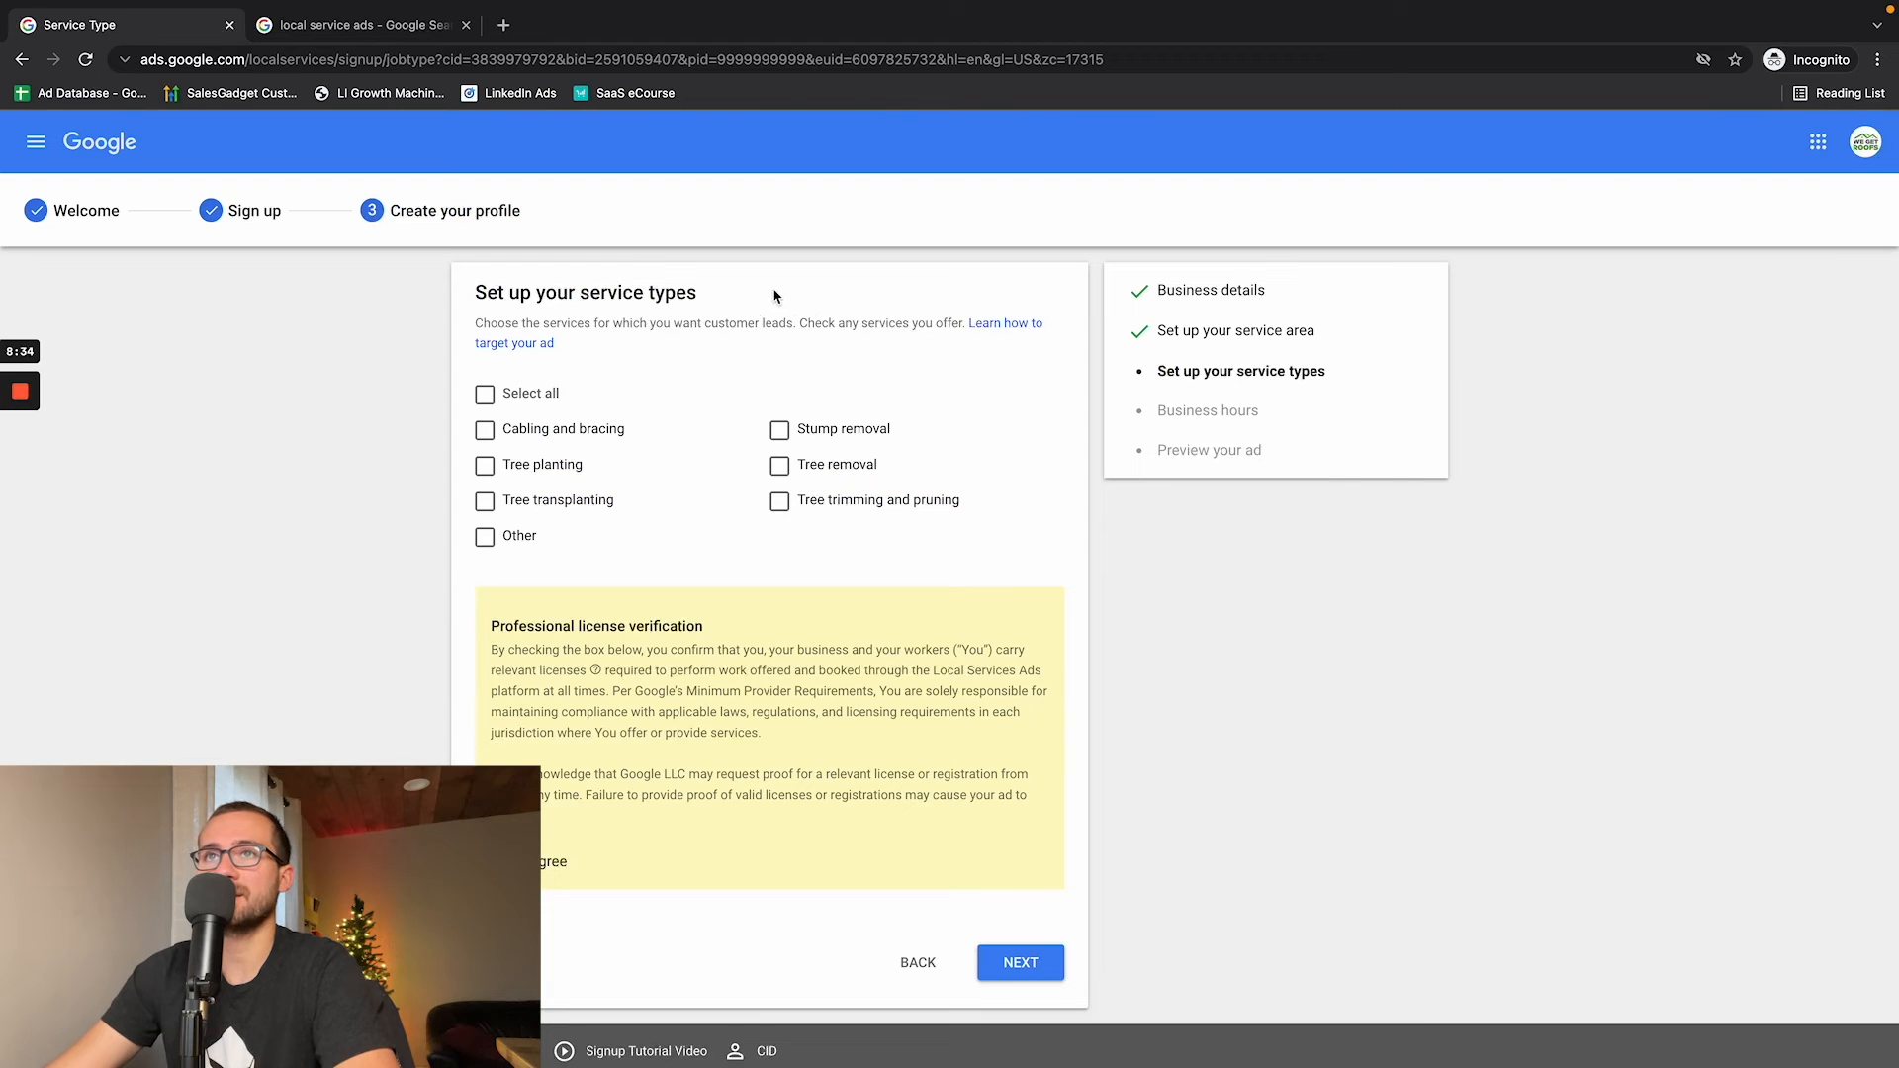
- Highlight the service types introduction and select Tree removal, Tree trimming and pruning, and Stump removal as the offered services
left_click_drag(492, 293, 718, 326)
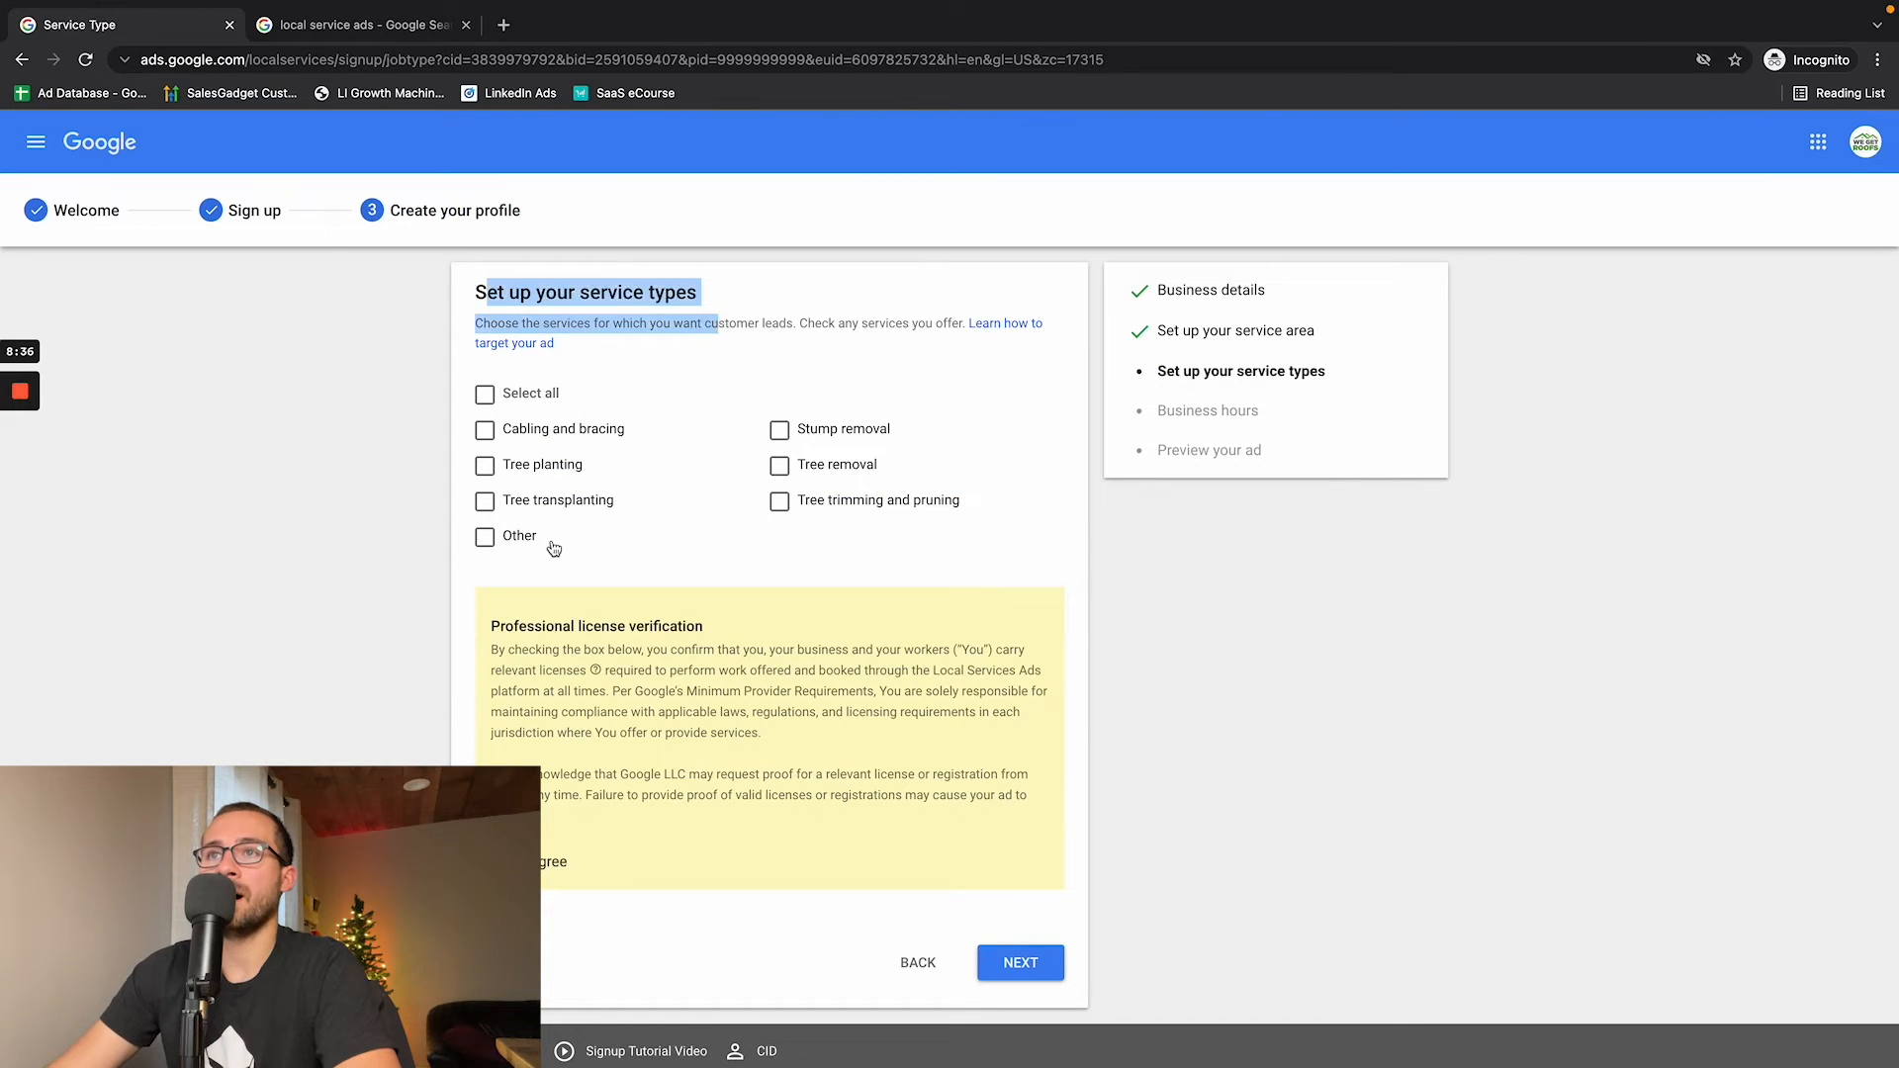
left_click(780, 468)
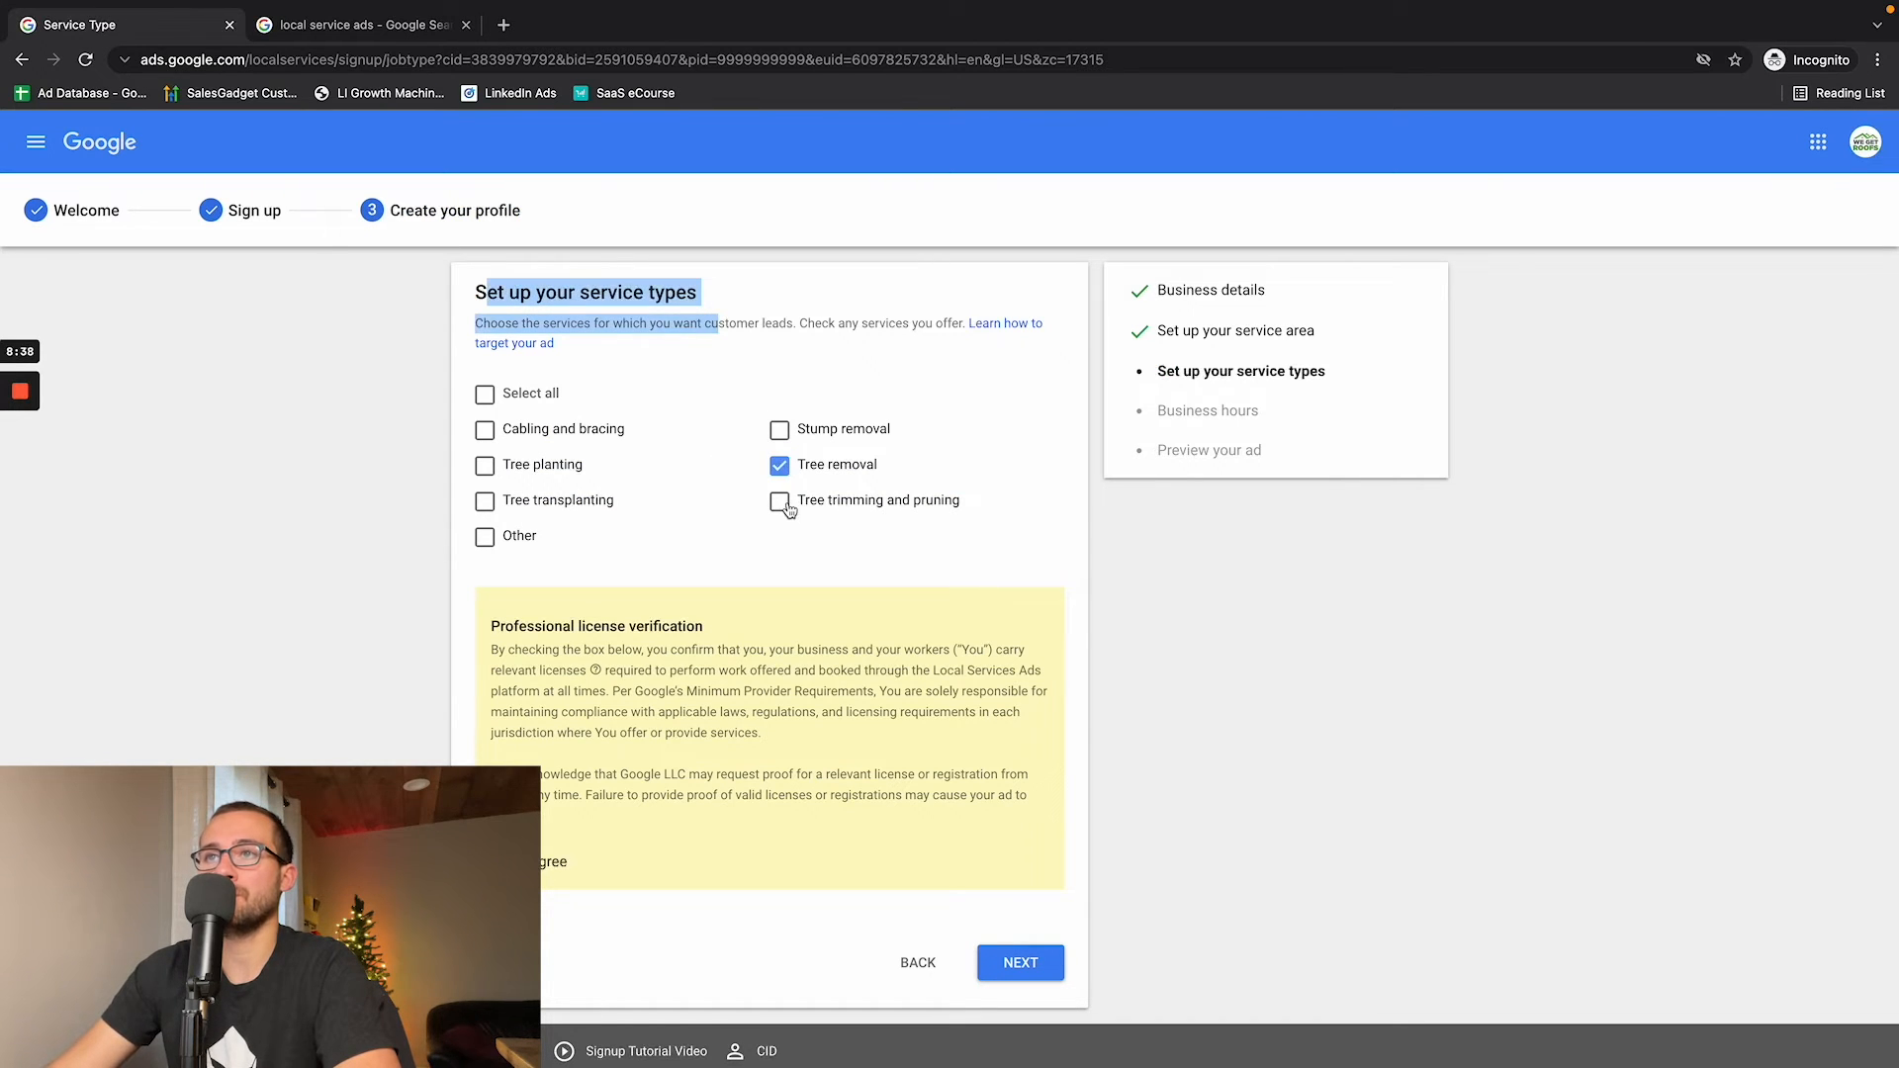
left_click(781, 503)
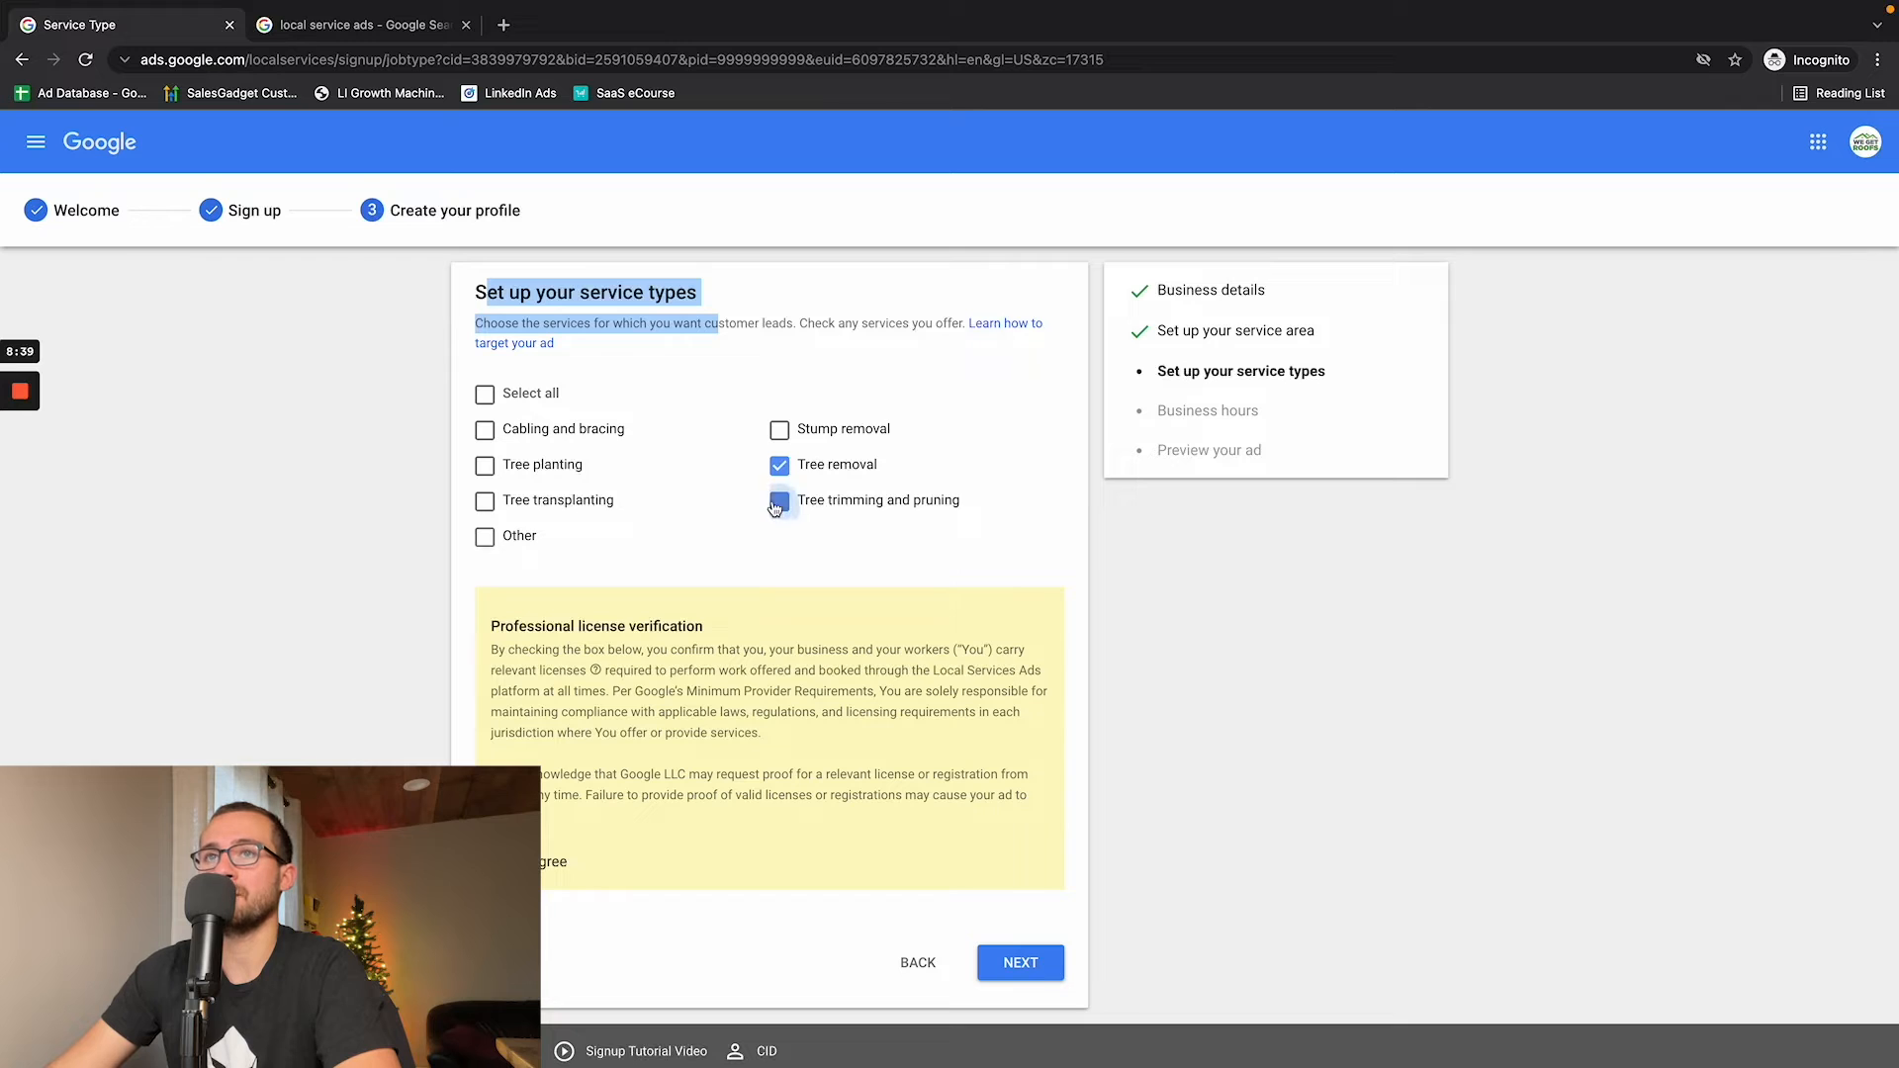
left_click(780, 431)
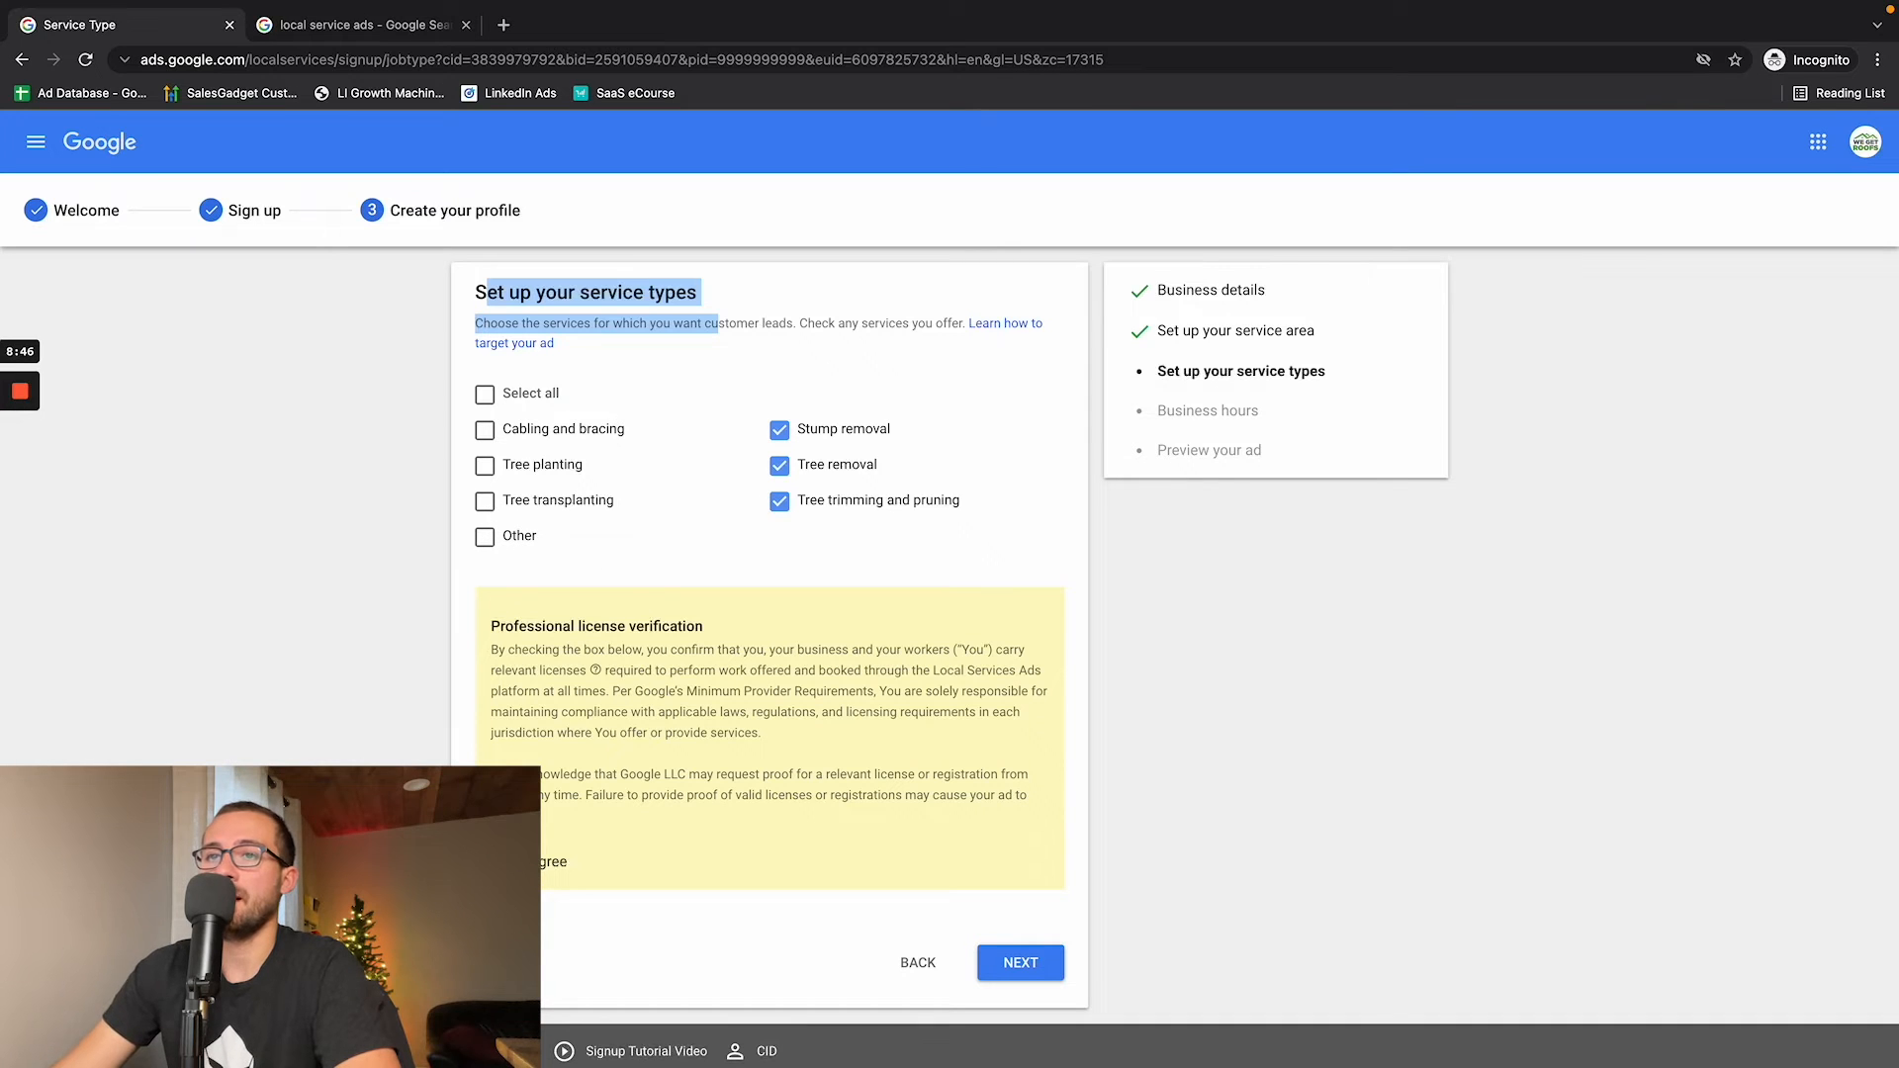
- Highlight the professional license verification text and continue to the business hours
left_click_drag(507, 650, 842, 714)
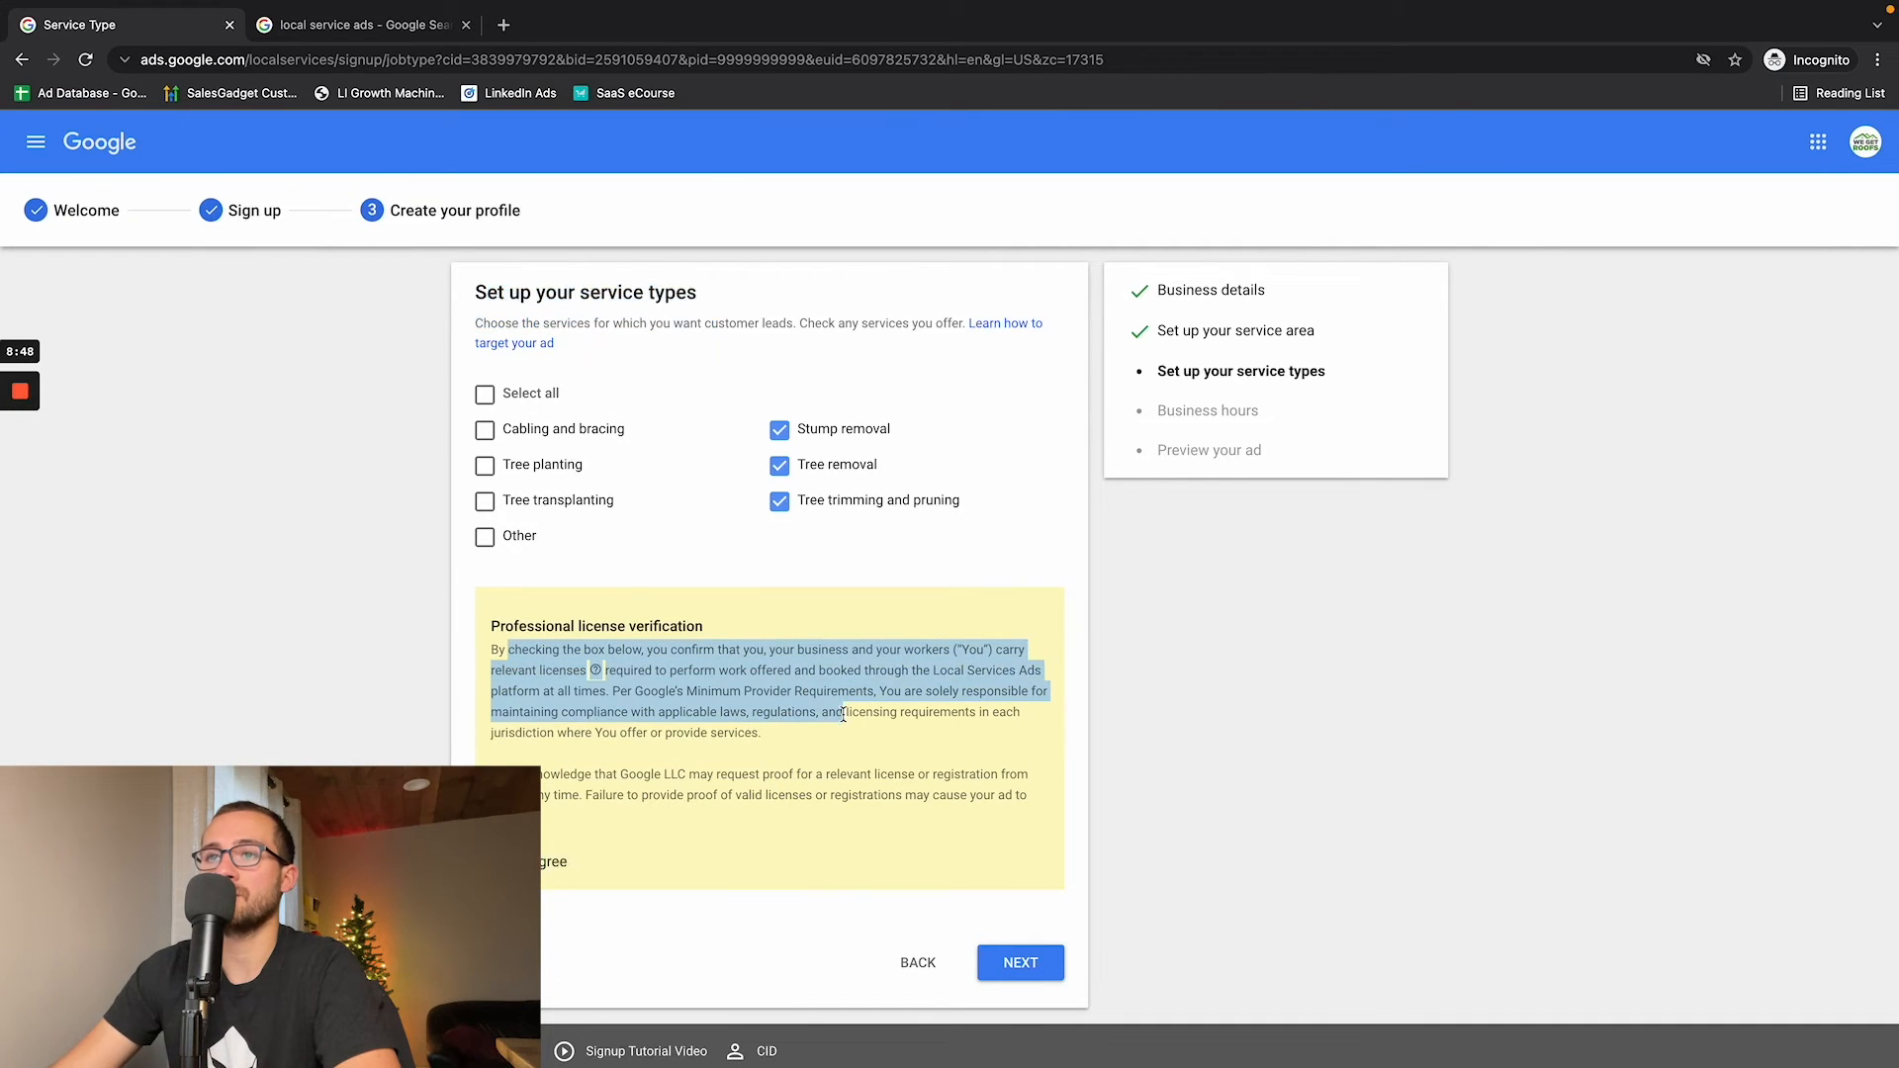
left_click(838, 714)
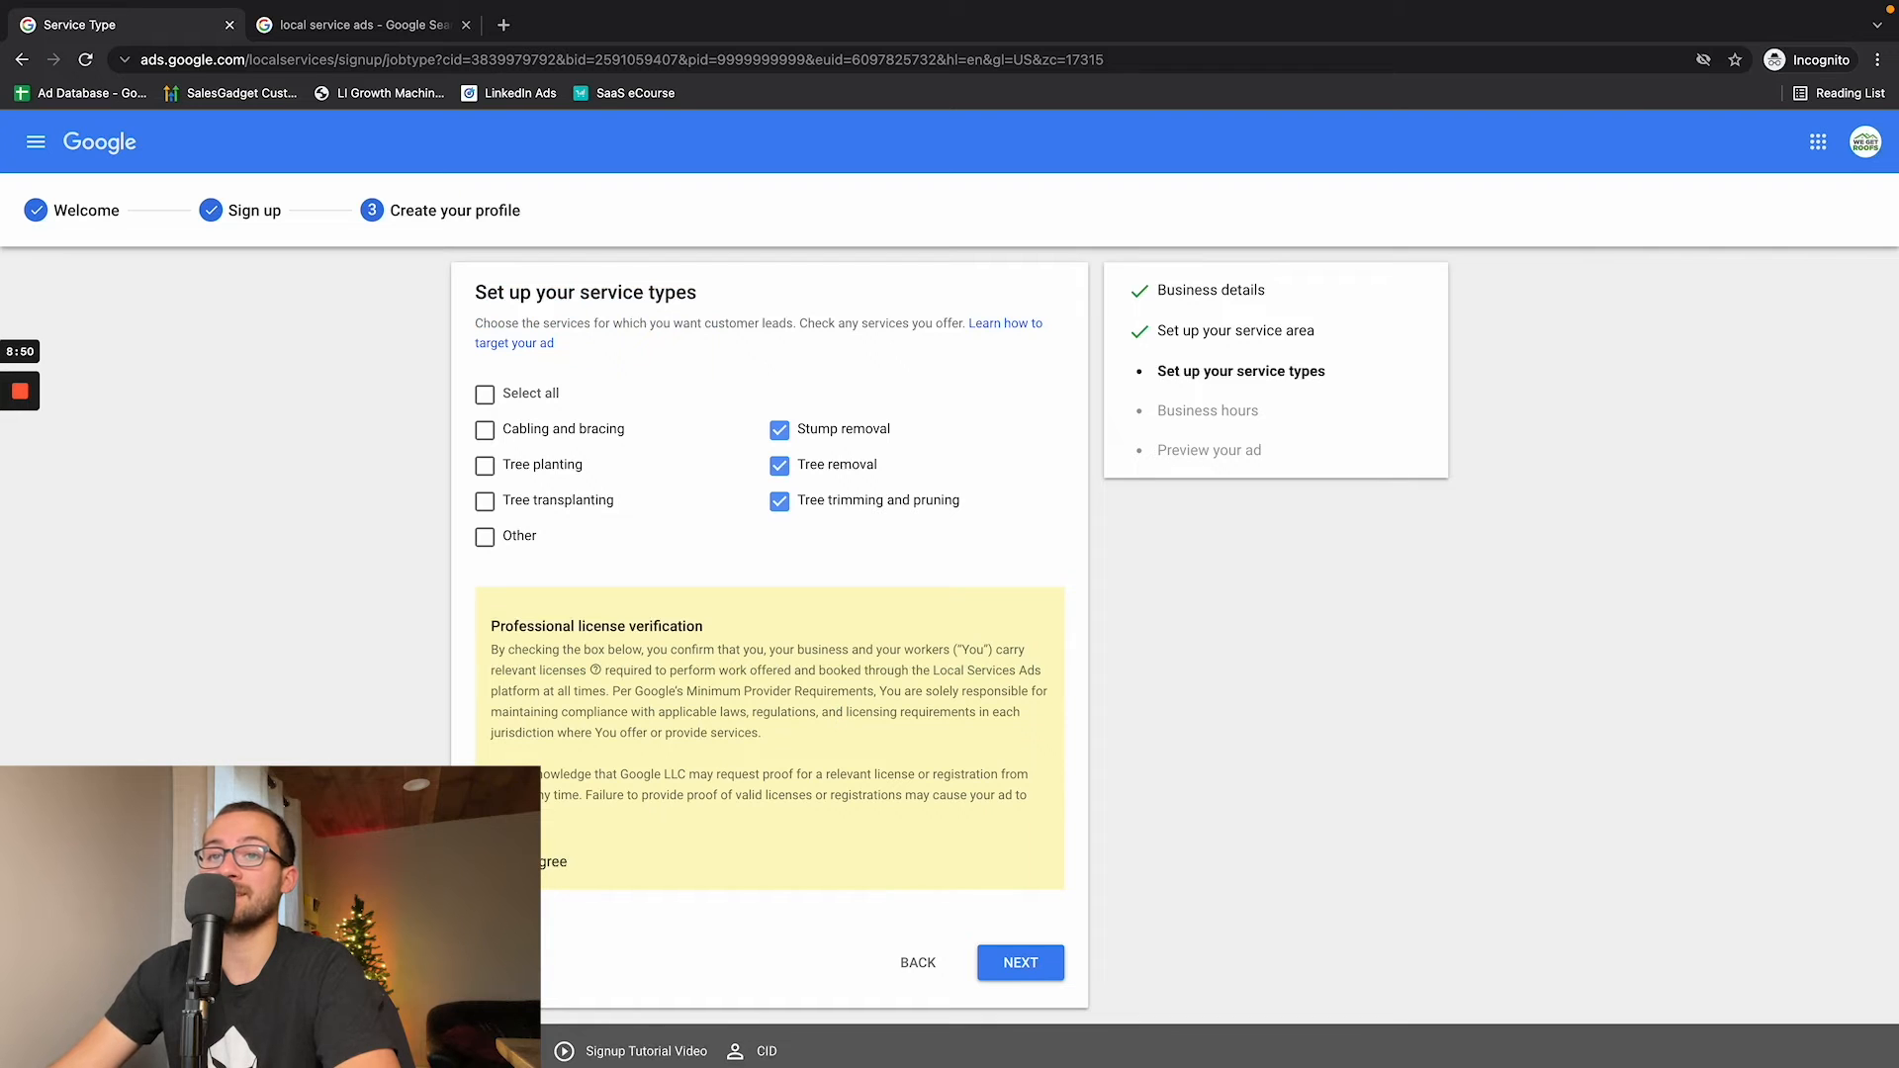
left_click(1018, 965)
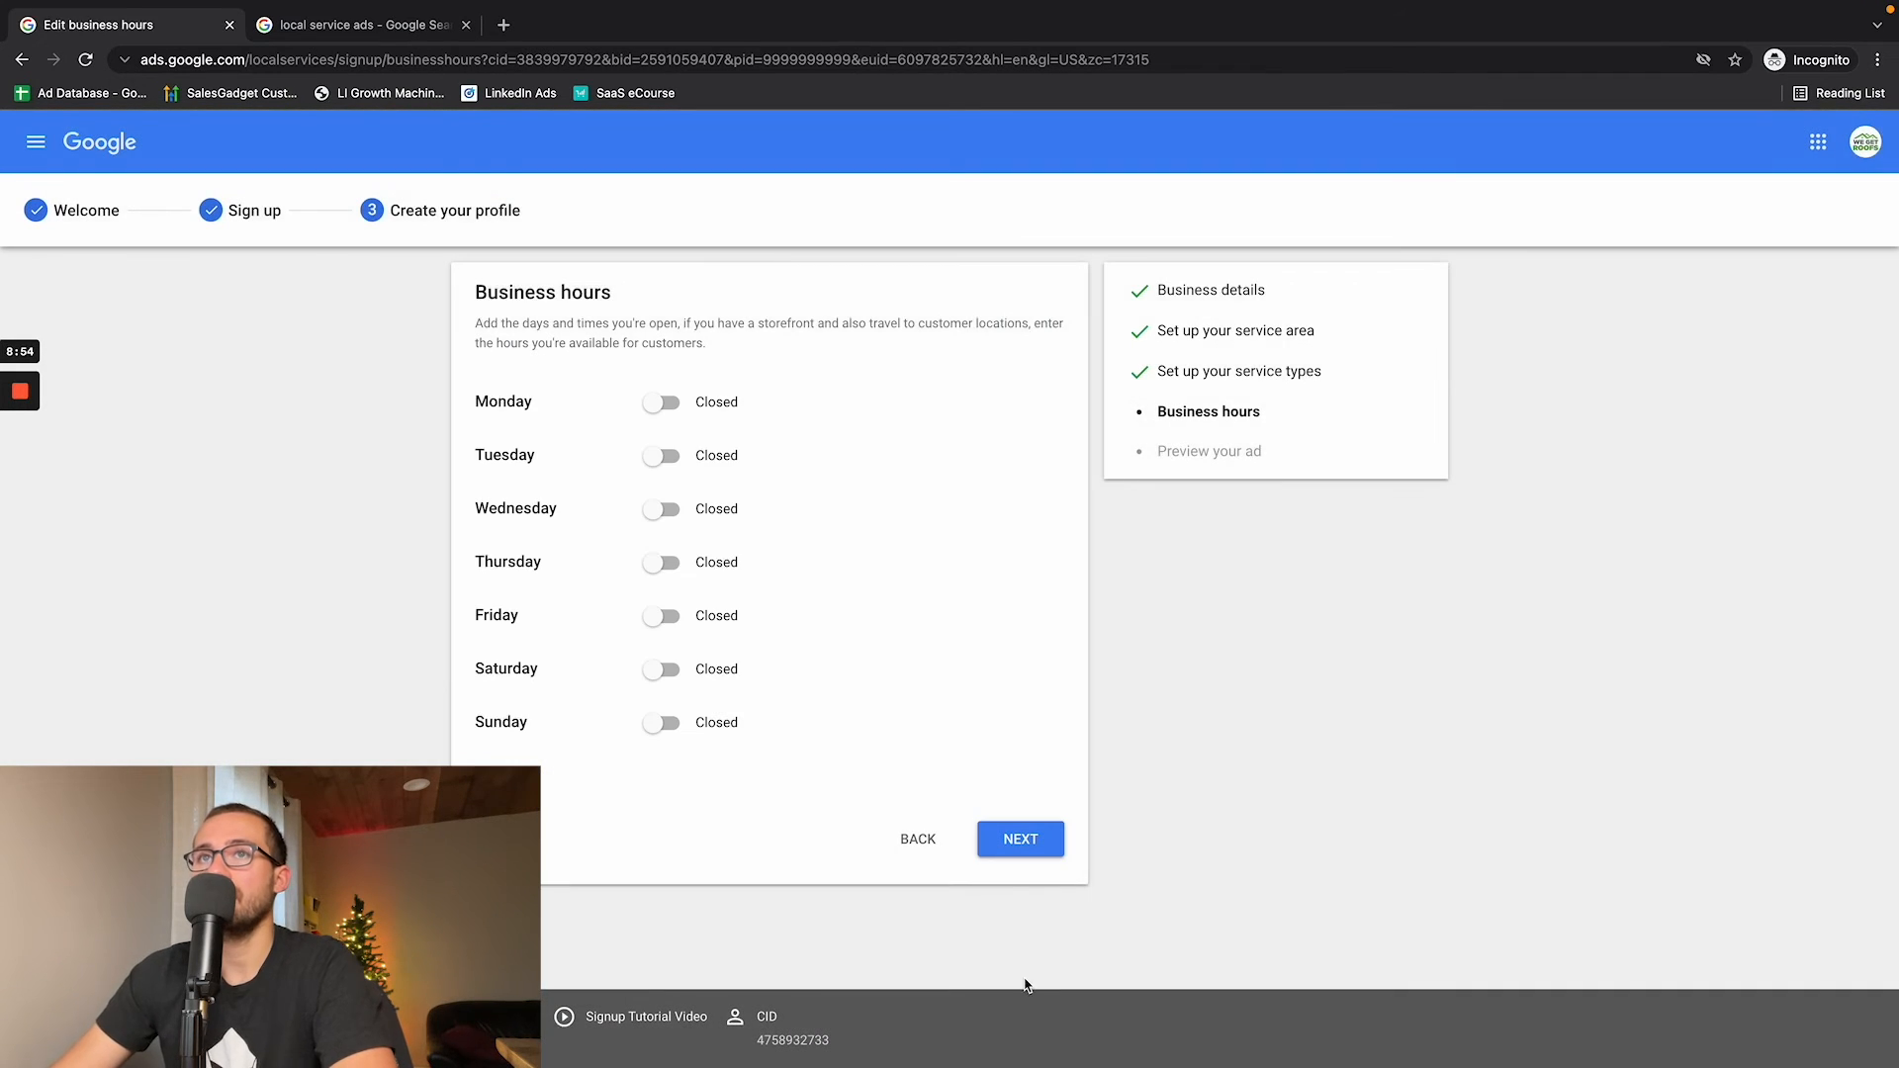
- Mark the business as open on every day from Monday to Sunday
left_click(662, 404)
left_click(663, 456)
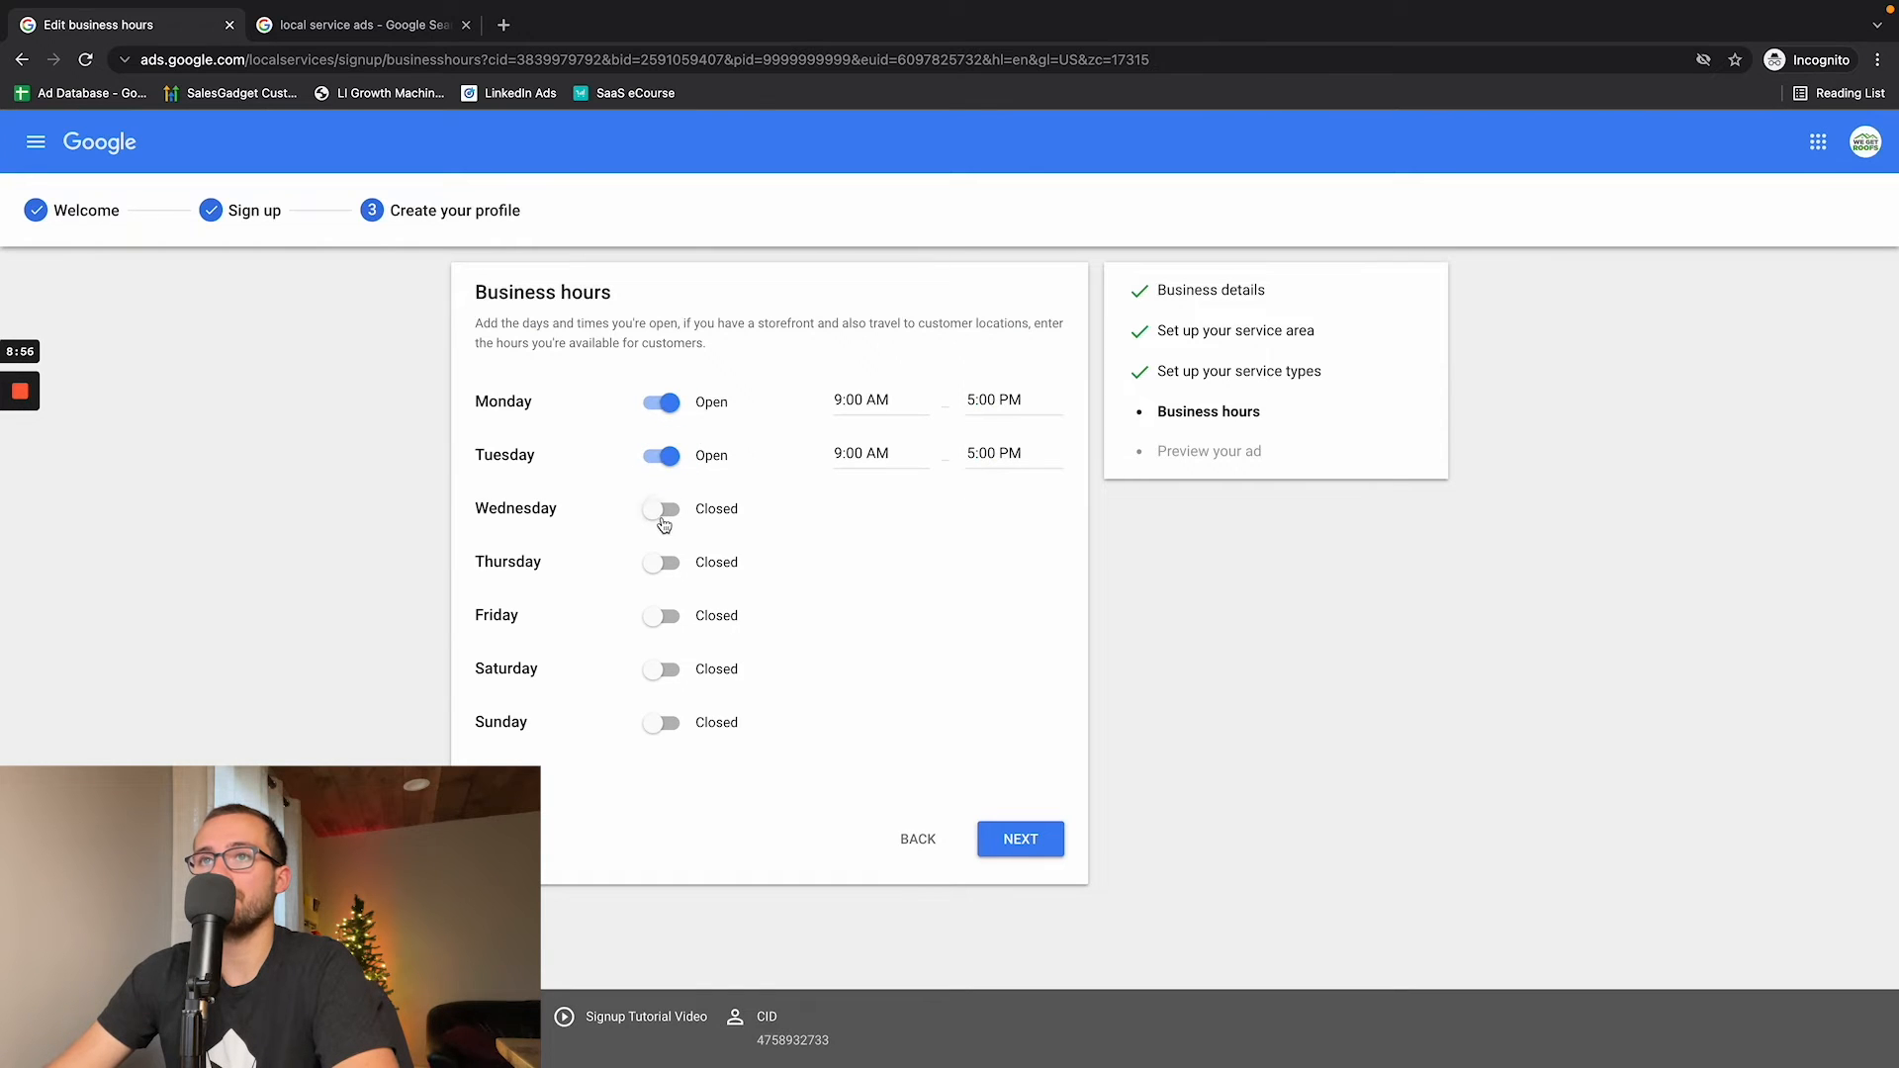
left_click(662, 510)
left_click(671, 567)
left_click(664, 619)
left_click(666, 672)
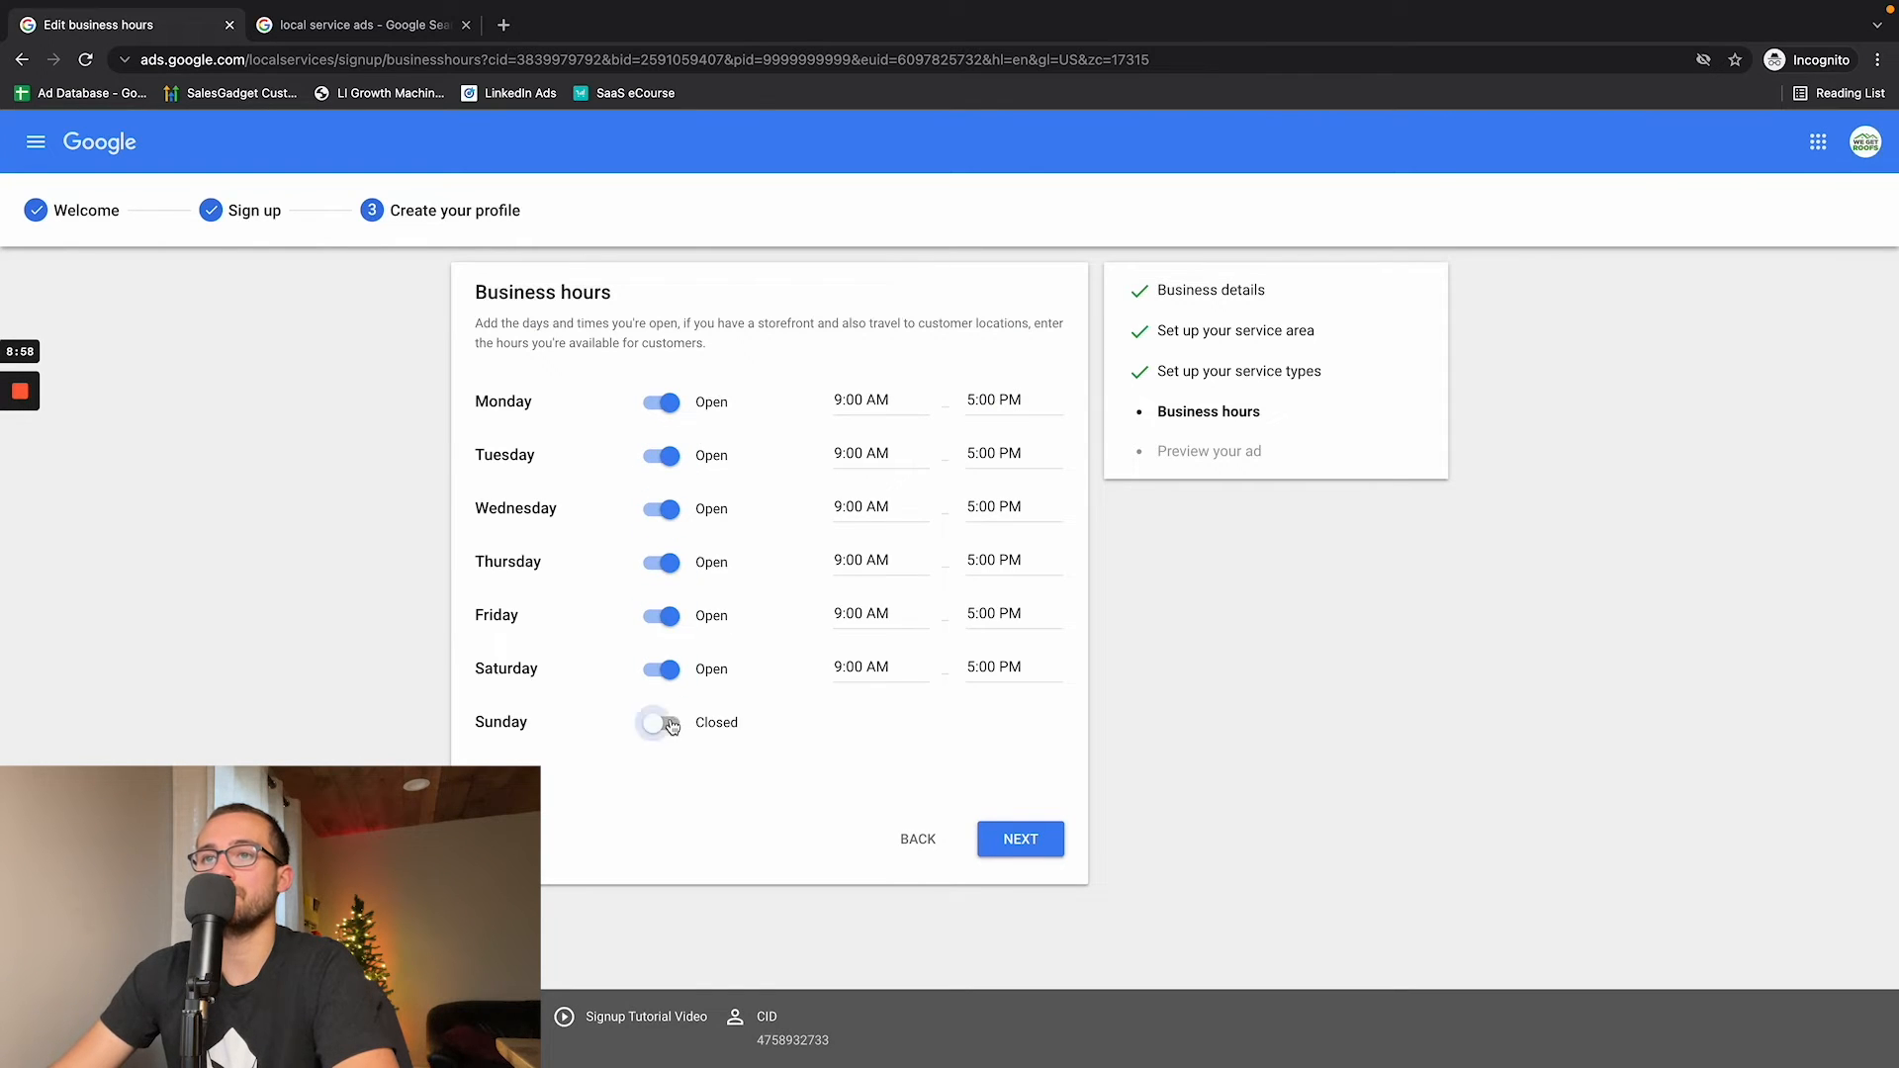
left_click(665, 726)
- Set the opening hours to 24 hours for every day of the week and continue to the ad preview
left_click(870, 399)
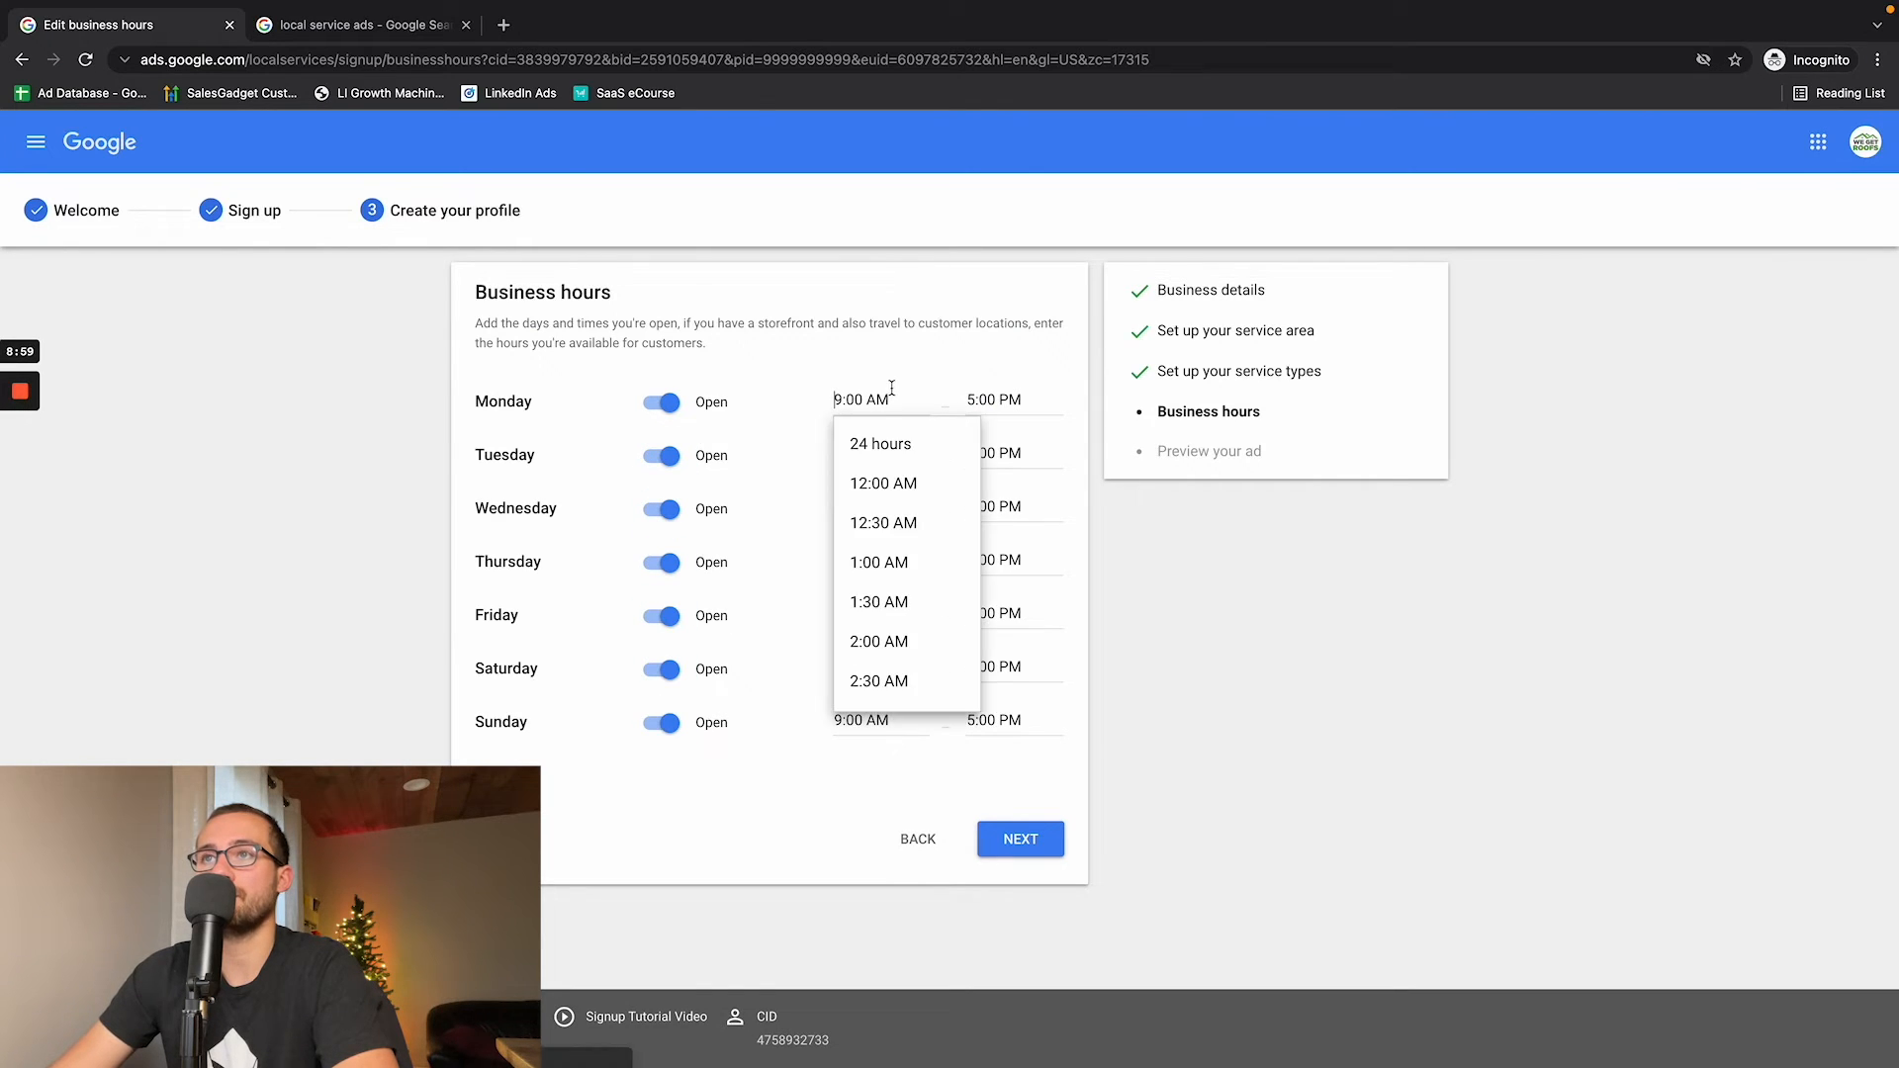
left_click(889, 445)
left_click(883, 453)
left_click(881, 498)
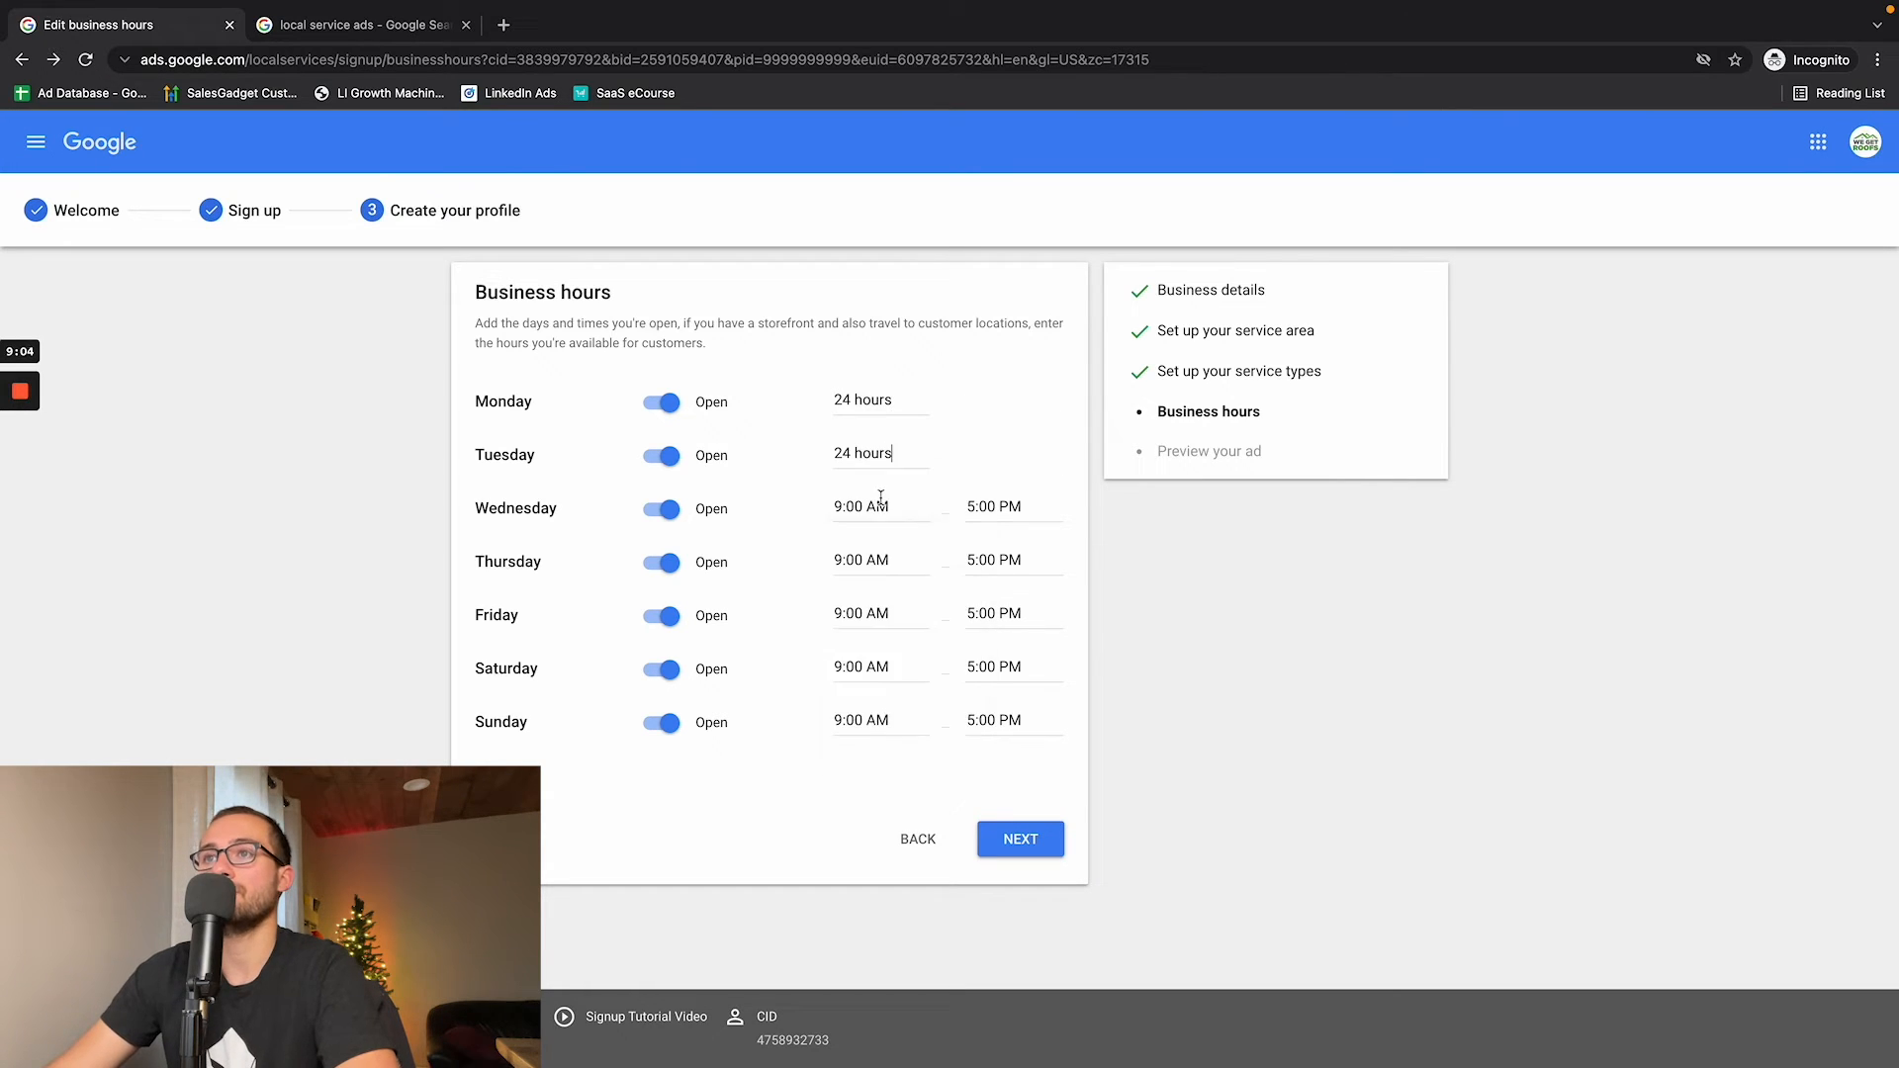
left_click(880, 507)
left_click(881, 551)
left_click(879, 560)
left_click(883, 604)
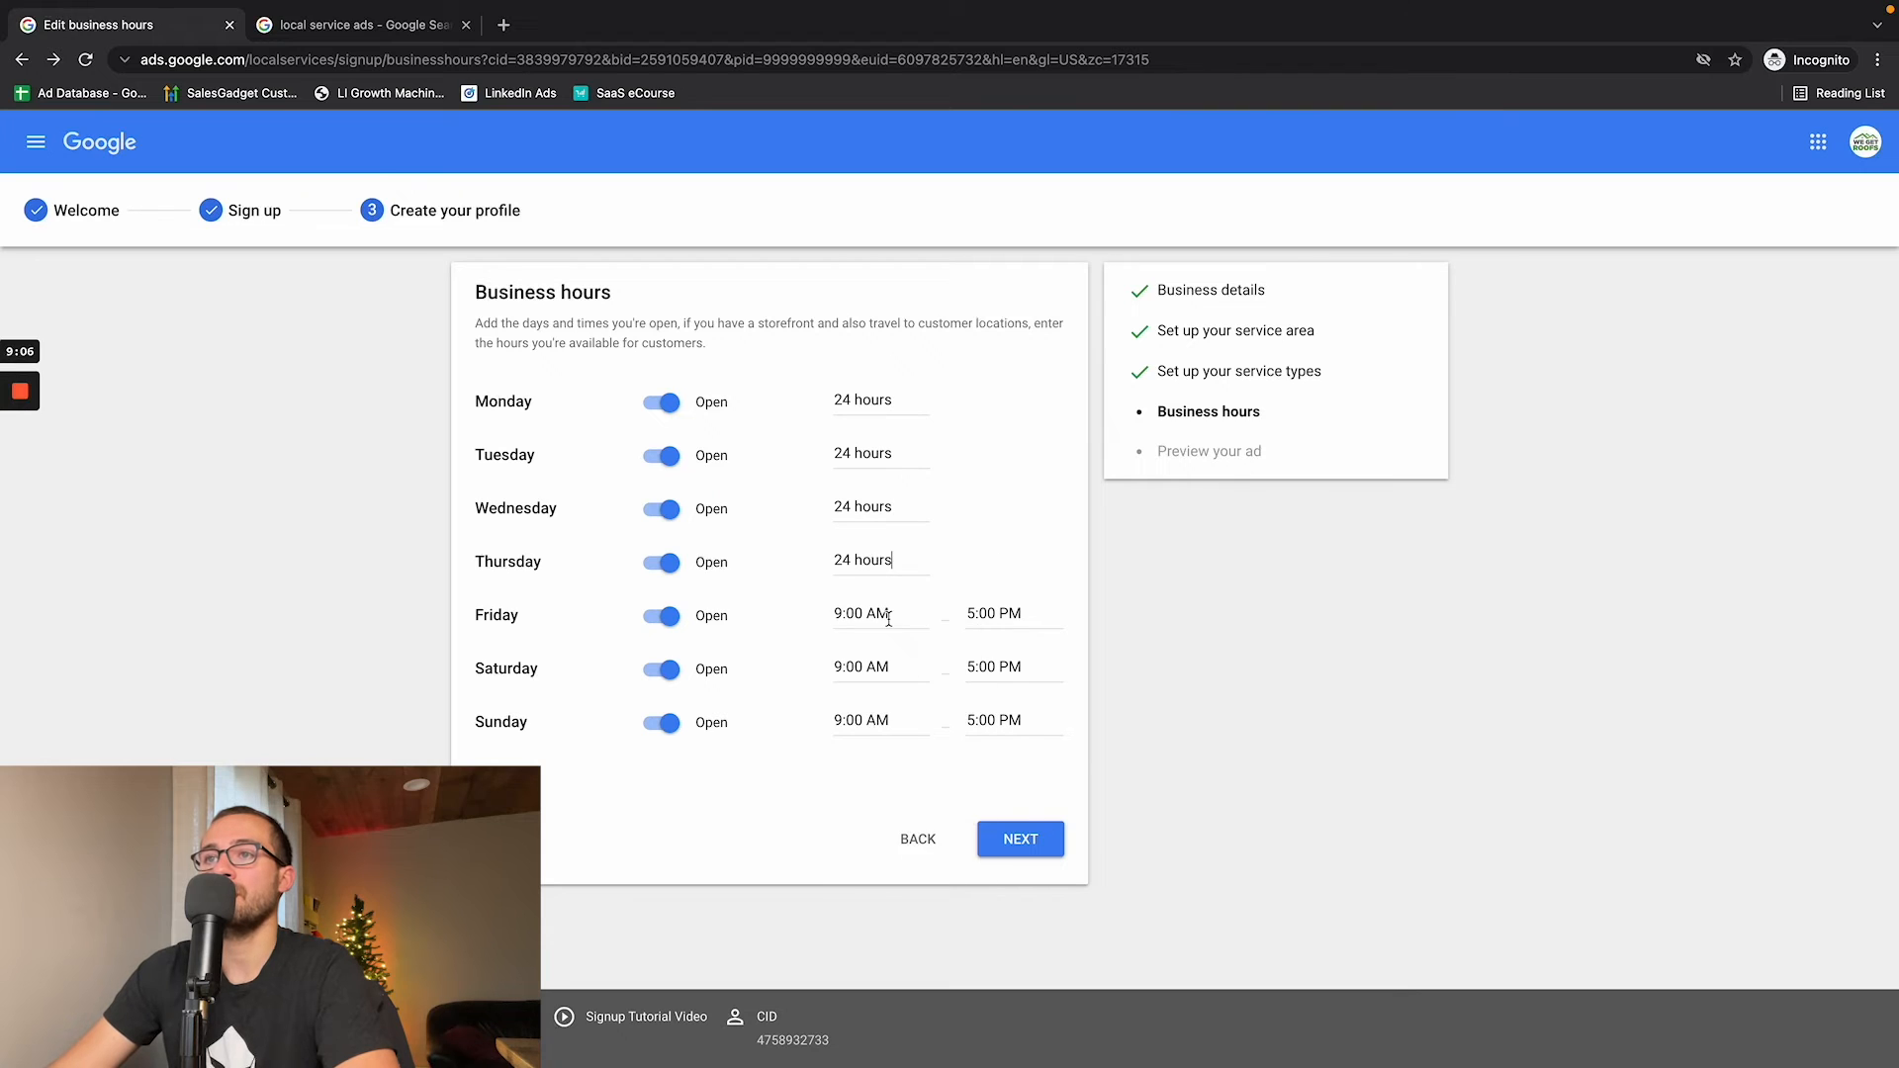
left_click(885, 613)
left_click(899, 660)
left_click(894, 666)
left_click(905, 710)
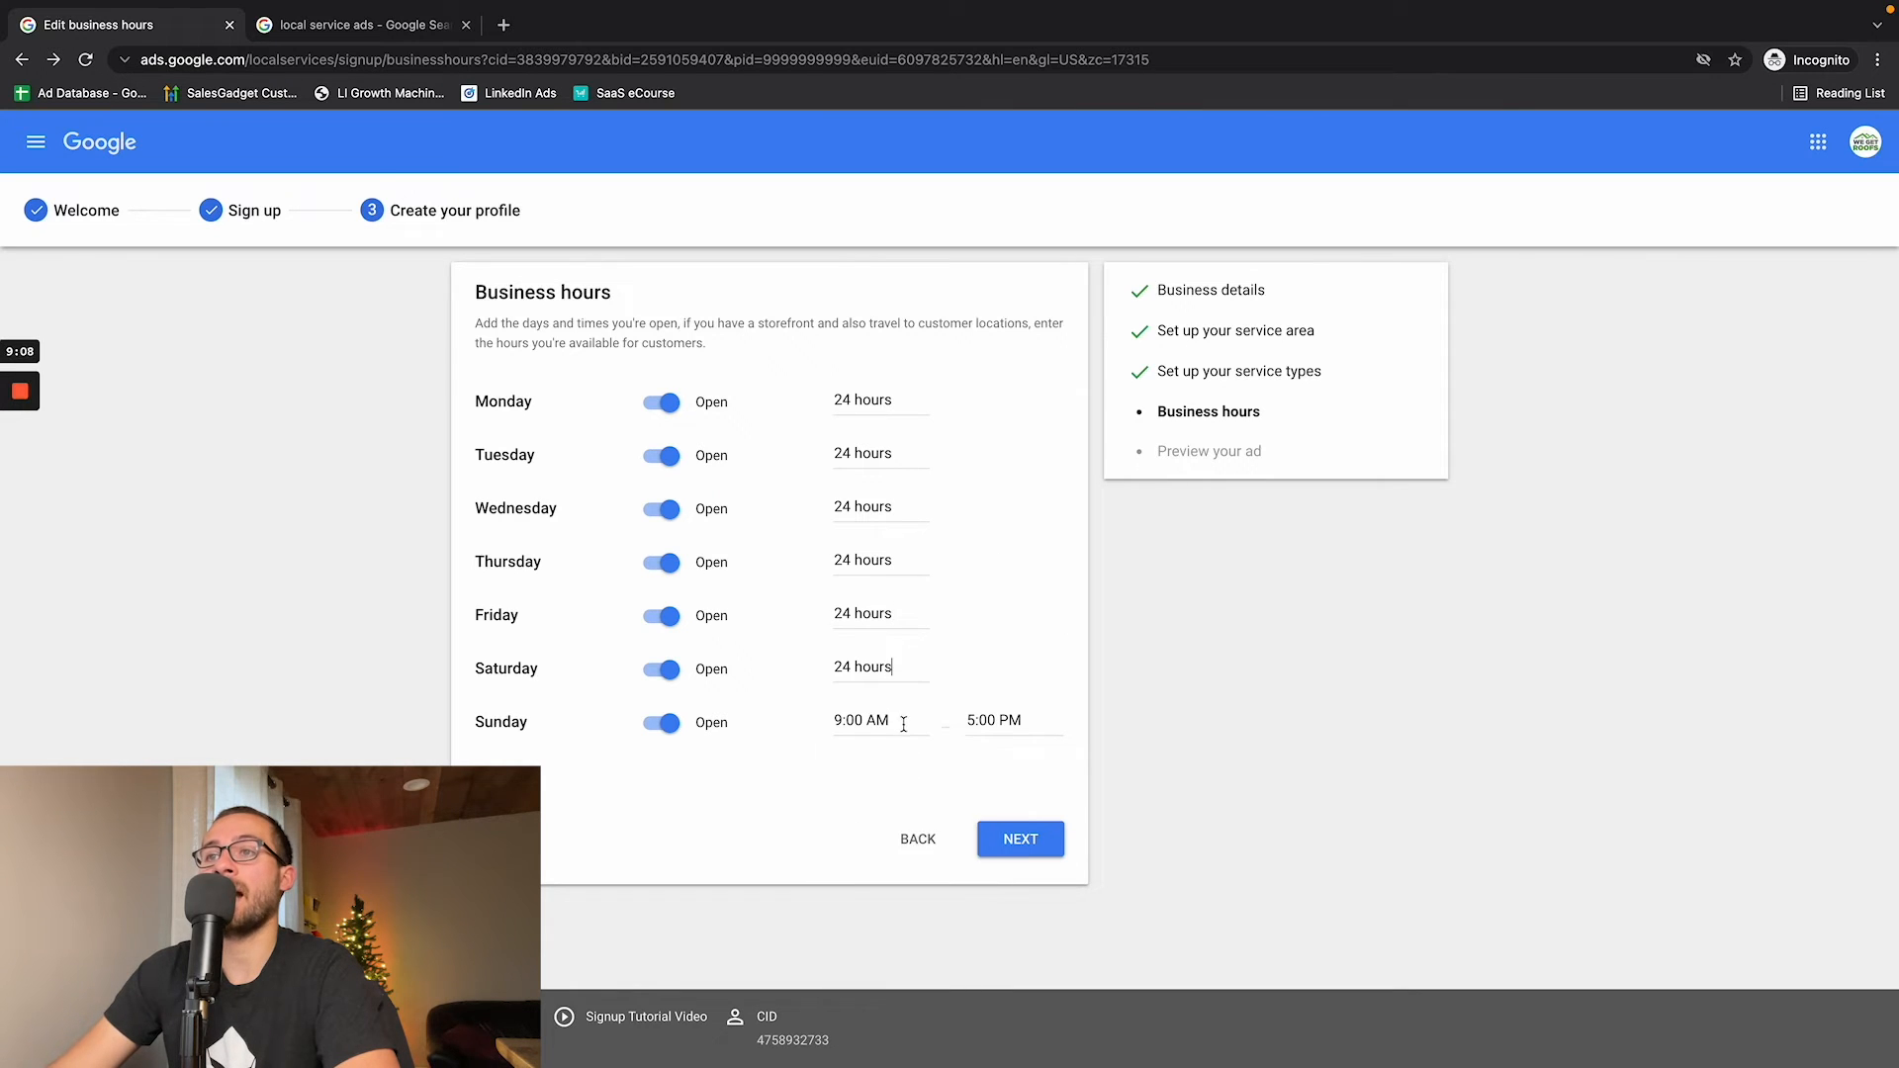
left_click(903, 720)
left_click(930, 763)
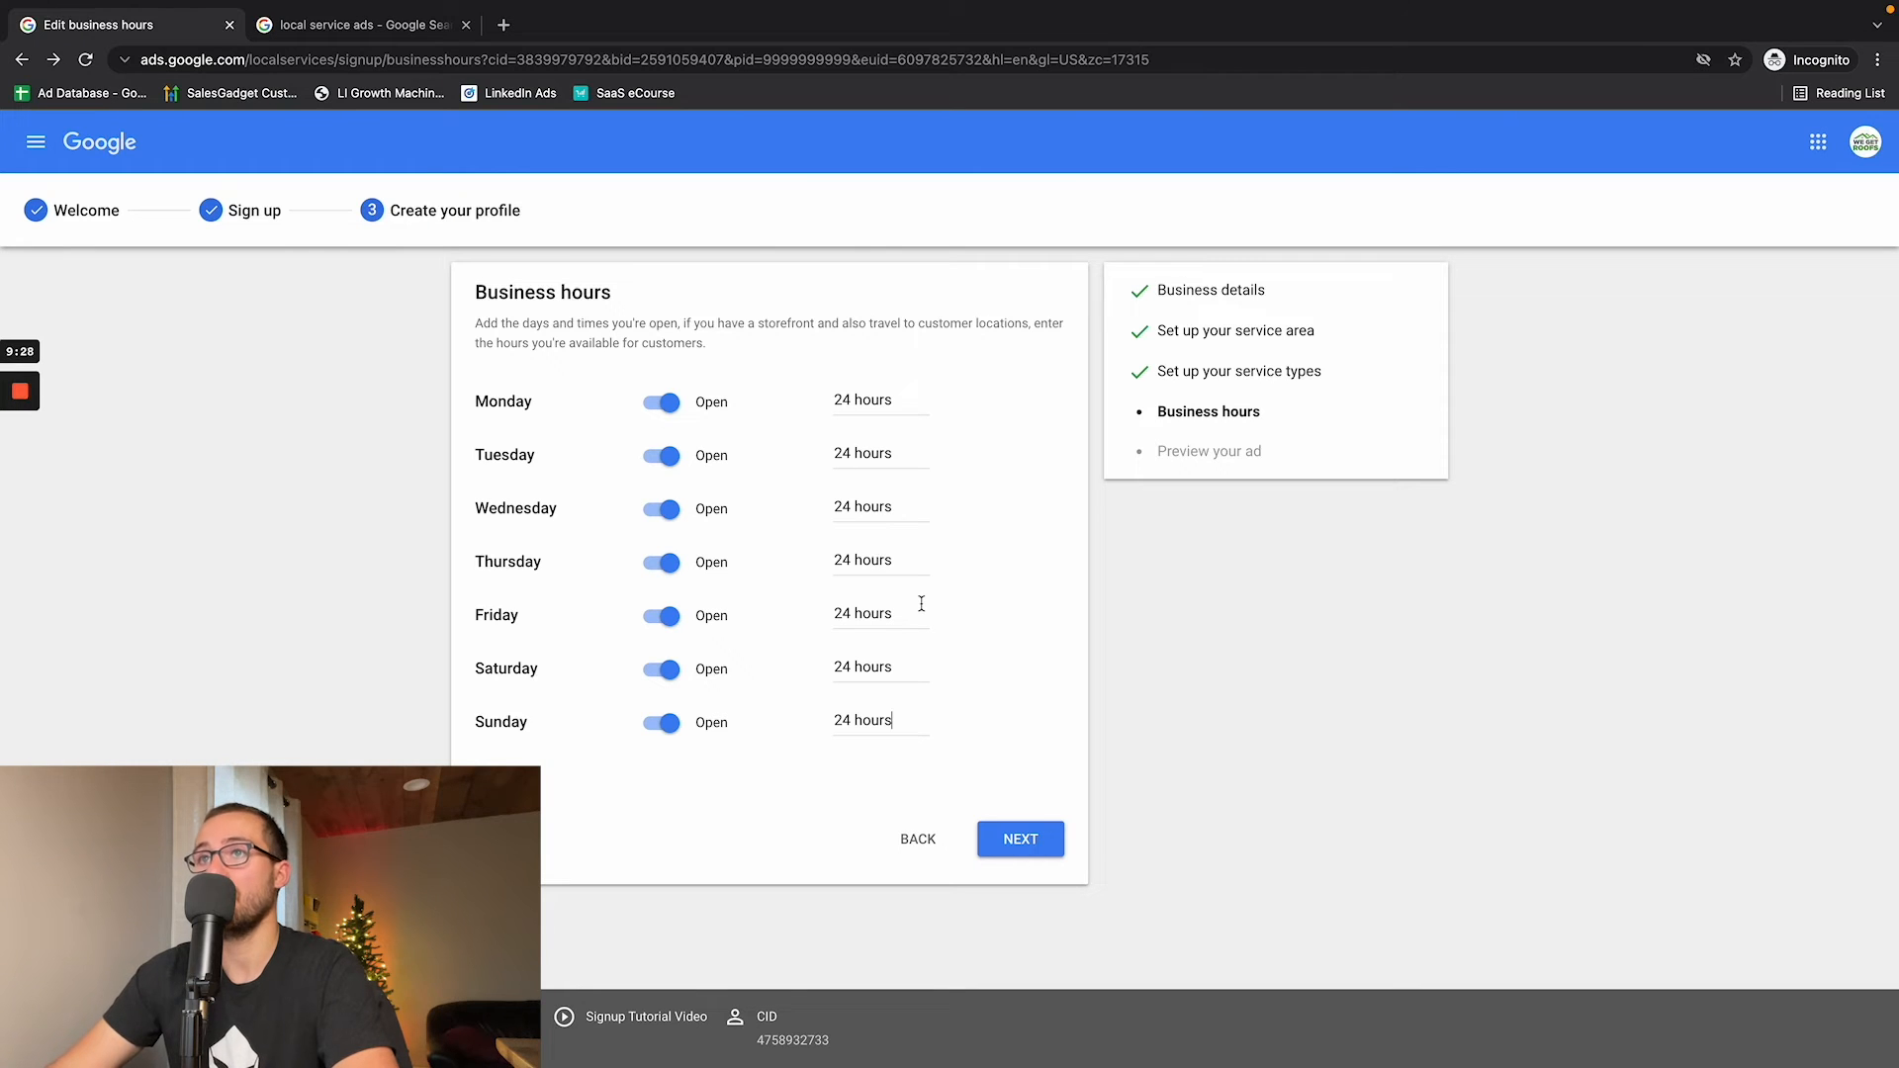
left_click(1026, 833)
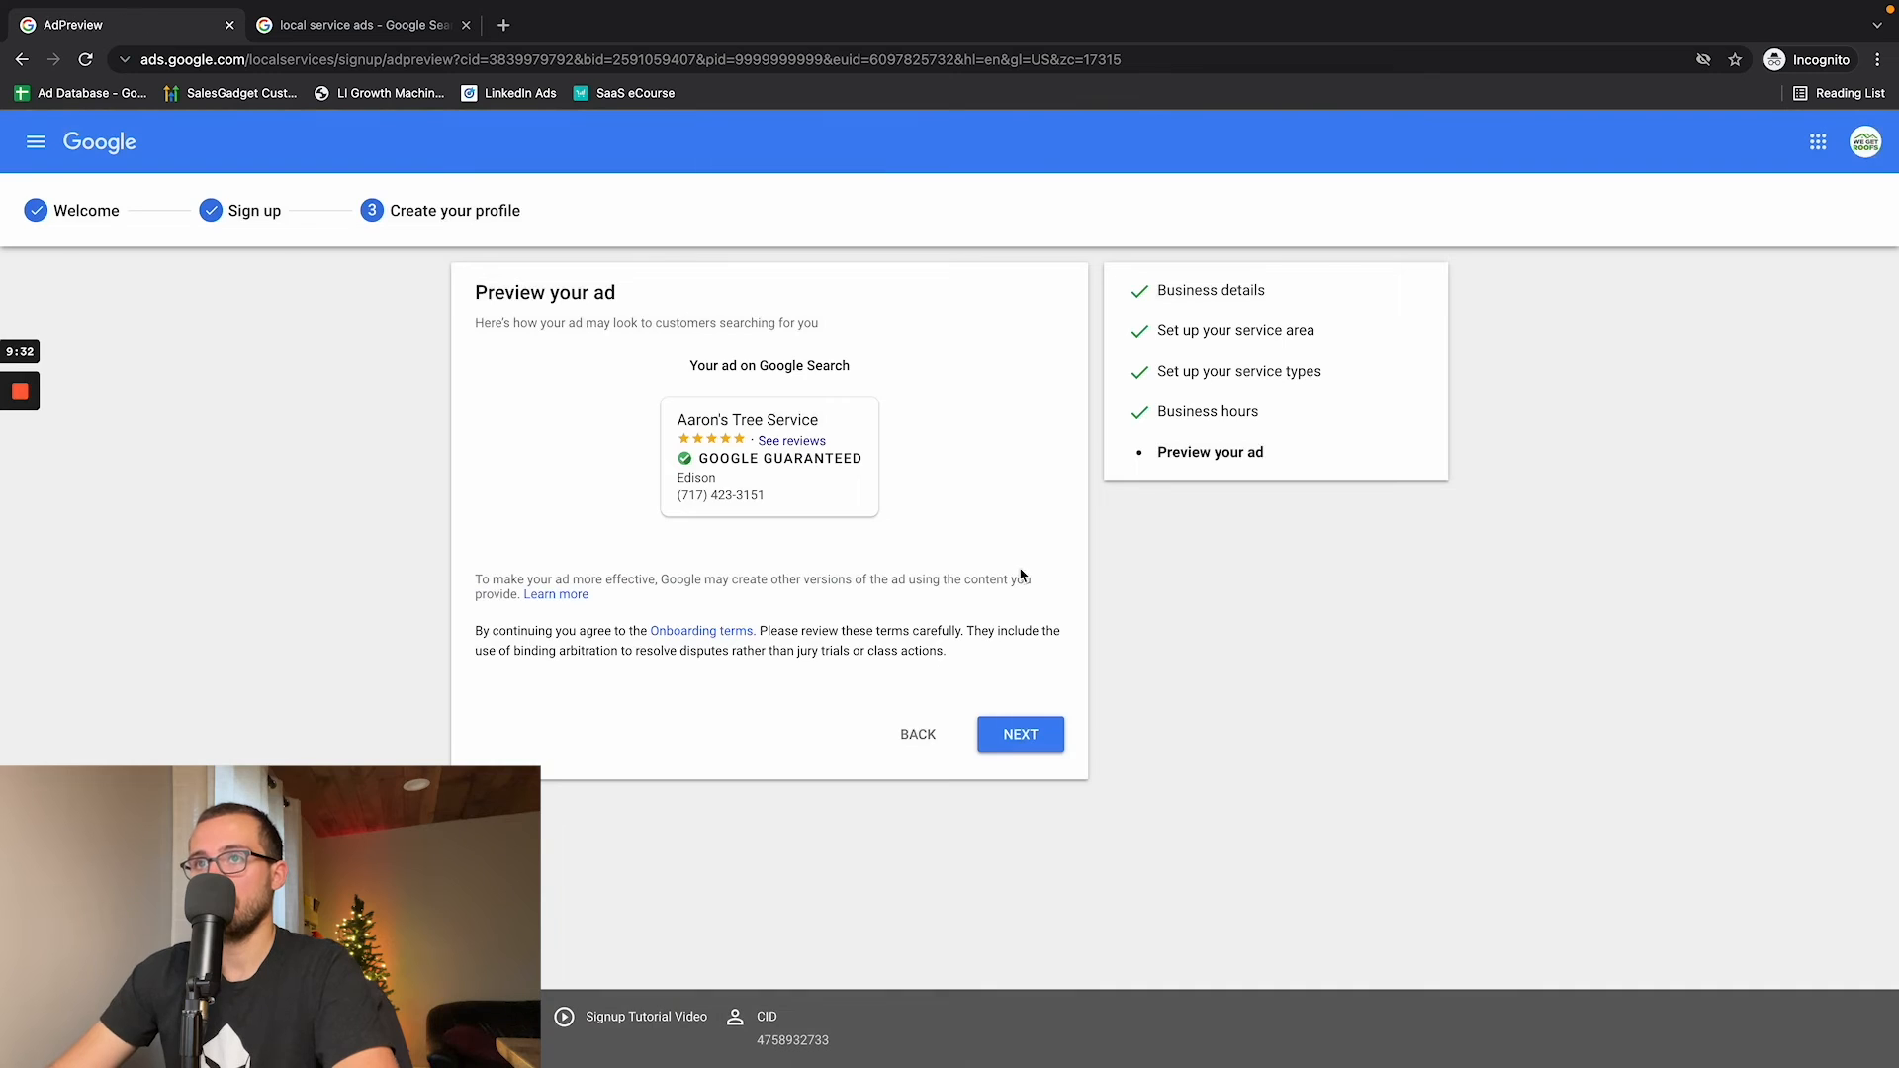
- Highlight the business name, reviews and location in the ad preview, and continue to the business verification
mouse_move(604, 324)
left_mouse_down()
mouse_move(950, 429)
mouse_move(854, 560)
mouse_move(606, 322)
mouse_move(622, 311)
left_mouse_up()
left_click_drag(679, 419, 744, 437)
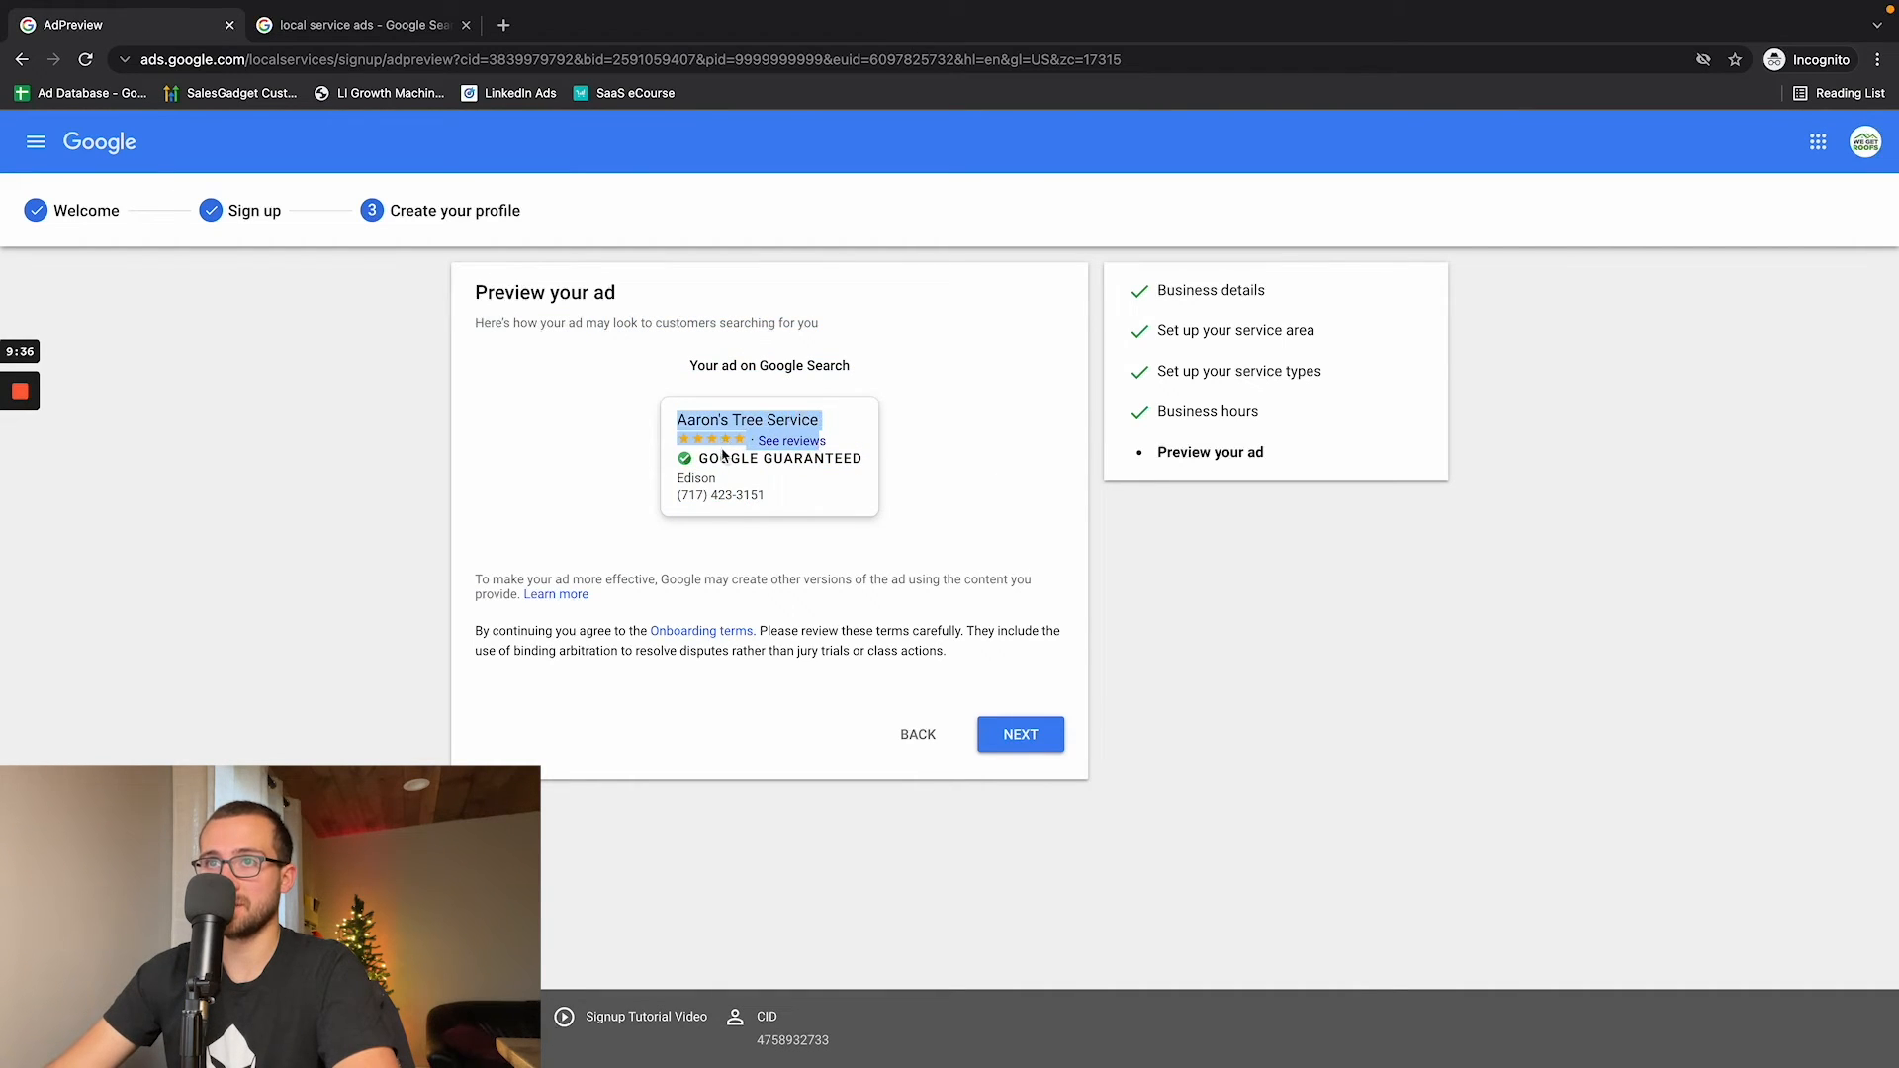
left_click(849, 453)
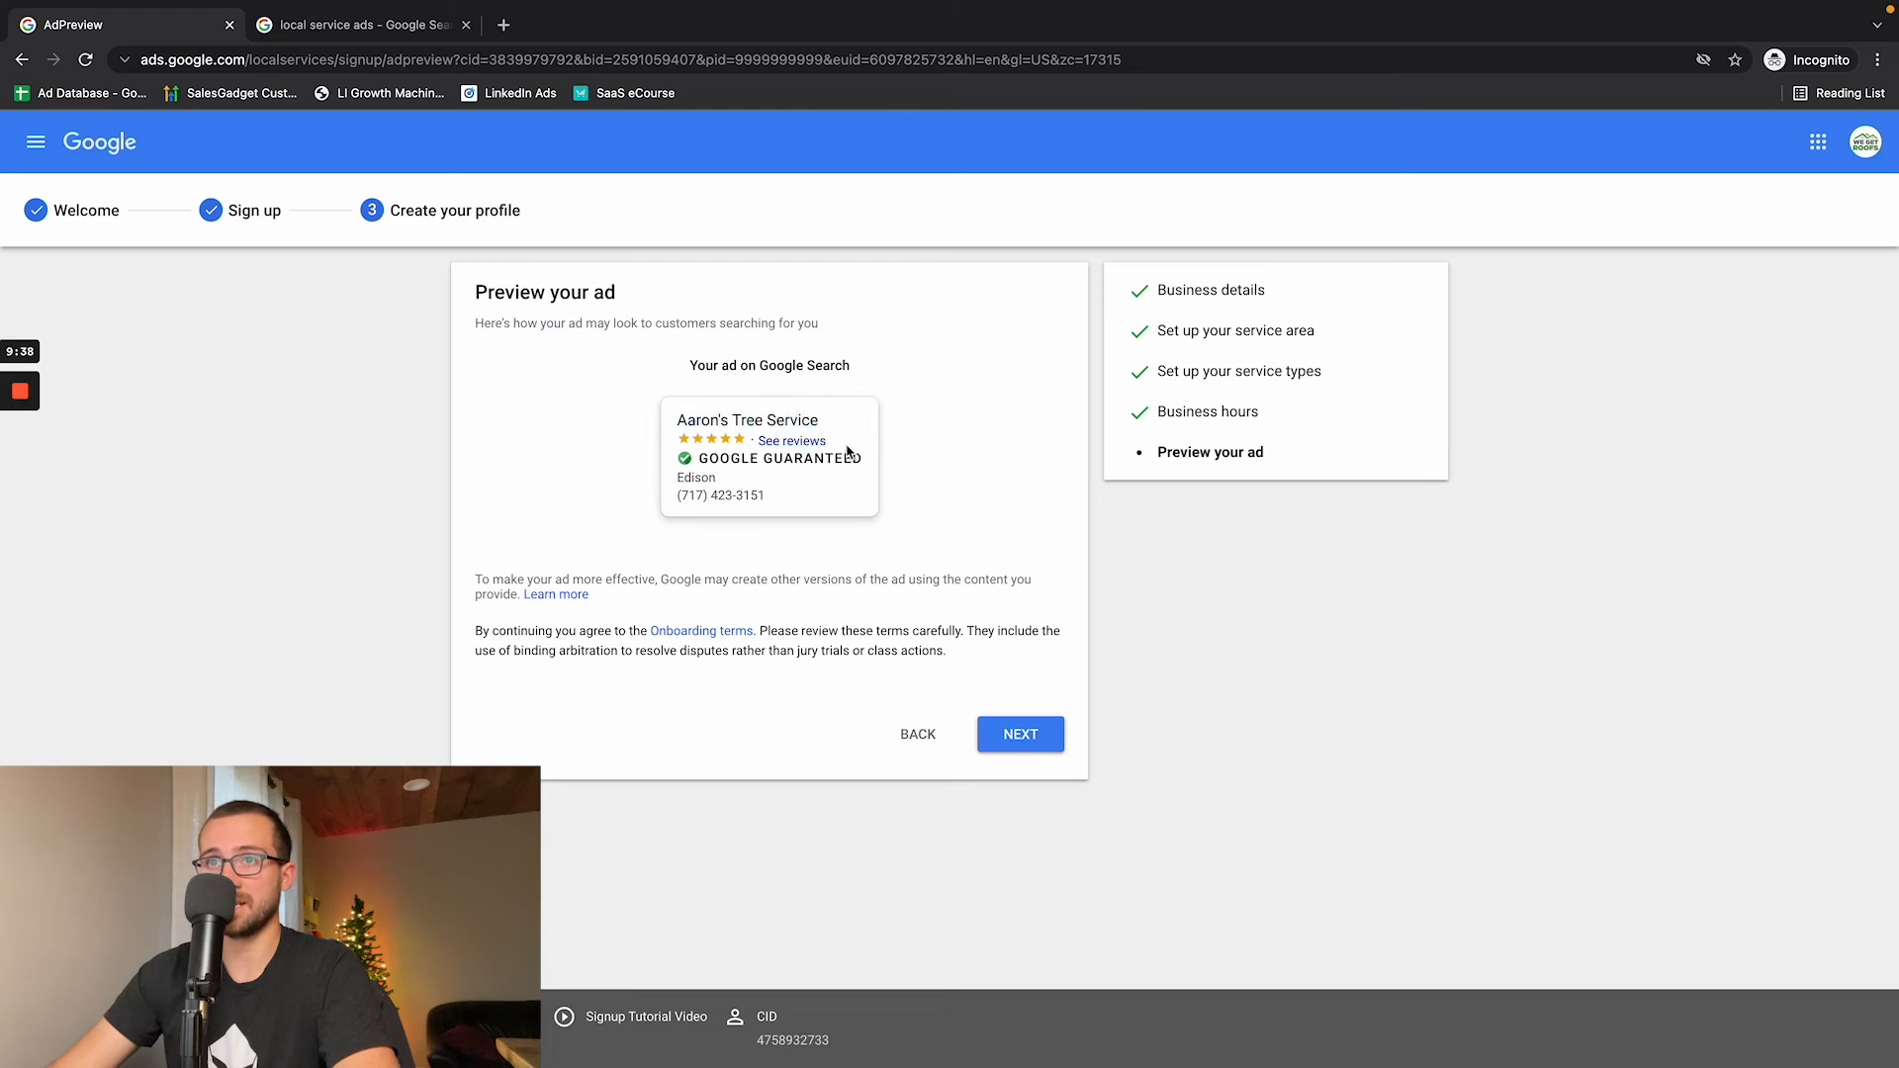
mouse_move(679, 478)
left_mouse_down()
mouse_move(800, 496)
mouse_move(689, 496)
left_mouse_up()
left_click(1028, 737)
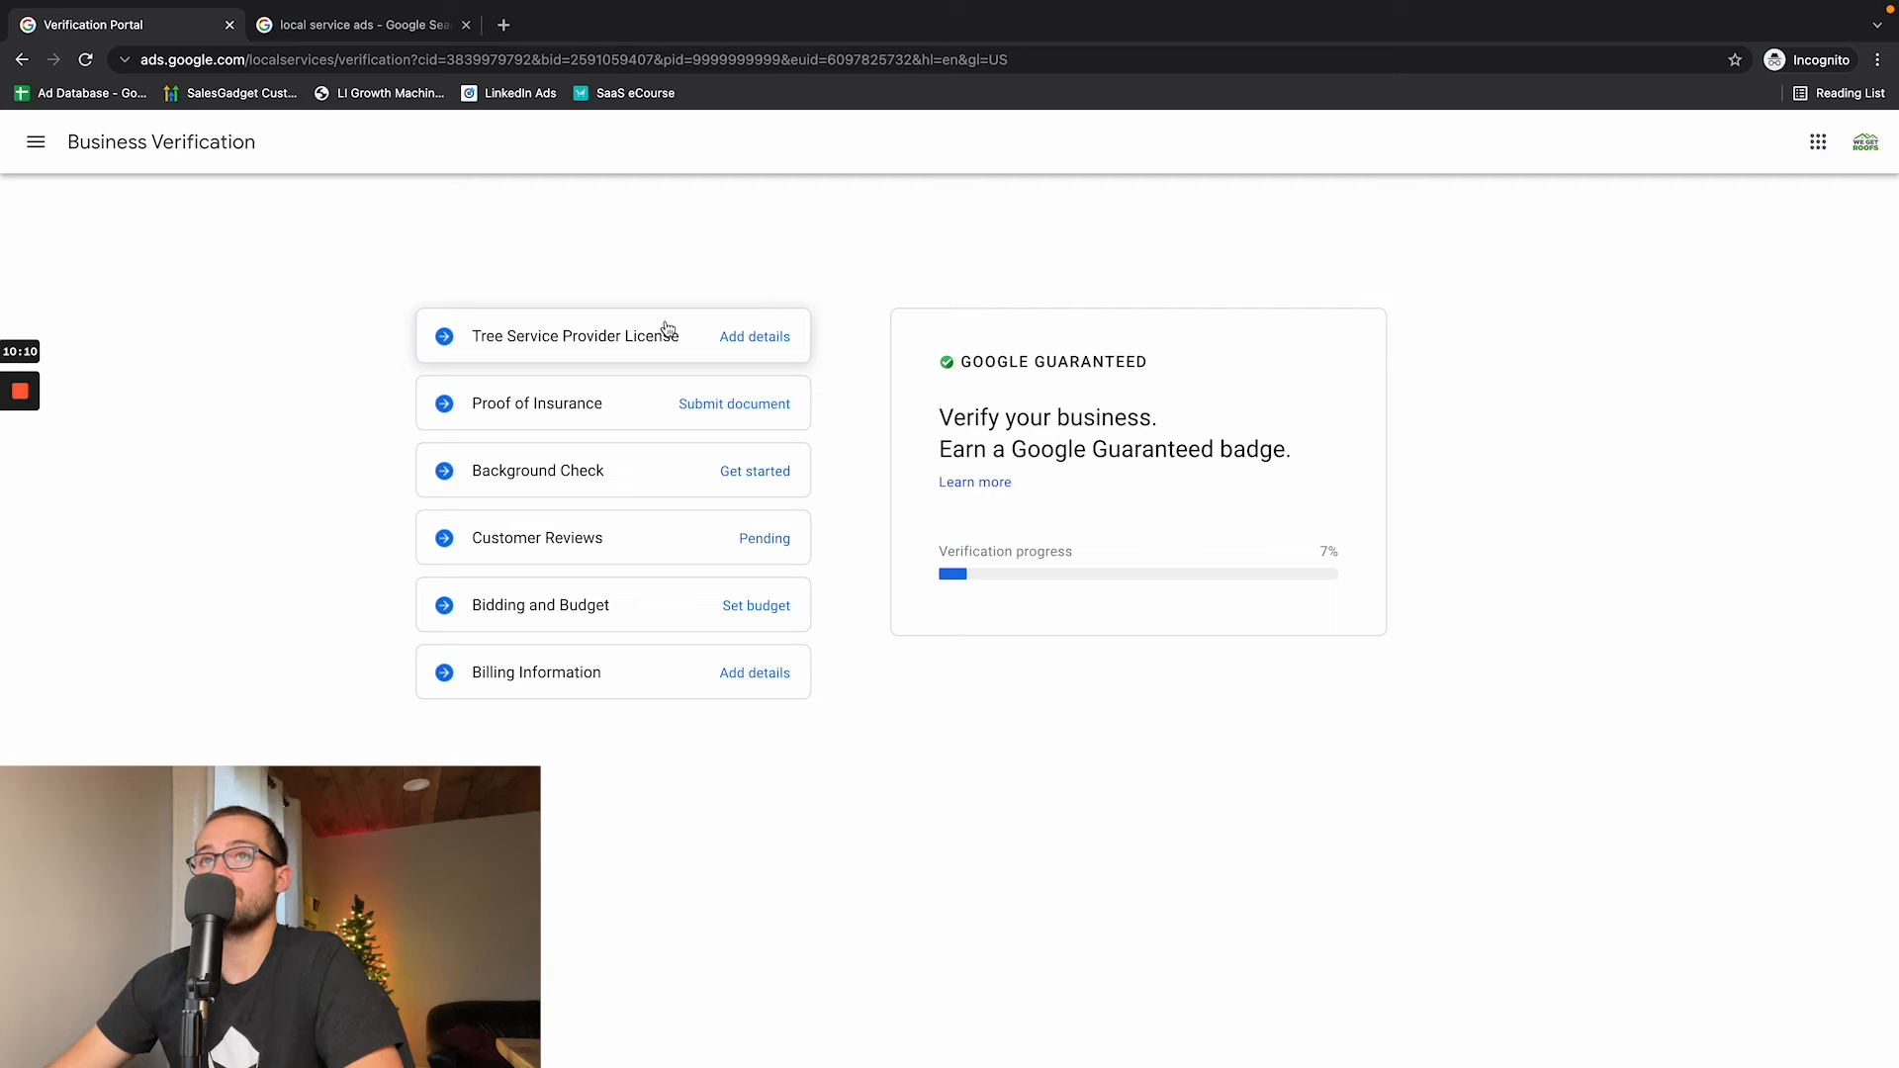
- Review the business license form and the proof of insurance requirements, highlighting the $1,000,000 minimum for a Tree Service Provider
left_click(604, 336)
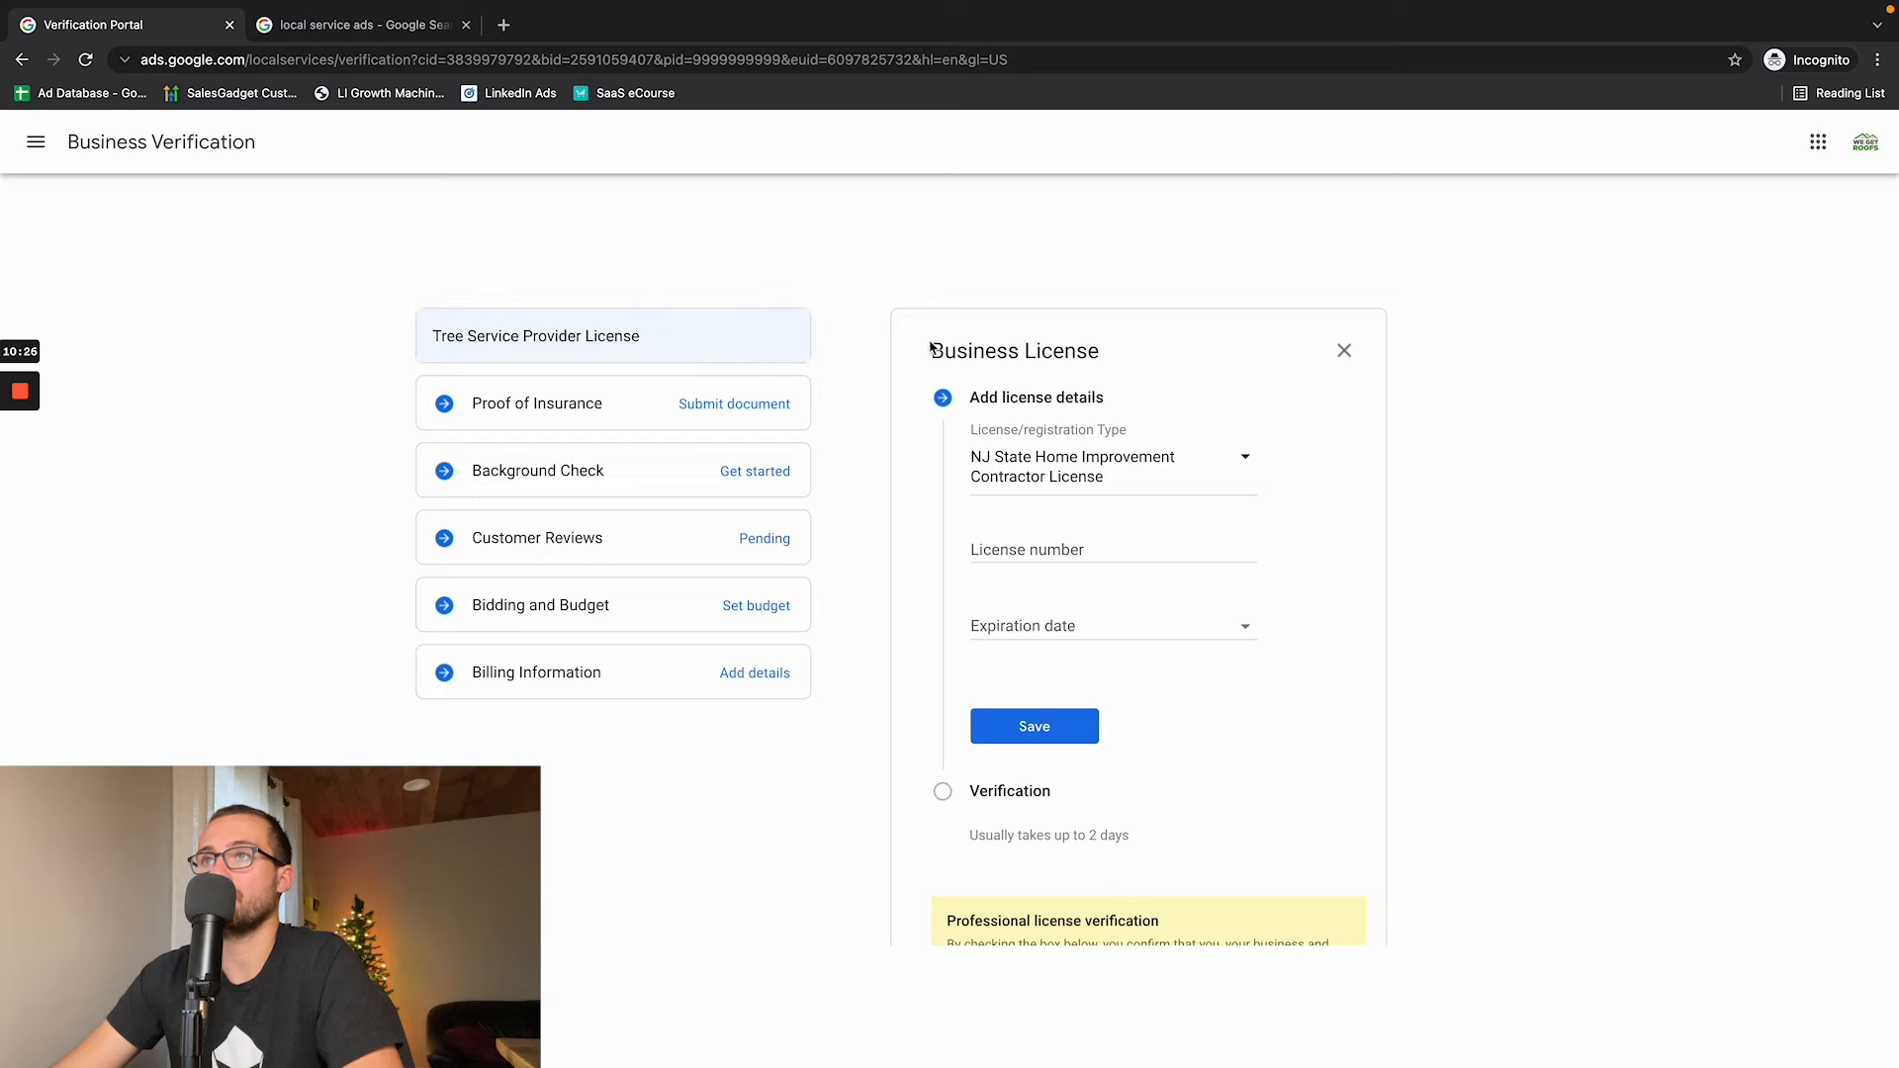
left_click_drag(931, 346, 1117, 363)
left_click(563, 407)
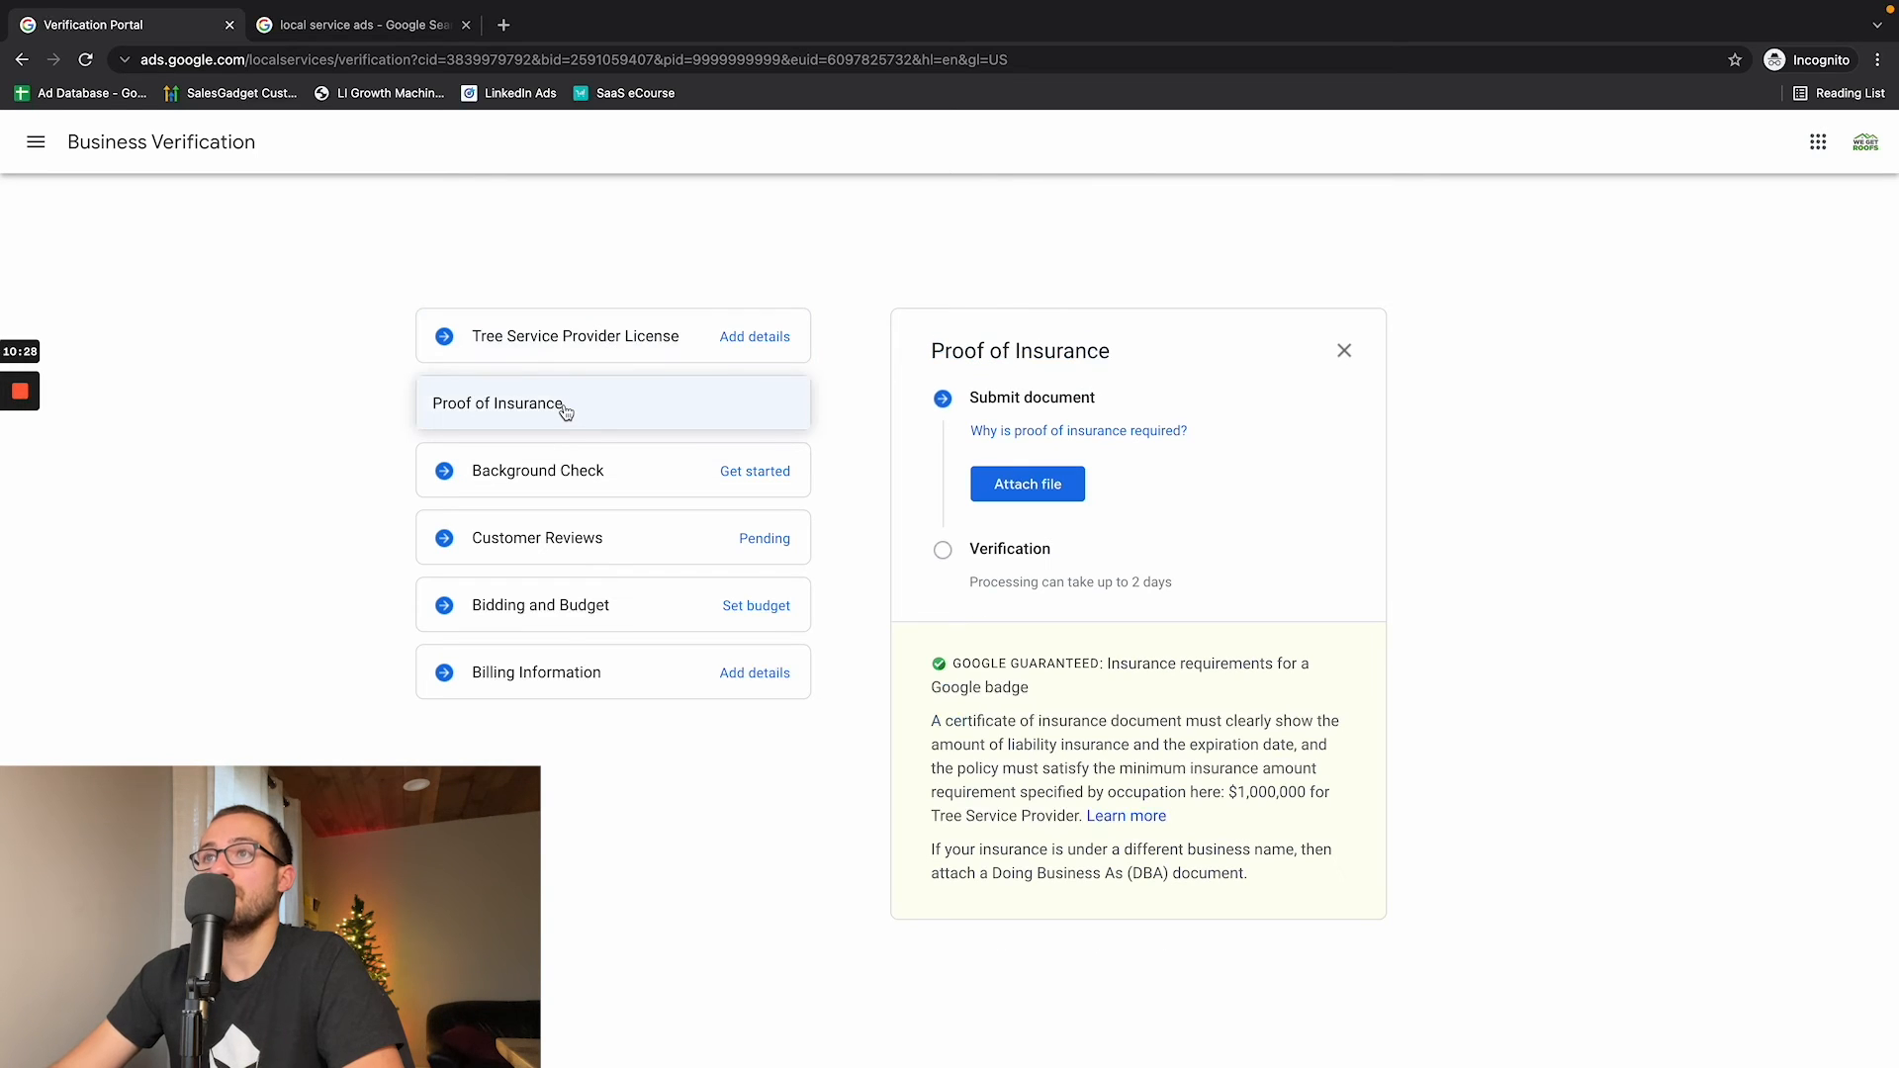
left_click_drag(1220, 824, 1229, 790)
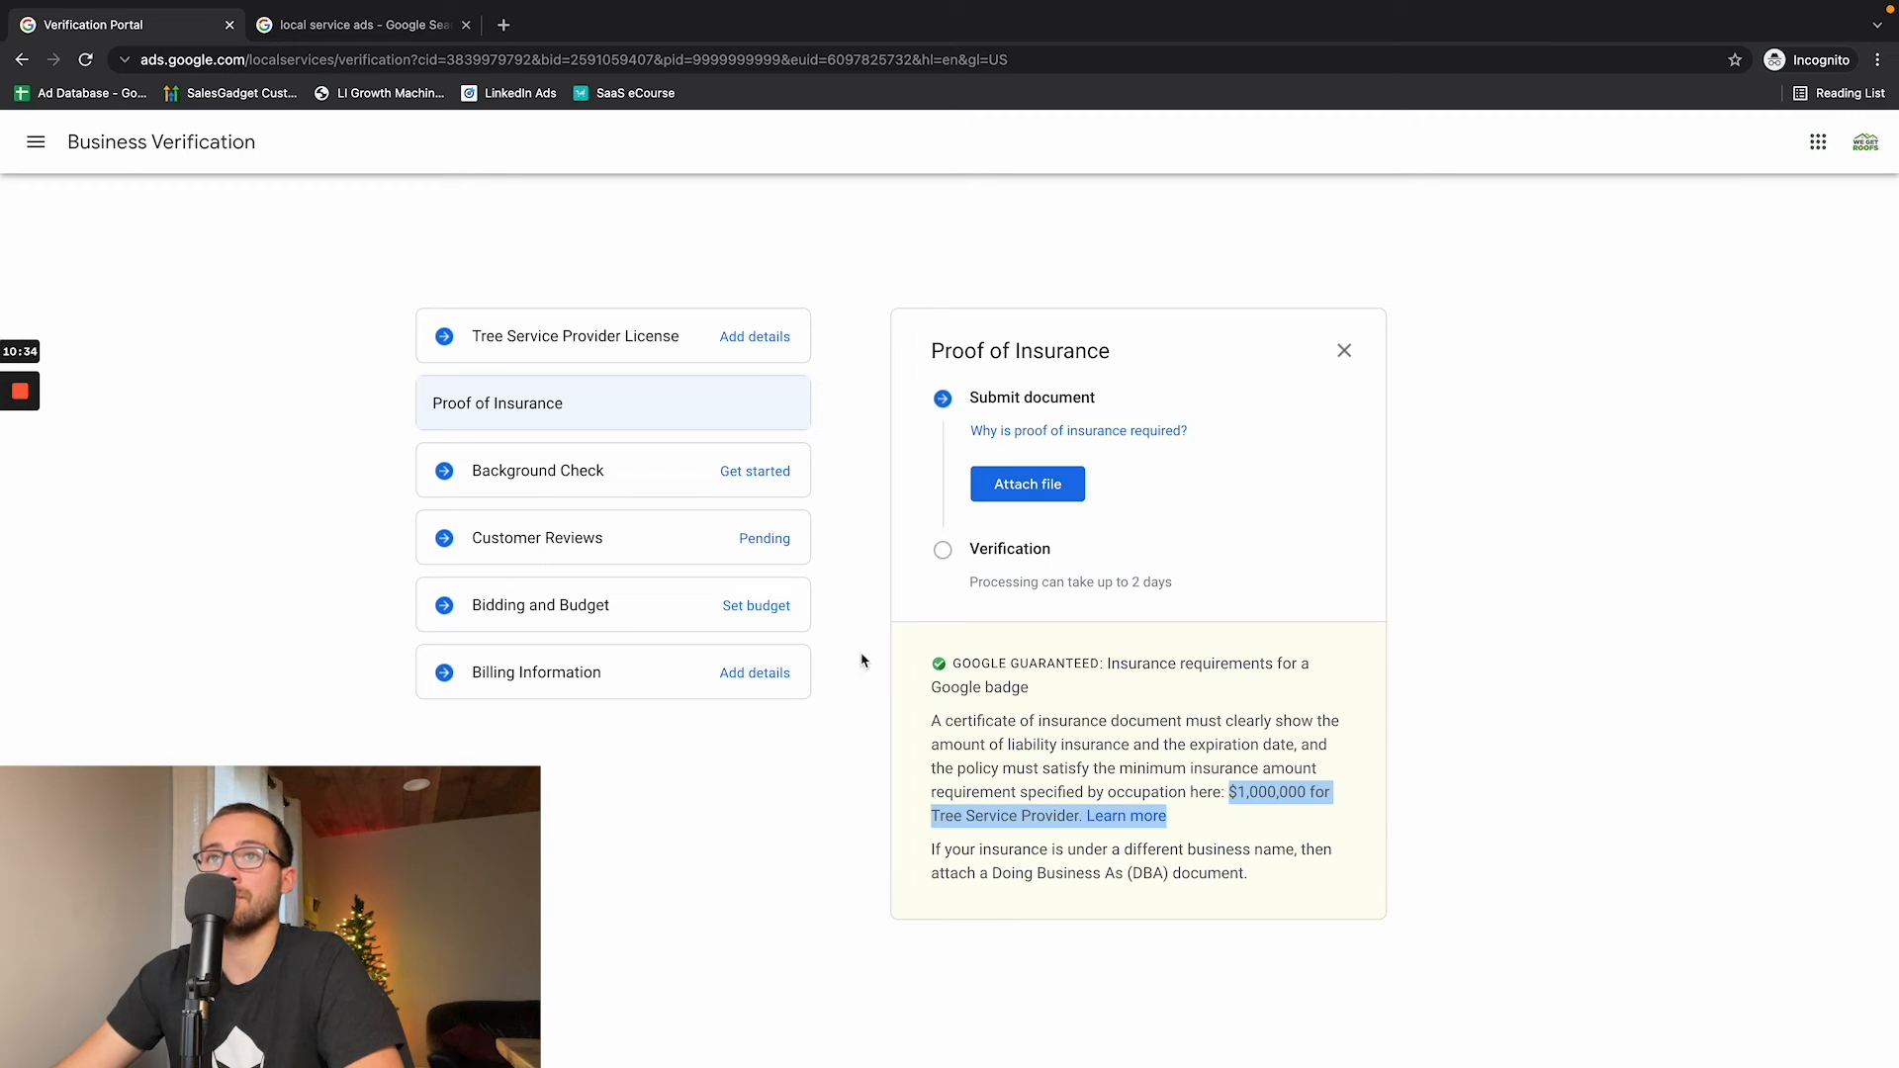
left_click(1018, 484)
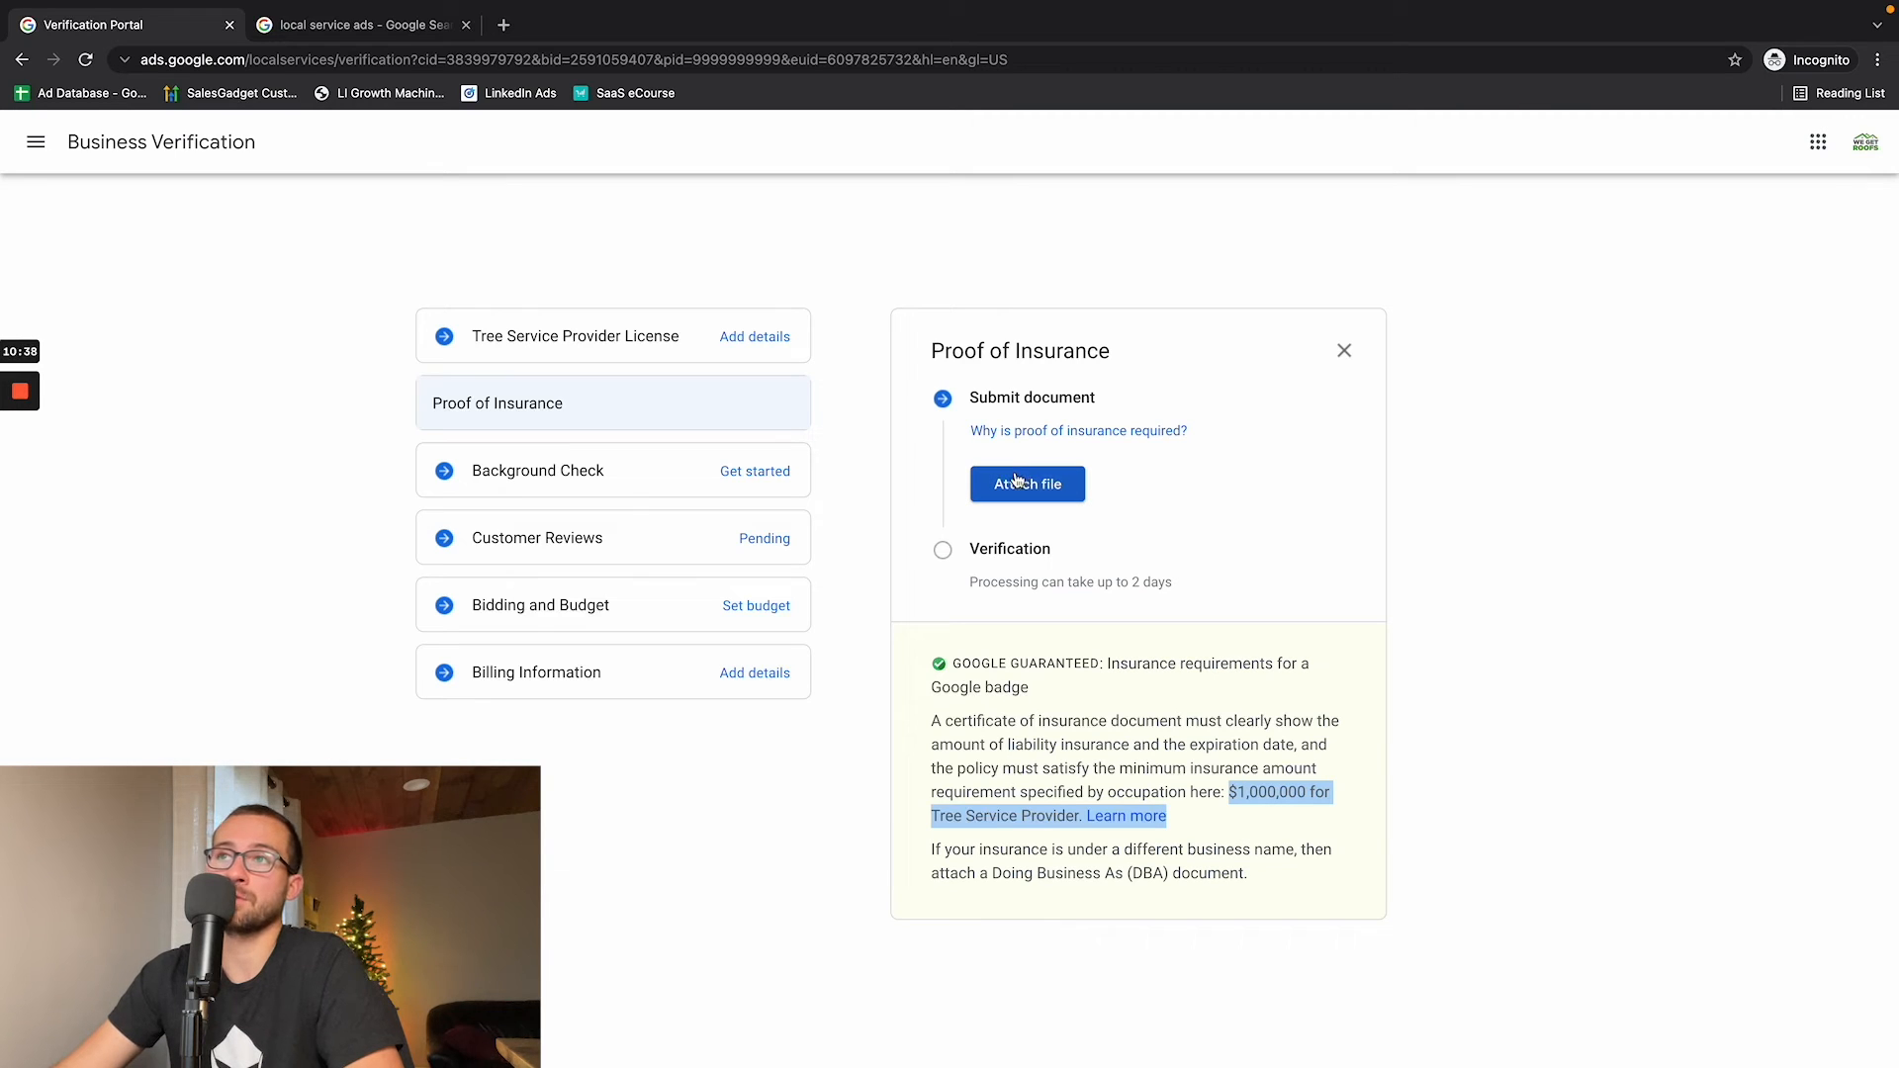
- Review the background check and customer reviews requirements, highlight the Google Maps search status, and show the review link options
left_click(549, 471)
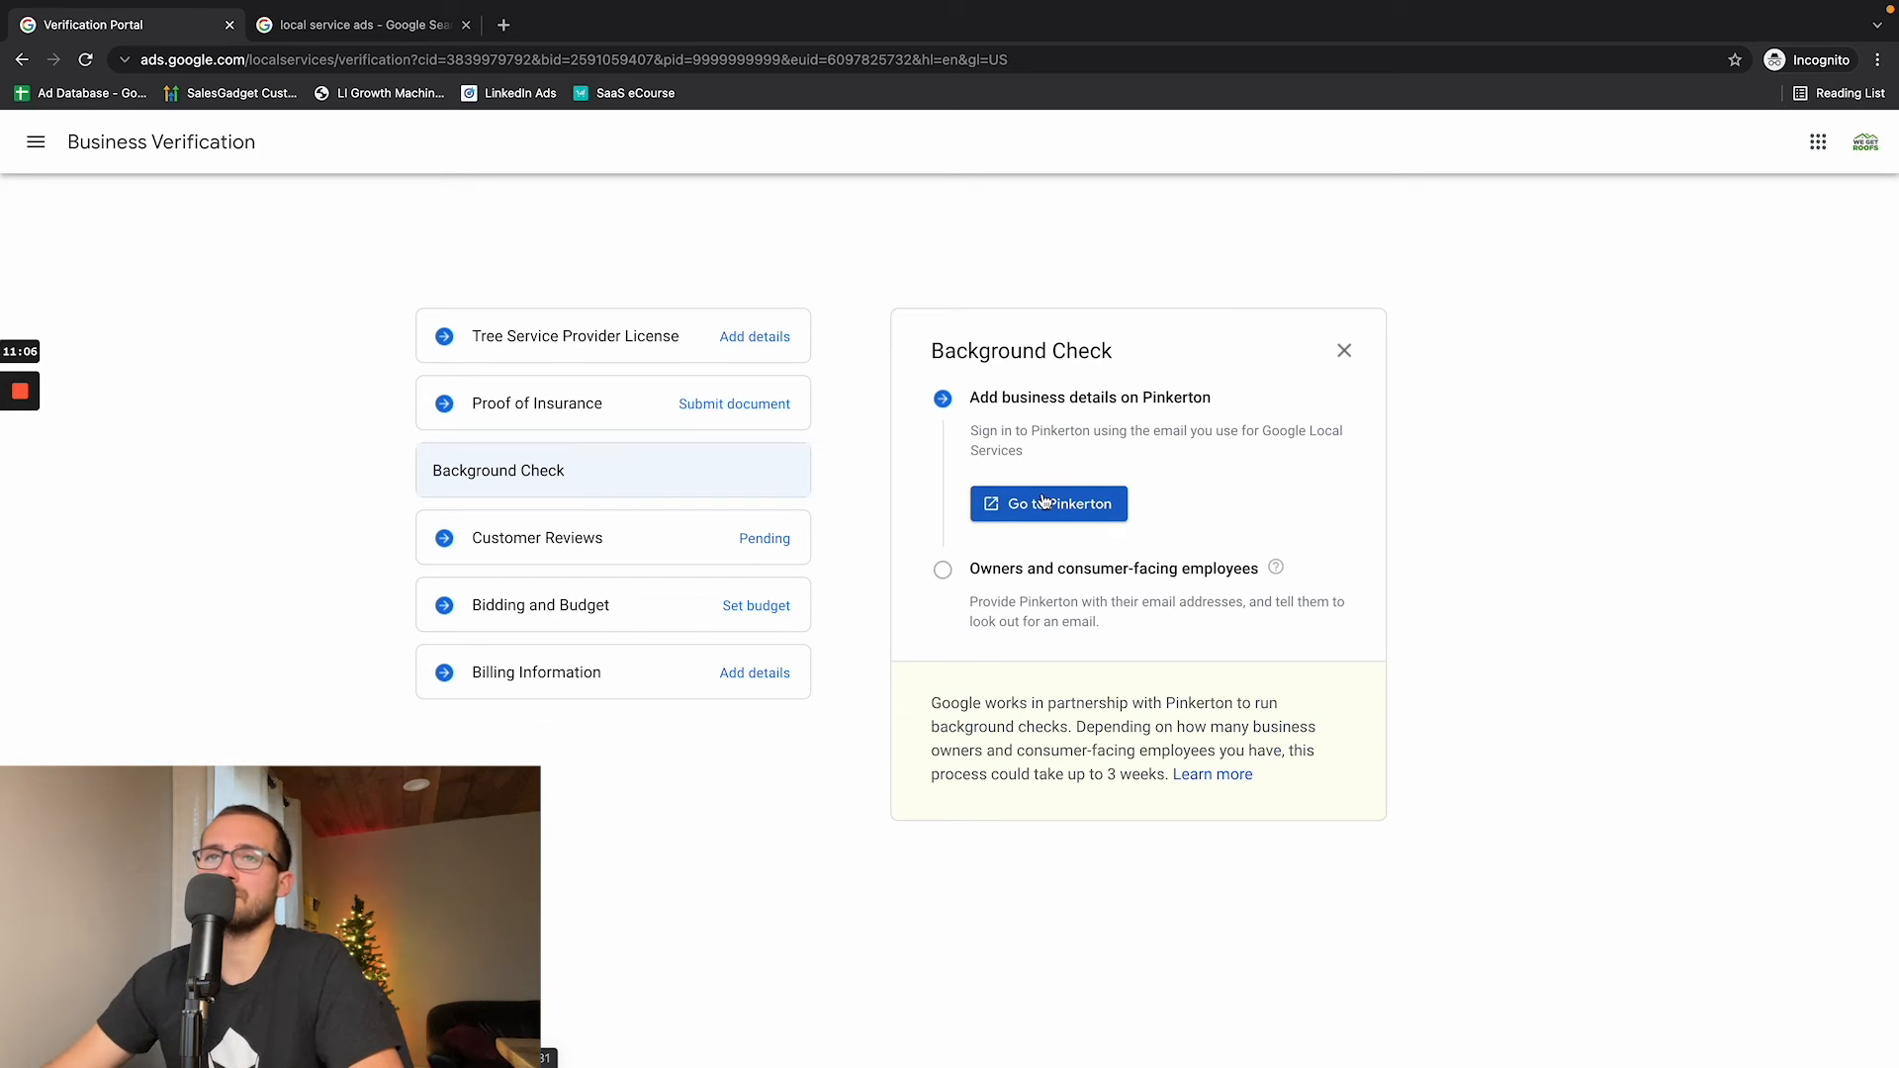
left_click(593, 545)
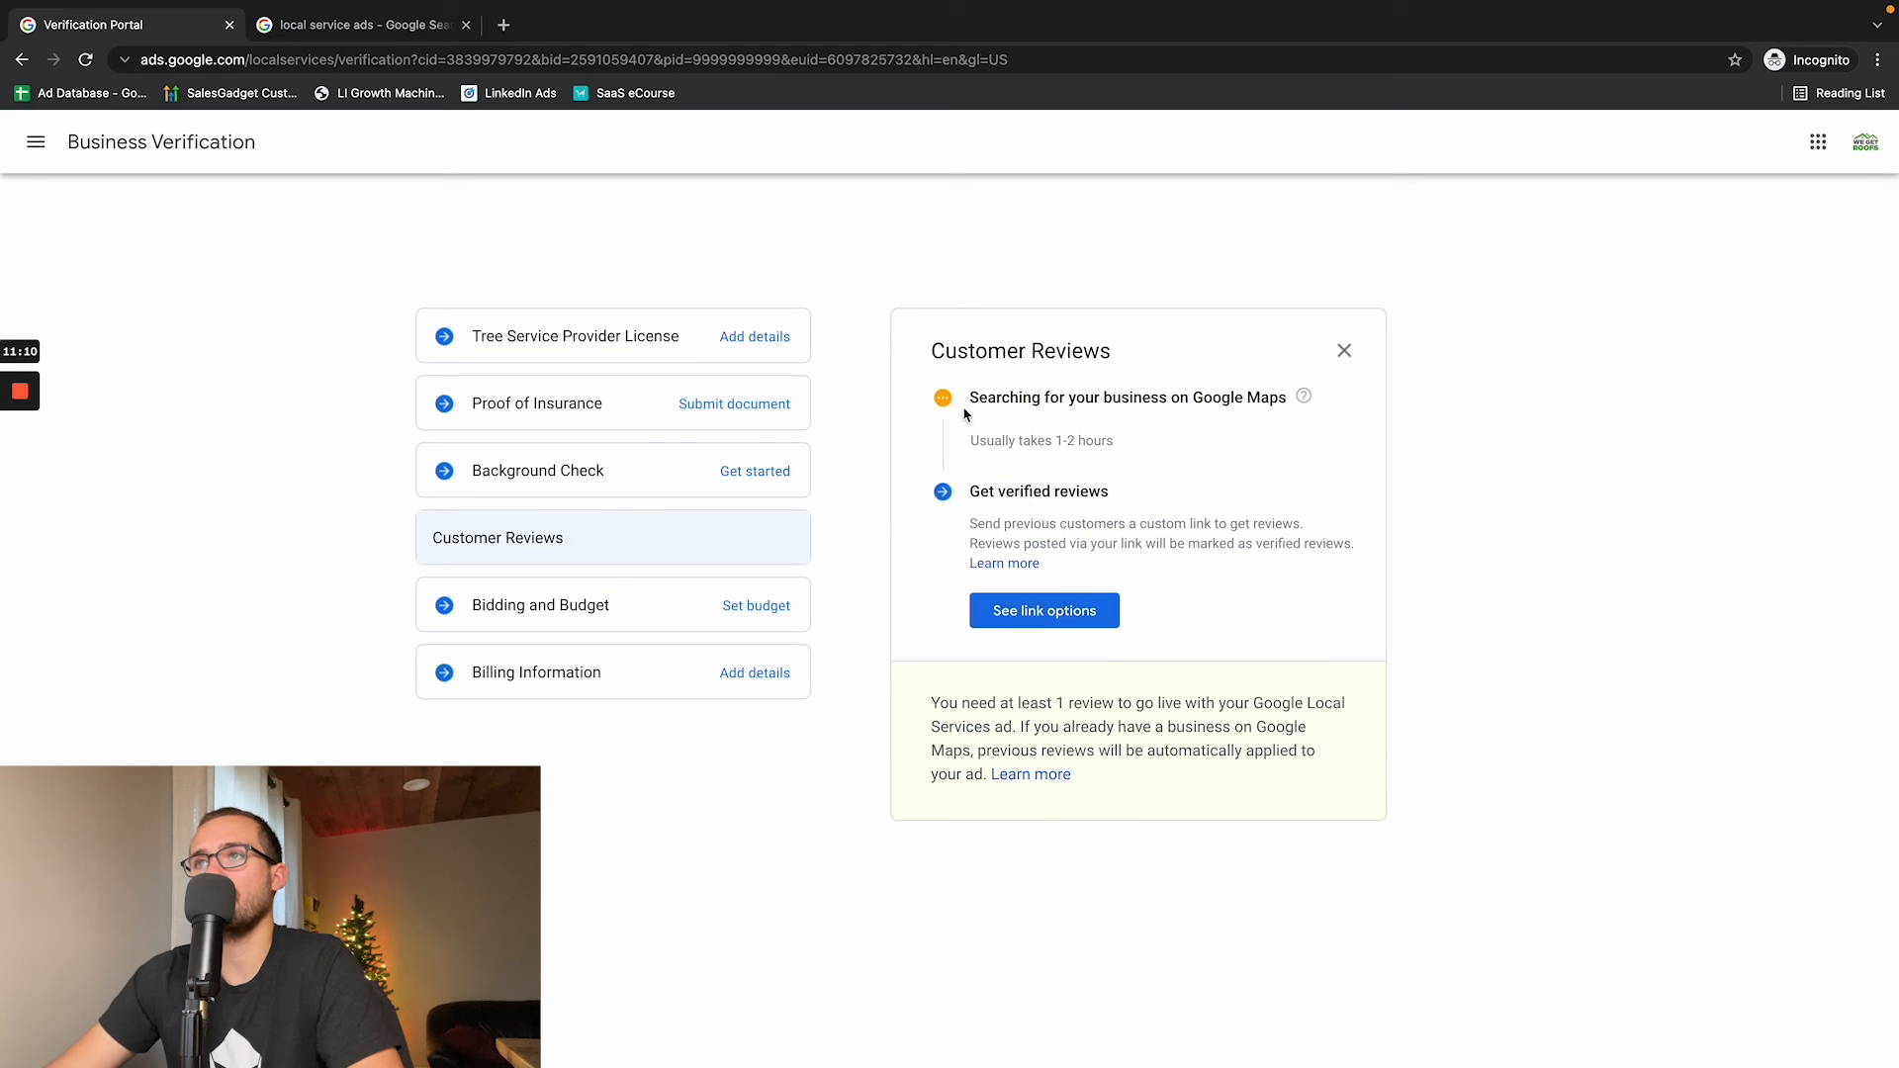
left_click_drag(967, 398, 1285, 406)
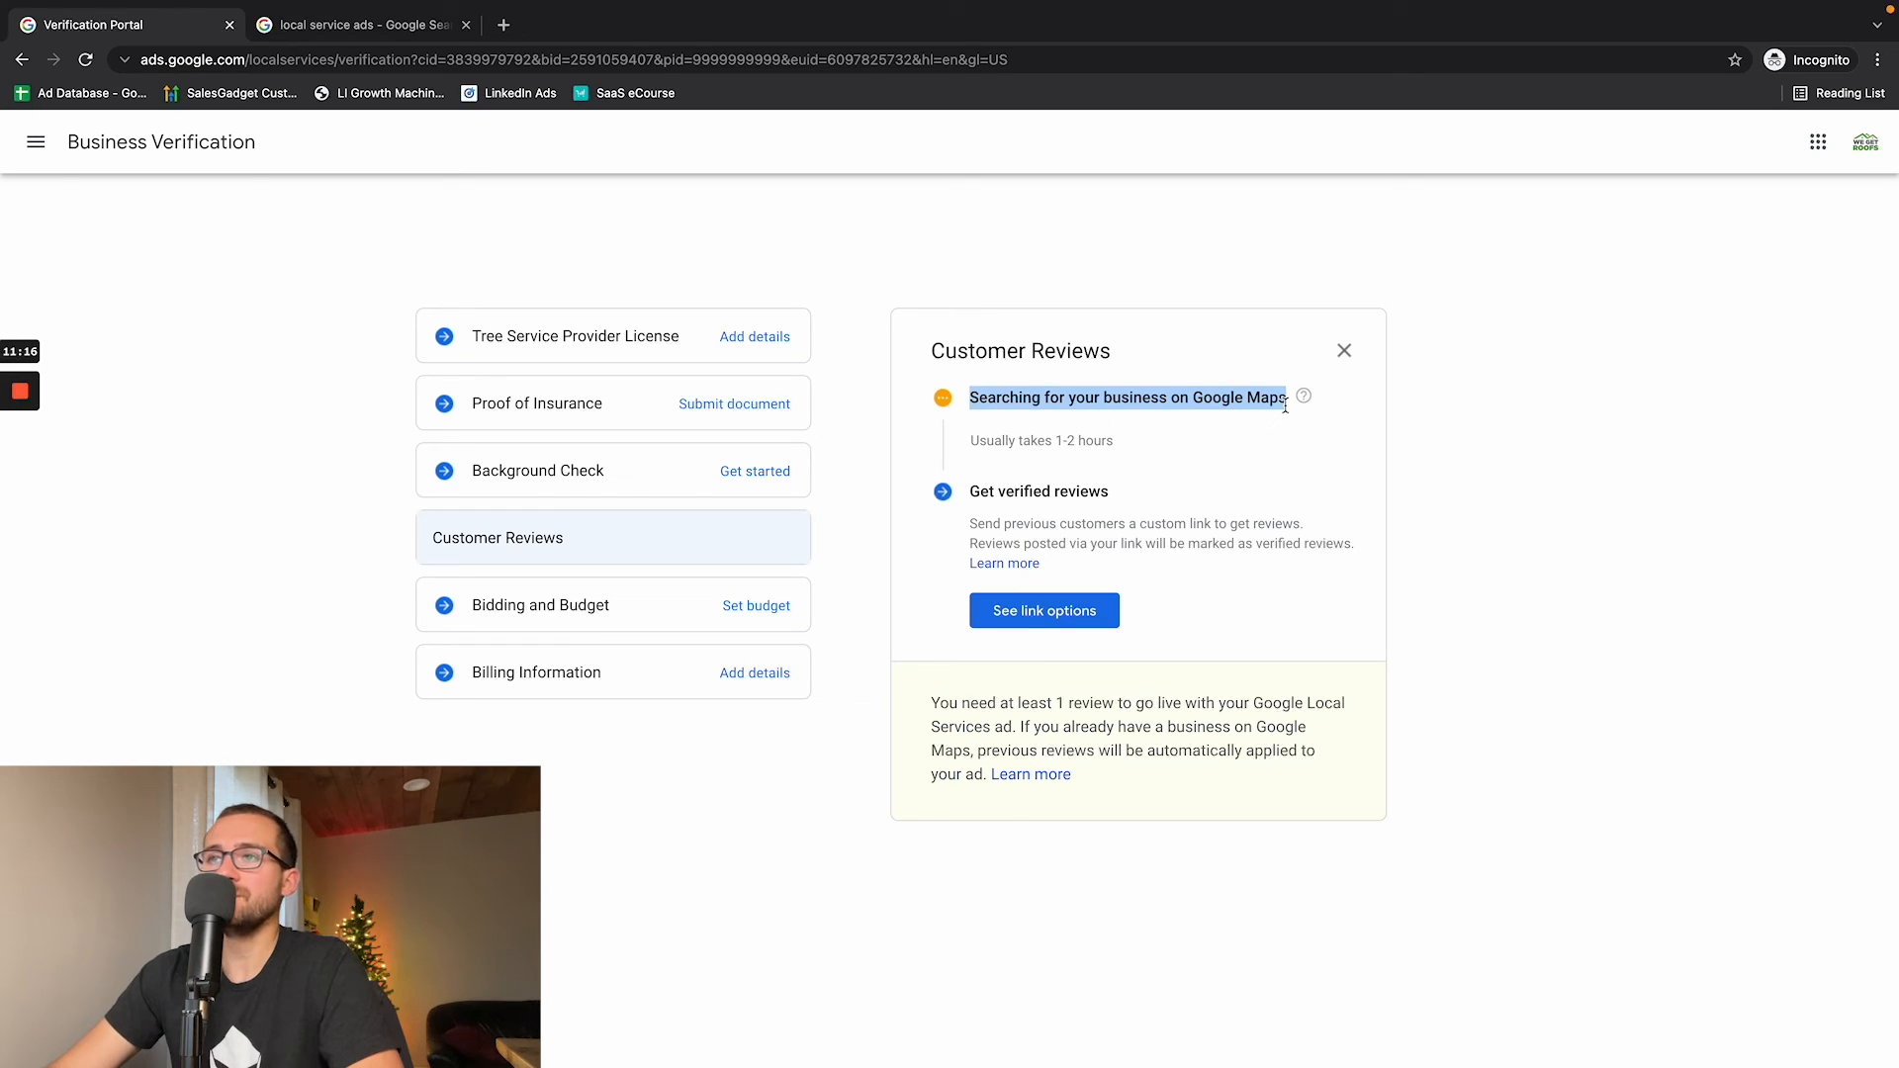
left_click(999, 612)
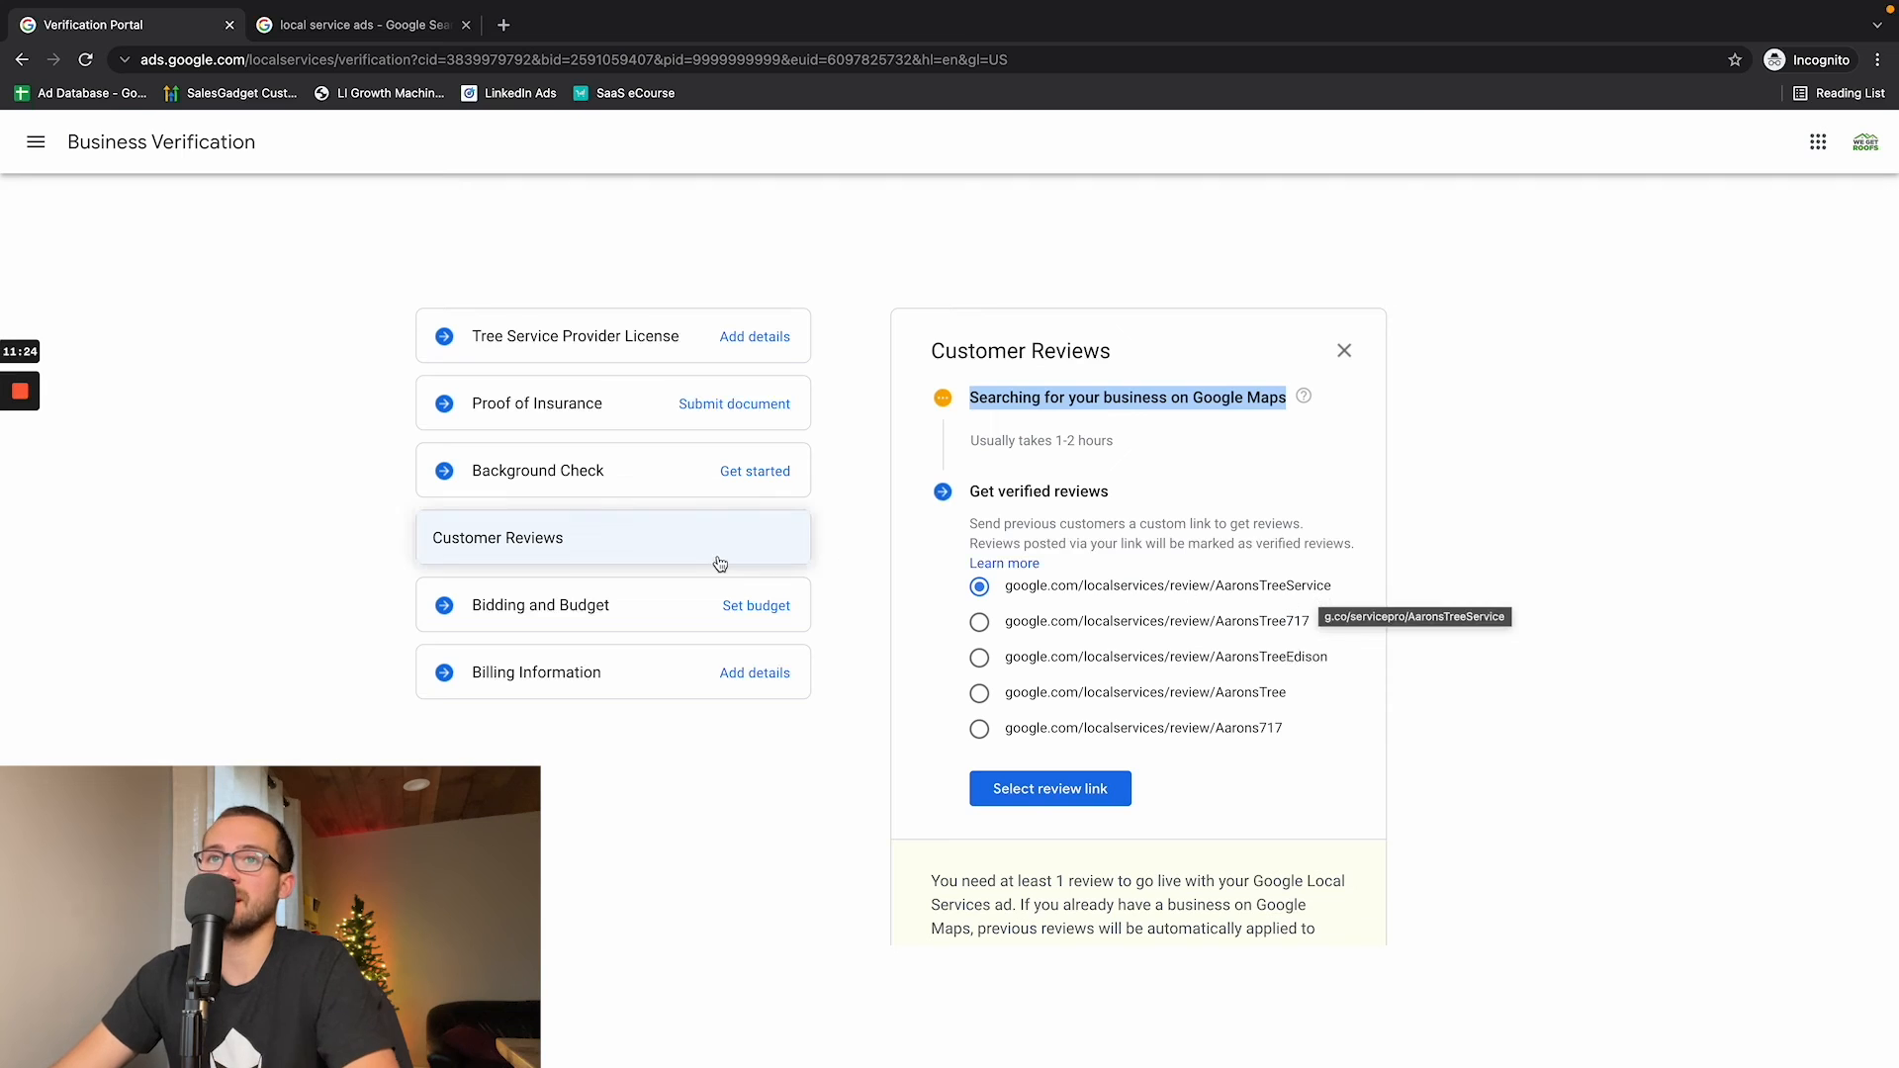
- Accept the Maximize Leads bidding mode and compare the $66 and $220 weekly budgets, leaving $220 per week selected
left_click(634, 606)
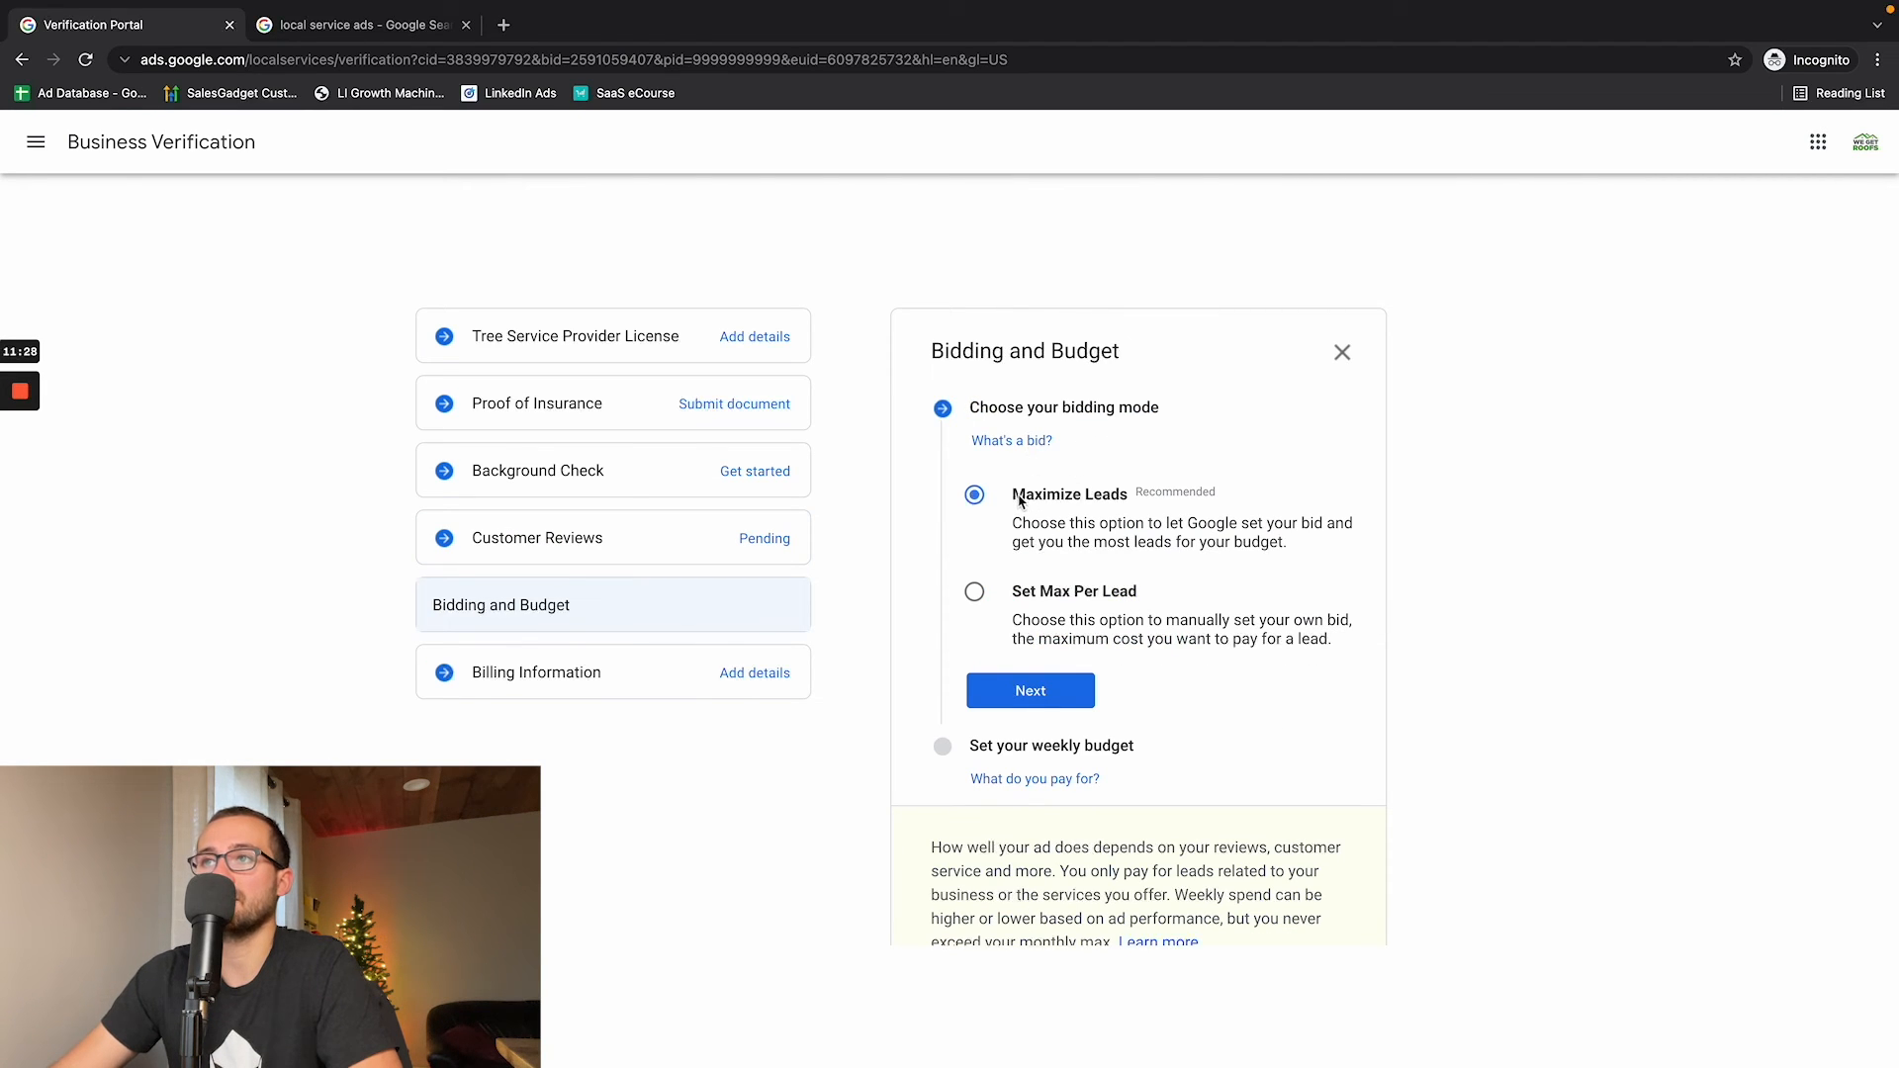
left_click(1009, 691)
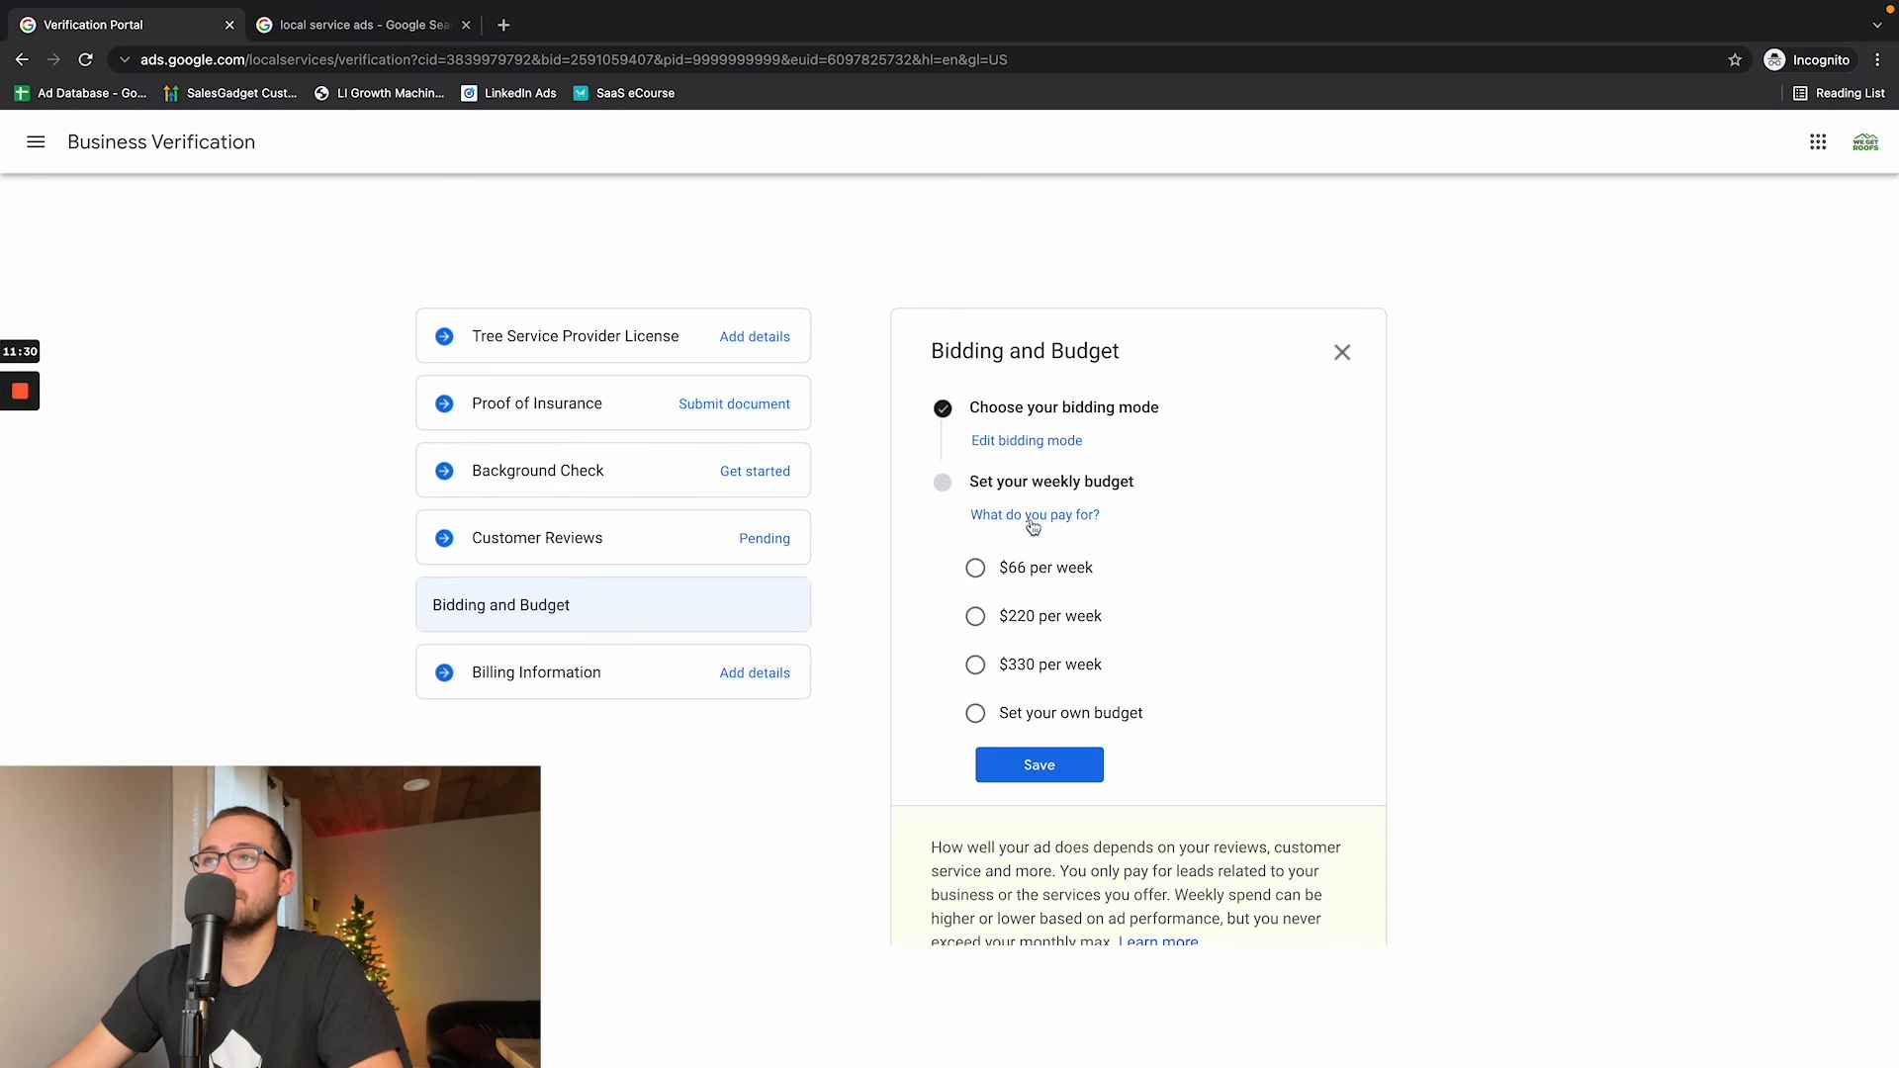
left_click(977, 570)
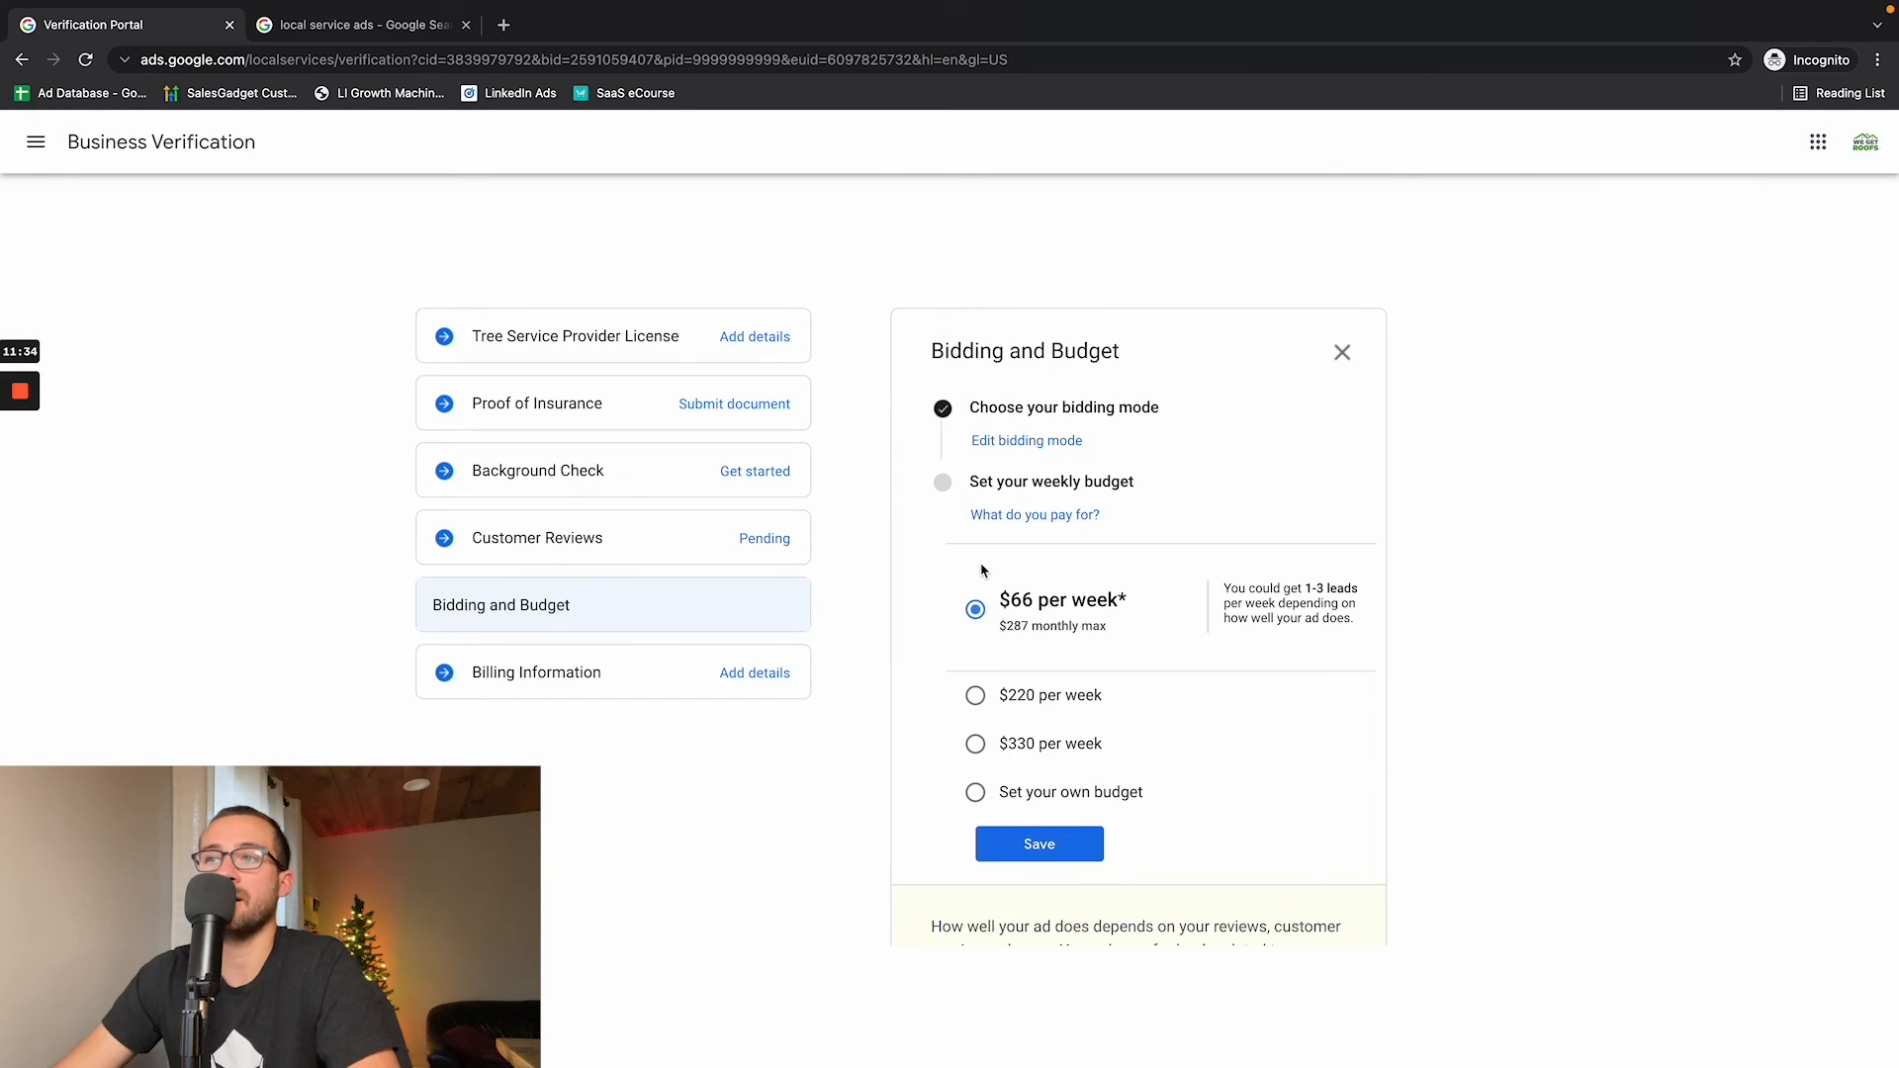
left_click(975, 695)
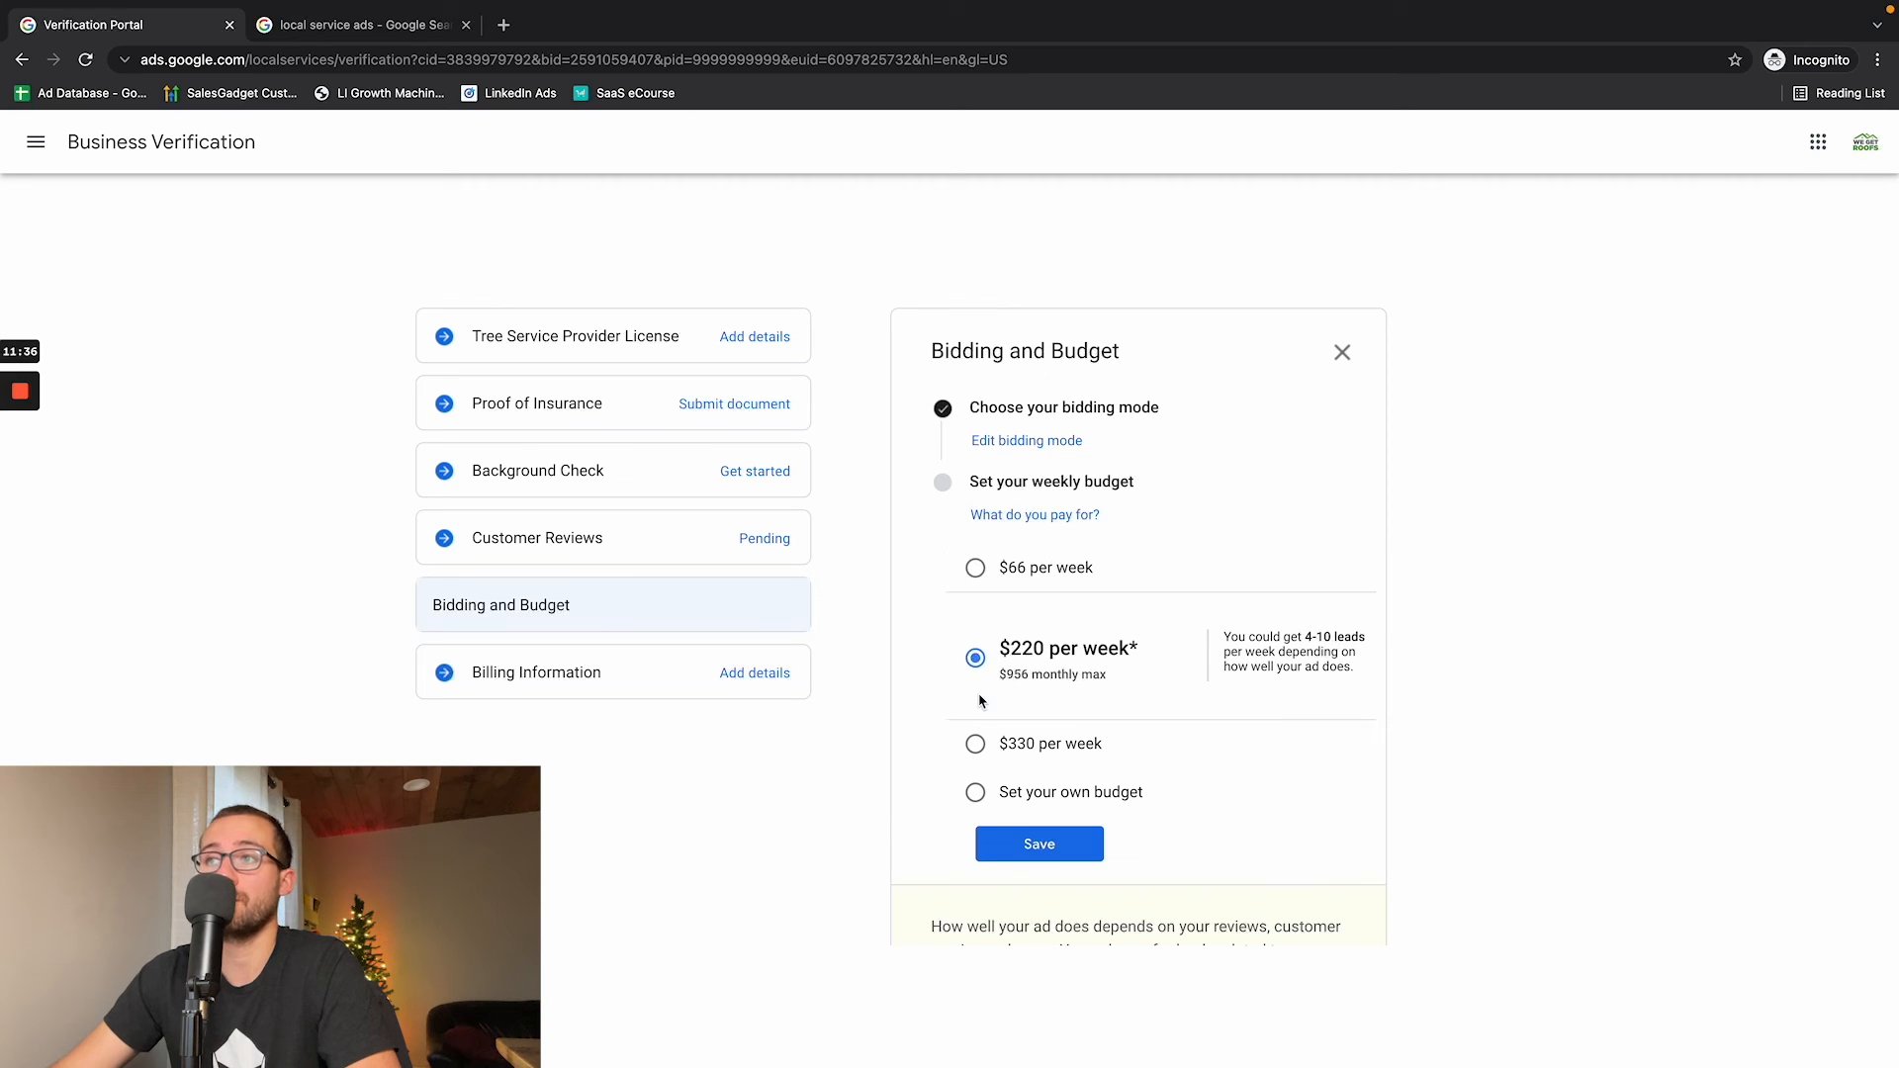
- Highlight the estimated weekly leads and the monthly maximum of the $220 budget, and open the billing information
left_click_drag(1306, 640, 1369, 647)
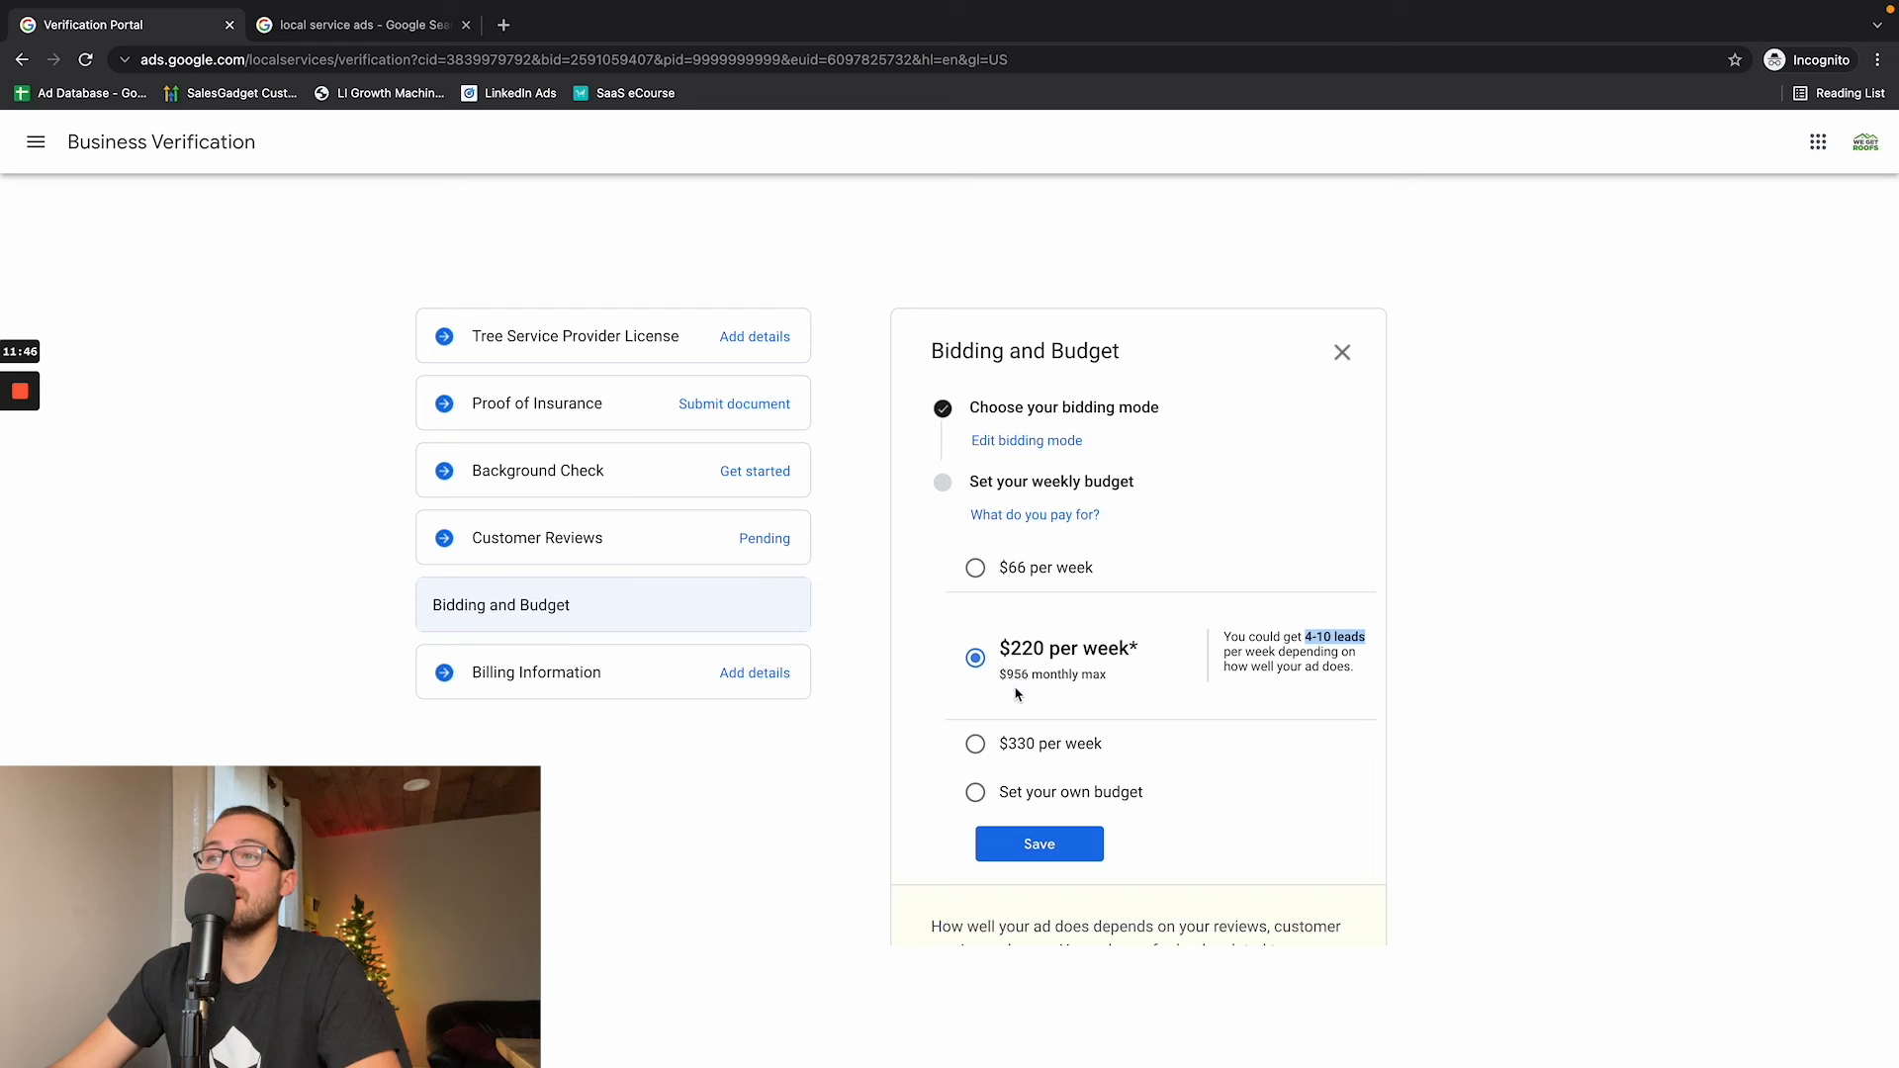
left_click_drag(1010, 682, 1030, 682)
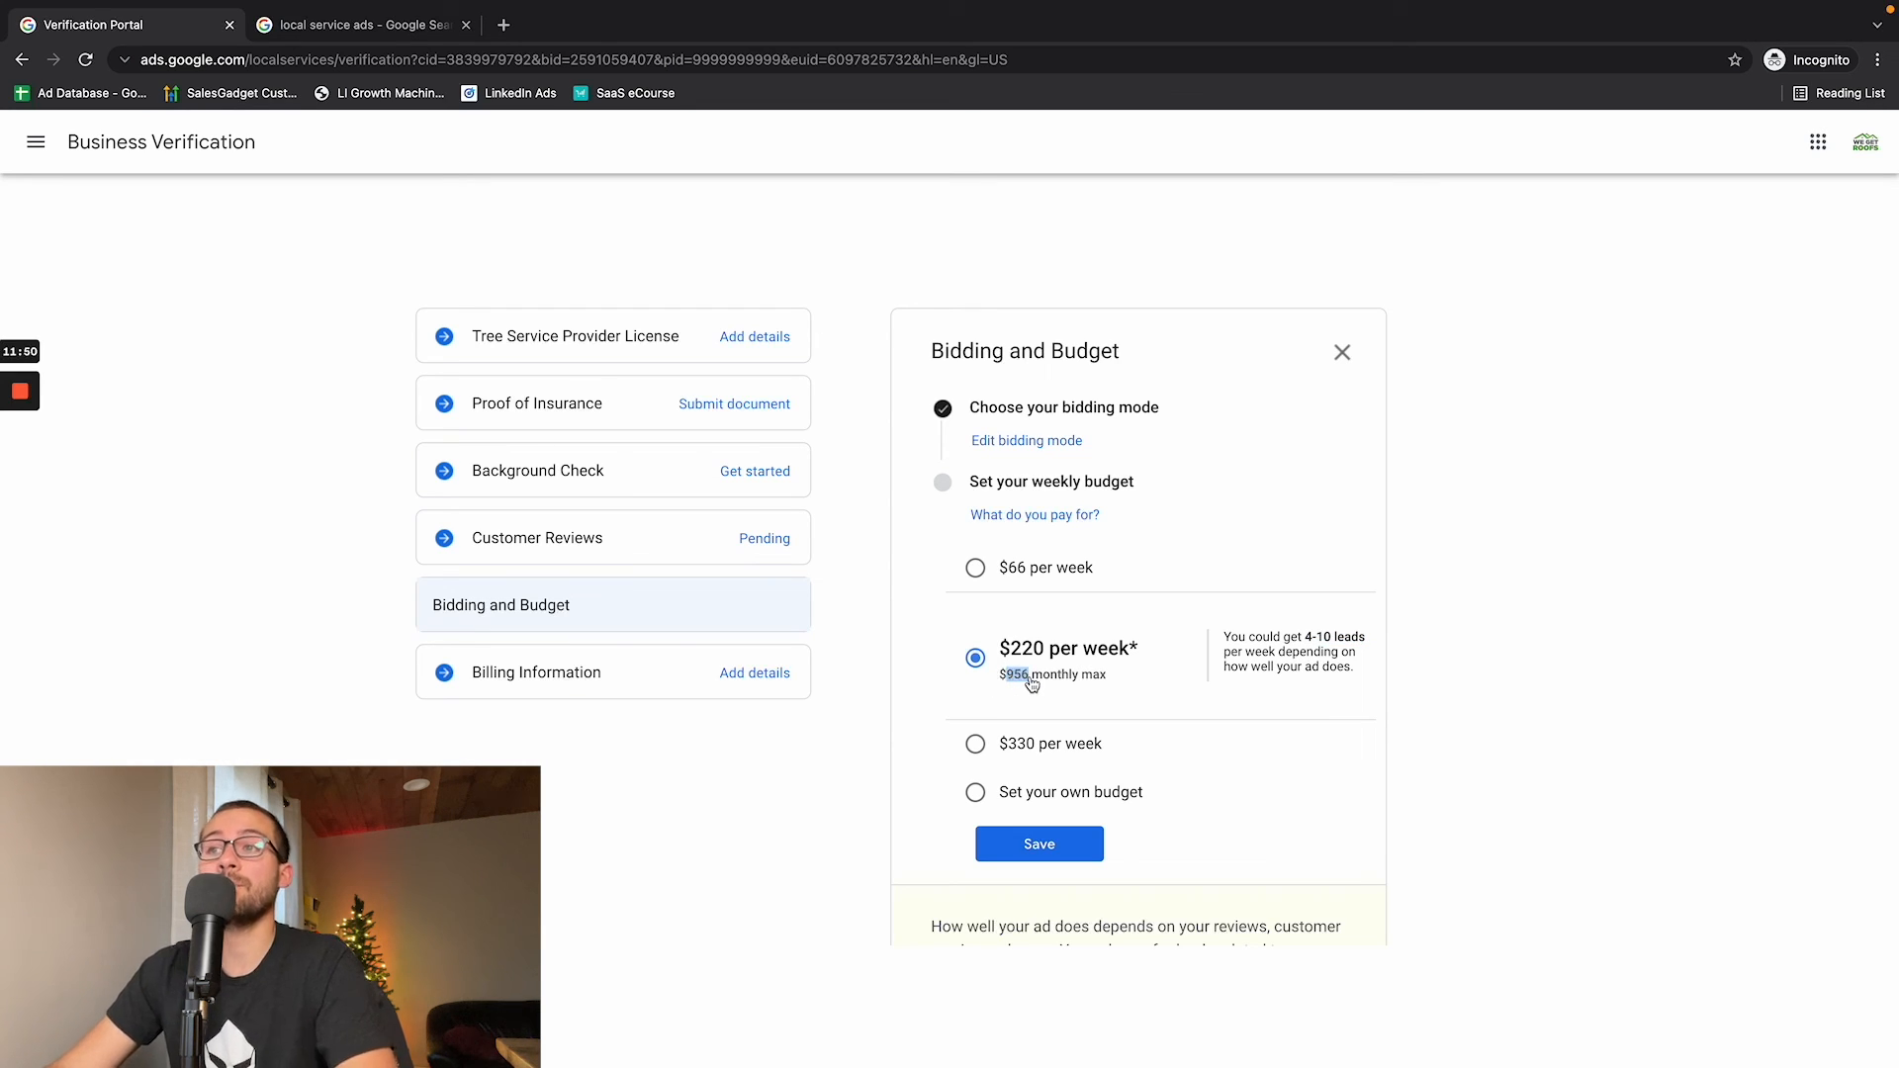
scroll(1032, 684, "down", 1)
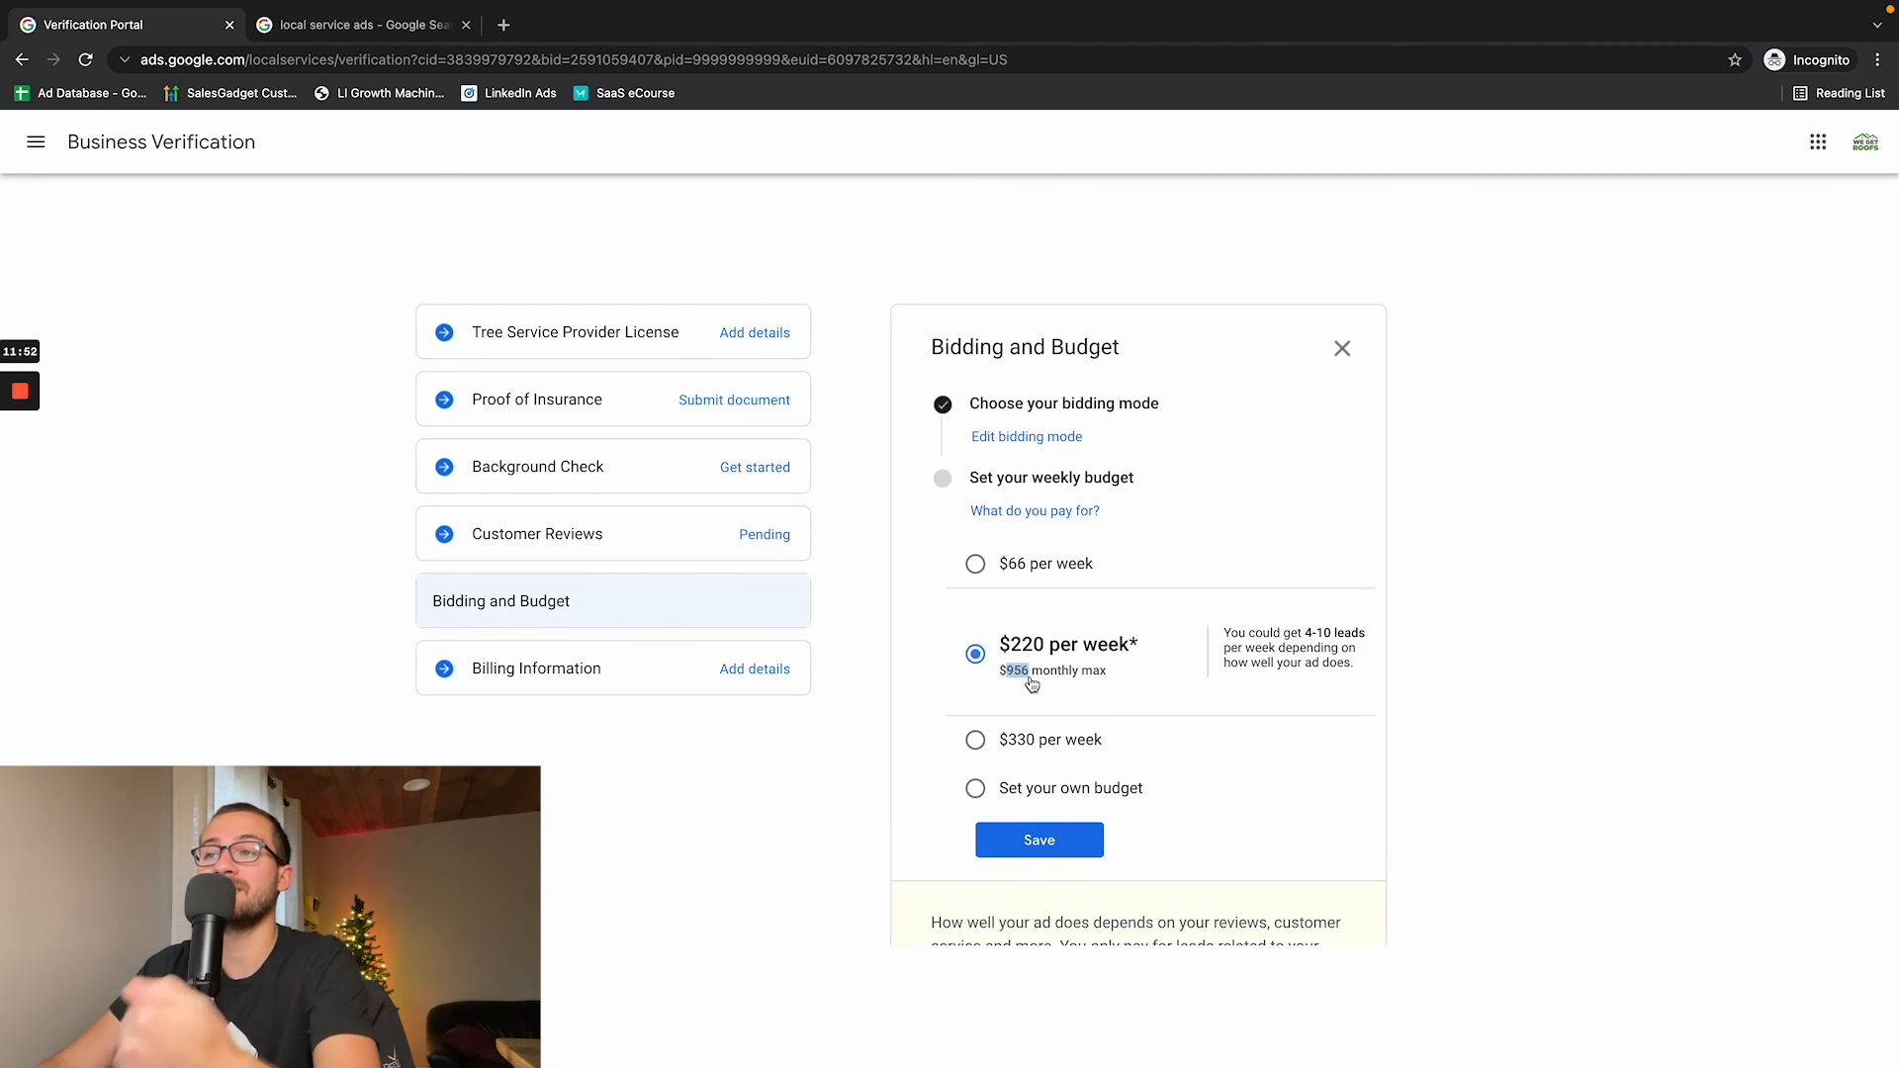
scroll(1031, 684, "down", 1)
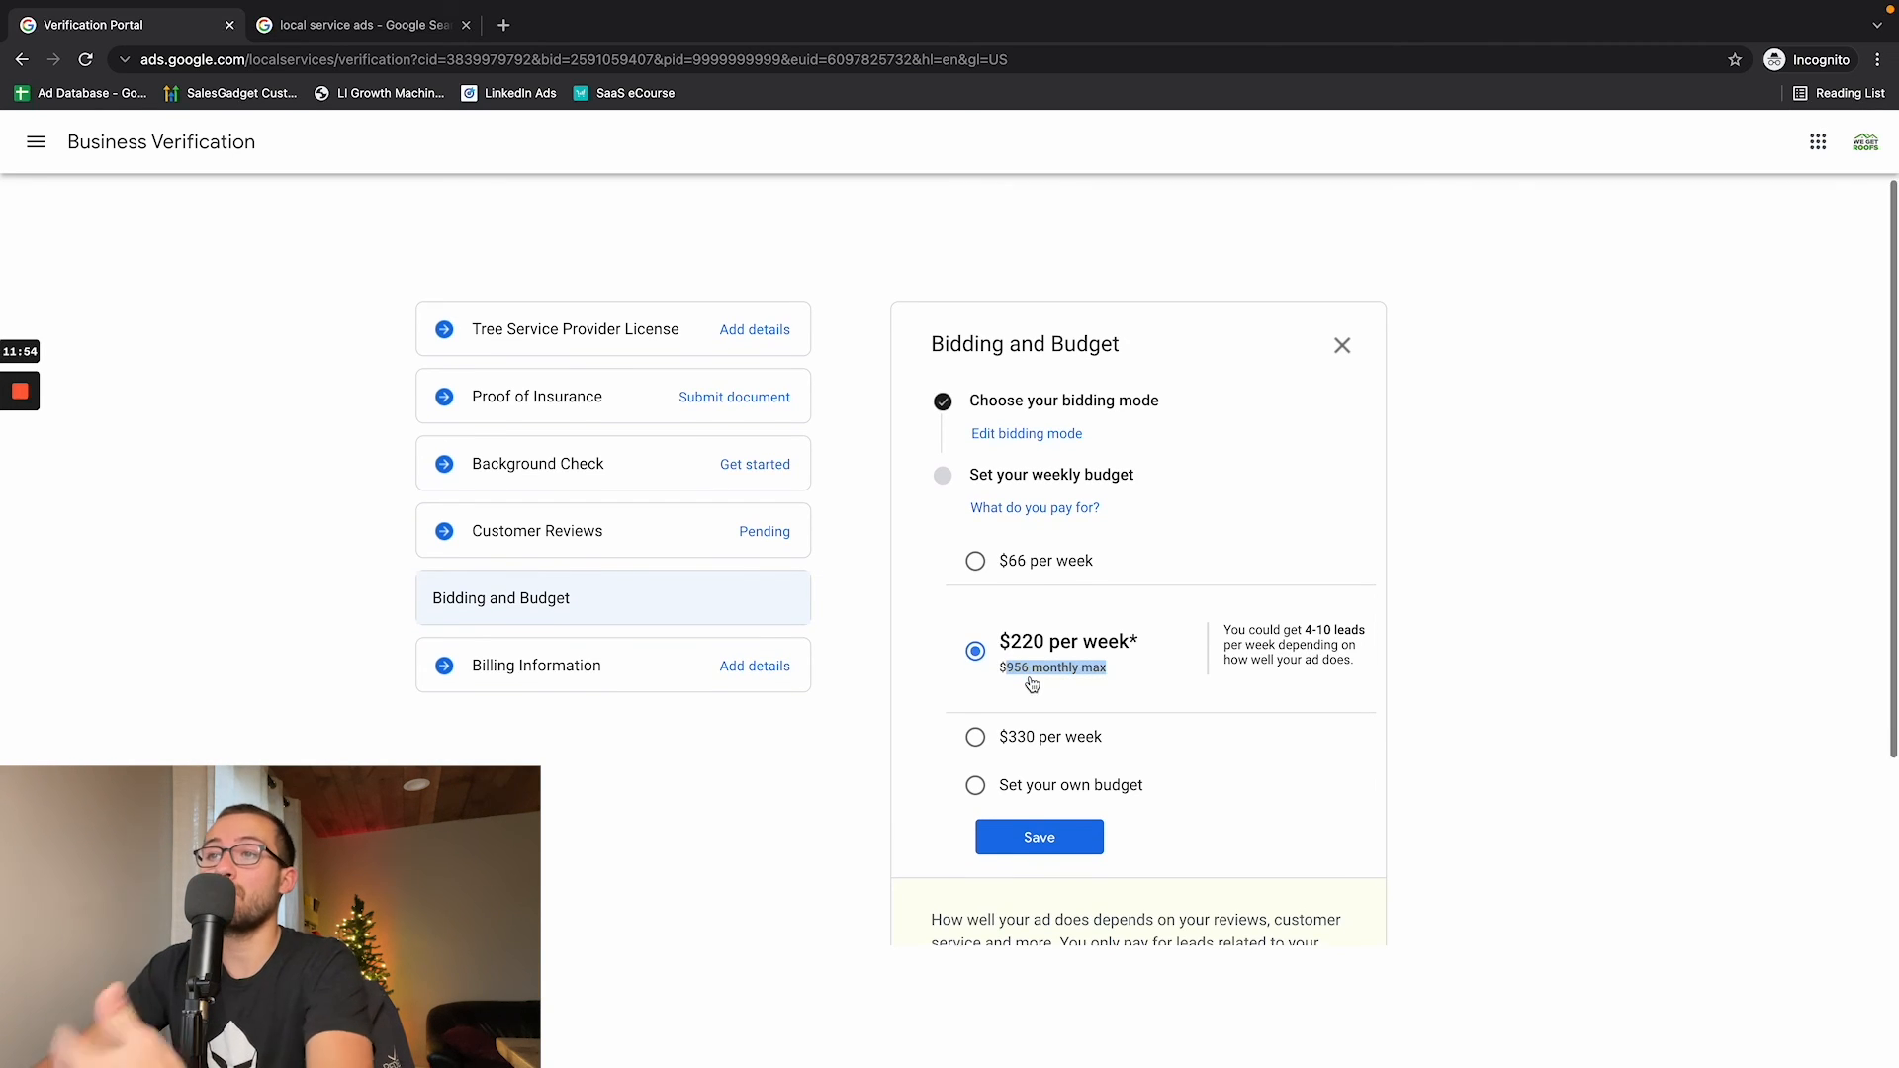
scroll(1032, 684, "down", 3)
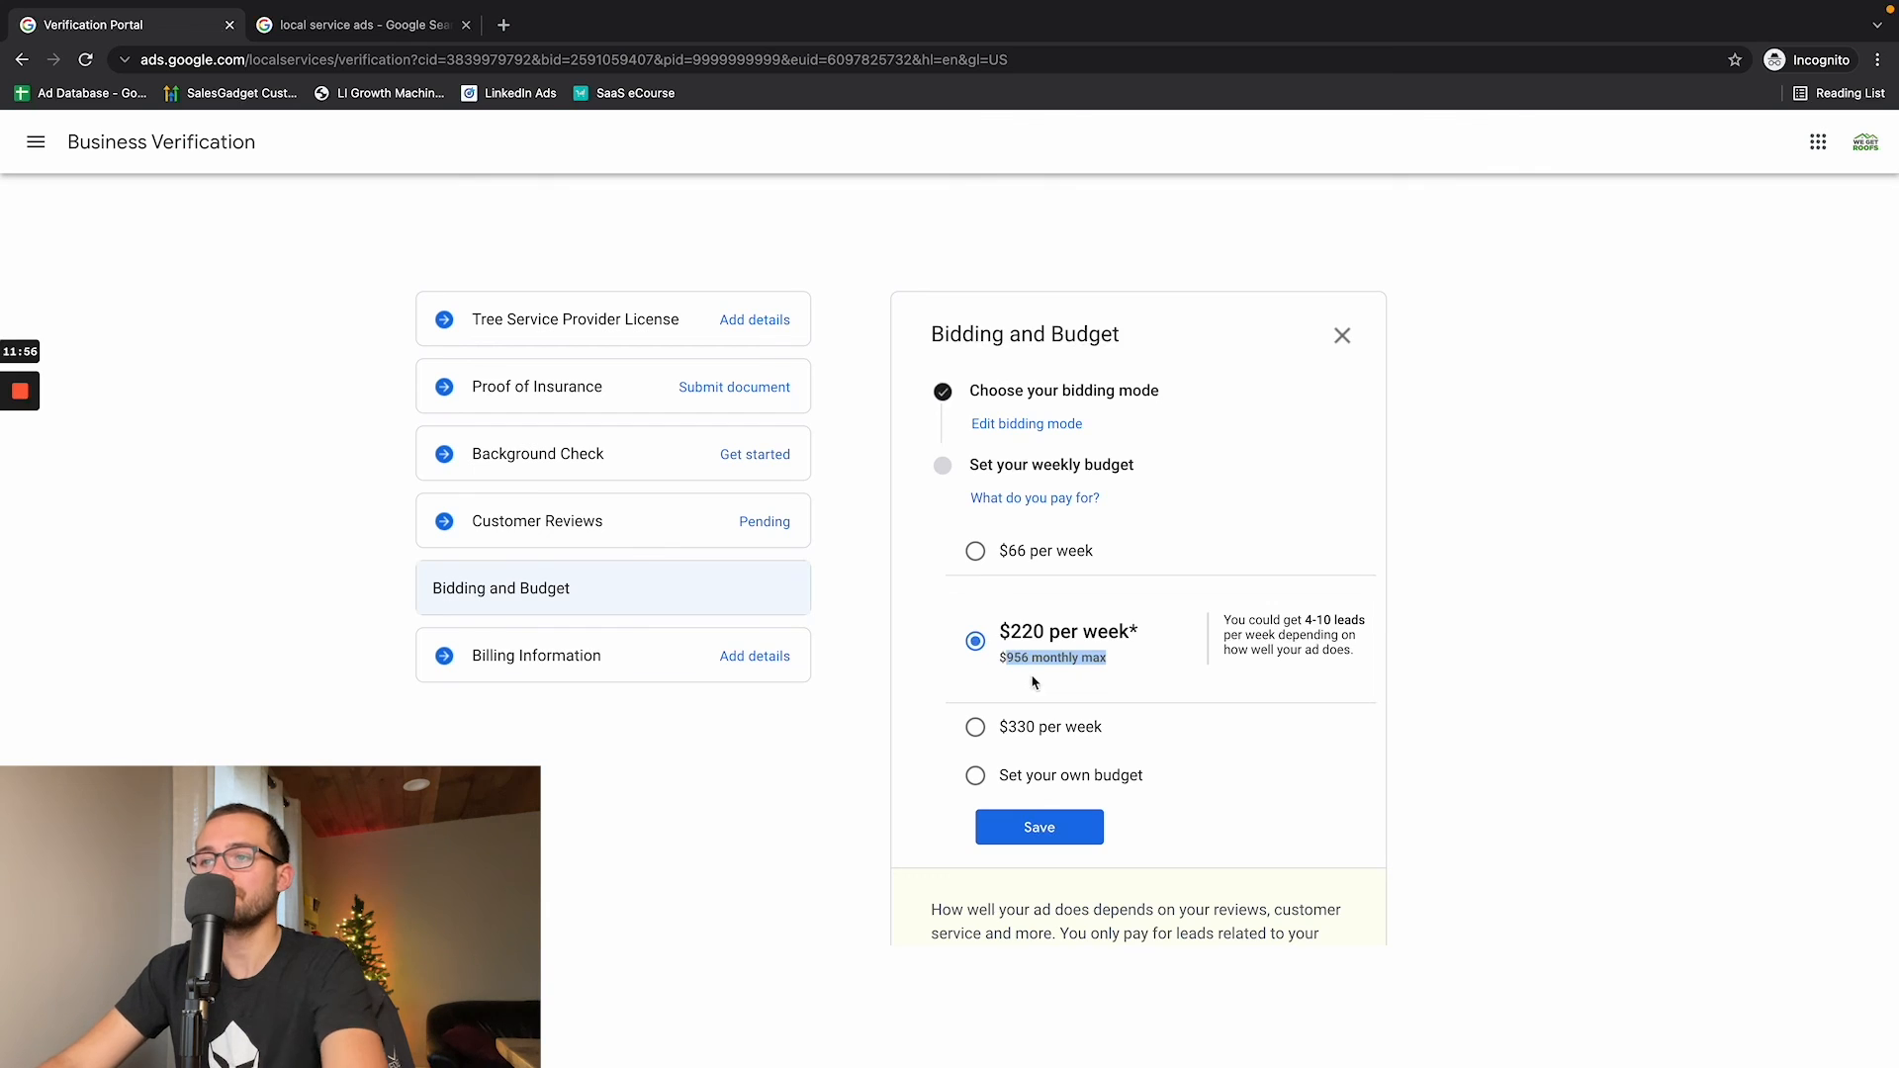
left_click(614, 653)
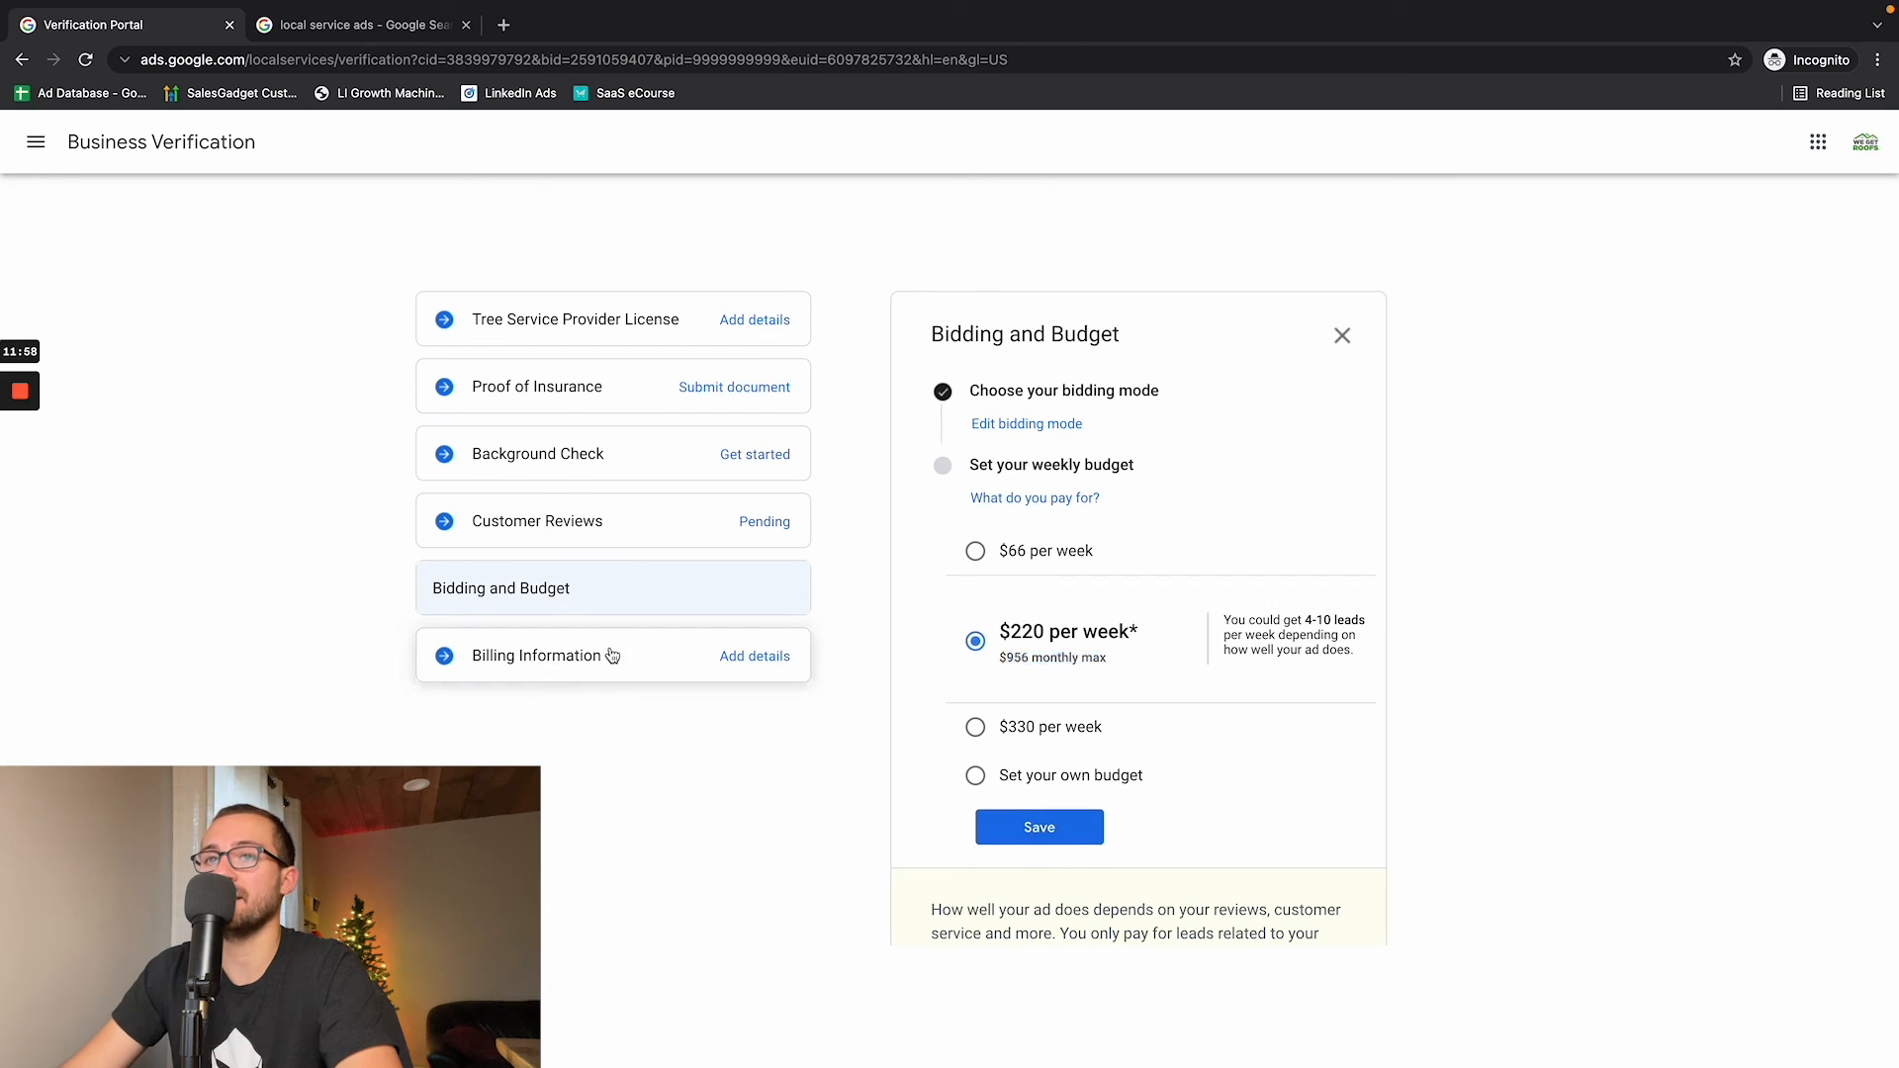